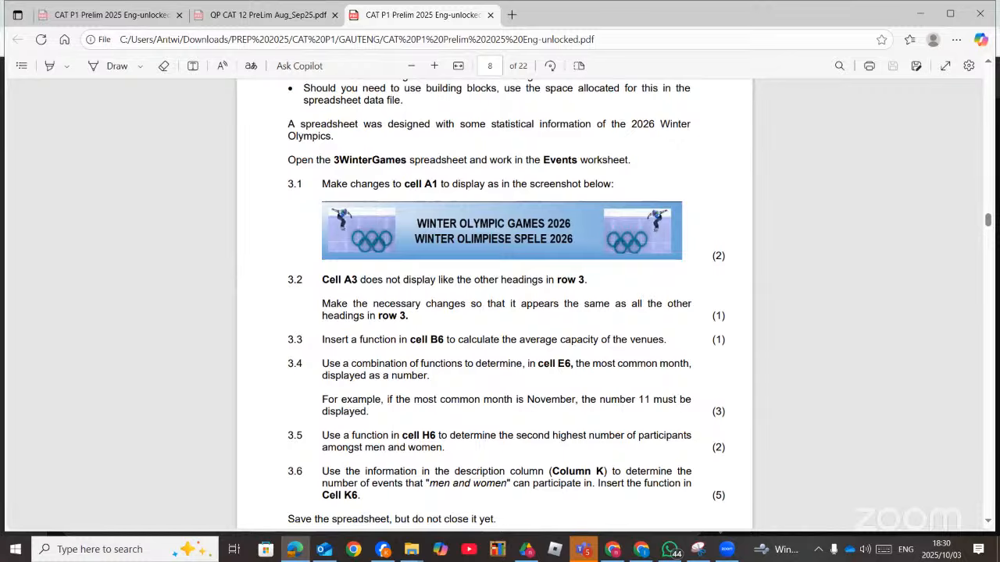
Check the live stream in YouTube Studio, and return to the exam PDF to read through Question 3 on page 8
click(615, 549)
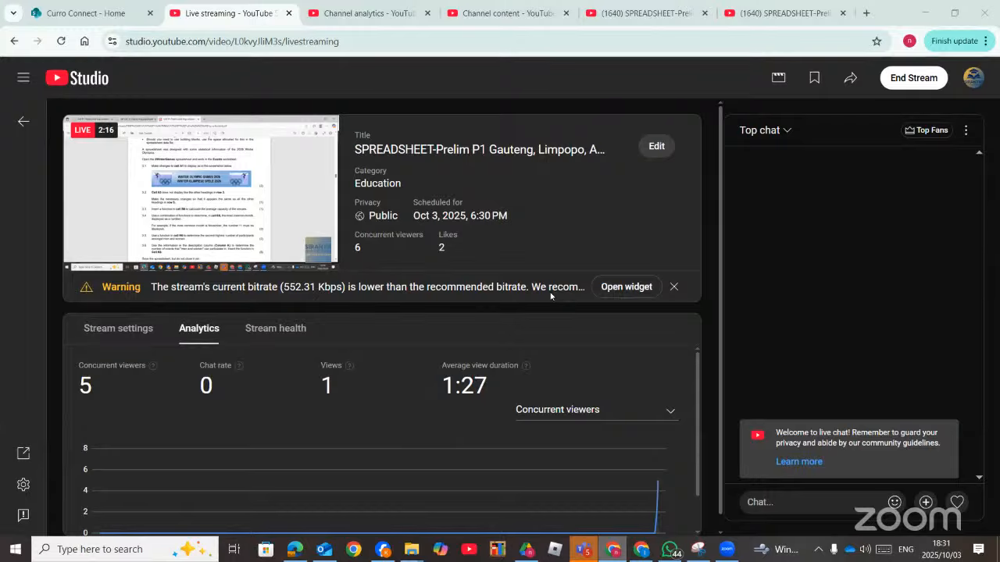
key(alt+Tab)
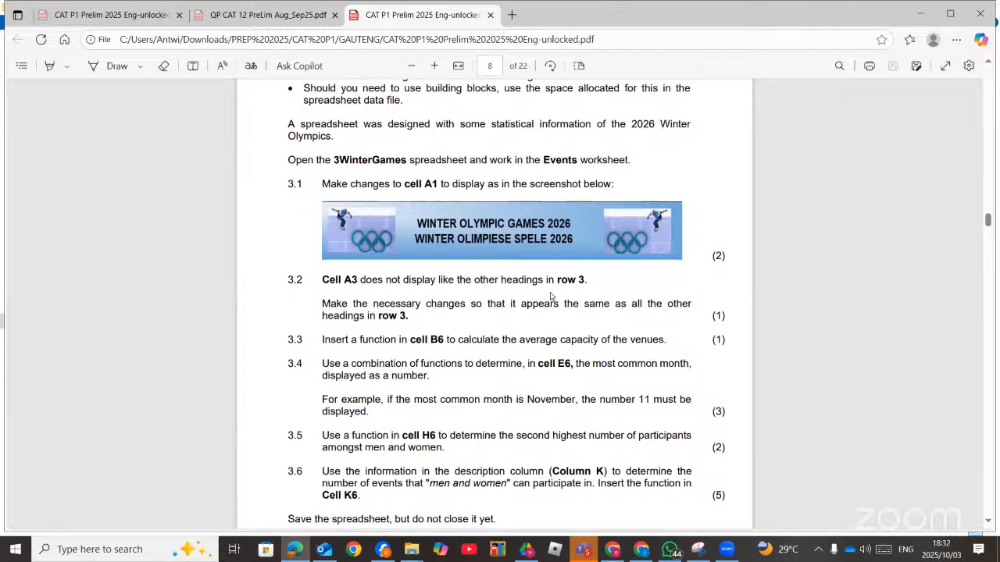
scroll(623, 183, up, 5)
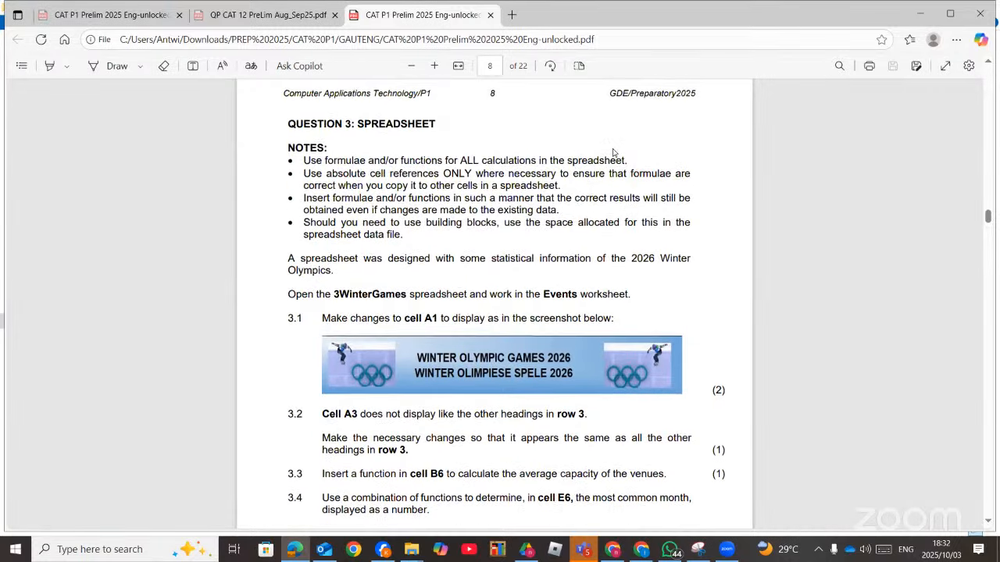
scroll(623, 184, down, 6)
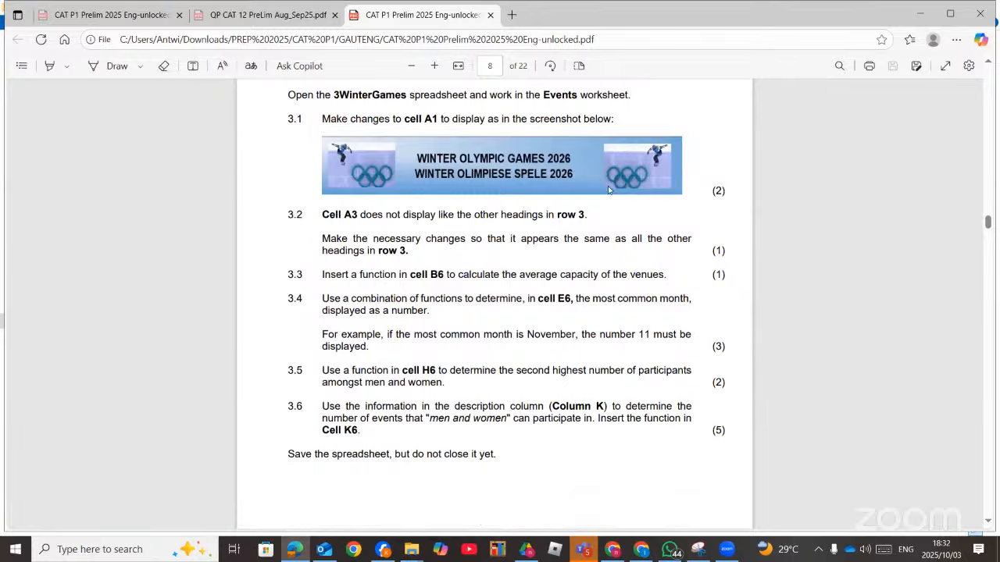
scroll(601, 202, up, 2)
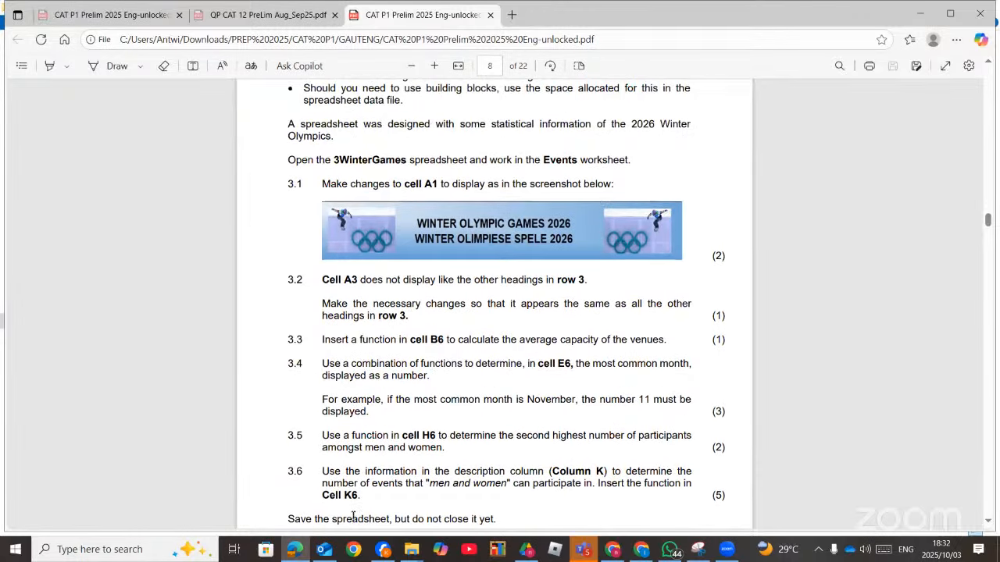
Open the 3WinterGames workbook from the P1 Prelim 2025 DATA folder inside the GAUTENG folder
mouse_move(410, 549)
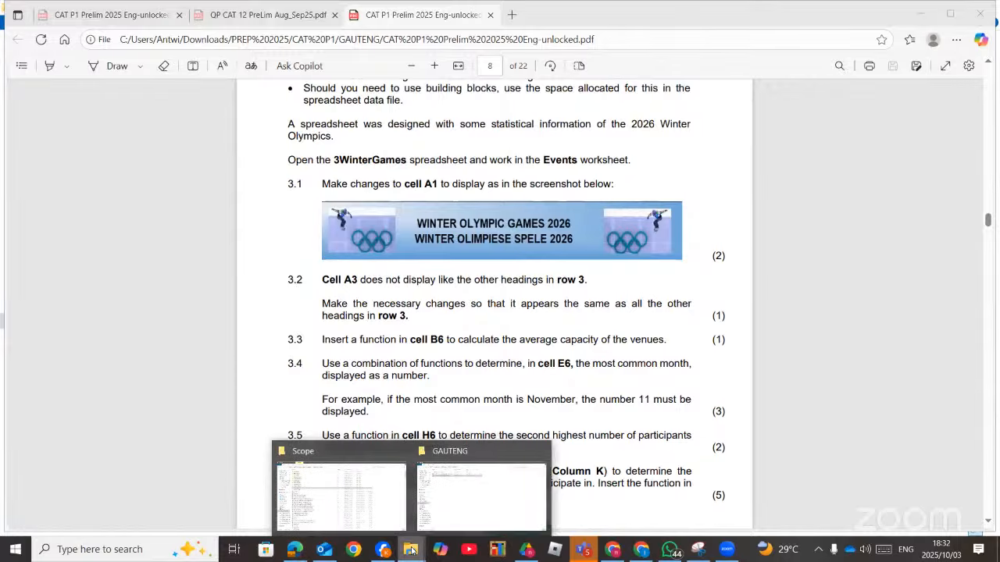
click(404, 453)
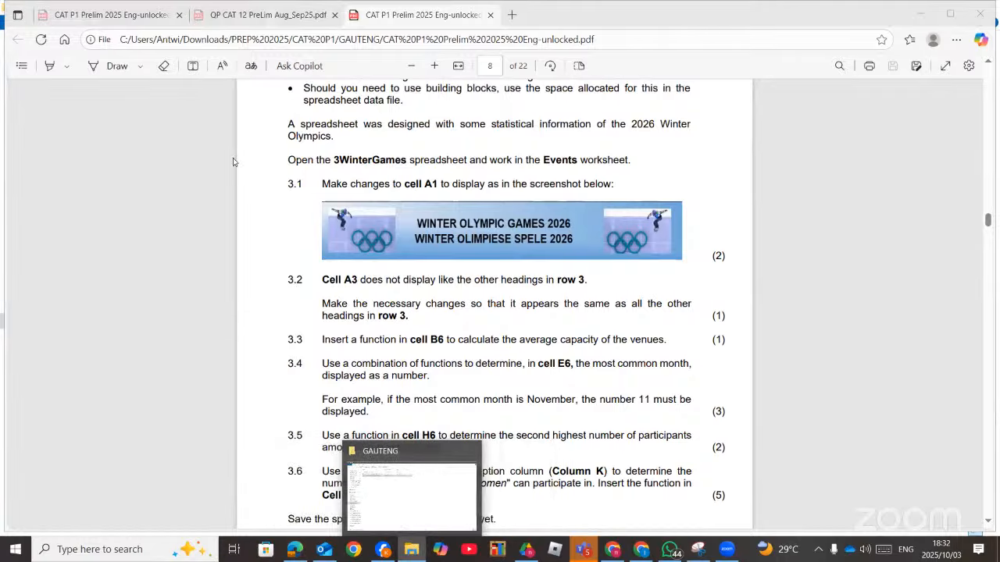
click(422, 496)
click(172, 82)
double_click(173, 82)
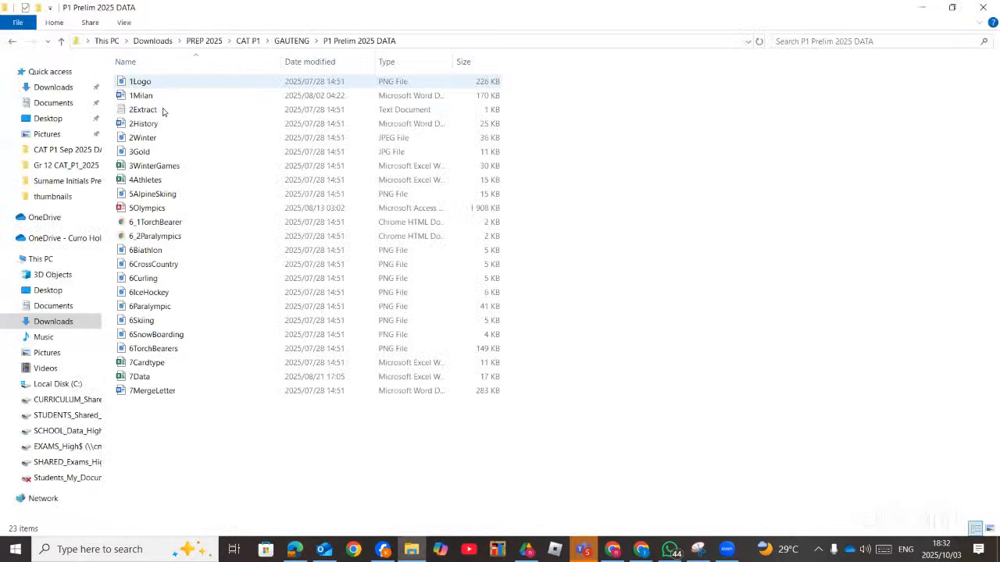
click(140, 168)
double_click(140, 169)
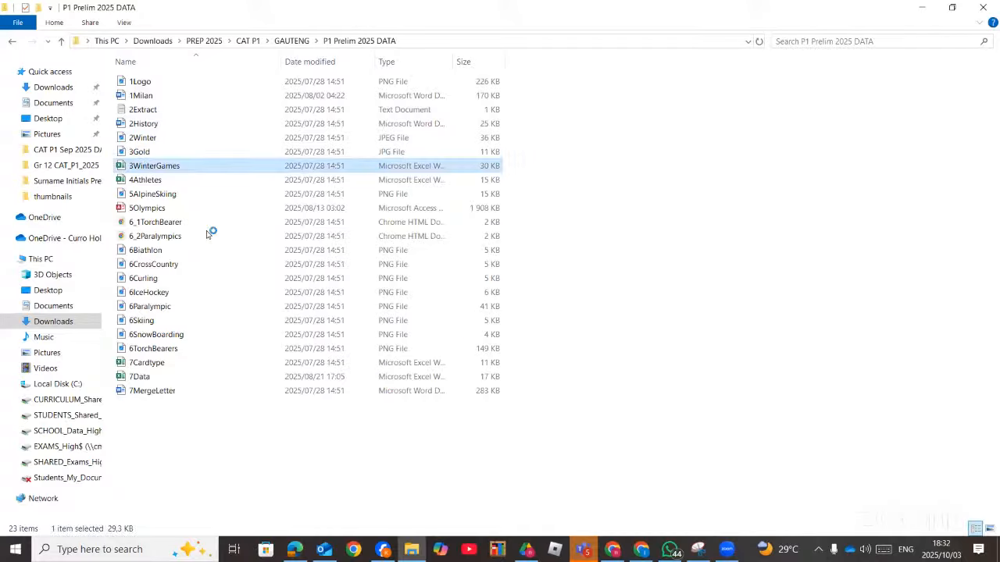
Copy the snowboarder picture in the A1 banner and place the duplicate at the banner's opposite end, over columns A and B
click(294, 552)
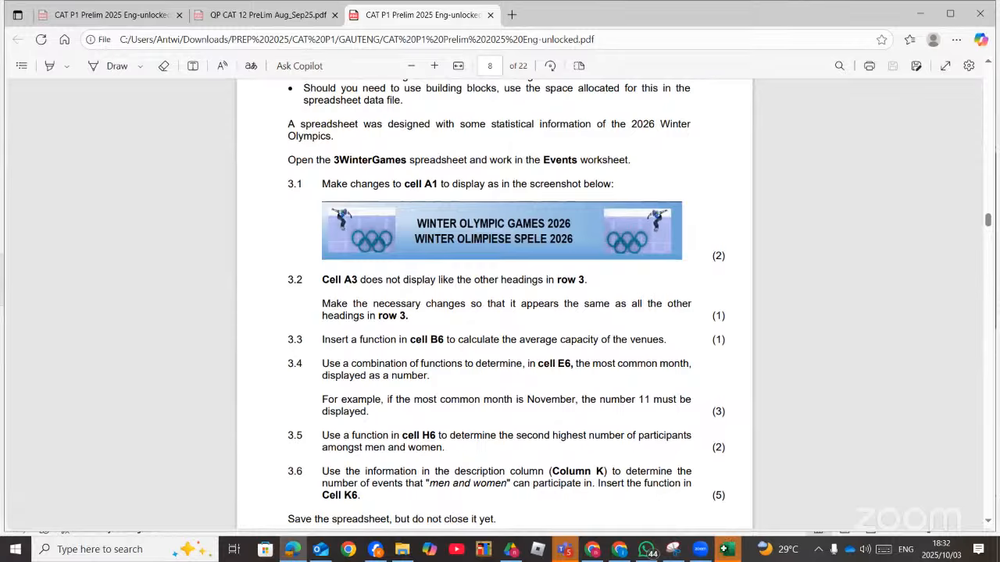
key(alt+Tab)
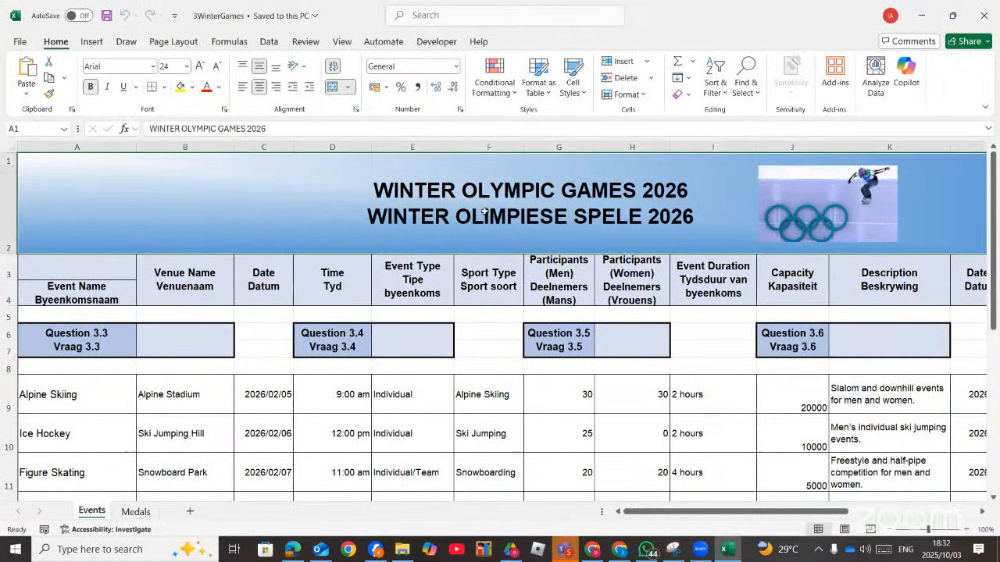
click(808, 215)
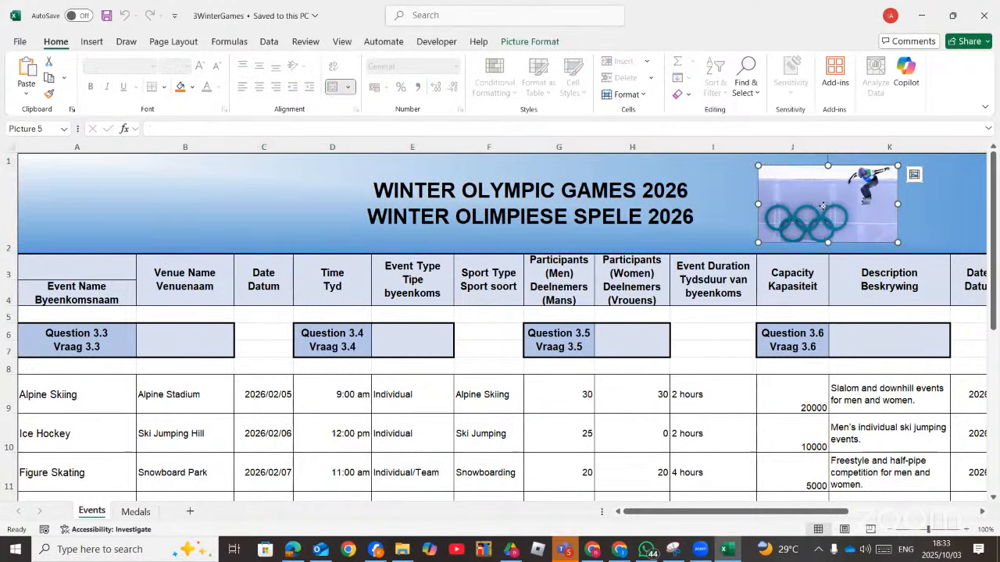
right_click(822, 207)
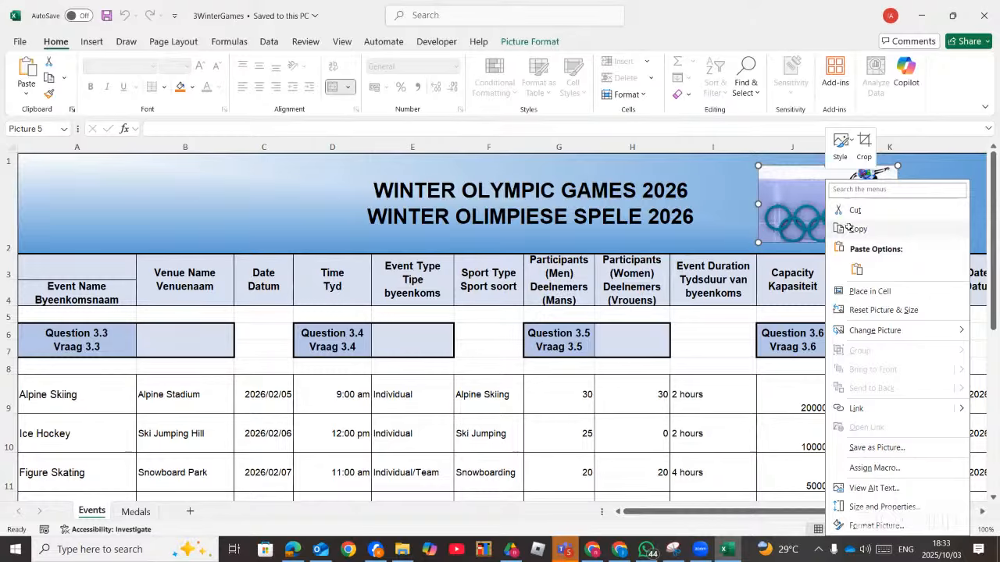
click(853, 228)
click(92, 185)
right_click(93, 185)
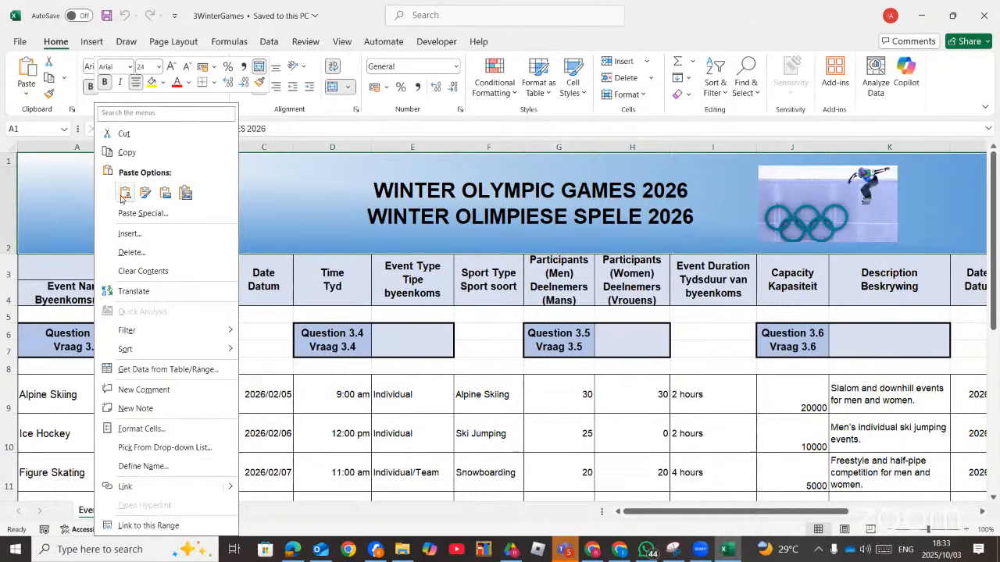
click(124, 193)
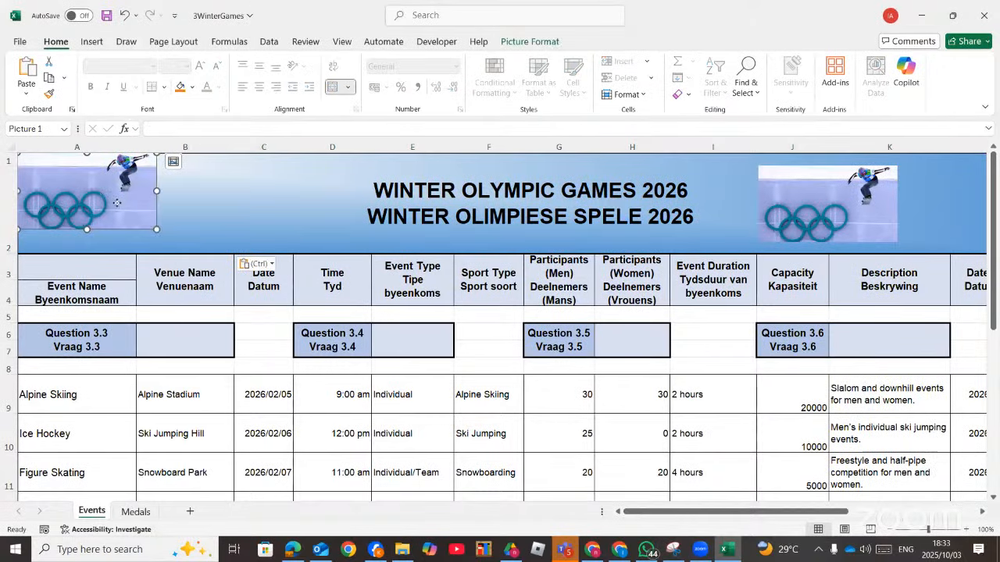
drag(116, 202, 139, 205)
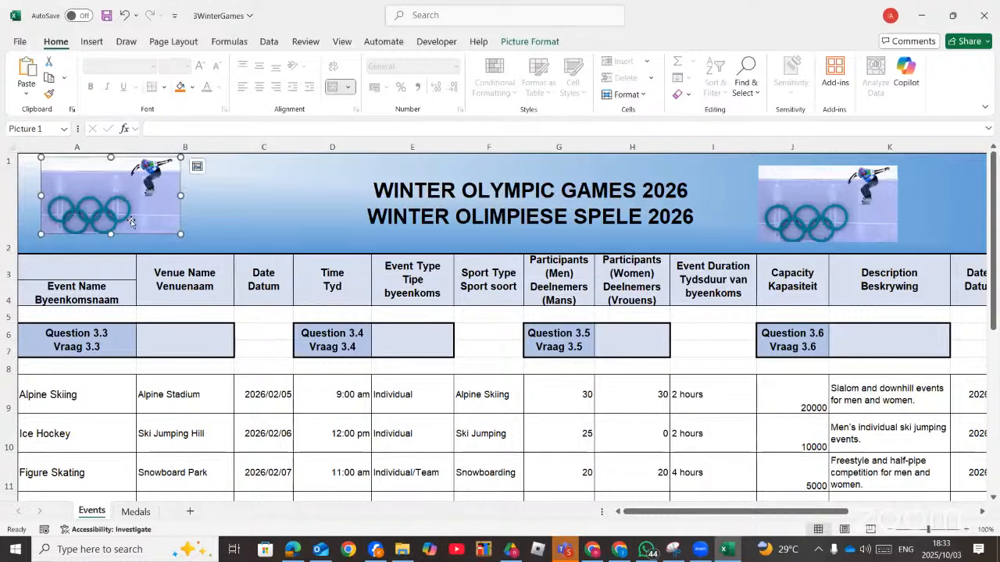
Compare the banner with the exam paper and flip the duplicated snowboarder picture over columns A and B horizontally
click(292, 549)
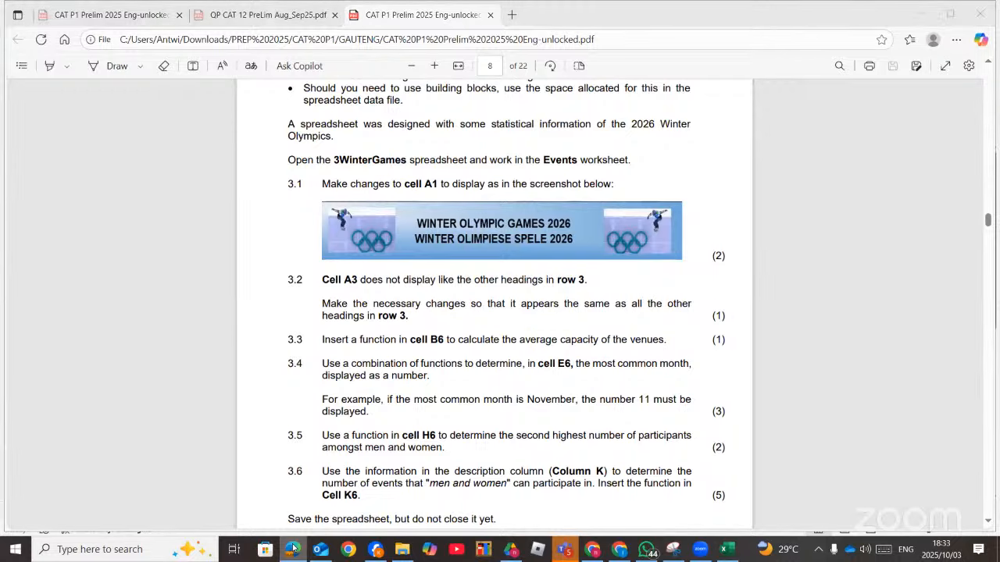
click(724, 549)
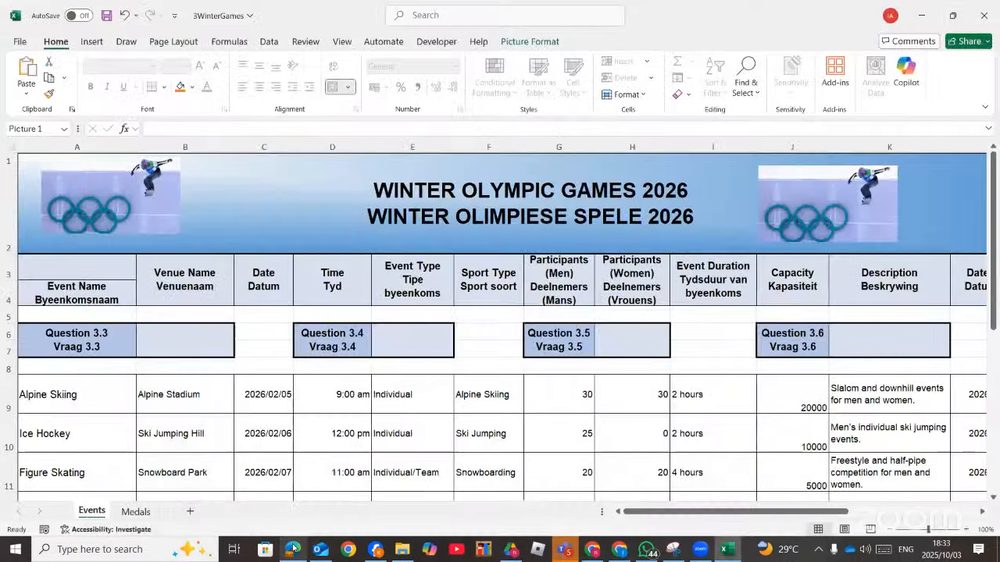
click(866, 209)
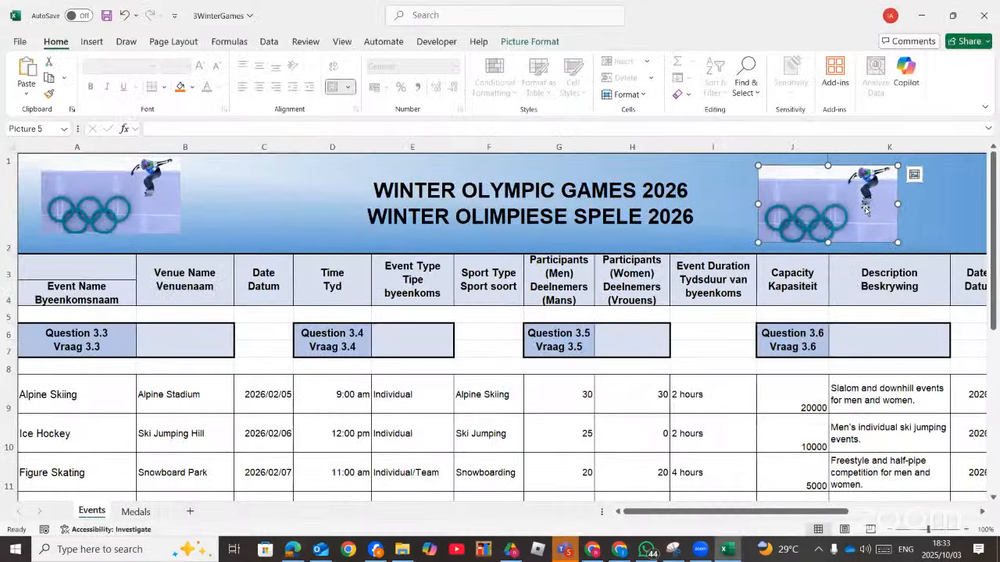
click(143, 191)
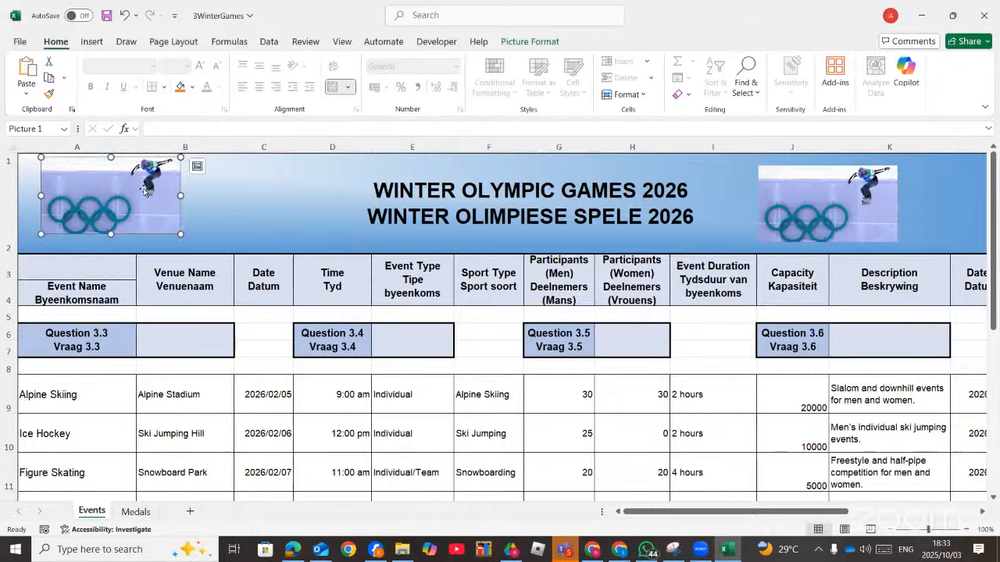
click(548, 43)
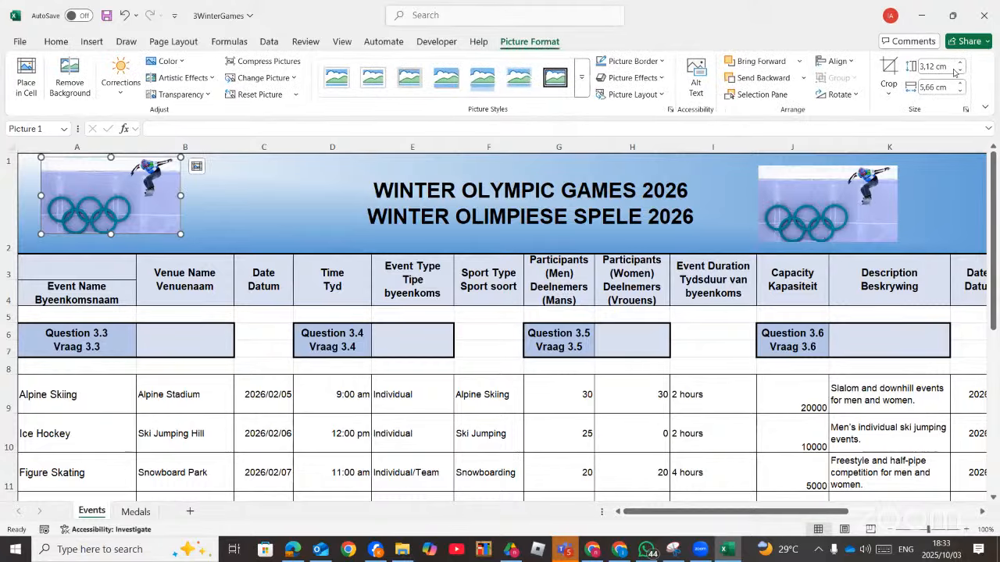
click(856, 95)
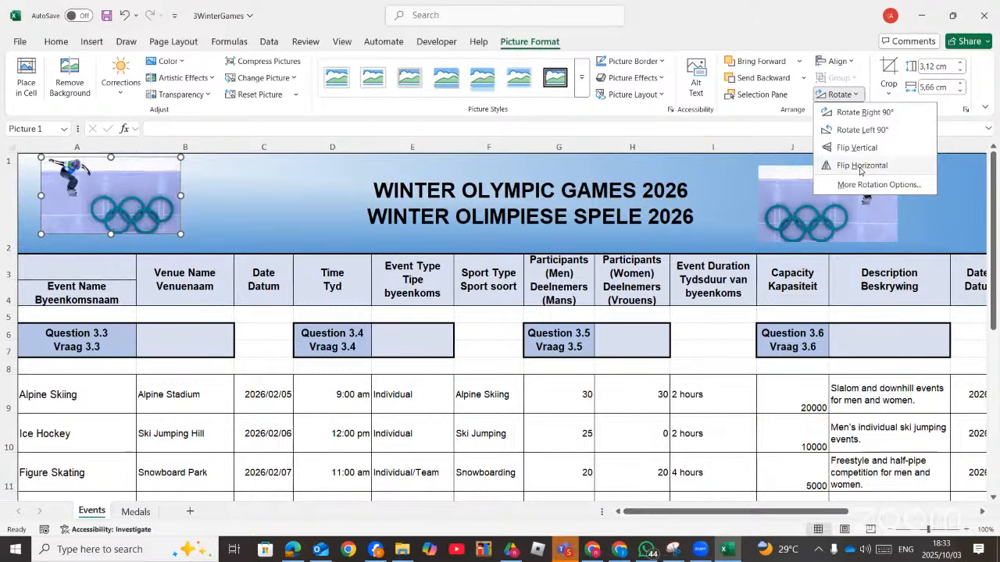
click(861, 166)
click(268, 196)
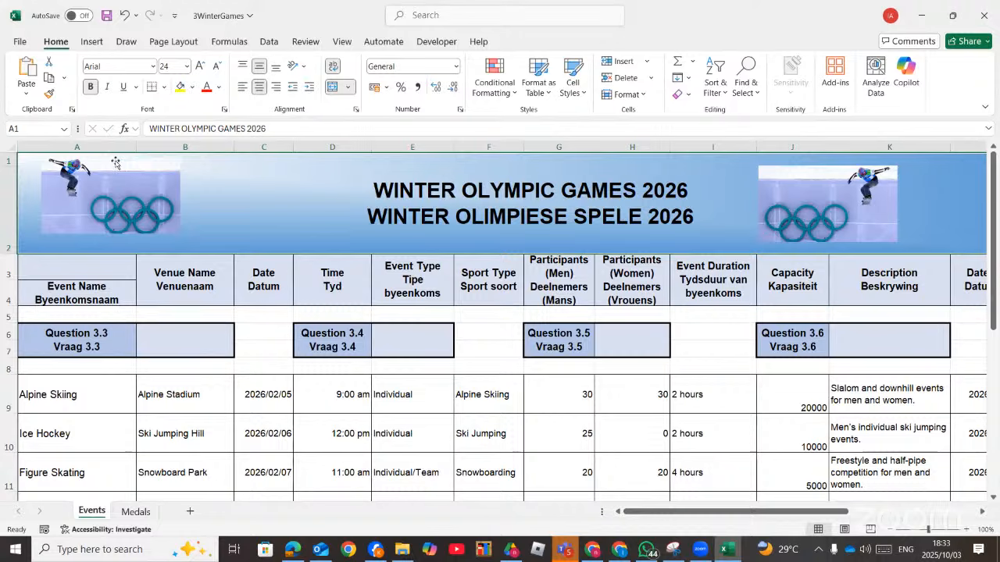
Check question 3.2 and try to copy the Venue Name heading's formatting in B3 onto A3 with Format Painter
click(294, 552)
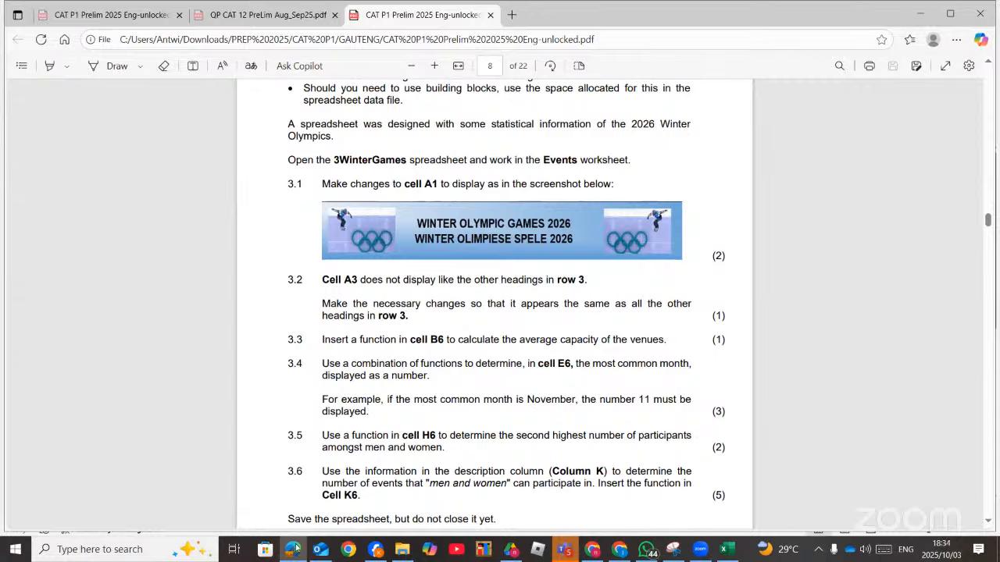
click(723, 550)
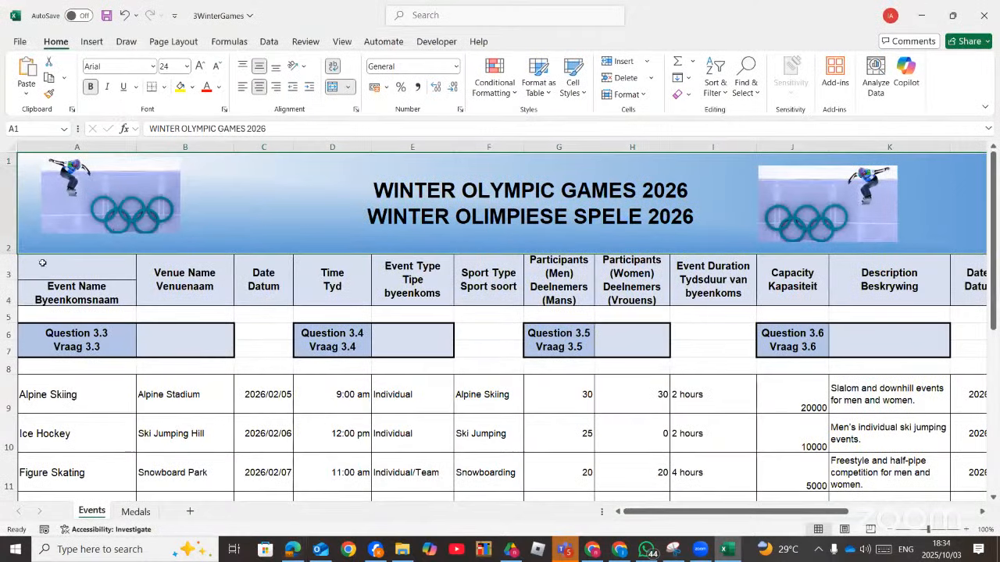
click(87, 310)
click(87, 289)
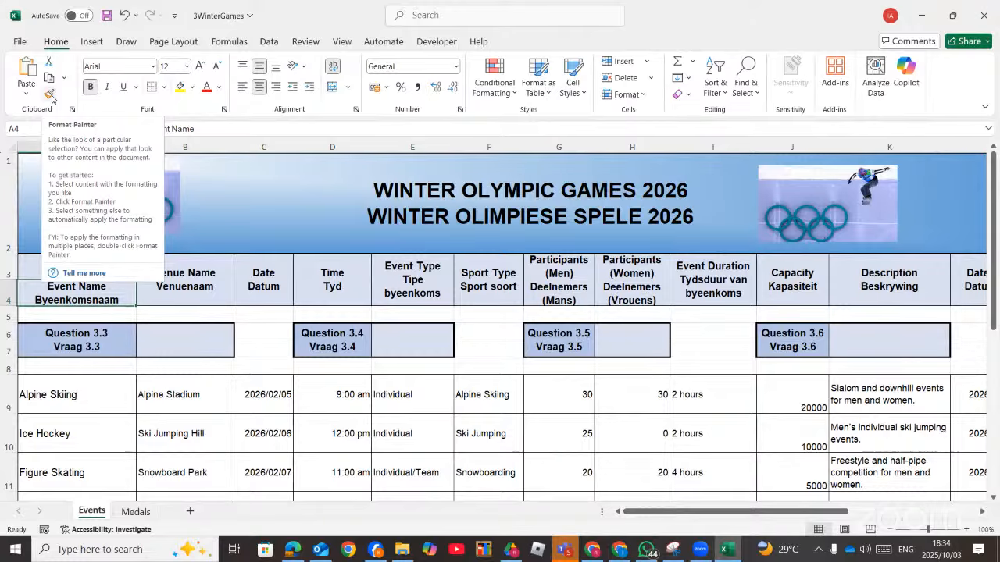
click(207, 285)
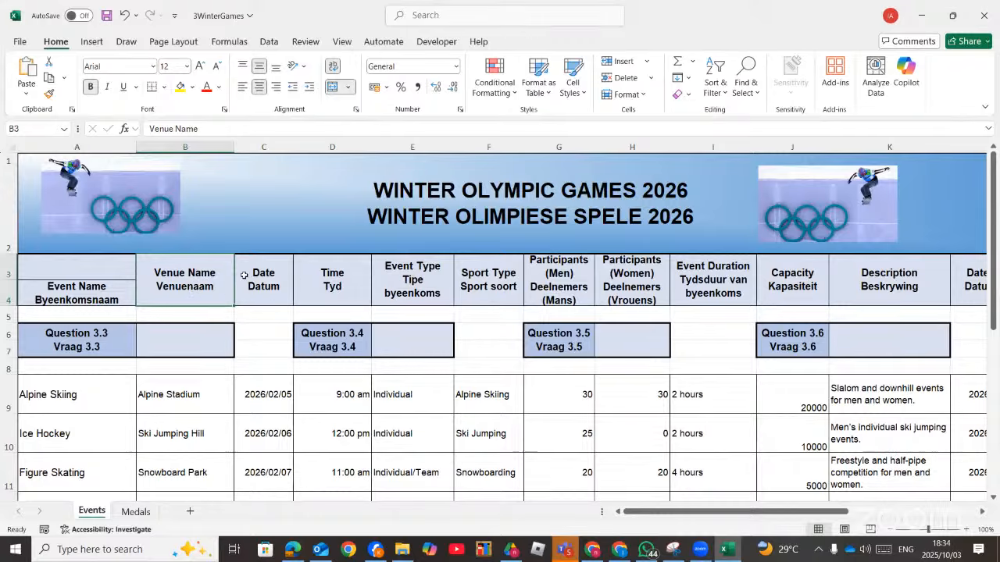
double_click(49, 94)
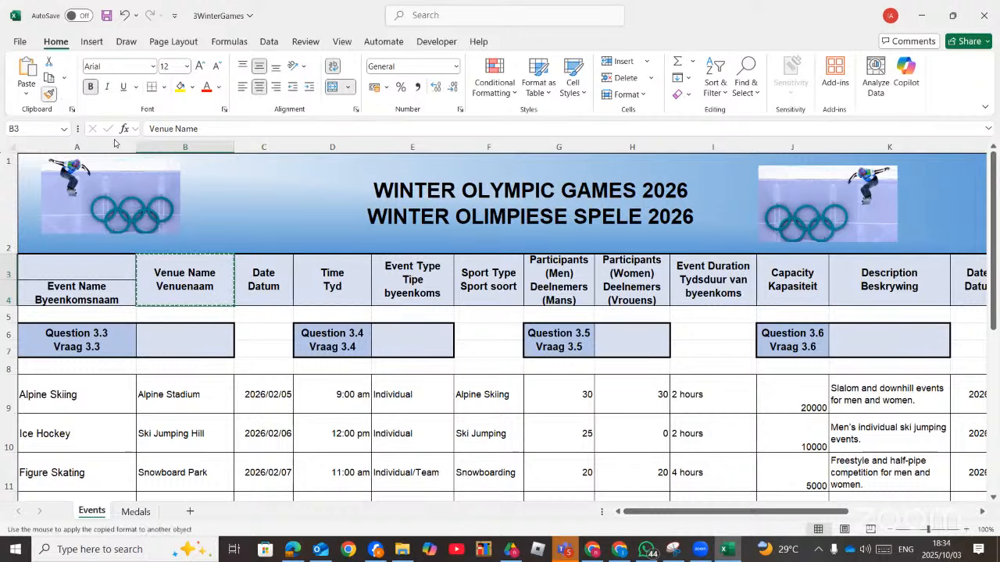
click(96, 273)
key(Escape)
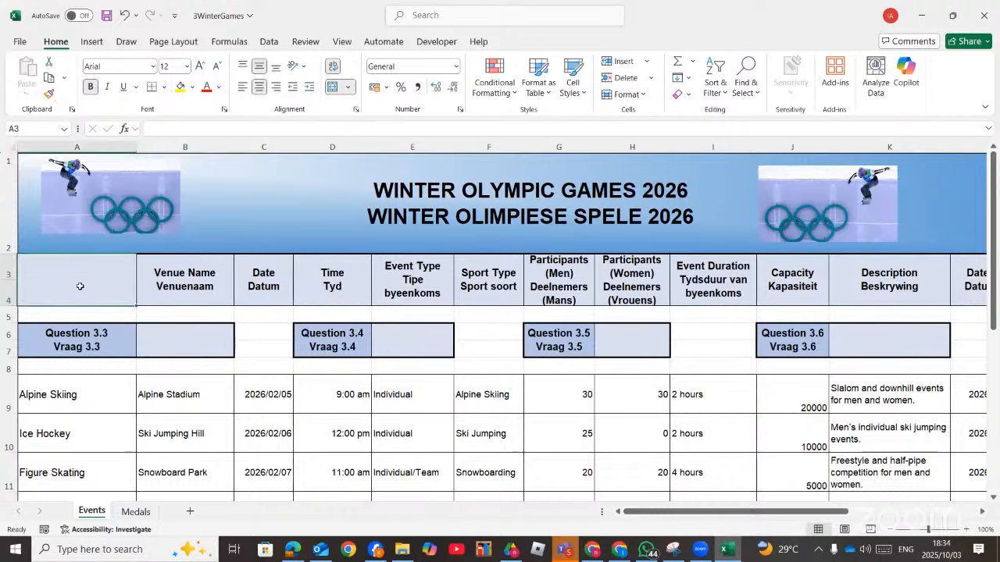
Compare headings A3 and B3, and undo the formatting copied onto A3
click(211, 302)
click(50, 282)
click(179, 288)
click(60, 286)
scroll(47, 285, down, 1)
scroll(57, 287, up, 1)
key(ctrl+z)
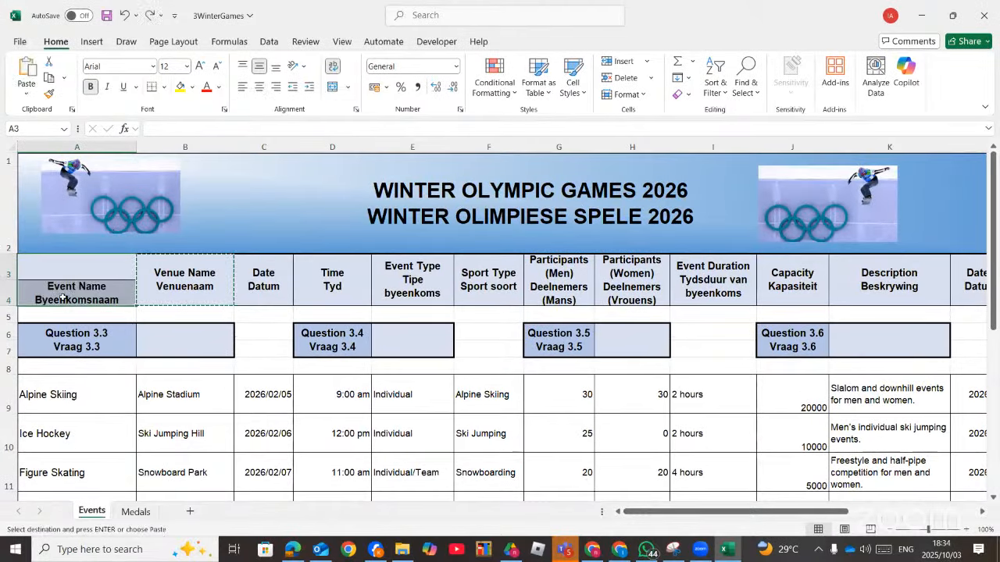
Merge and center cells A3:A4 so the Event Name heading spans both rows
click(94, 287)
click(180, 276)
drag(90, 269, 97, 287)
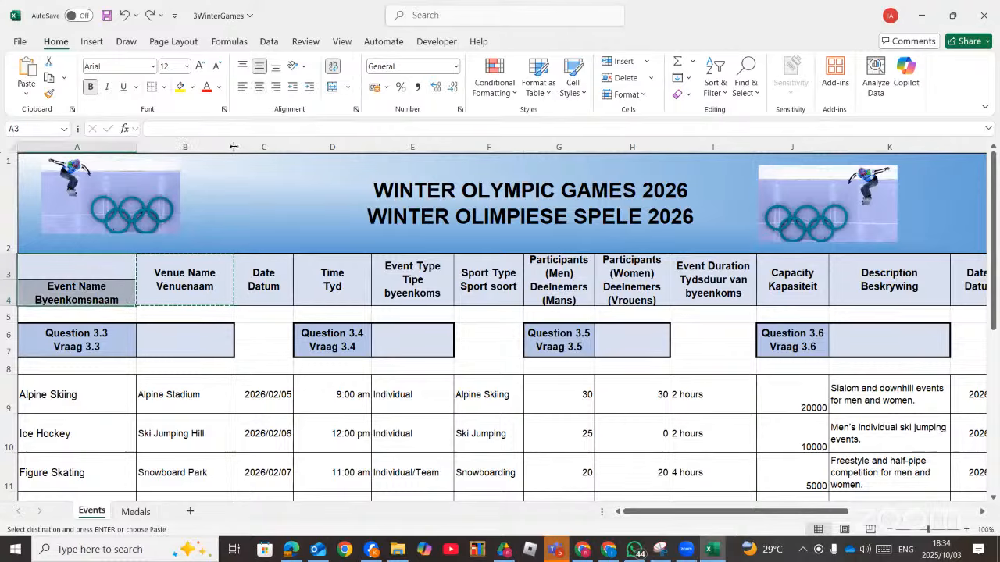
click(331, 88)
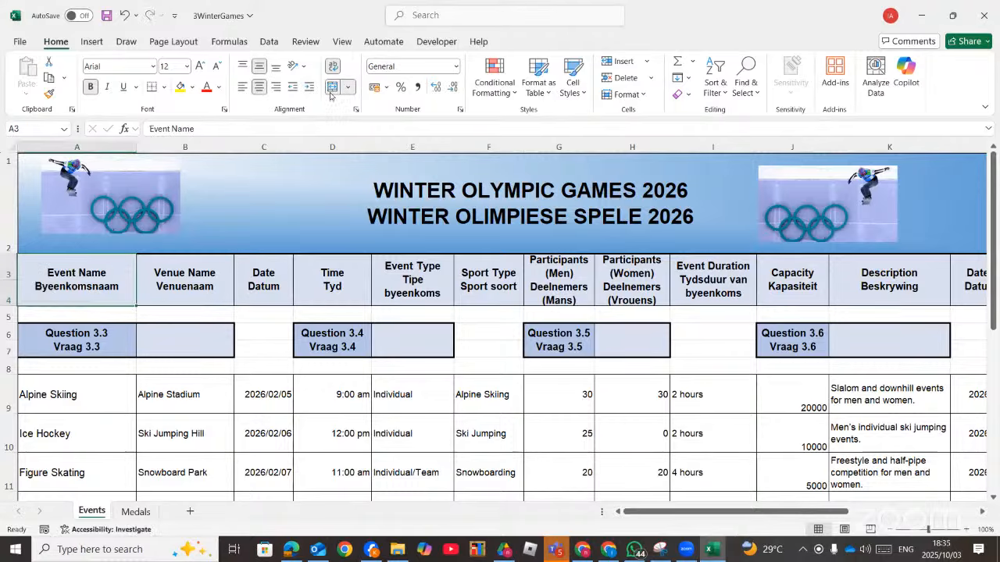
Copy the formatting of the Venue Name heading in B3 onto the merged Event Name heading with Format Painter
click(178, 279)
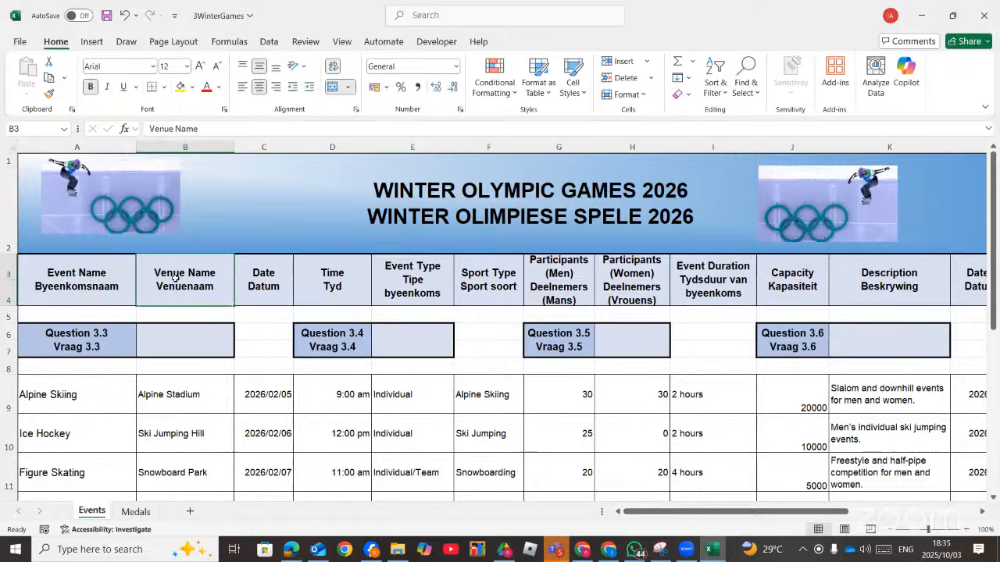
click(48, 94)
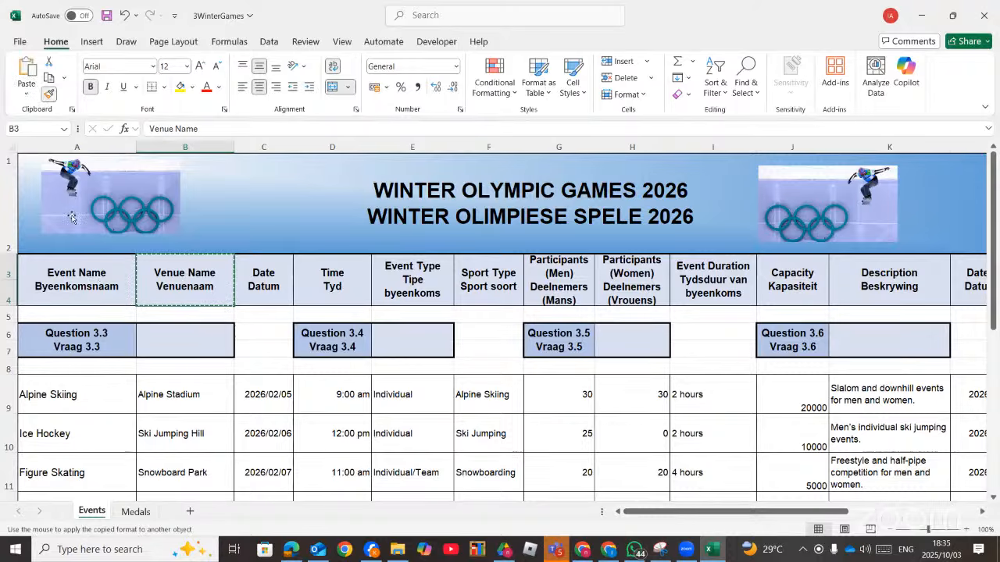
click(83, 286)
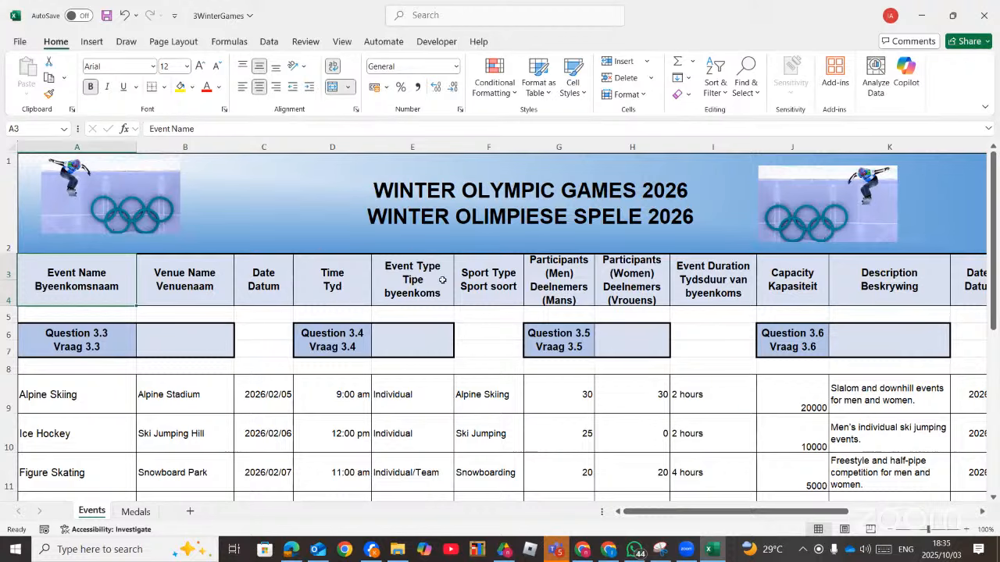
Check question 3.3 in the exam PDF and begin an AVERAGE function in cell B6 of the Events sheet
click(291, 550)
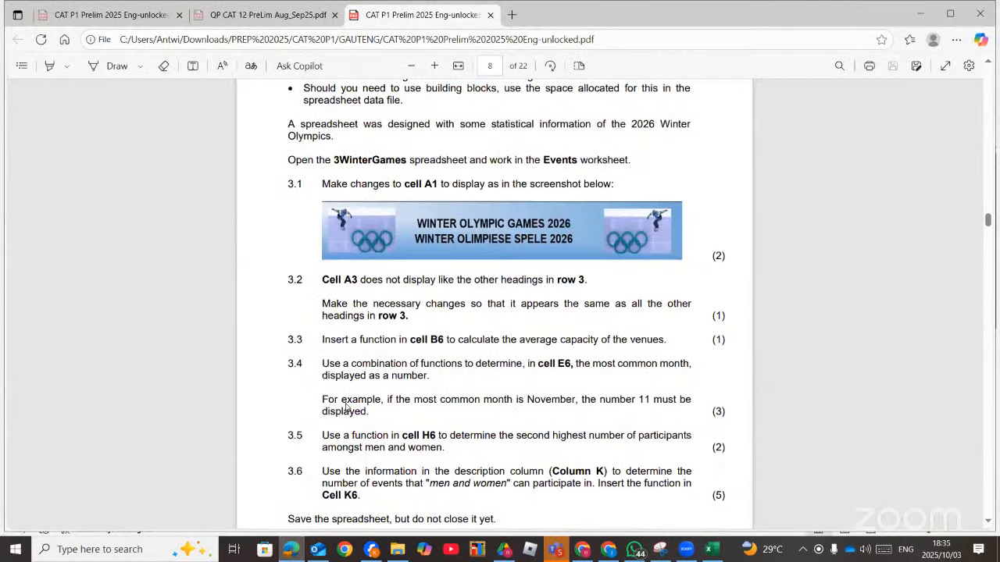
scroll(346, 406, down, 1)
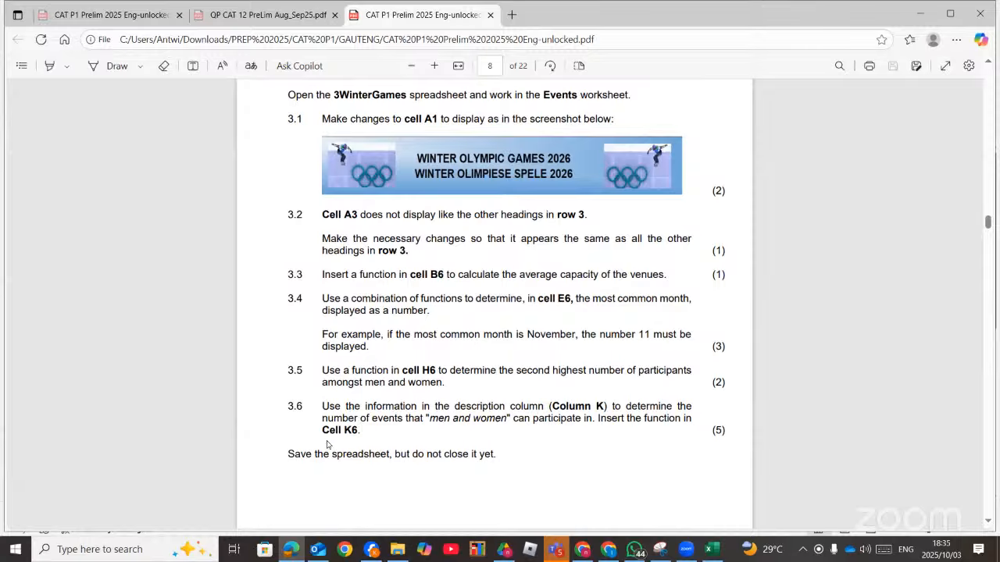
click(294, 544)
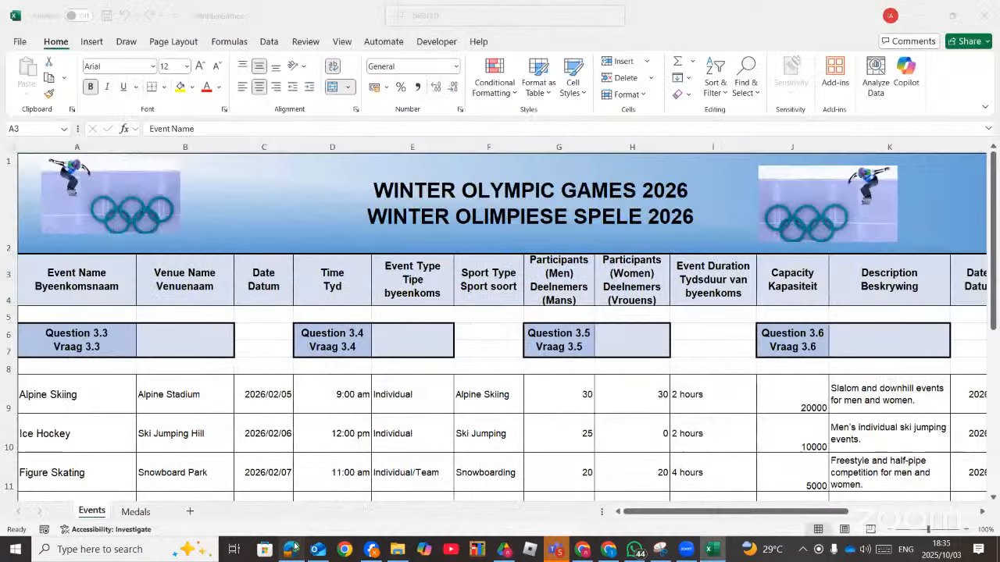
click(294, 547)
click(293, 547)
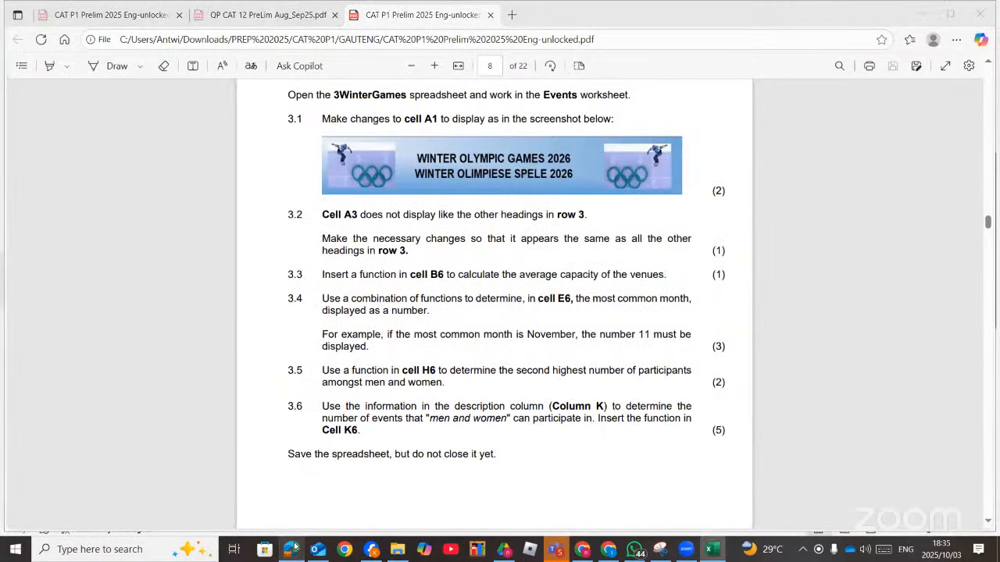
click(189, 341)
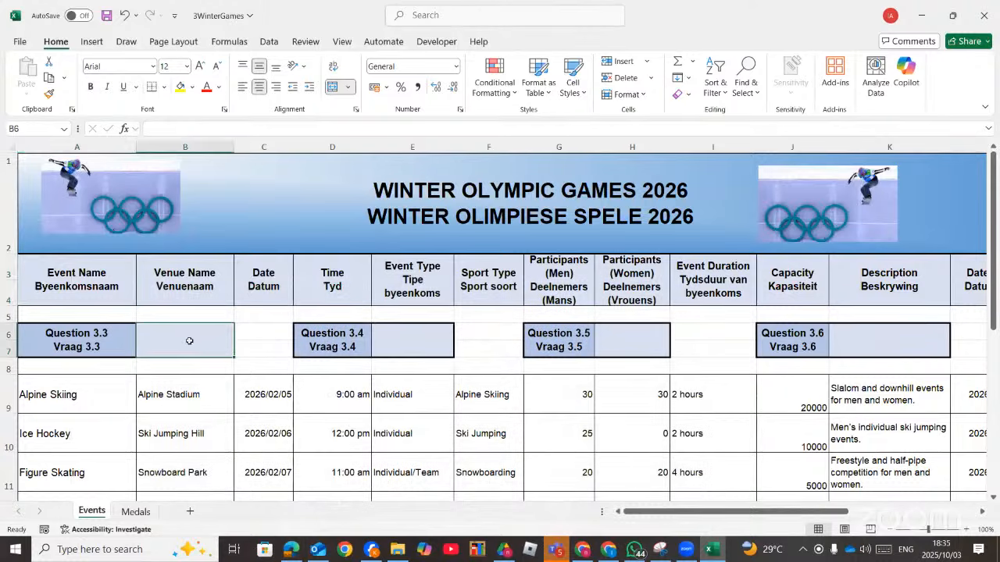
text(=a)
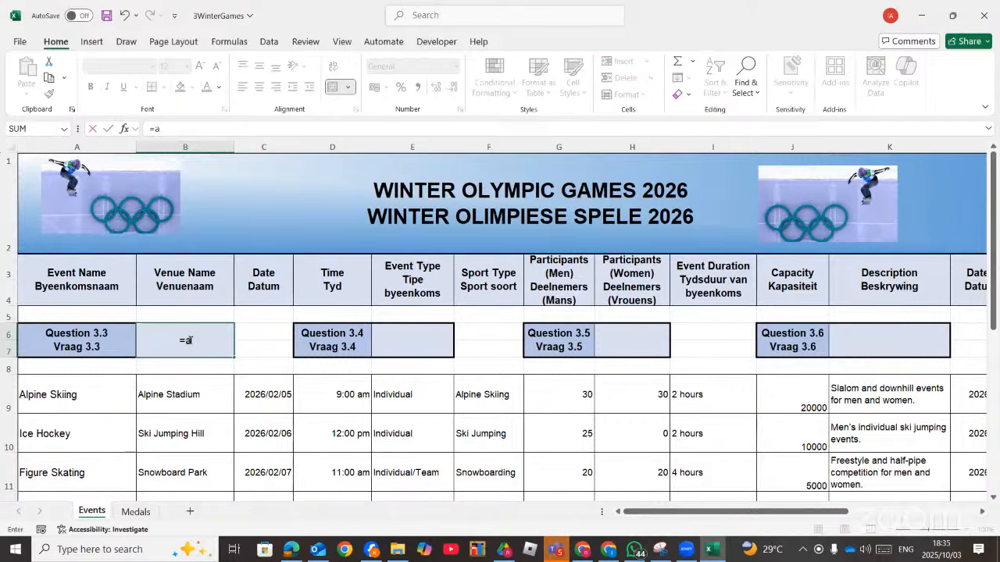
text(ve)
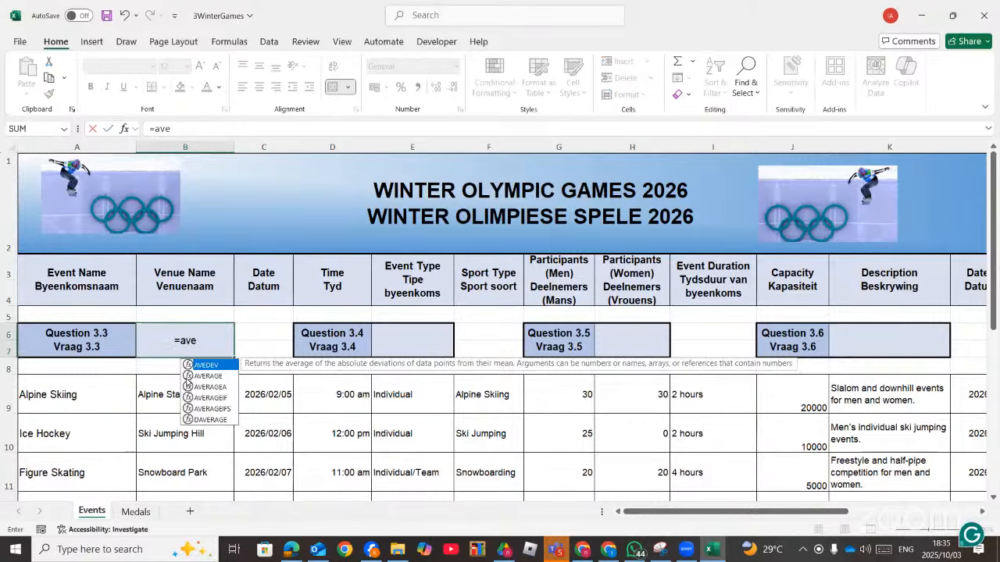
double_click(207, 376)
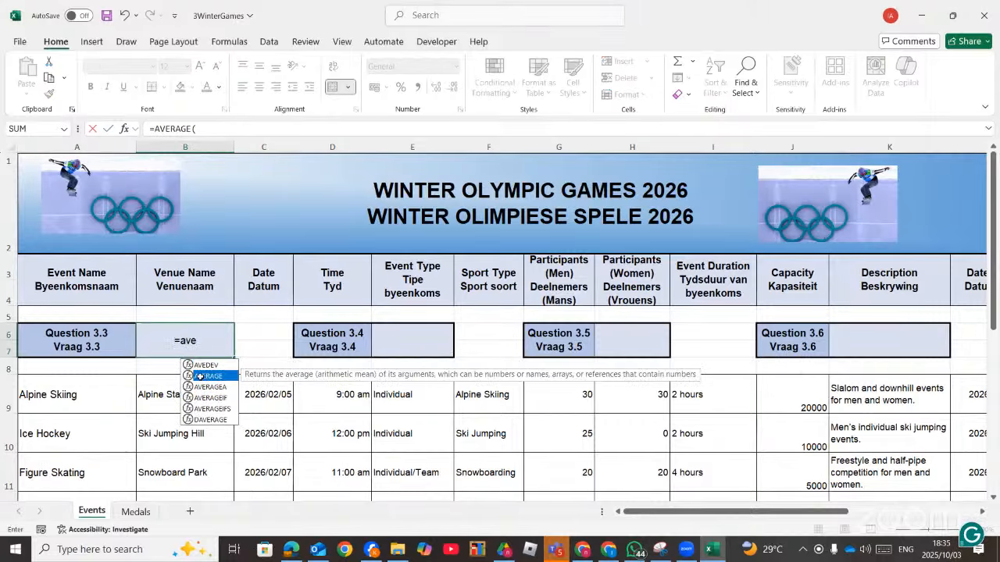
Complete the AVERAGE function in B6 with the Capacity range J9:J18, using the function arguments
click(125, 129)
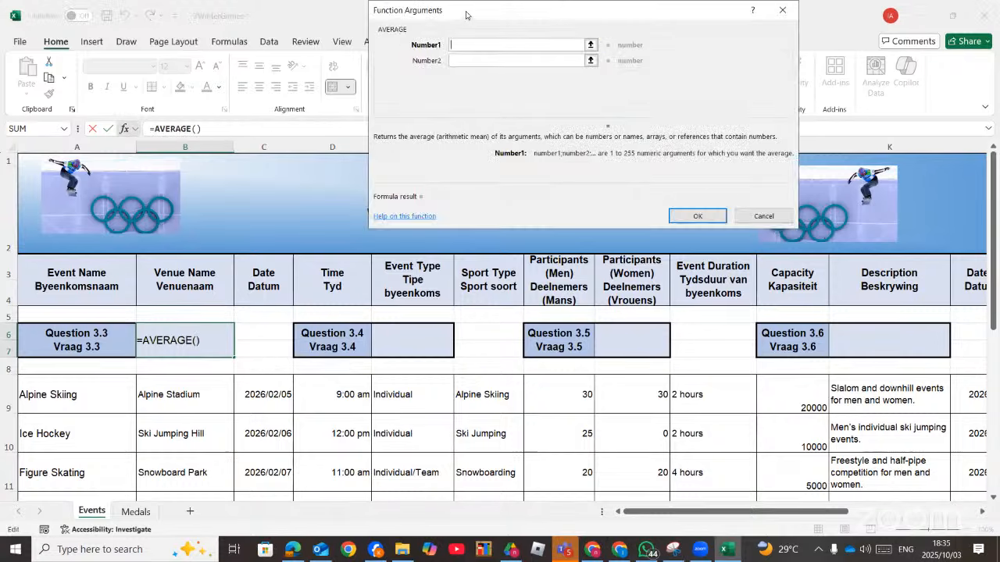
drag(466, 15, 461, 44)
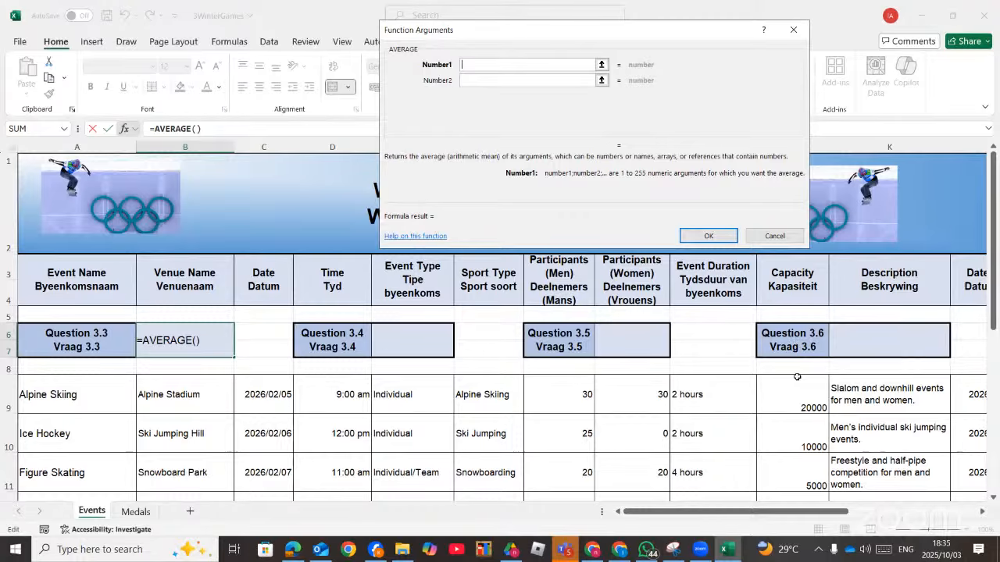
drag(688, 31, 588, 31)
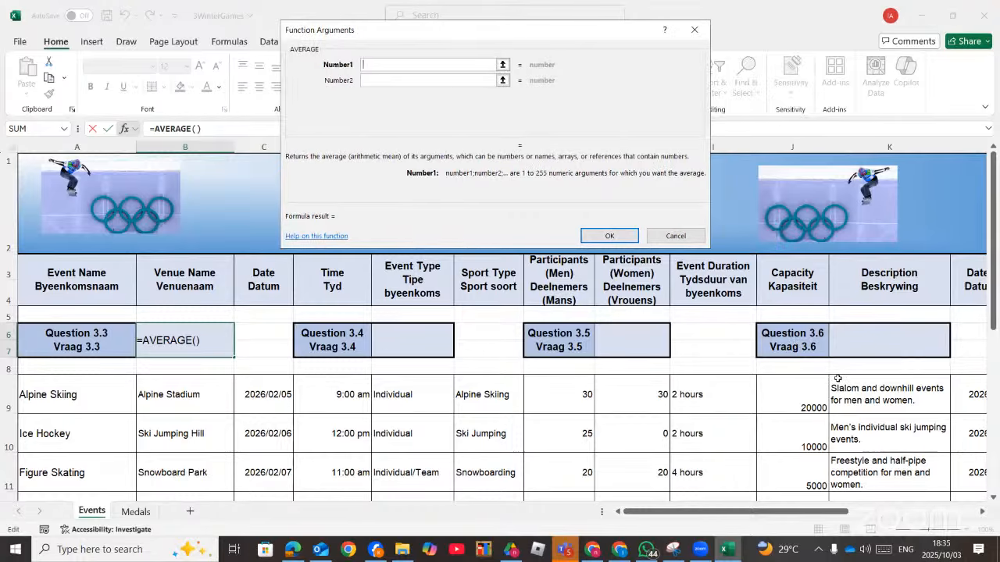
click(295, 550)
click(294, 550)
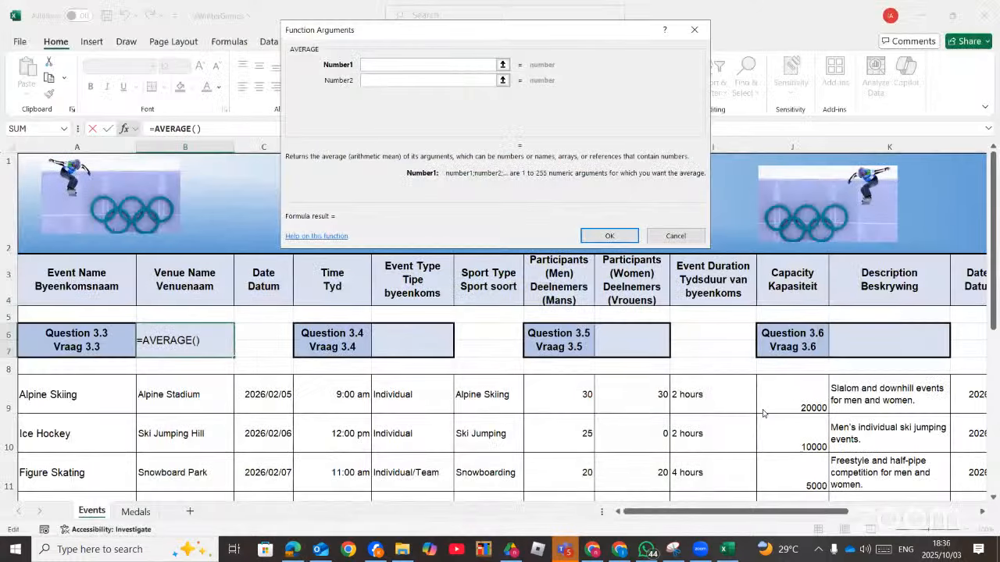
drag(804, 396, 811, 461)
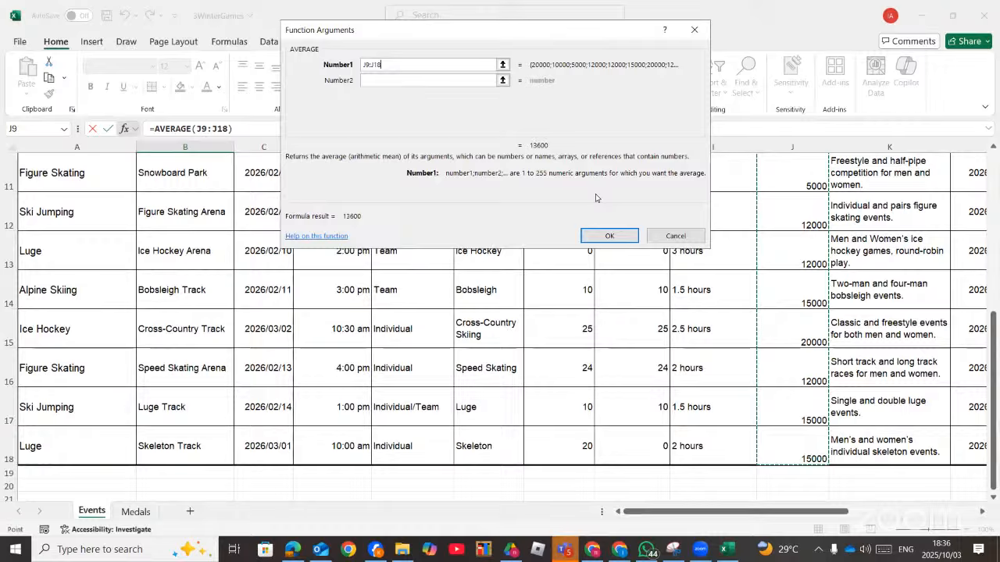
click(608, 234)
scroll(228, 236, up, 1)
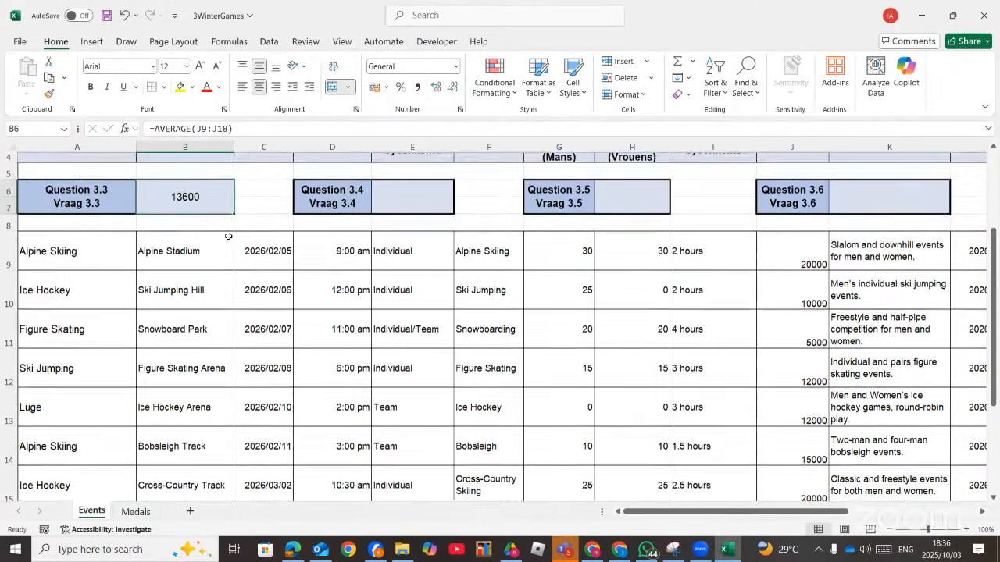
Check question 3.4 in the exam PDF and enter =MONTH(C9) in cell O9 of the building-blocks area
click(294, 556)
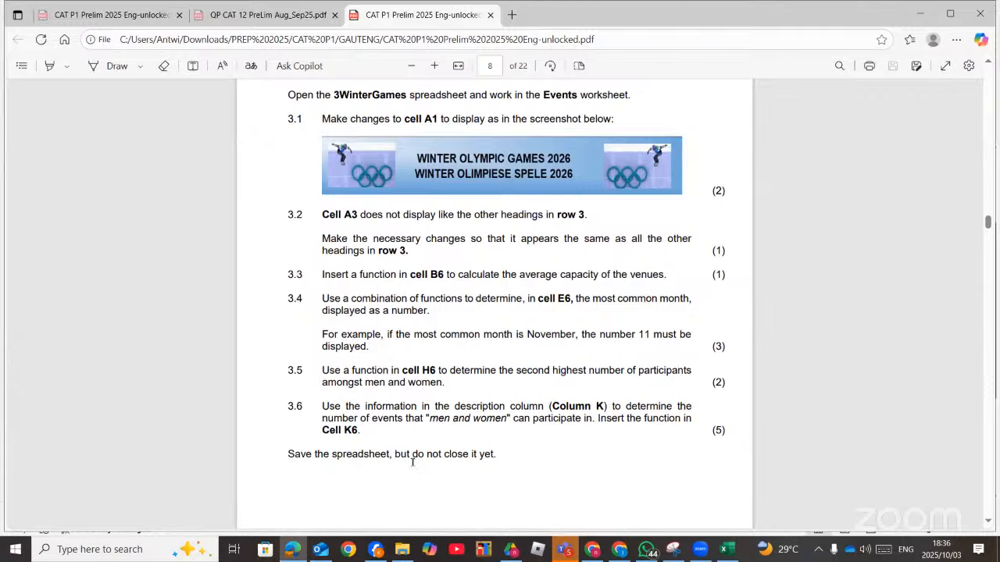
click(294, 552)
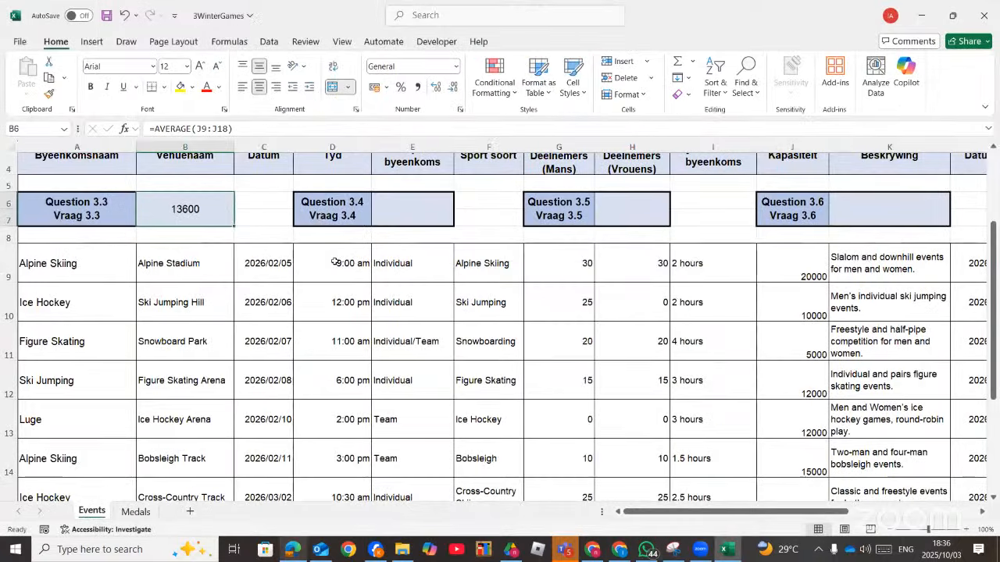
click(407, 208)
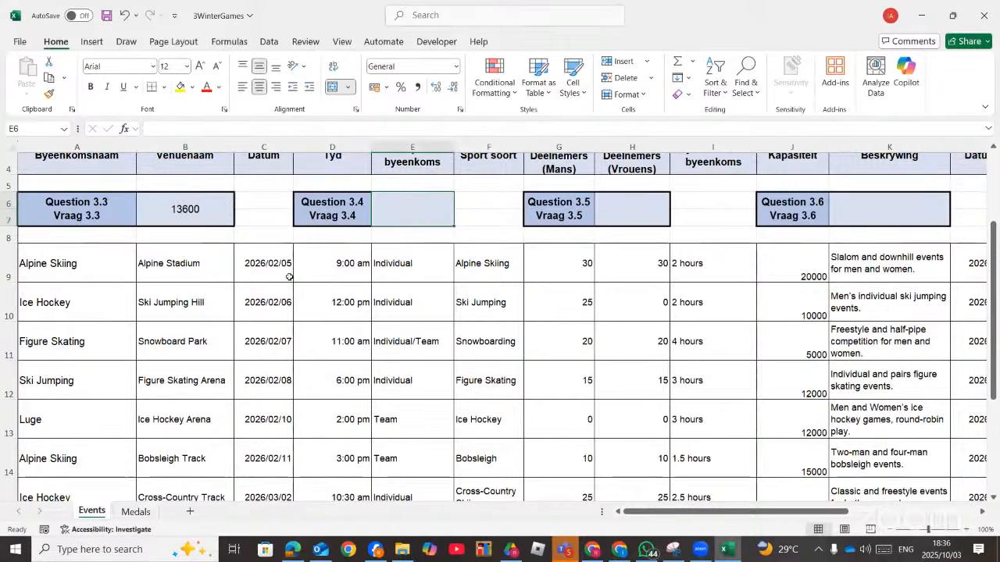
click(265, 147)
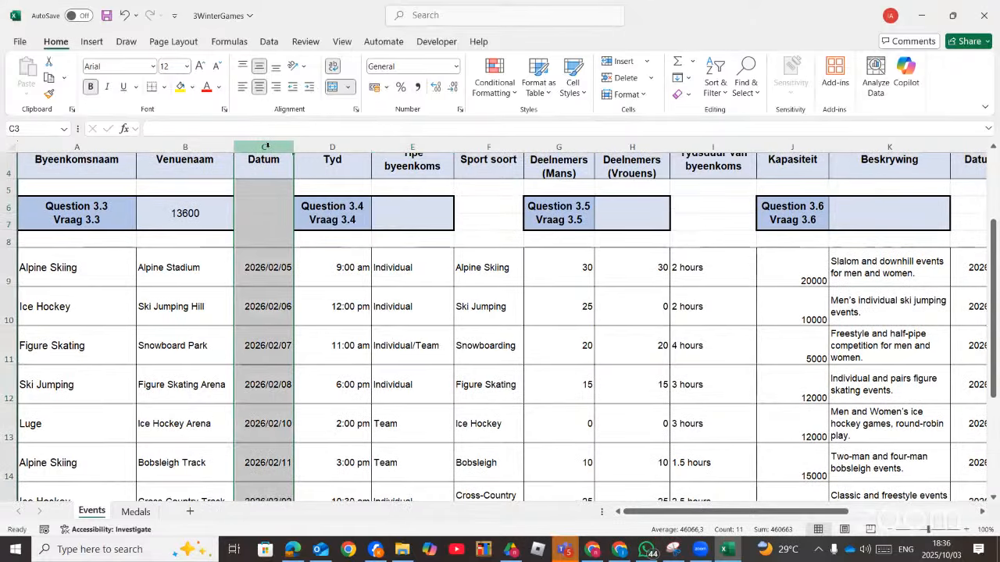
drag(723, 514, 701, 514)
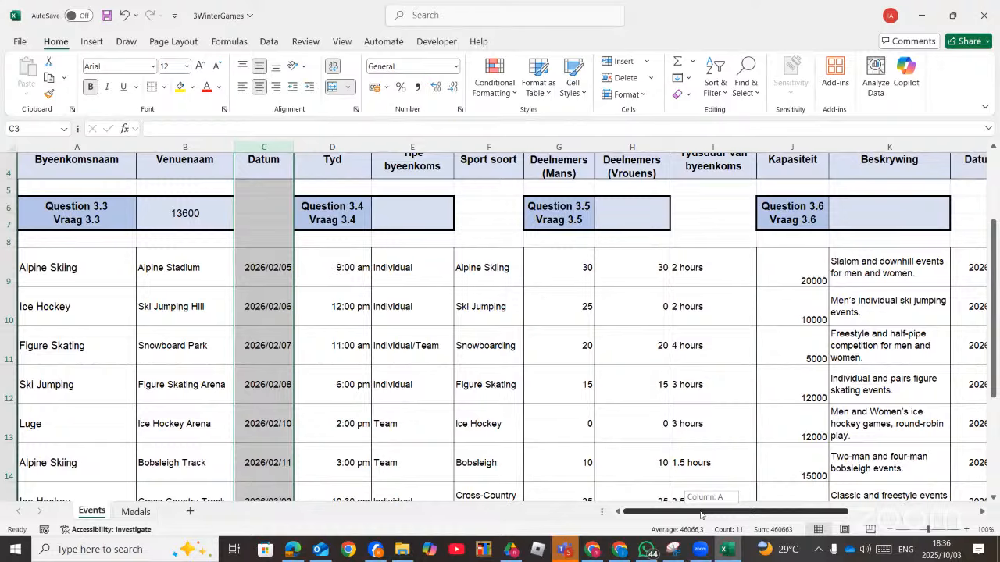
drag(768, 515, 823, 510)
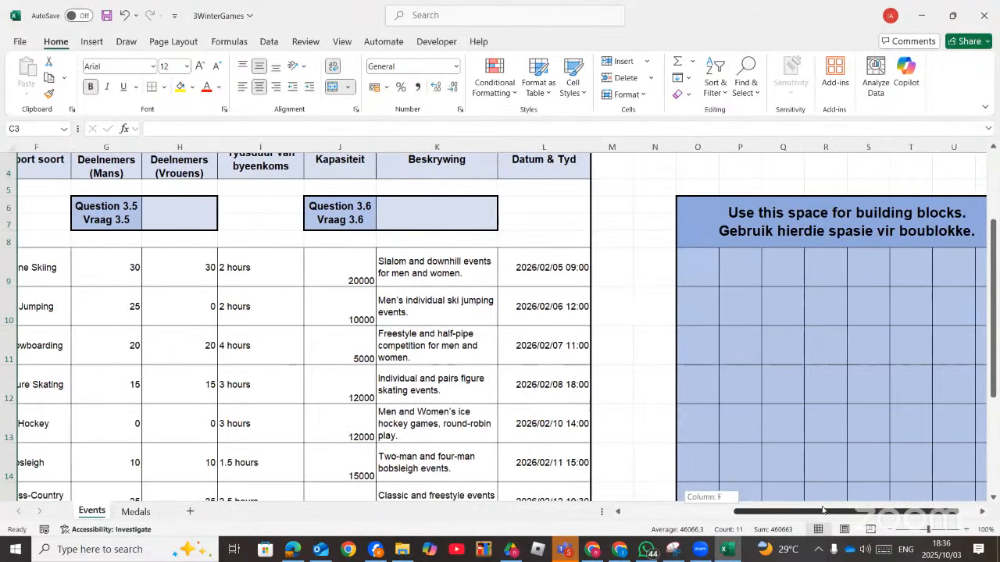
click(683, 269)
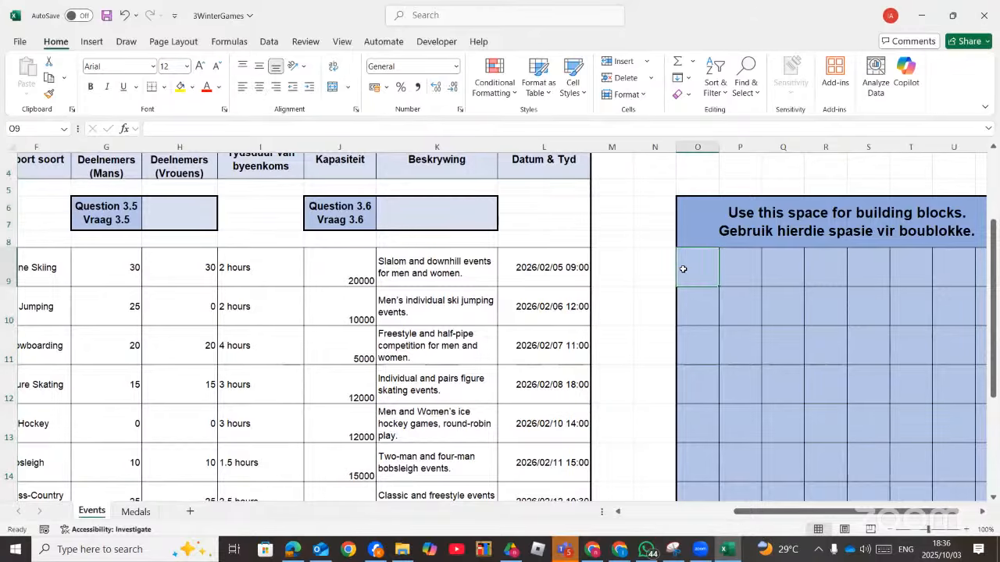
text(=mon)
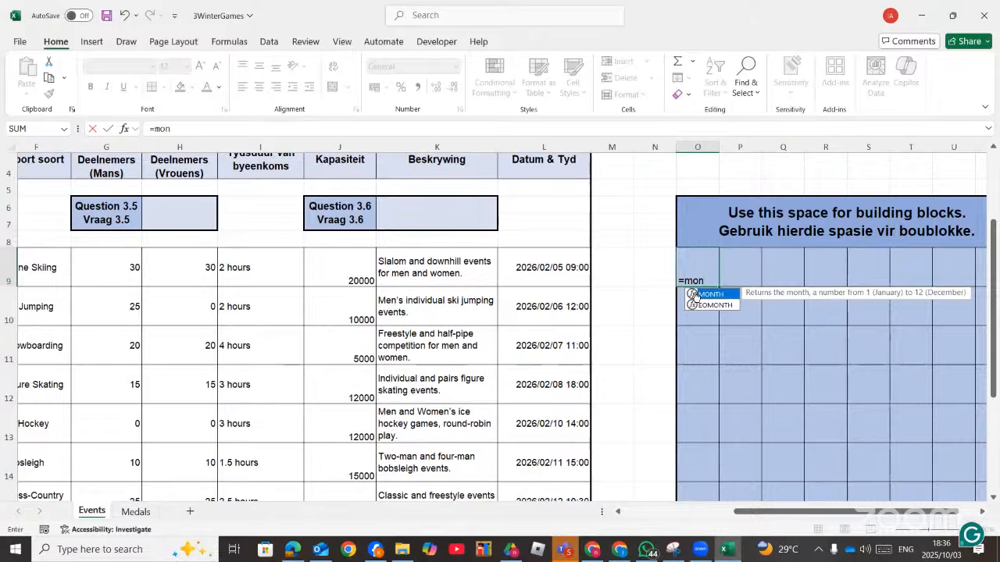
double_click(697, 294)
drag(792, 508, 689, 508)
click(245, 267)
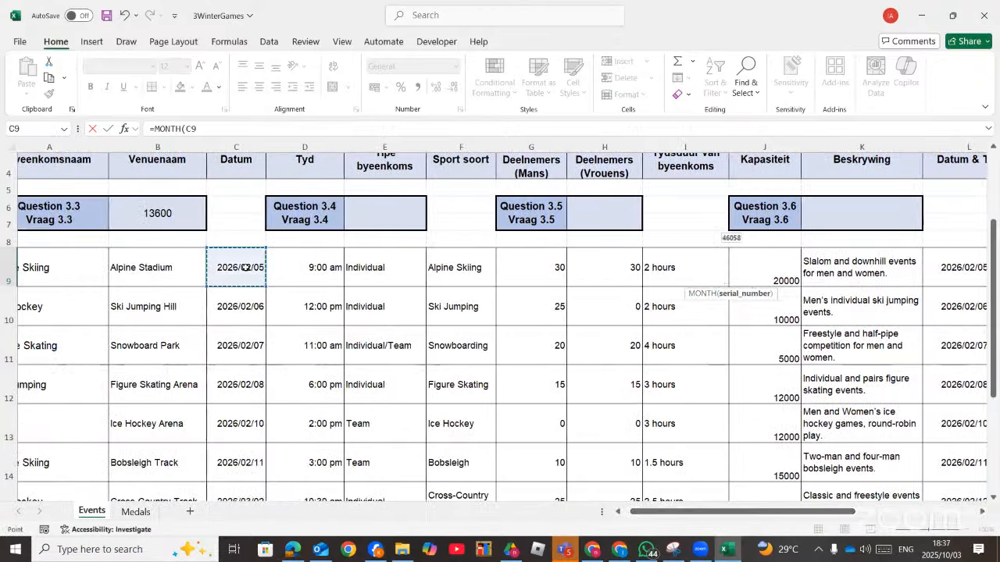
key(Return)
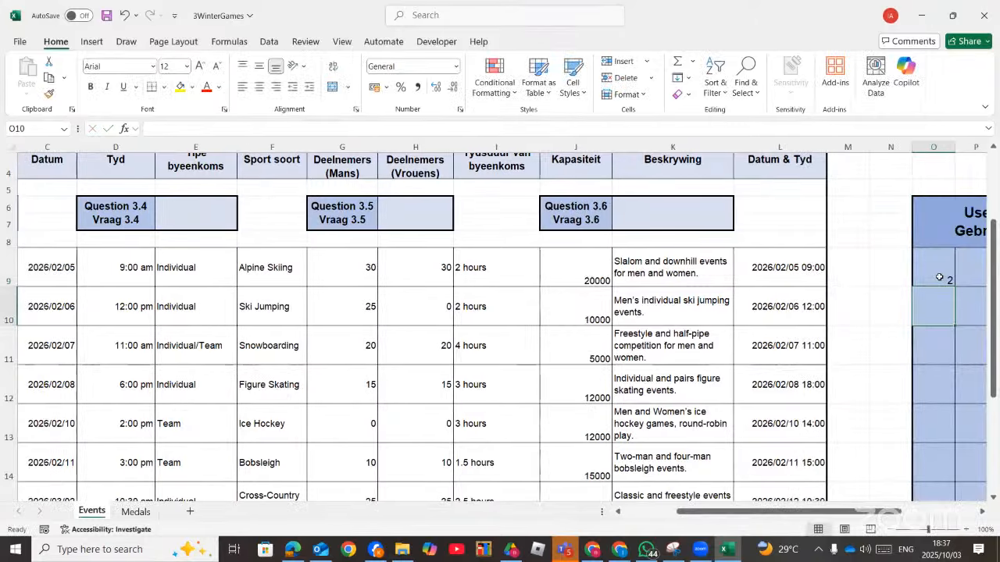
Fill the MONTH formula from O9 down to O18
drag(716, 512, 838, 509)
click(771, 283)
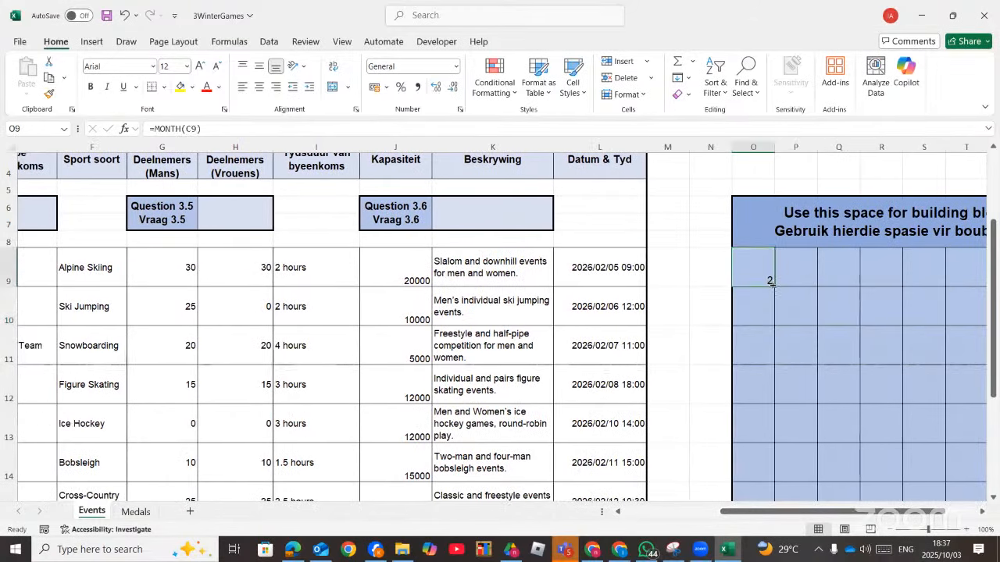
drag(771, 283, 783, 462)
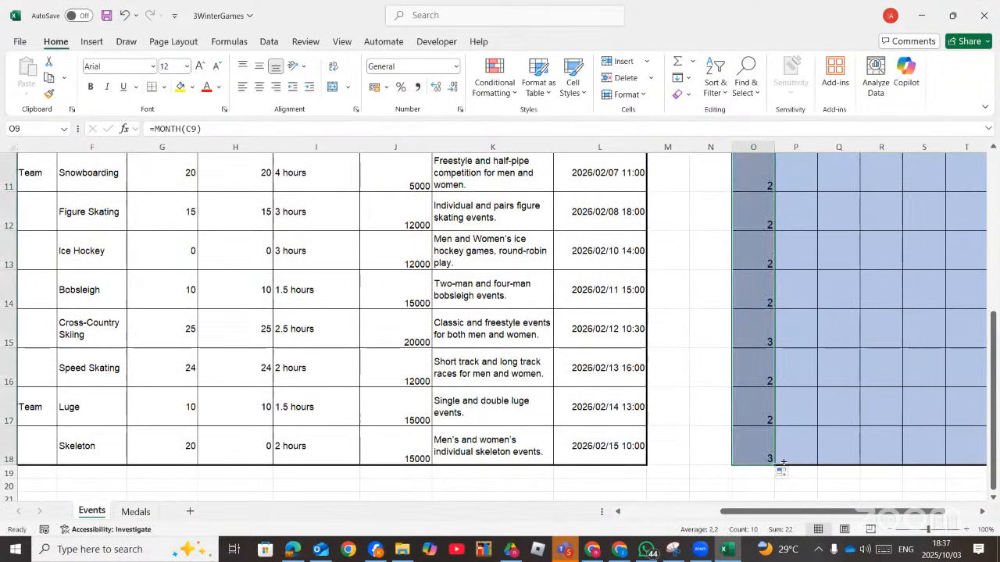
Review the event dates in column C, rows 9 to 18, against the extracted month numbers
scroll(776, 392, up, 3)
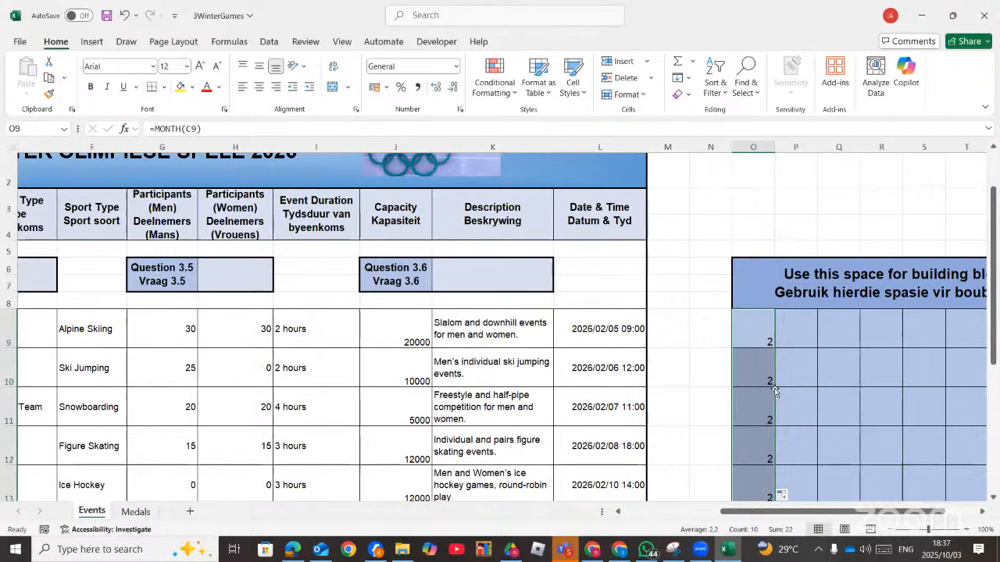
drag(748, 513, 565, 516)
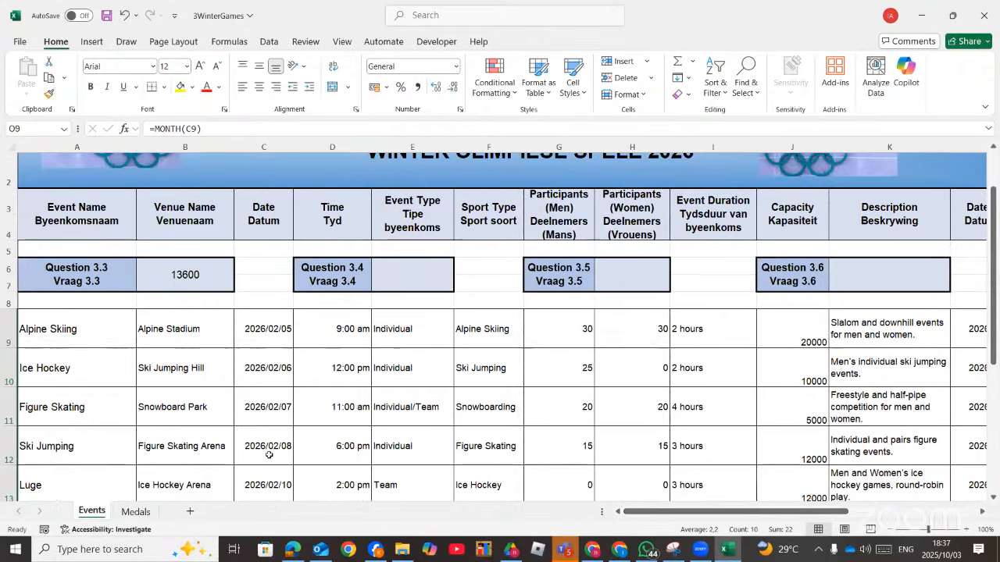
scroll(269, 456, down, 1)
scroll(269, 455, down, 2)
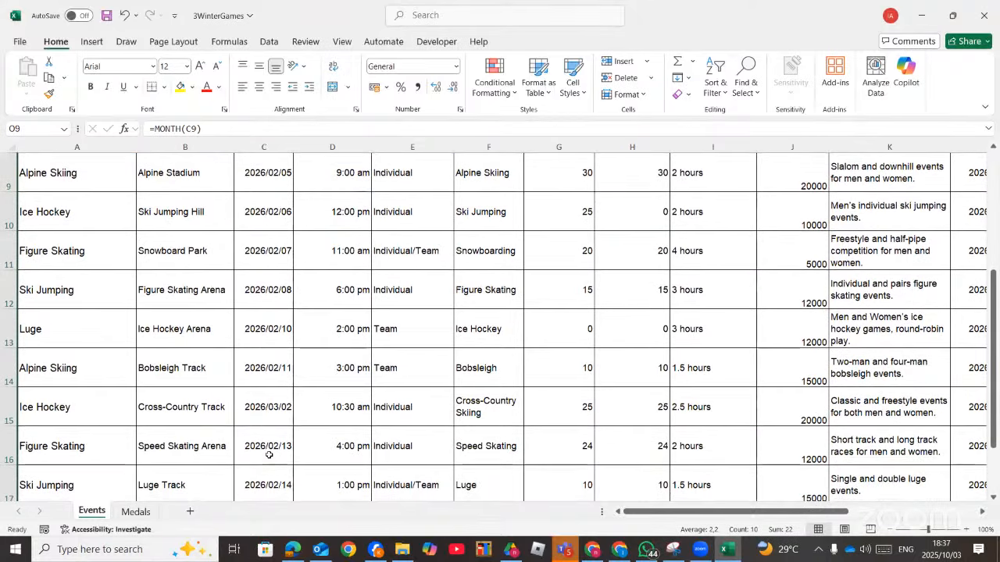
scroll(268, 455, up, 3)
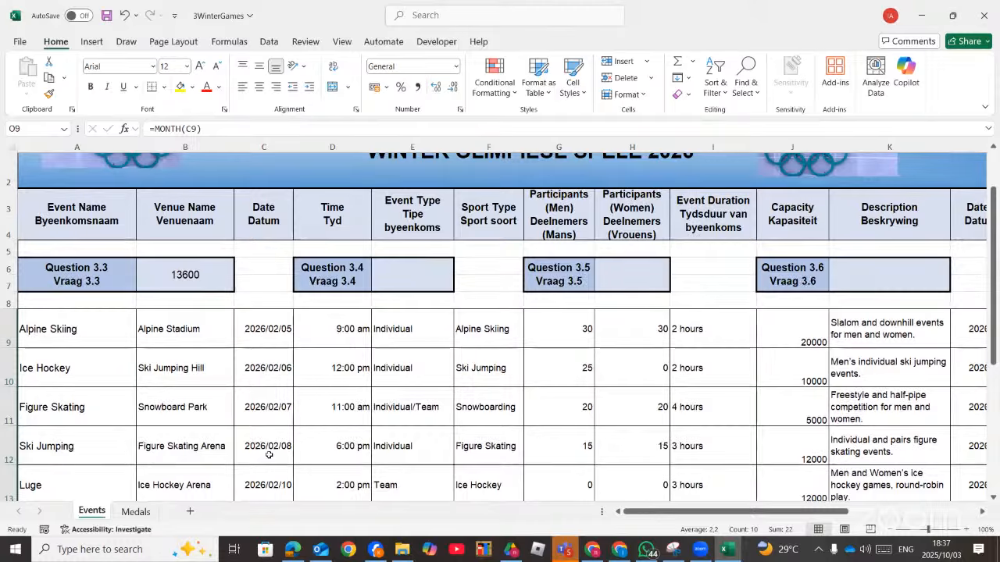
scroll(269, 456, down, 4)
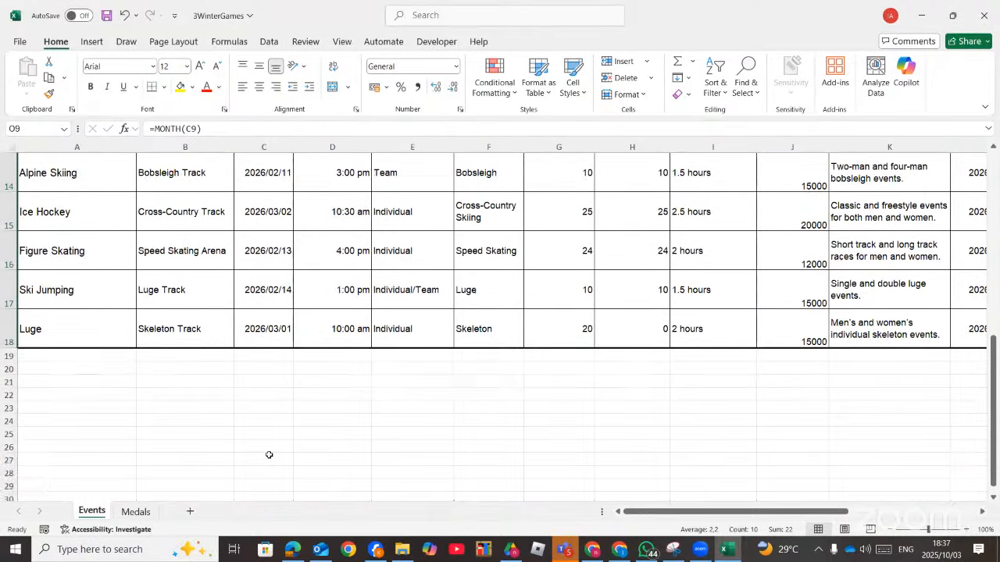
scroll(269, 456, up, 2)
scroll(269, 455, down, 1)
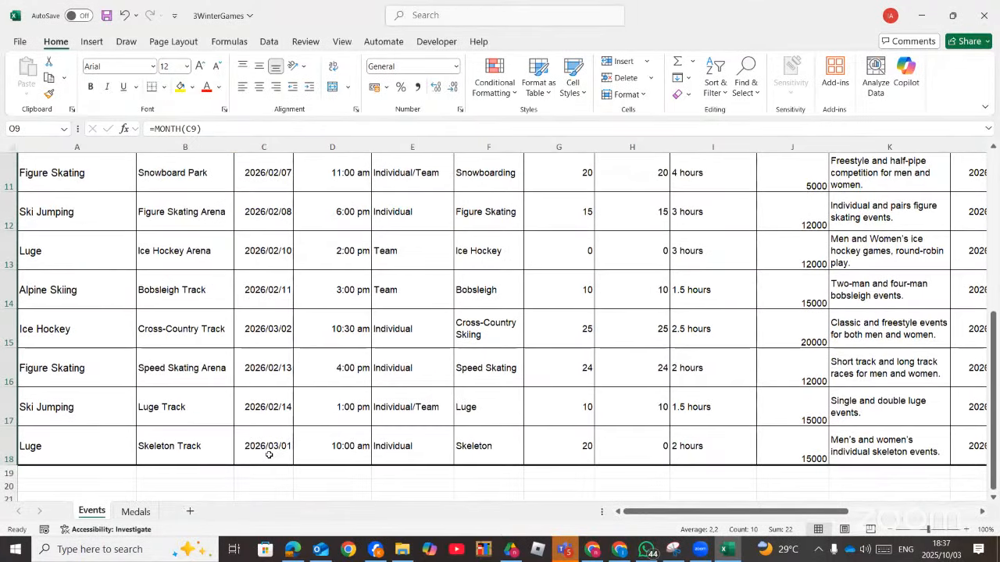
scroll(269, 455, up, 2)
scroll(269, 455, down, 2)
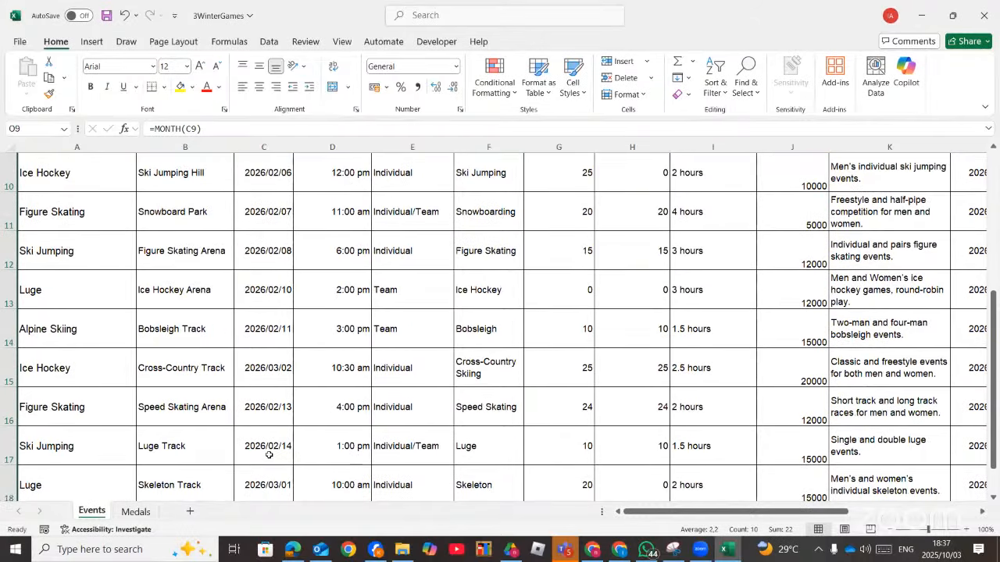
scroll(269, 455, up, 4)
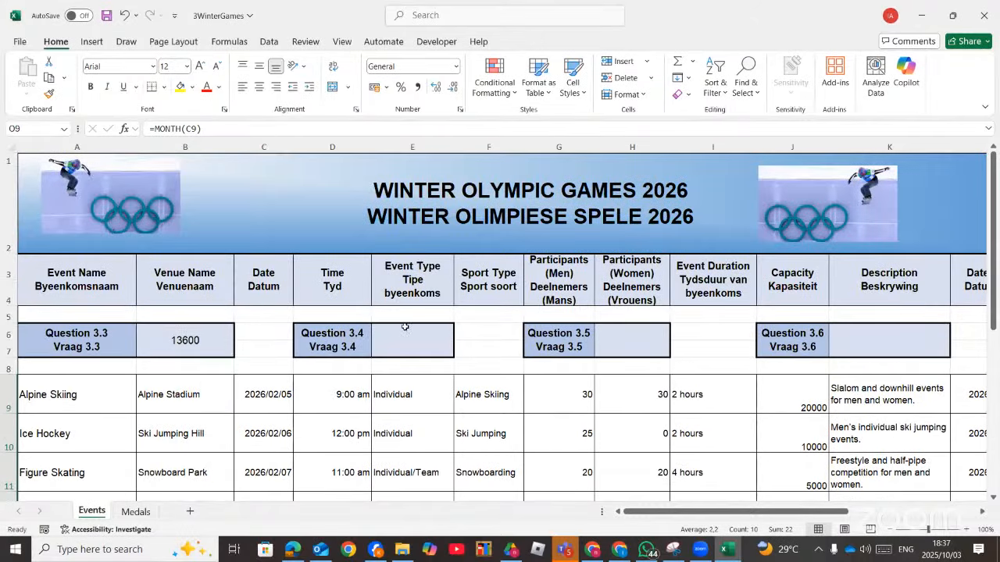
Start a MODE function in cell E6 for question 3.4 and open its function arguments
click(392, 347)
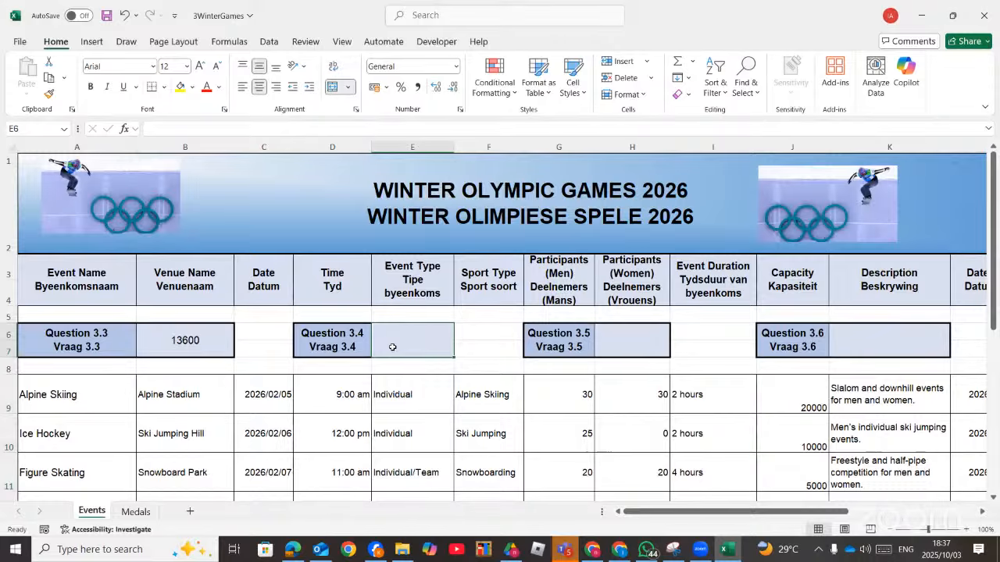
text(=mo)
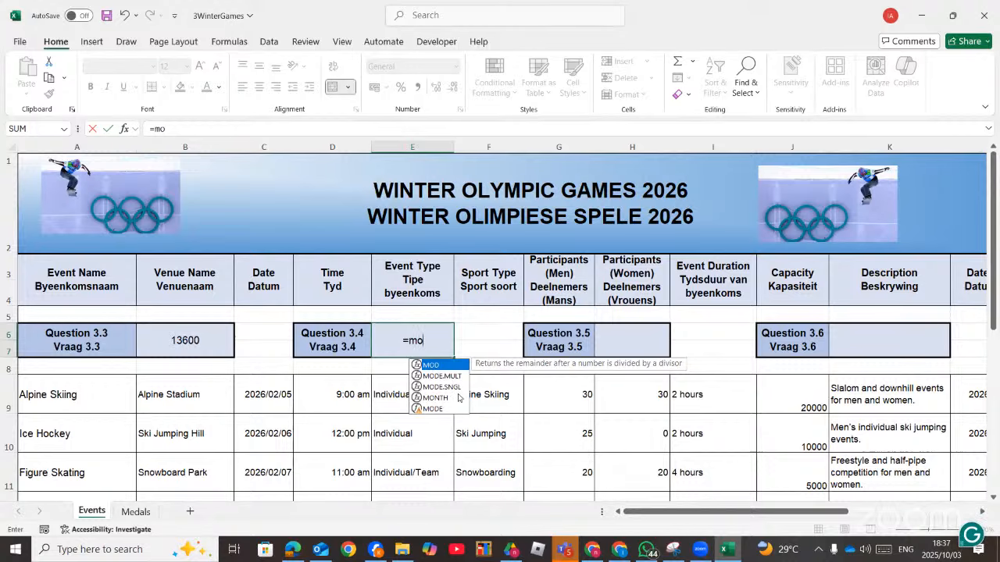
click(434, 409)
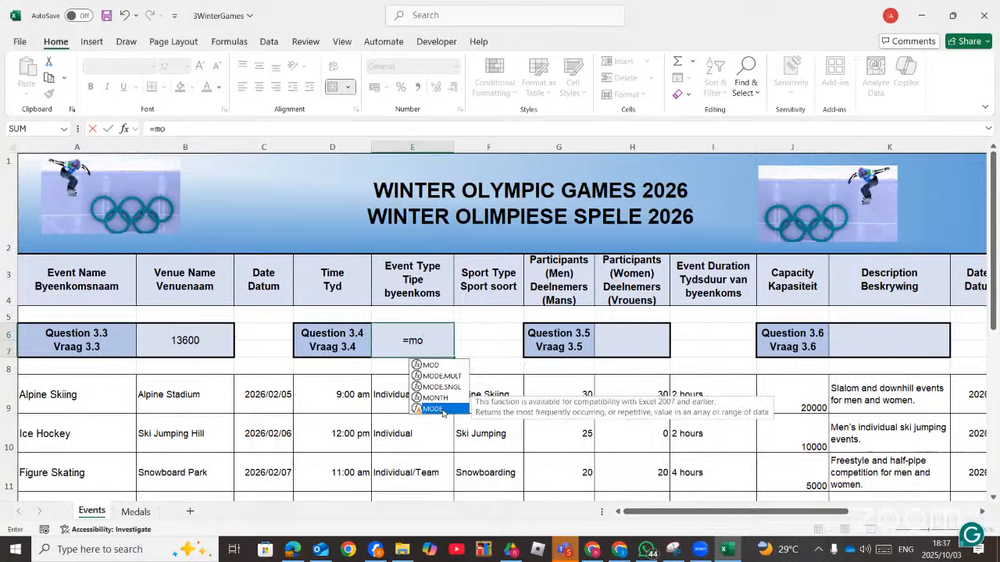
key(Tab)
click(124, 129)
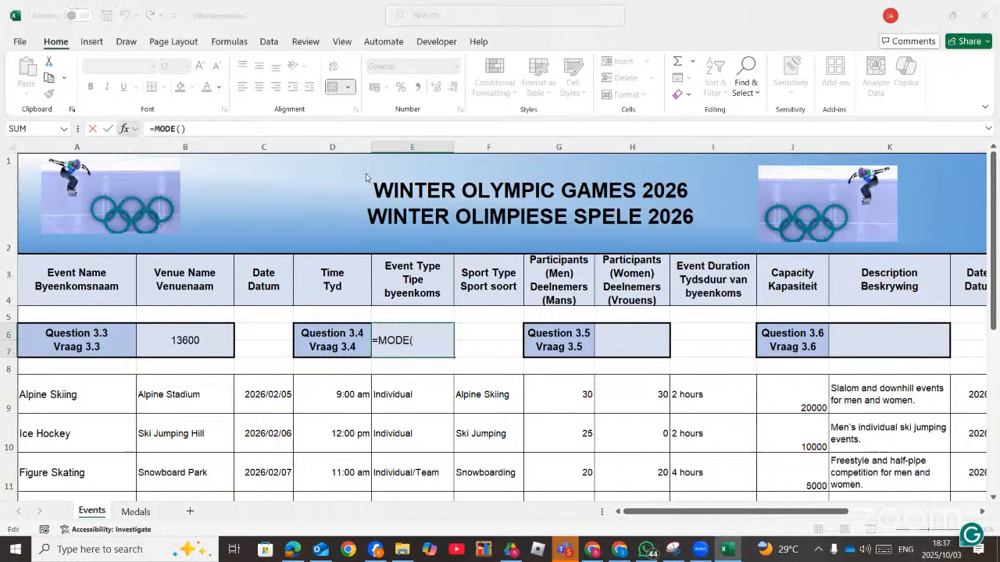
Complete the MODE function in E6 with the extracted month numbers in O9:O18
drag(681, 513, 824, 517)
drag(636, 391, 646, 459)
scroll(652, 398, down, 2)
scroll(647, 457, down, 2)
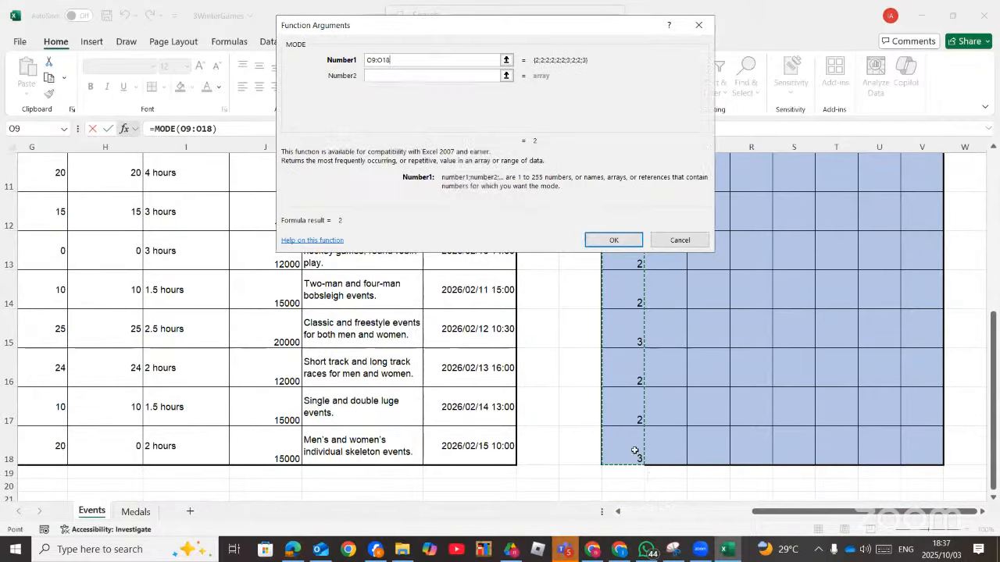
click(609, 238)
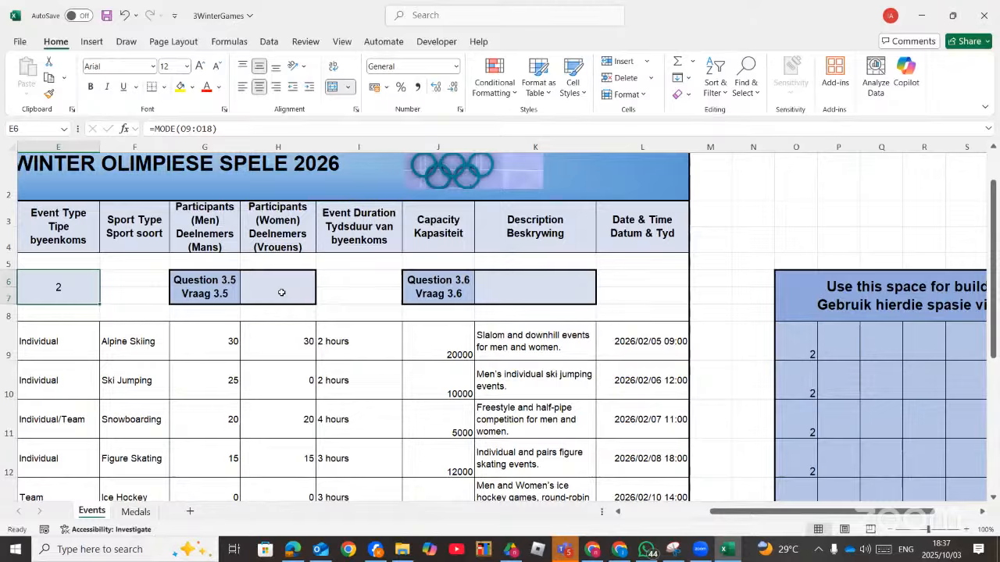
drag(764, 512, 683, 513)
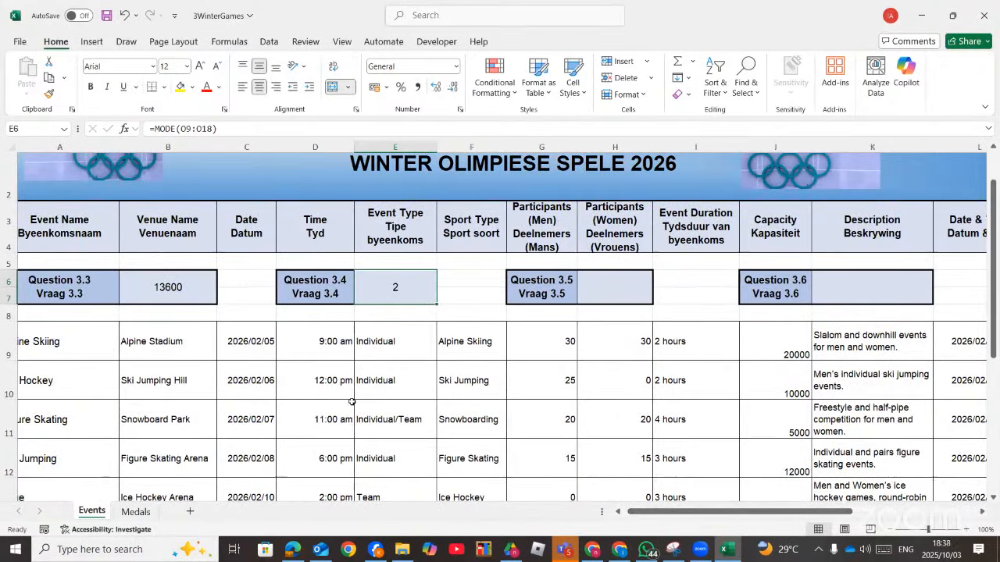
Read question 3.5 in the exam PDF, focusing on what cell H6 must determine, and return to the workbook
click(292, 549)
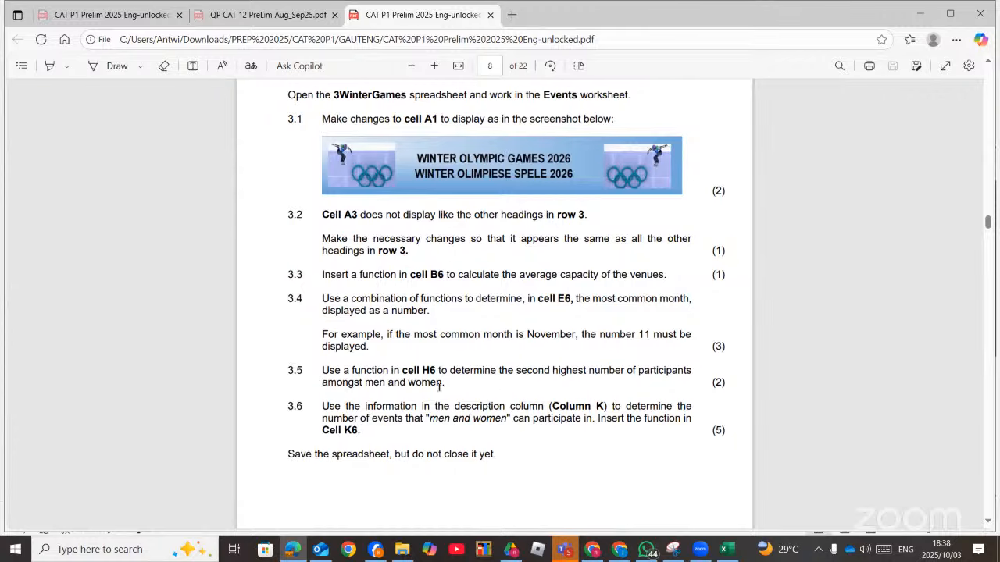
scroll(449, 383, down, 1)
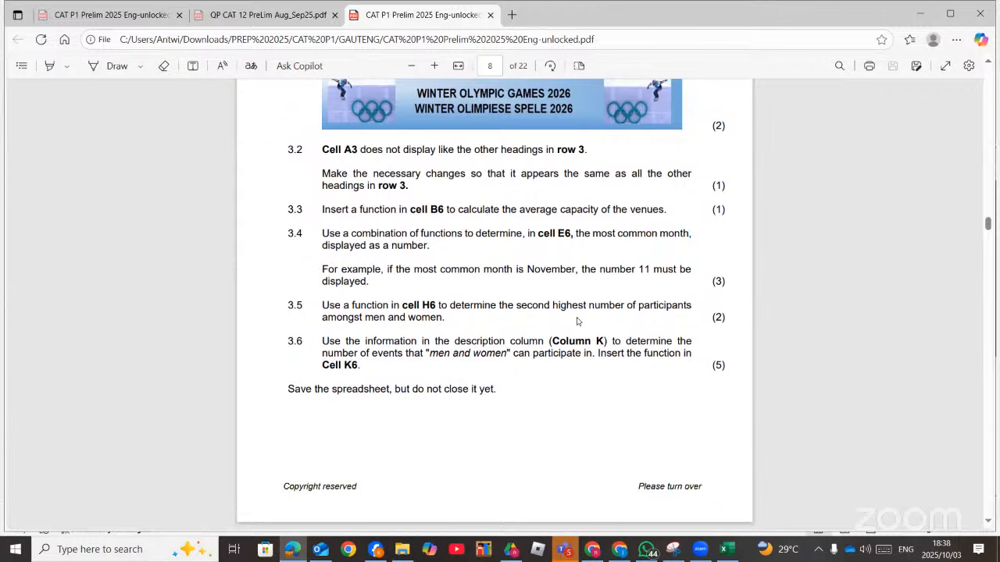
drag(515, 305, 582, 306)
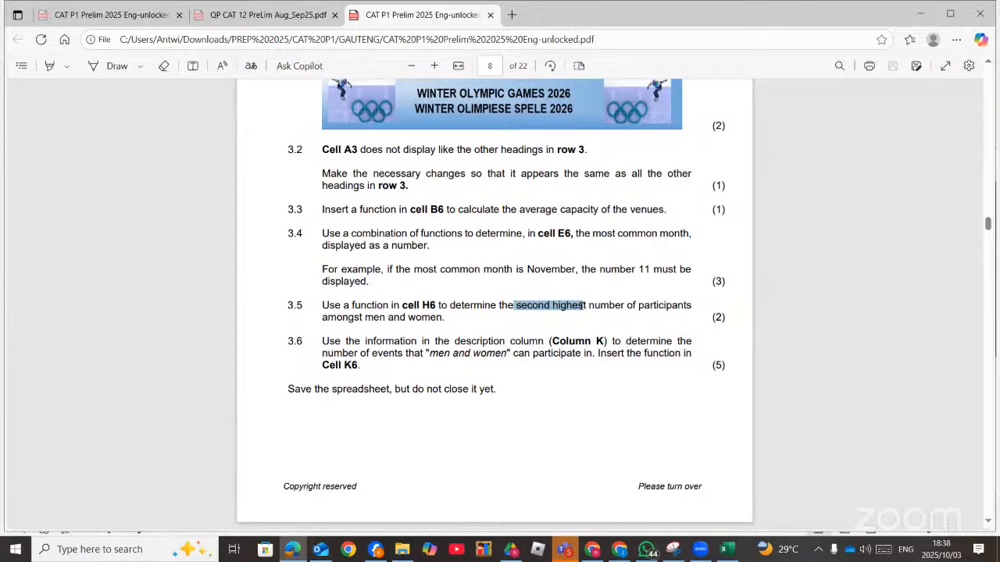
drag(528, 305, 534, 326)
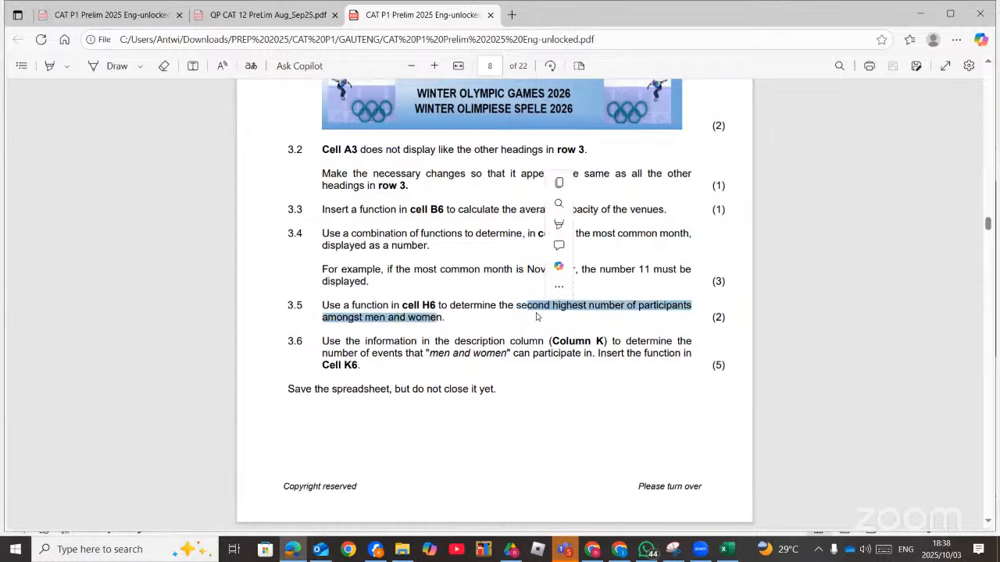
click(728, 551)
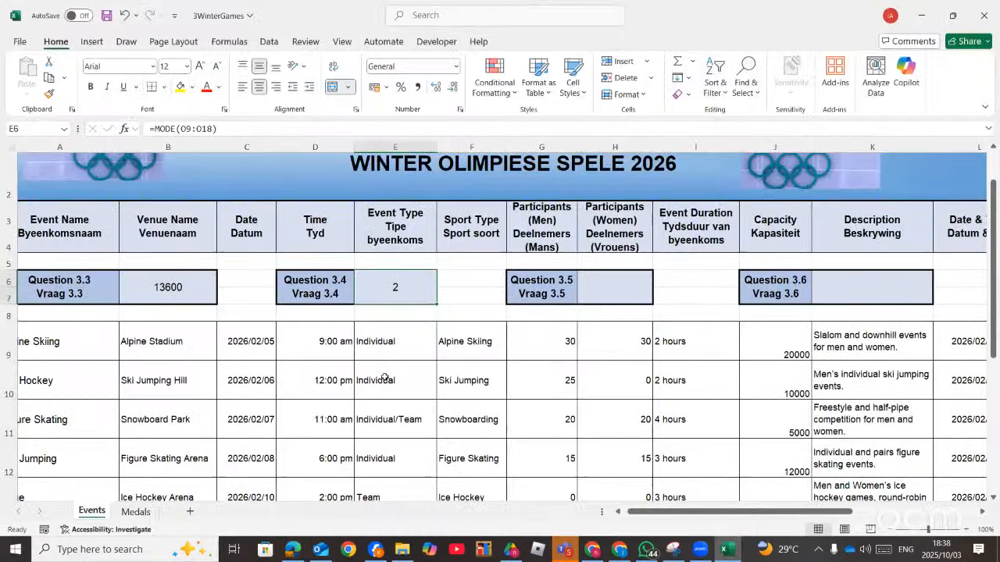
Start a LARGE function in cell H6 with the men and women participants range G9:H18 as the array
scroll(384, 378, down, 1)
scroll(386, 378, up, 1)
click(618, 285)
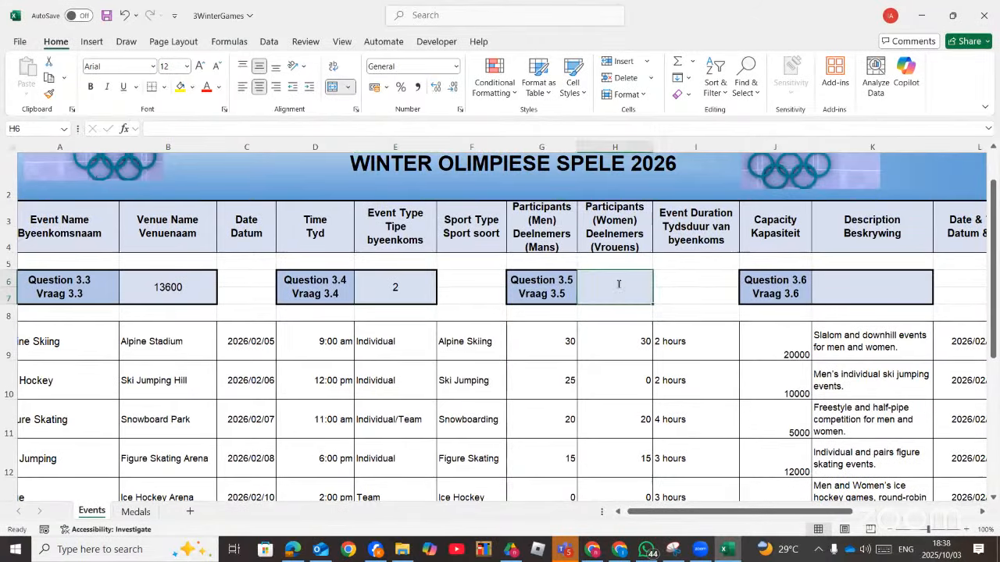
text(=lar)
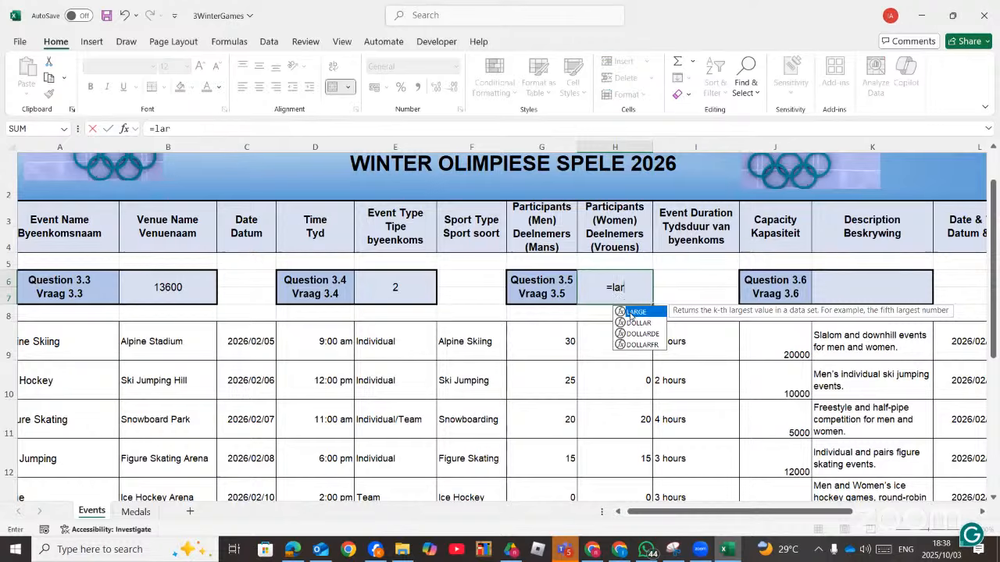
double_click(629, 312)
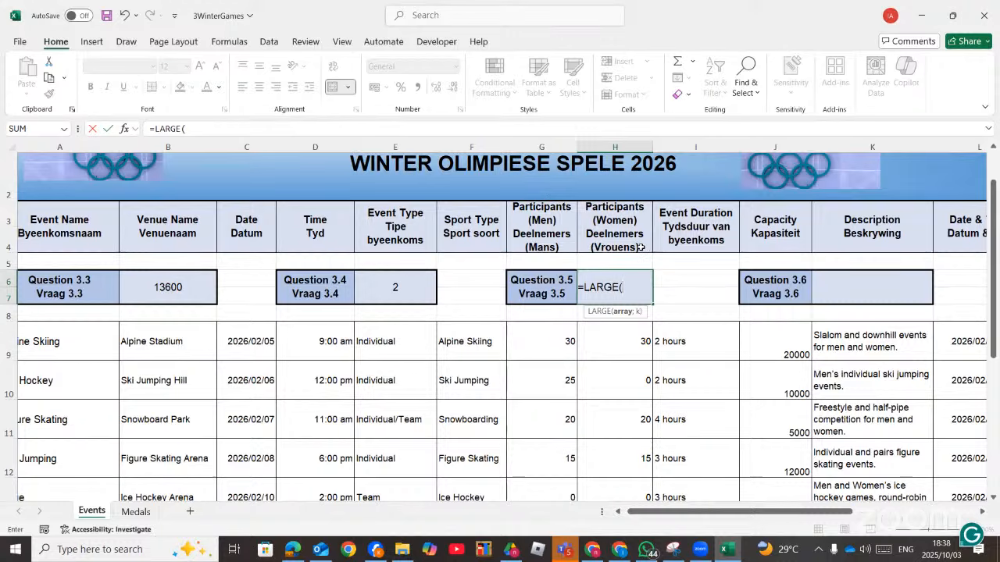
drag(552, 341, 618, 467)
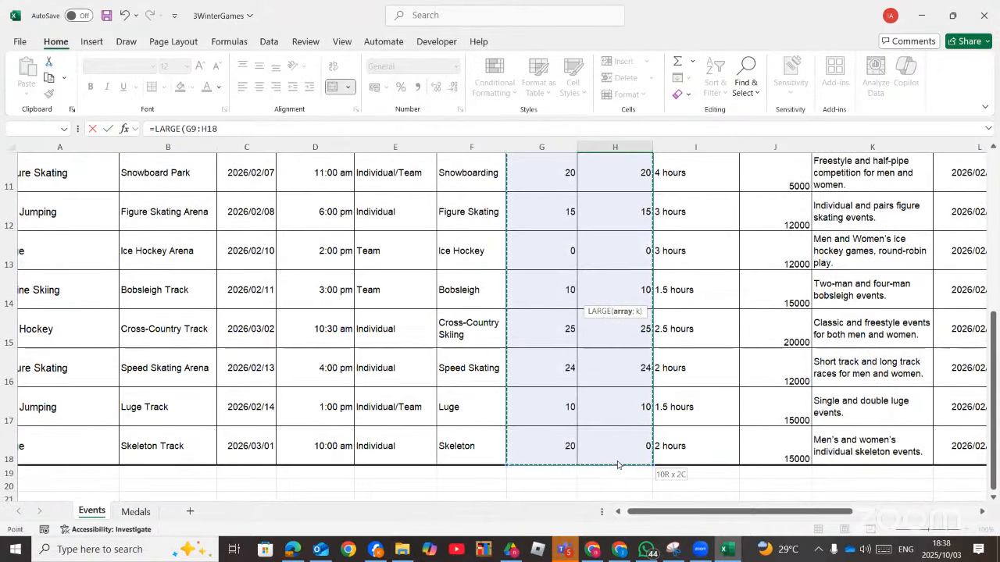
Set K to 2 in the function arguments and complete the LARGE function in H6
click(124, 130)
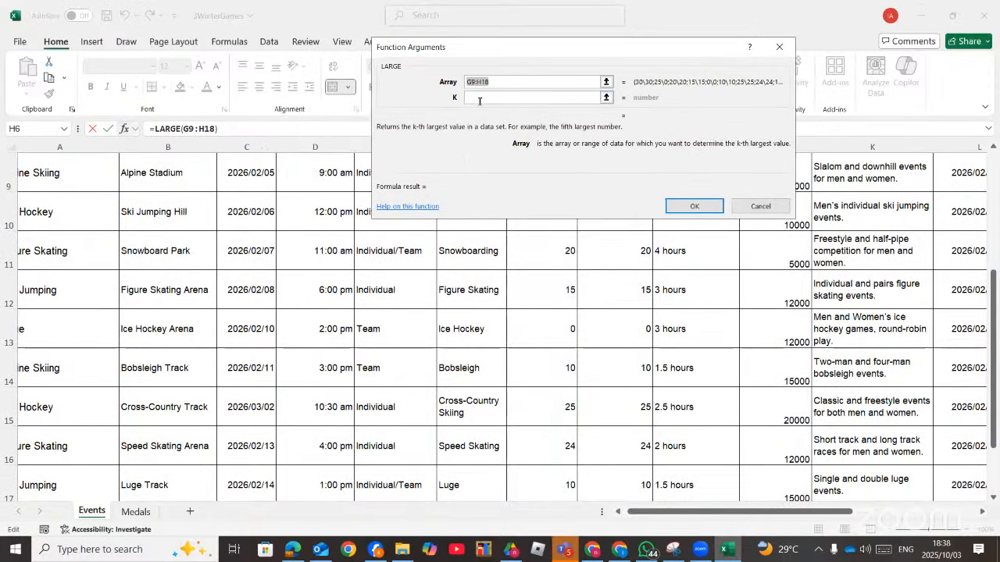
click(477, 98)
text(2)
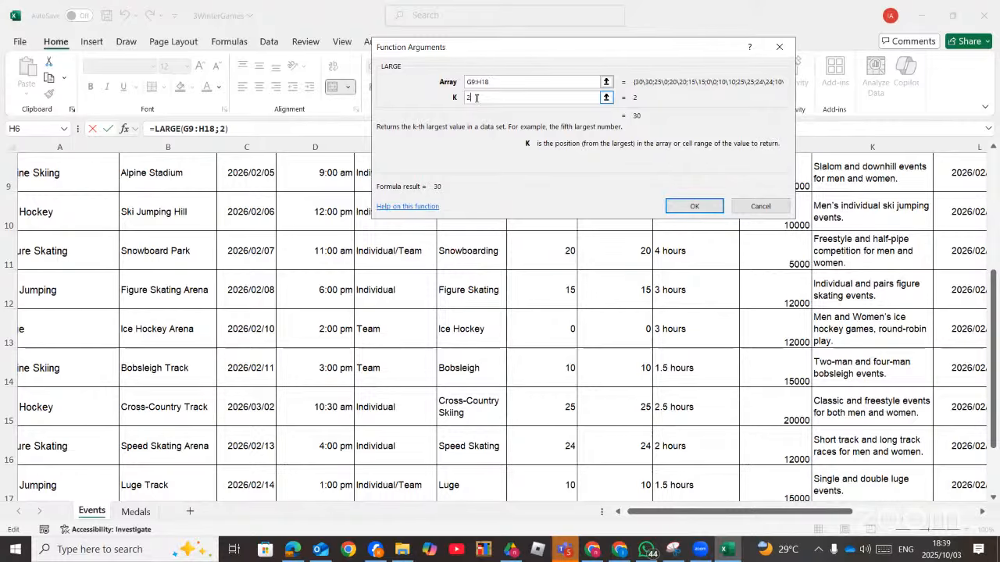
click(692, 208)
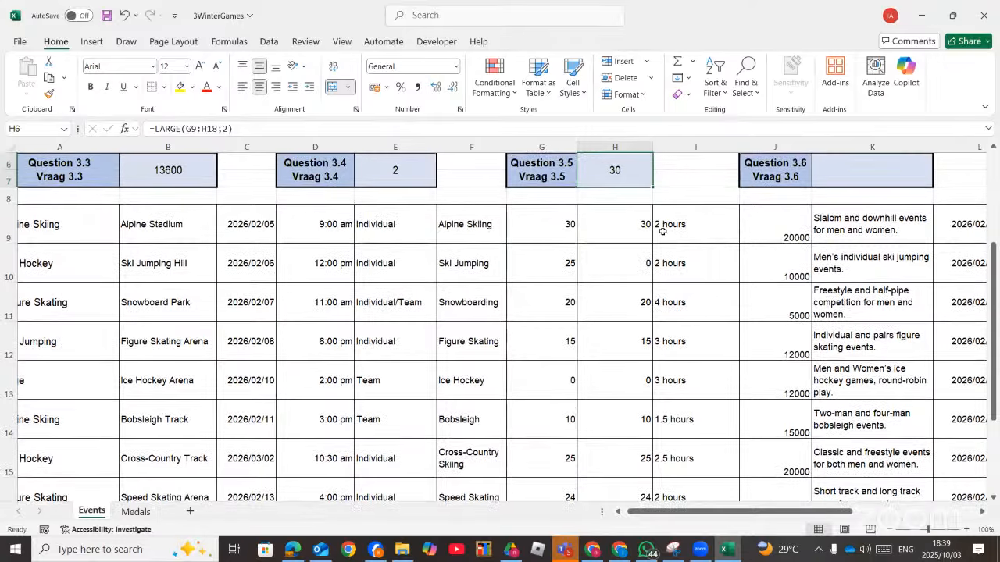
scroll(663, 230, up, 1)
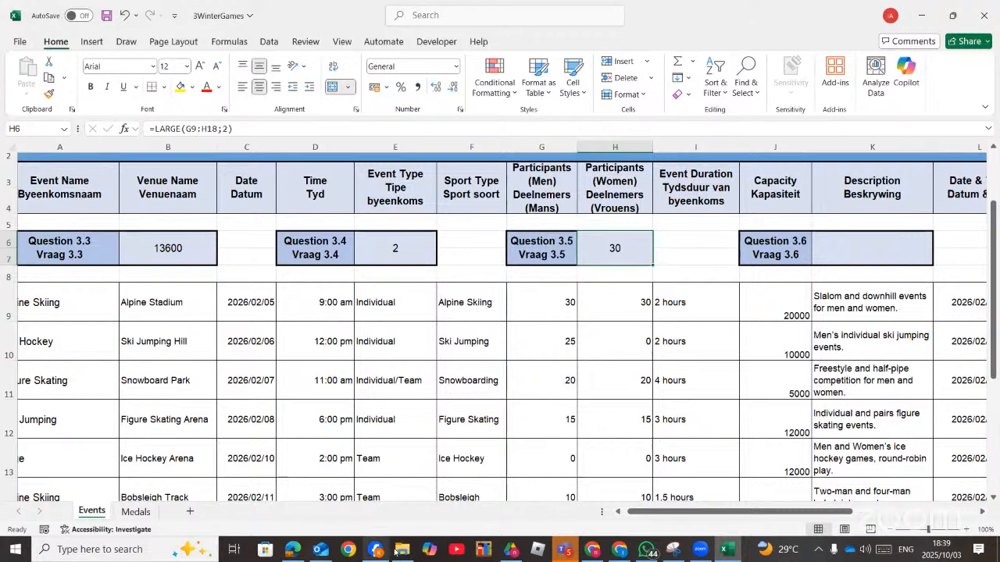
Select cell K6 and read question 3.6 in the exam PDF about counting events from the Description column
click(294, 549)
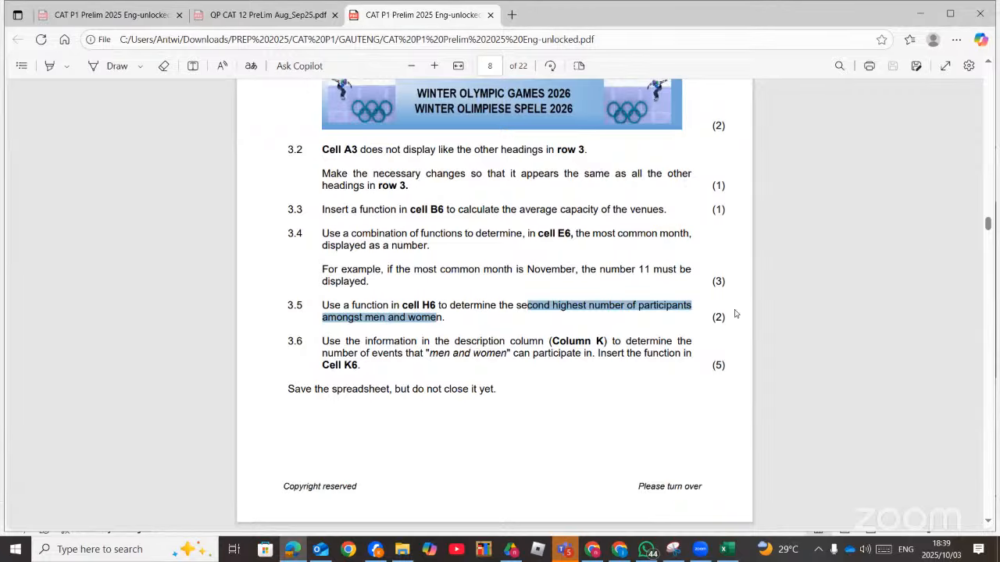
click(293, 550)
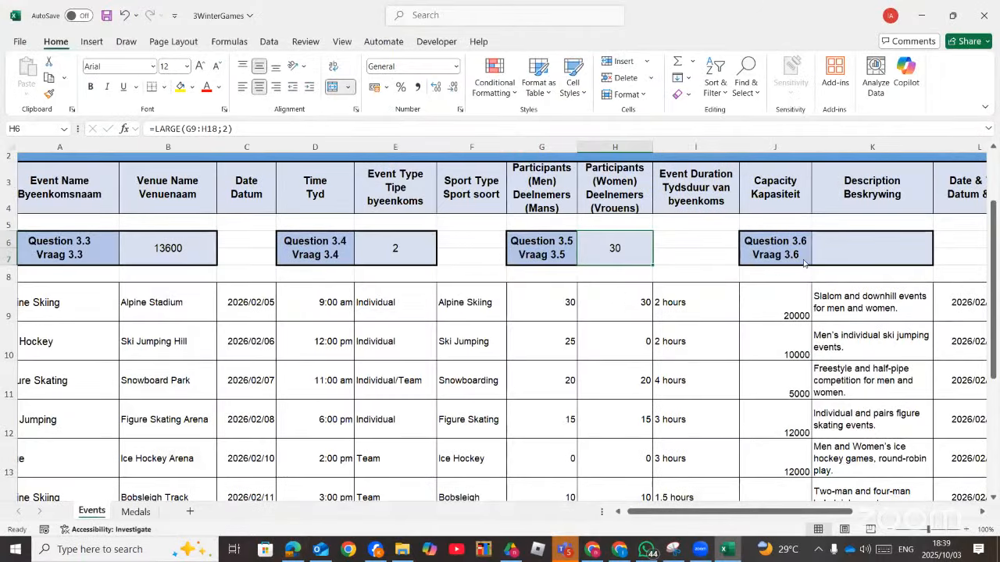
click(862, 249)
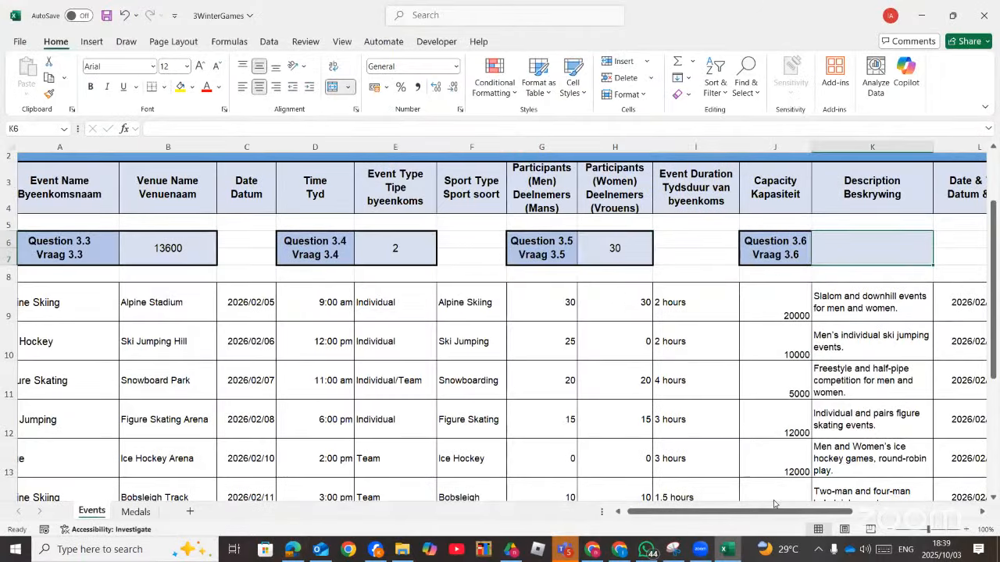
drag(674, 516, 739, 517)
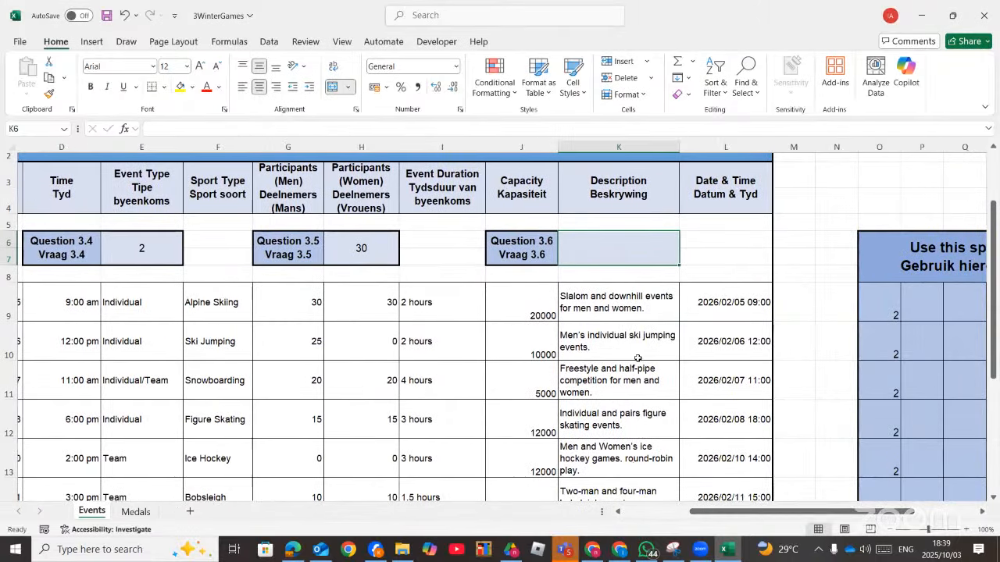
click(293, 551)
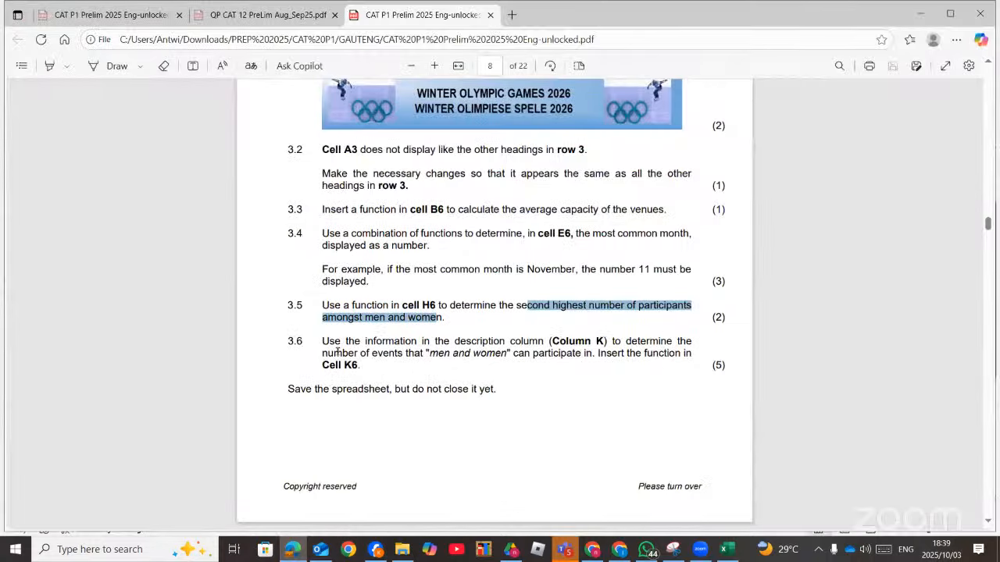
drag(323, 353, 399, 355)
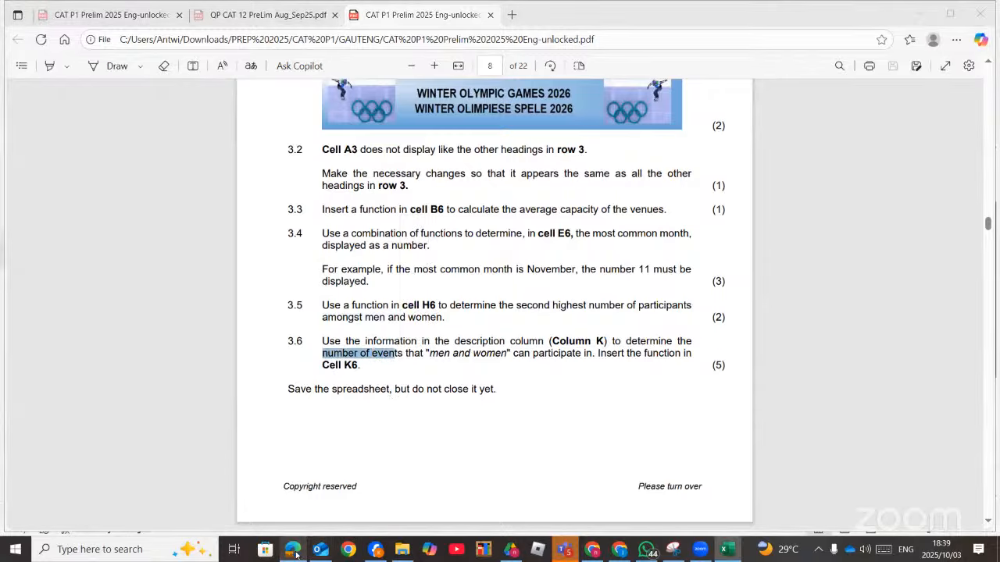
click(725, 550)
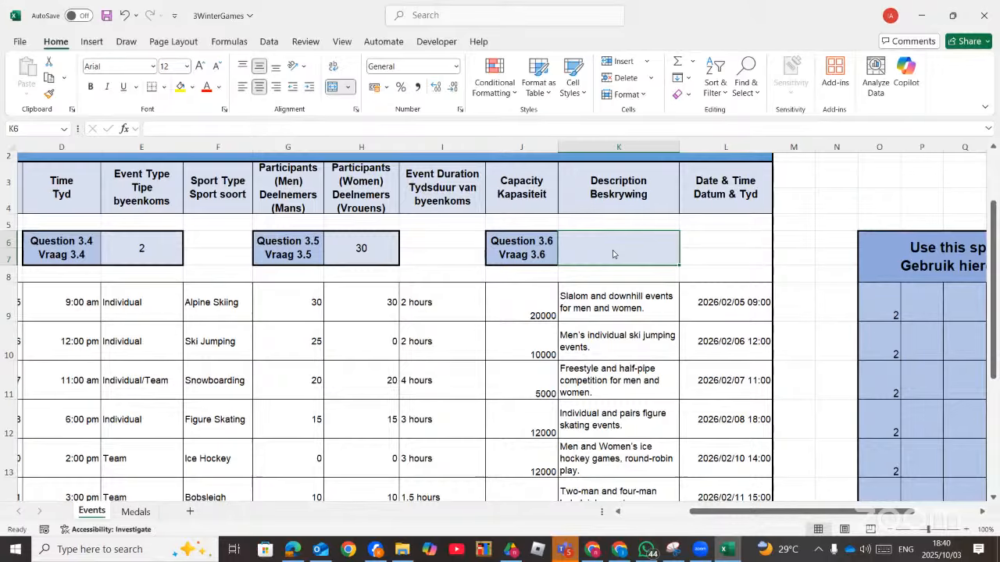
Start a COUNTIFS function in cell K6 with the Description range K9:K18 as the first criteria range
text(=cou)
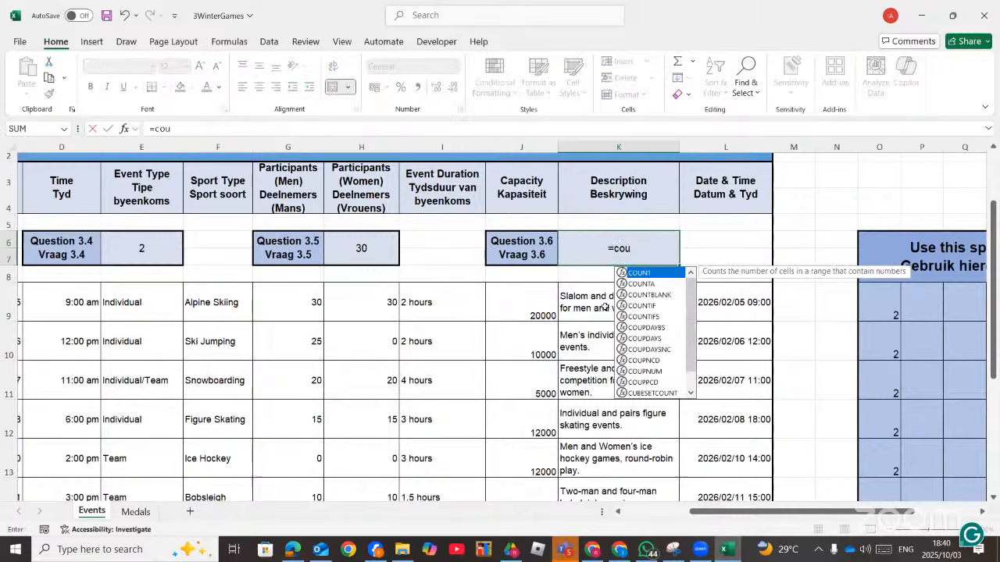
double_click(639, 317)
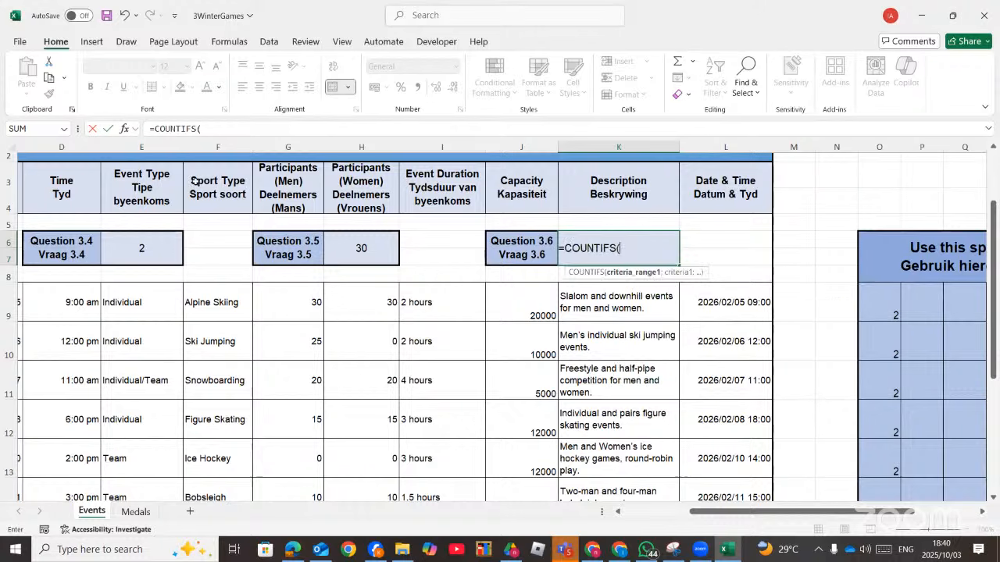
click(125, 128)
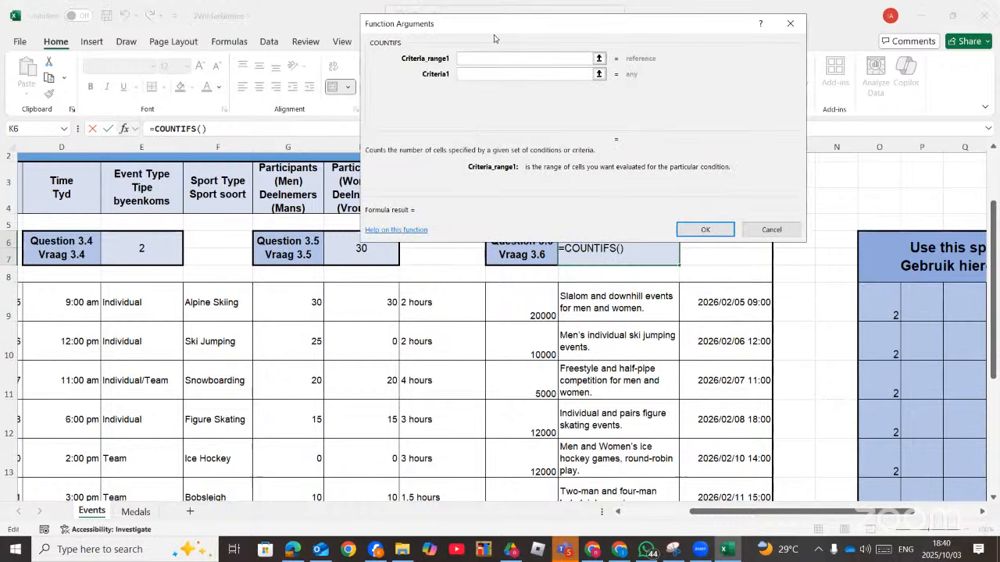
drag(497, 30, 590, 17)
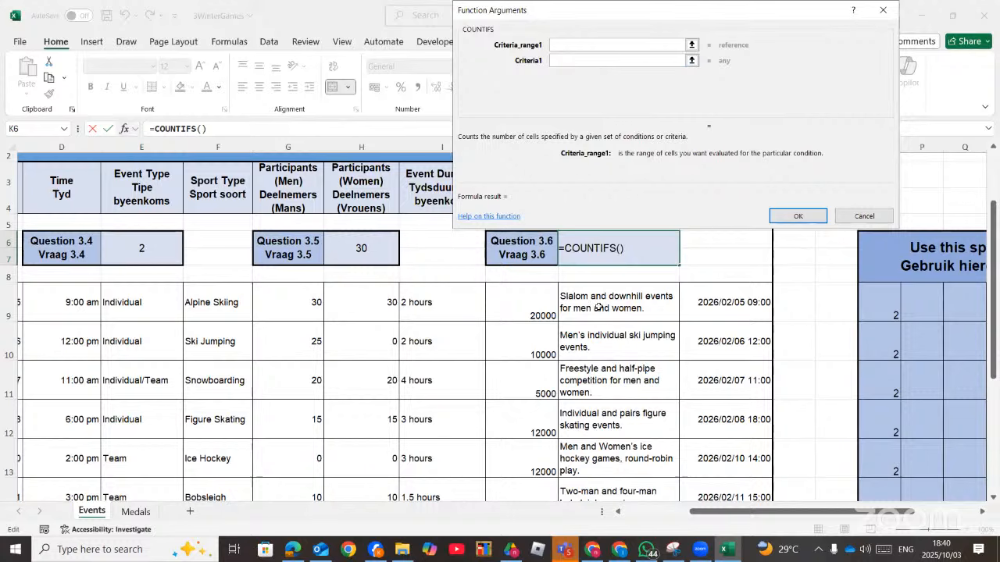
drag(606, 297, 622, 454)
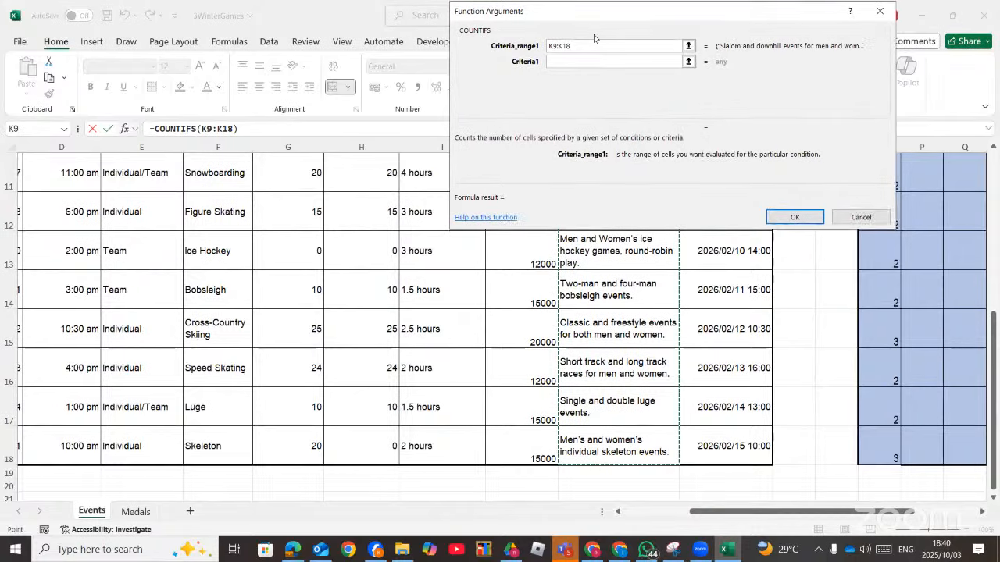
drag(594, 12, 560, 48)
Recheck question 3.6 in the exam PDF, then set Criteria1 to "*men and women*" and complete the COUNTIFS function in K6
click(289, 553)
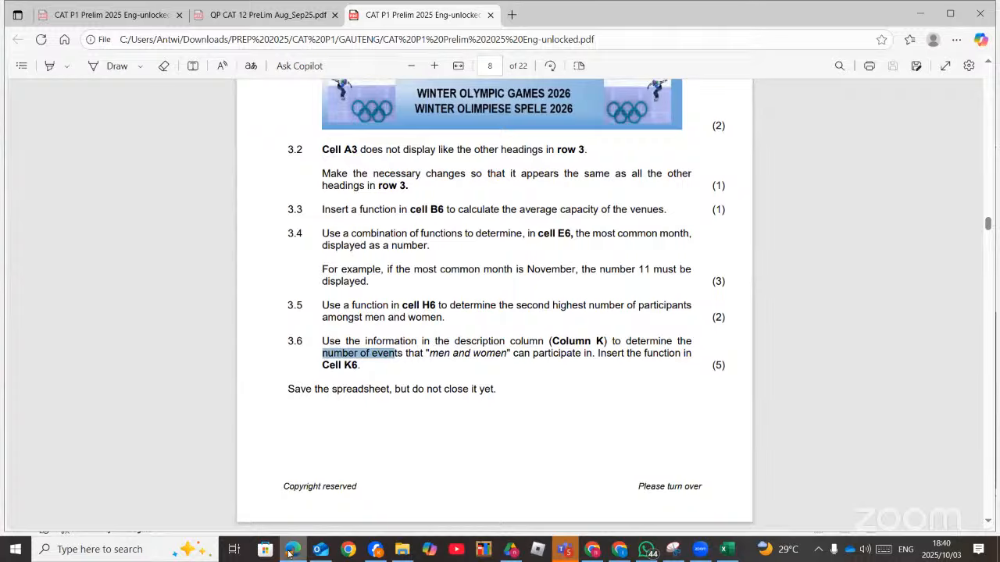
key(alt+Tab)
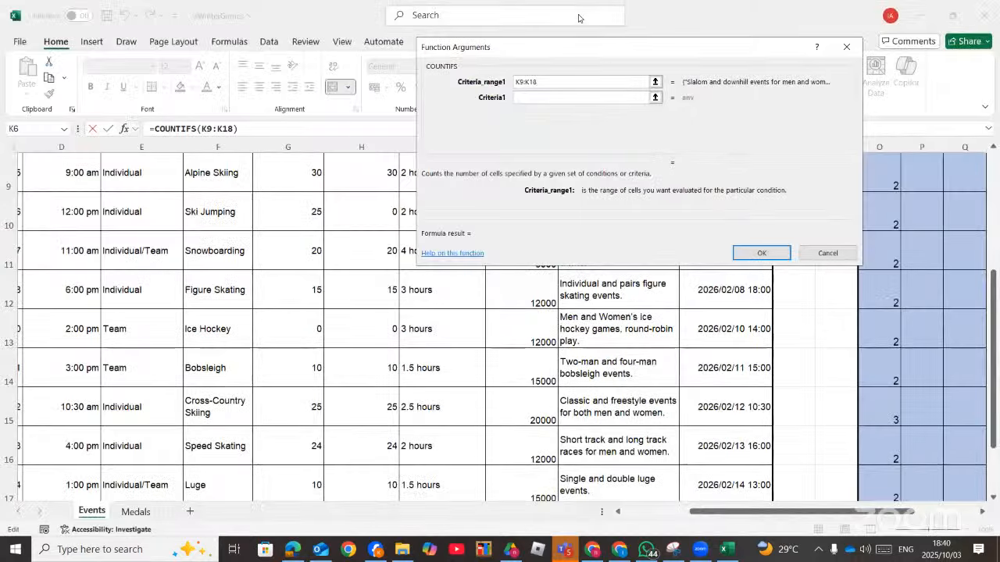
drag(572, 47, 167, 89)
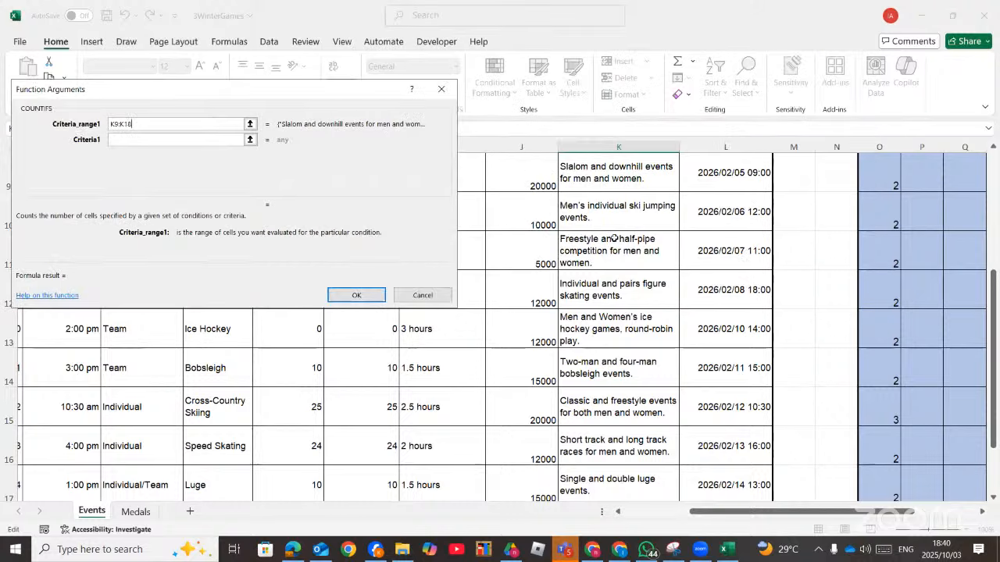
scroll(613, 250, up, 1)
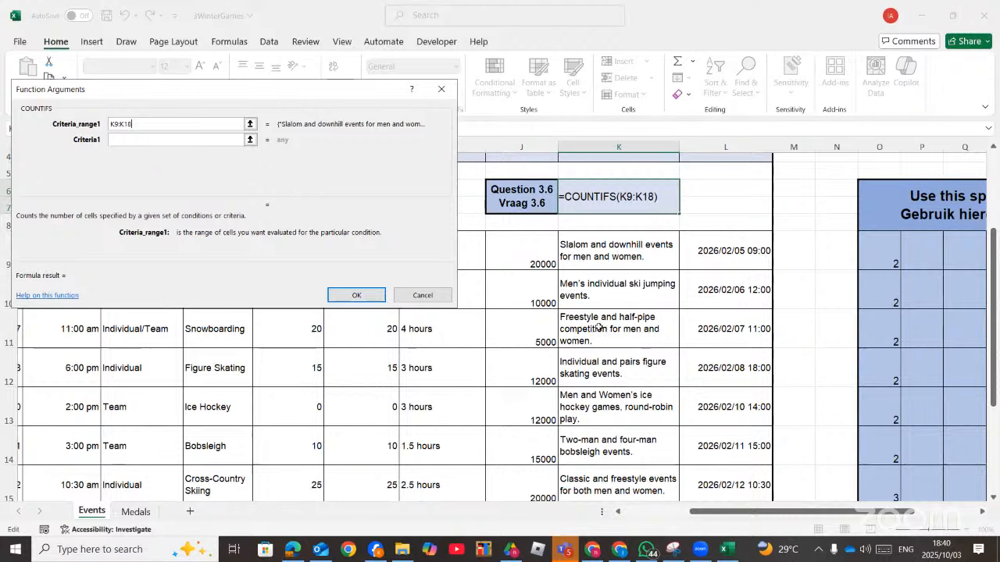
drag(300, 92, 417, 103)
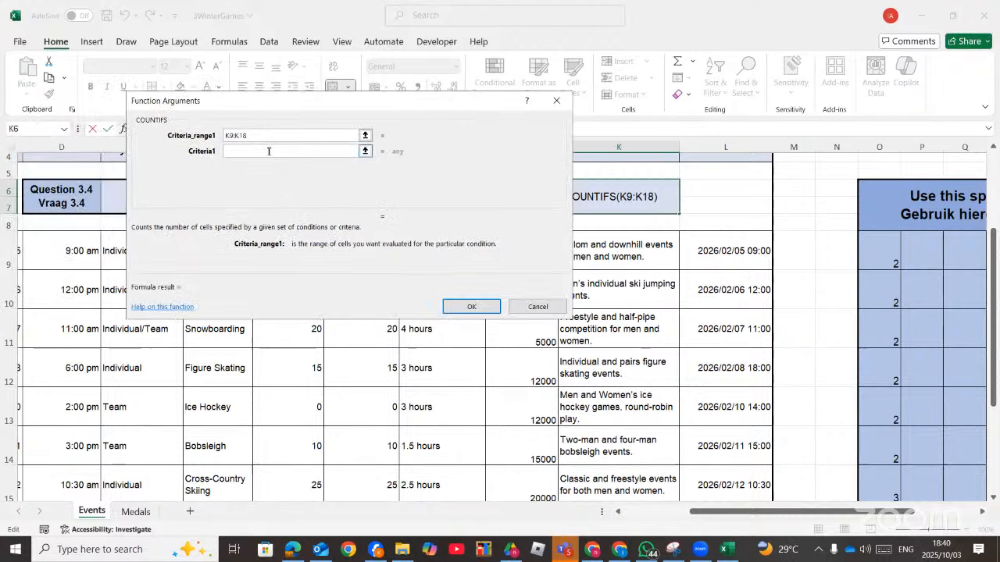
click(269, 151)
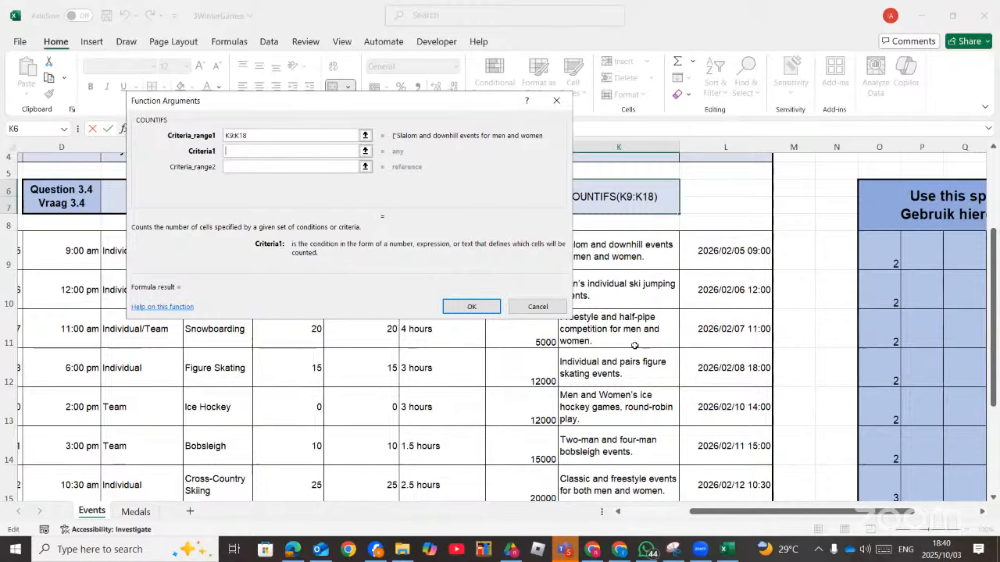
text(*men an)
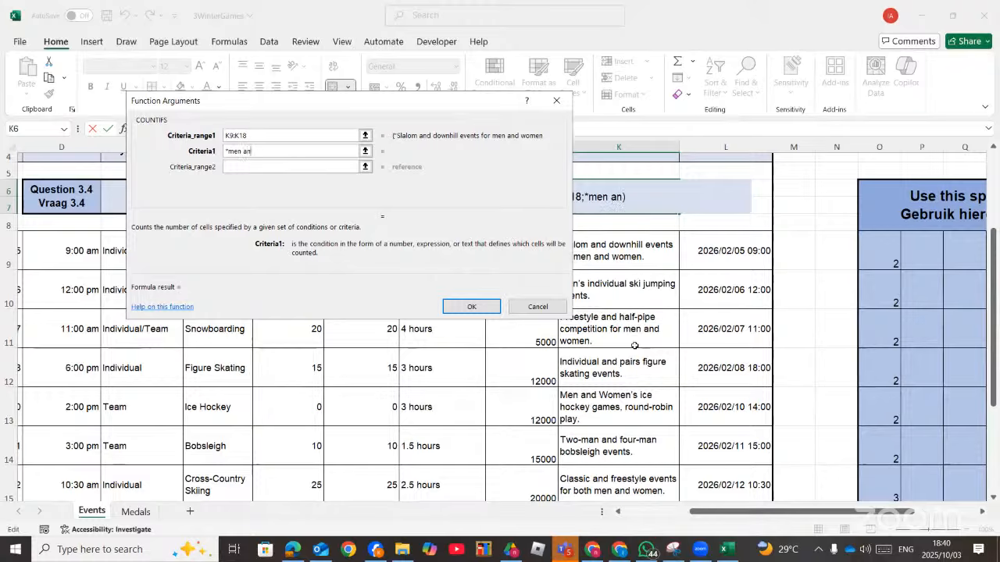
text(d women*)
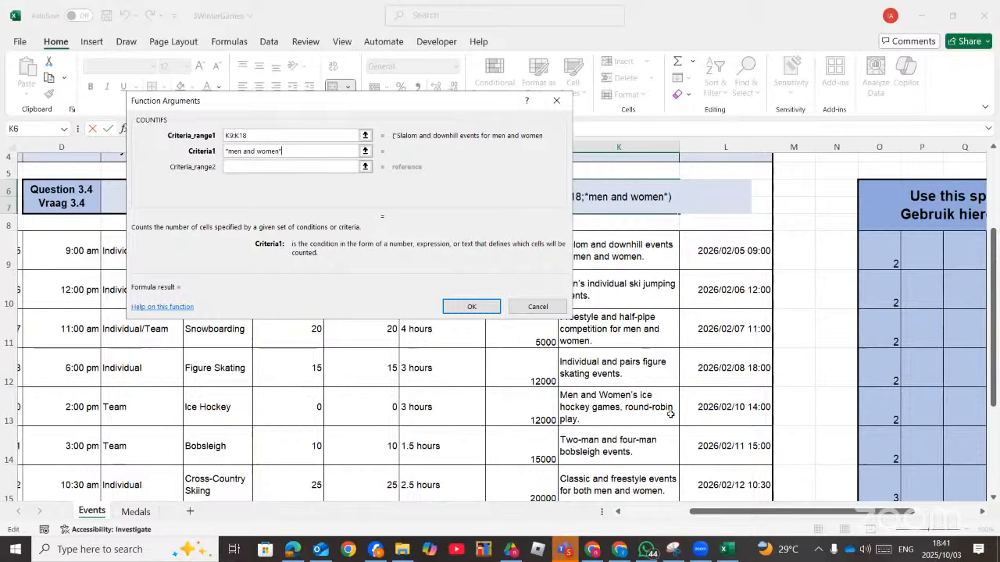
drag(423, 112, 340, 108)
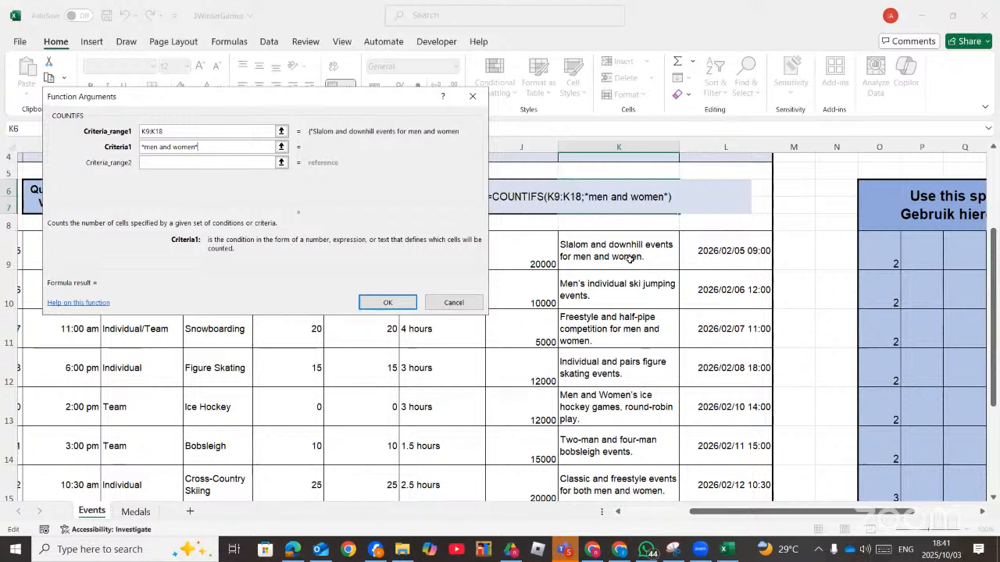
click(383, 303)
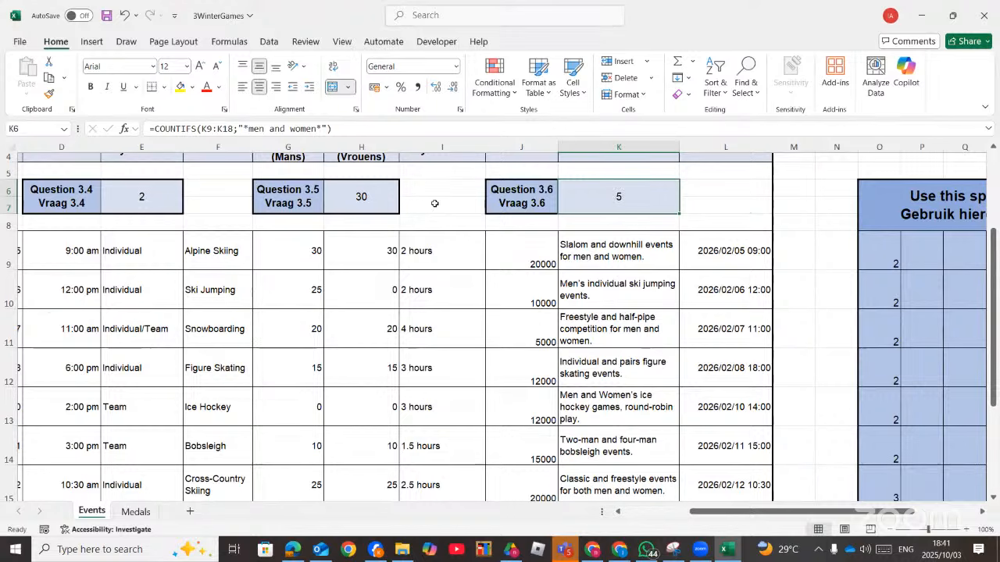
Review the formula in cell K6 and change its function from COUNTIFS to COUNTIF with the same range and criteria
double_click(568, 200)
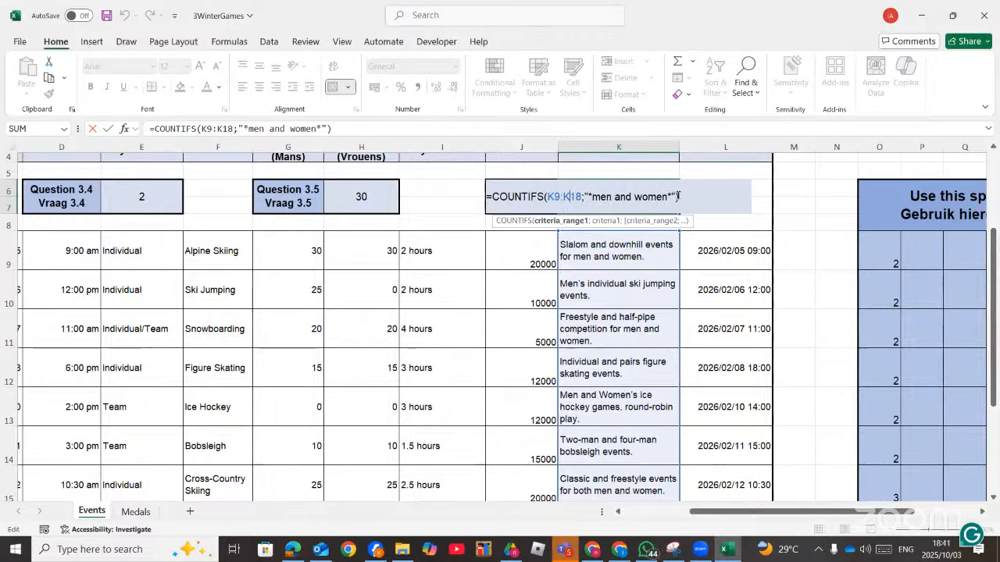
key(Return)
click(617, 197)
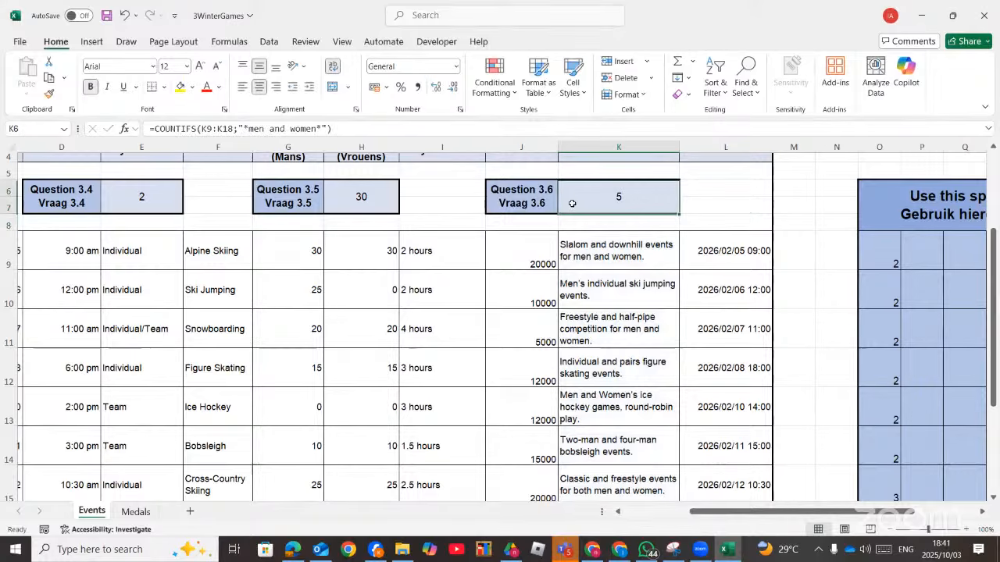
click(125, 133)
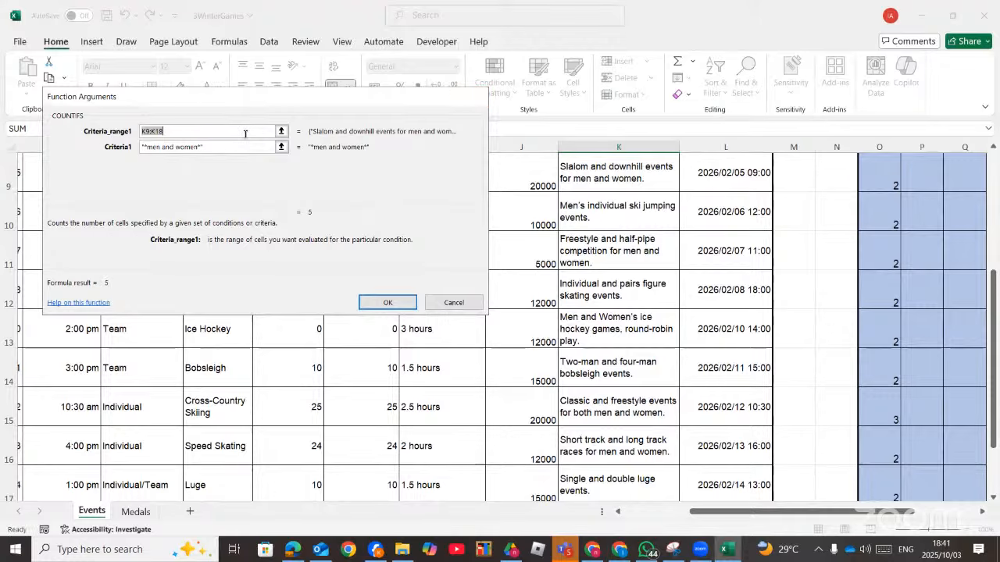
click(473, 97)
click(197, 129)
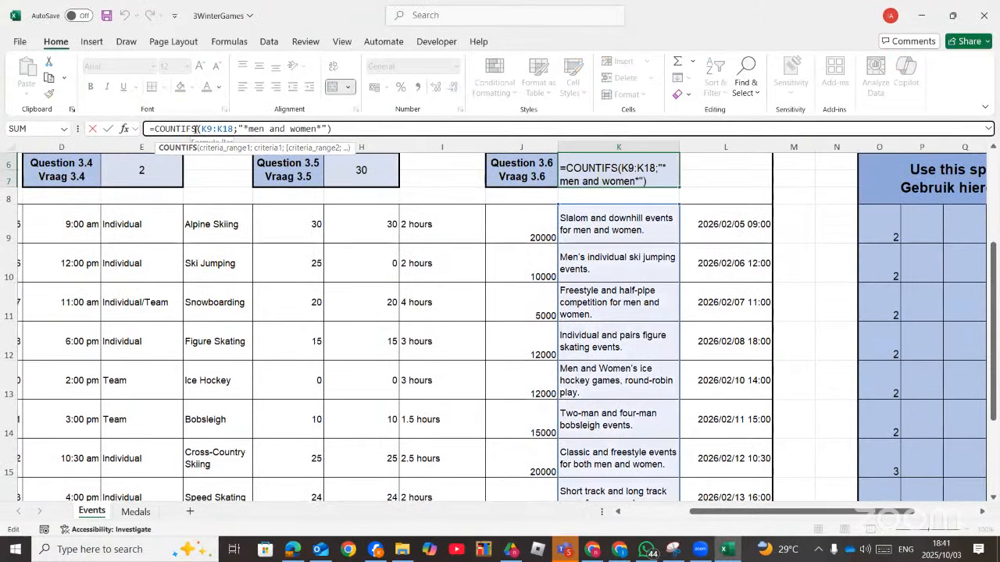
key(BackSpace)
click(125, 129)
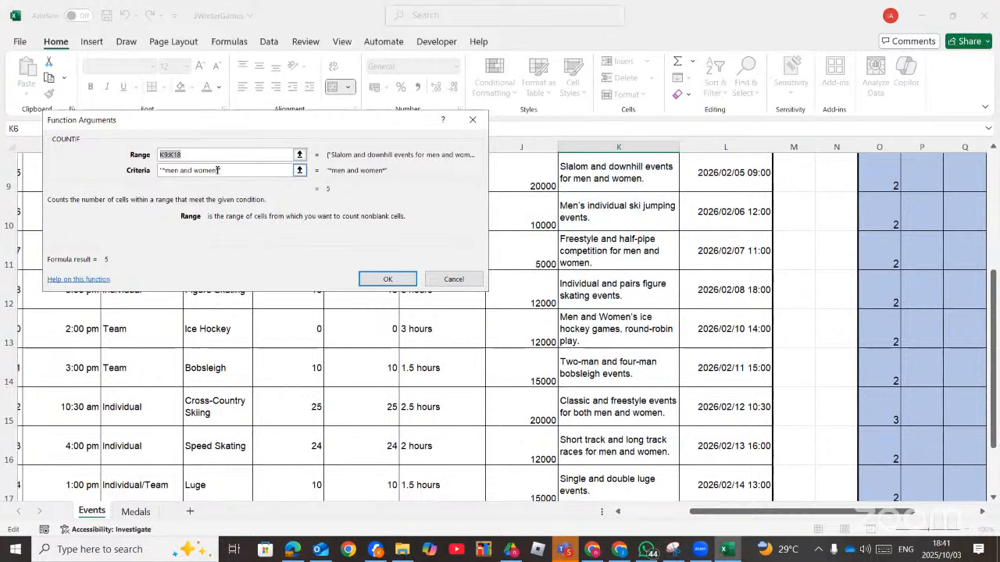
click(387, 279)
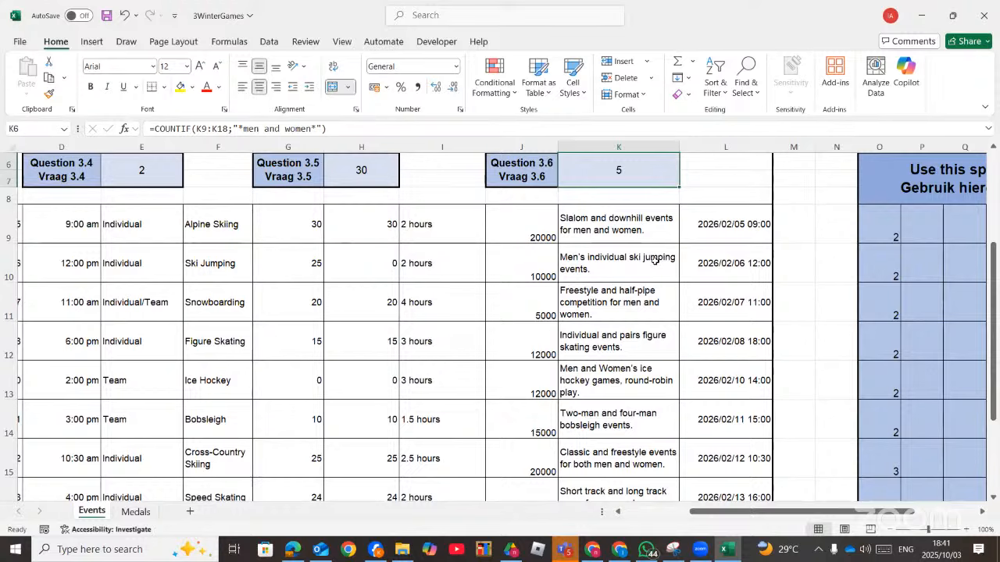
scroll(650, 255, up, 1)
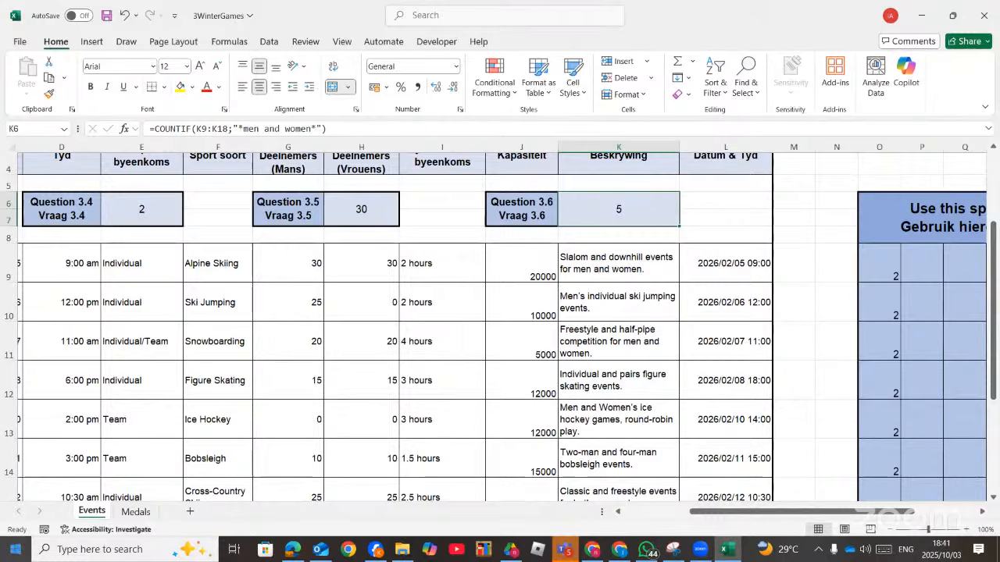
Open Word and create a blank document
click(20, 551)
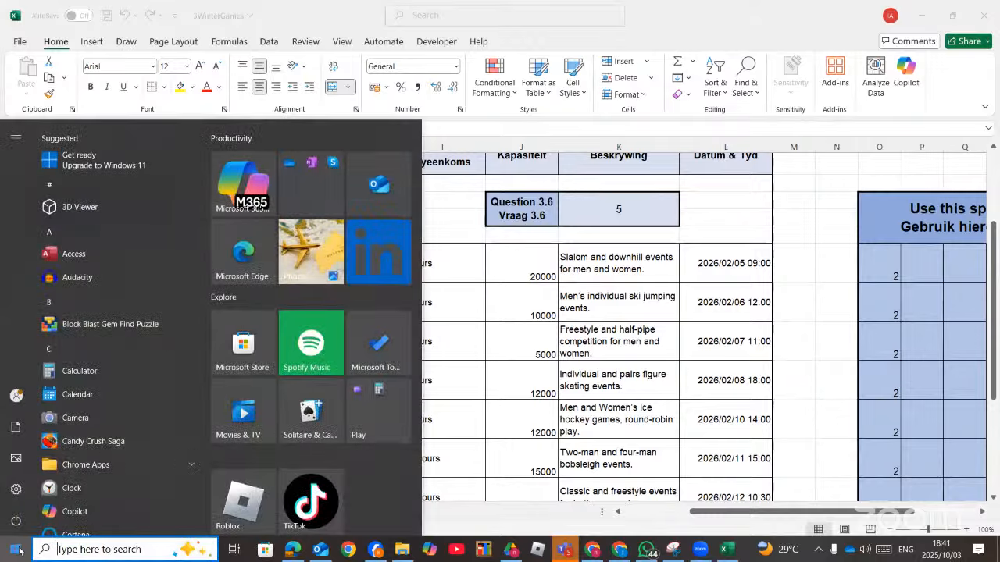
text(wor)
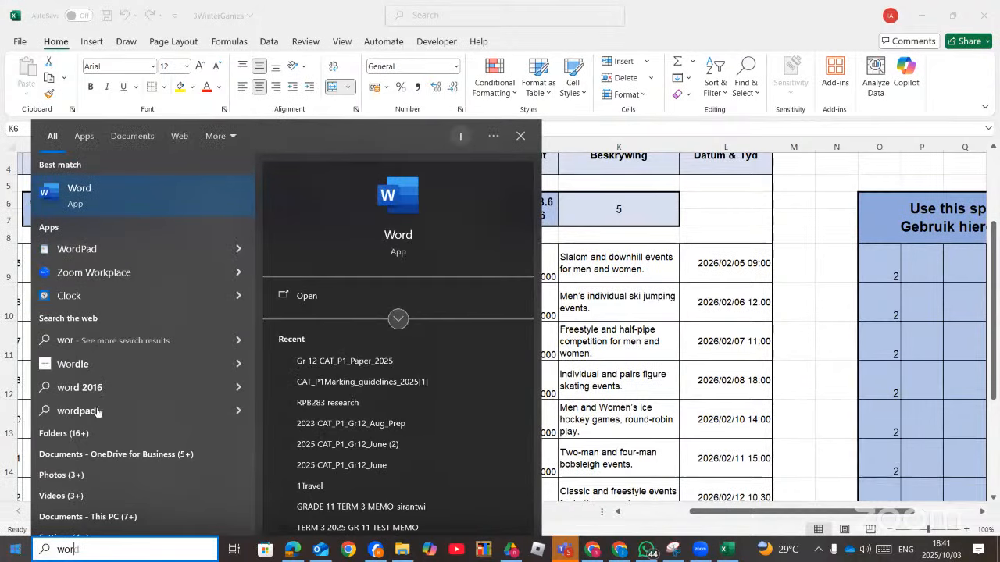
click(134, 202)
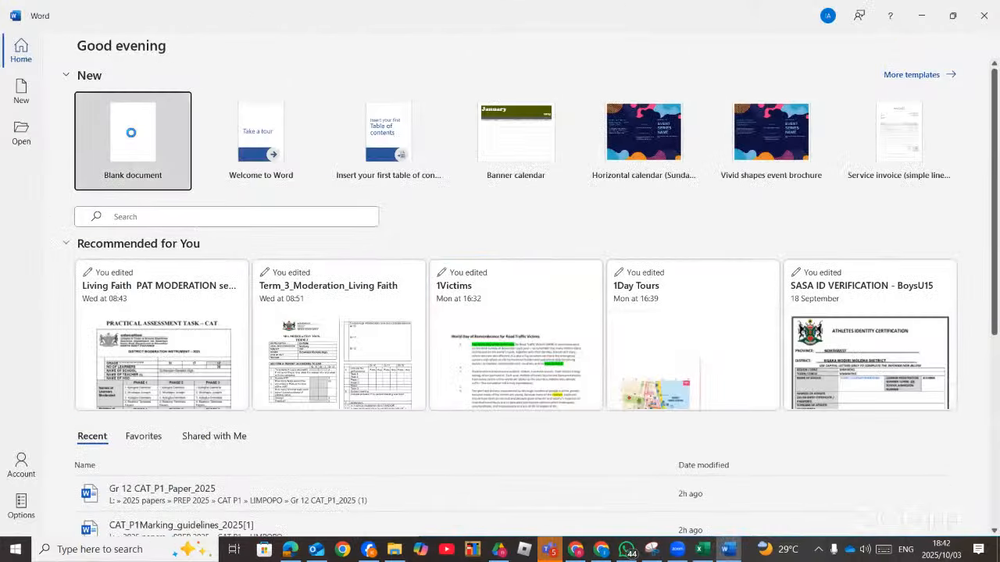
click(134, 136)
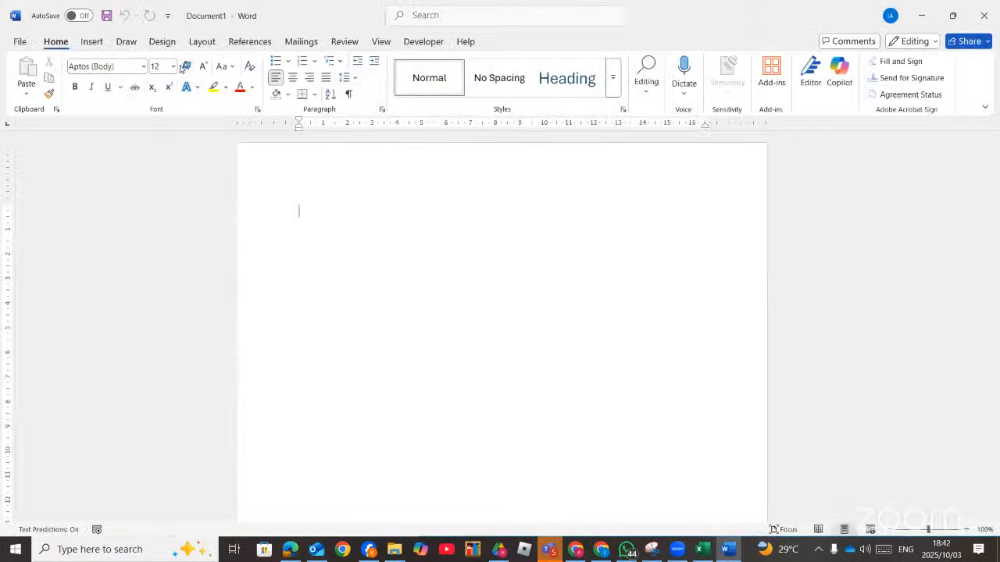
Increase the font size to 22 and write "*men and women*" in the blank document
click(186, 66)
click(186, 66)
click(186, 66)
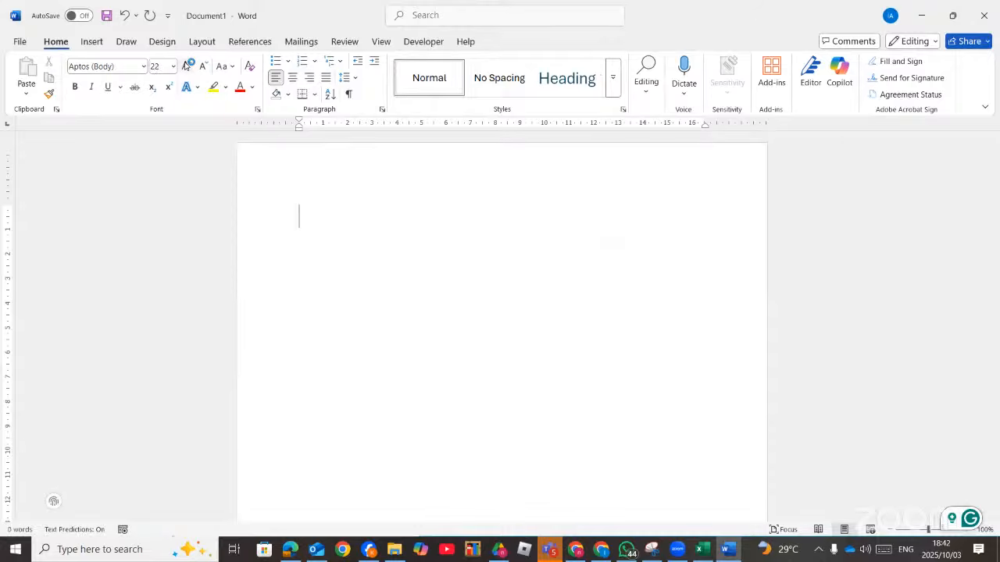
click(186, 67)
click(186, 66)
text(*)
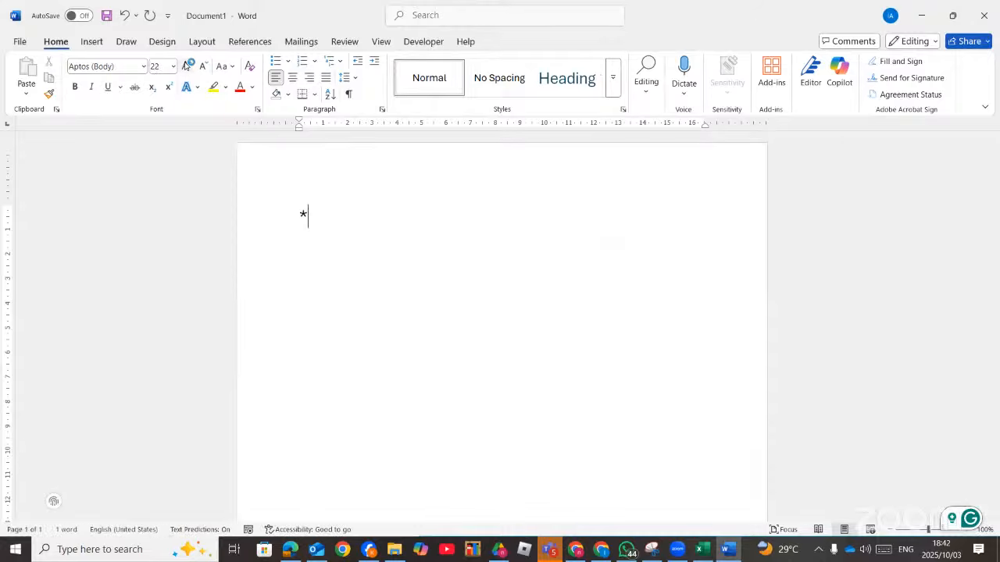
text(men )
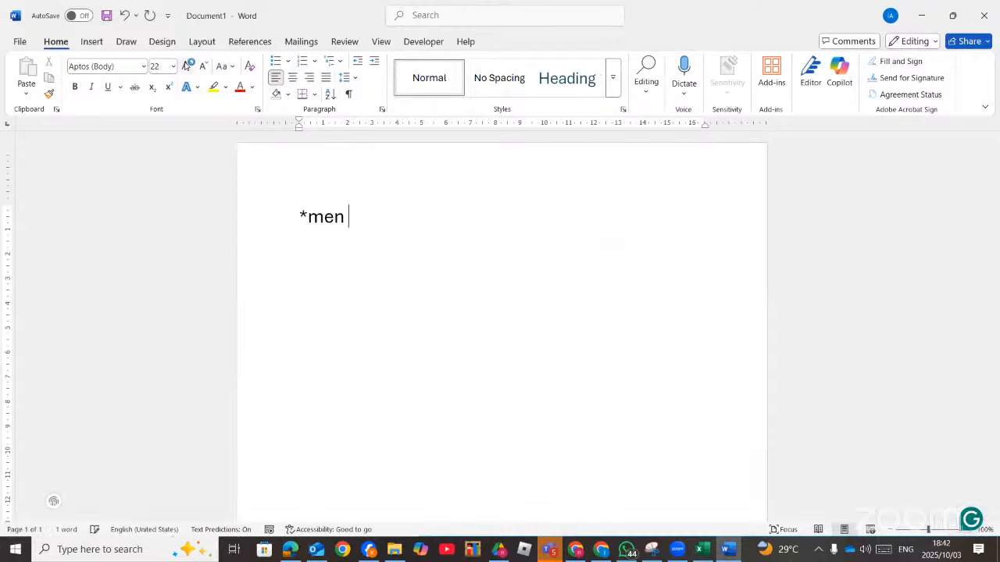
text(and women*)
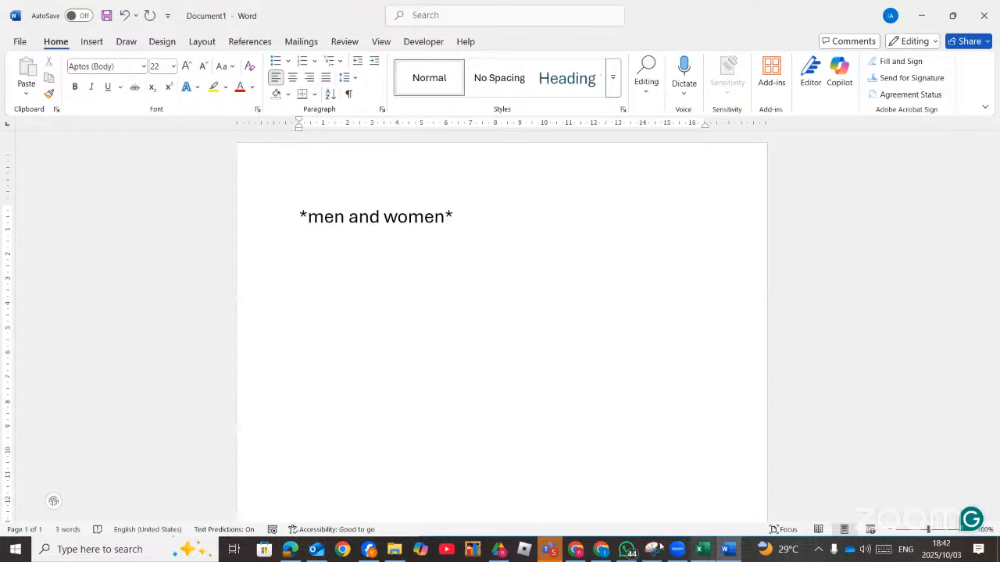
Open the Medals worksheet in the Excel workbook and read question 3.7's icon rules for cells E3:E12 in the exam PDF
key(alt+Tab)
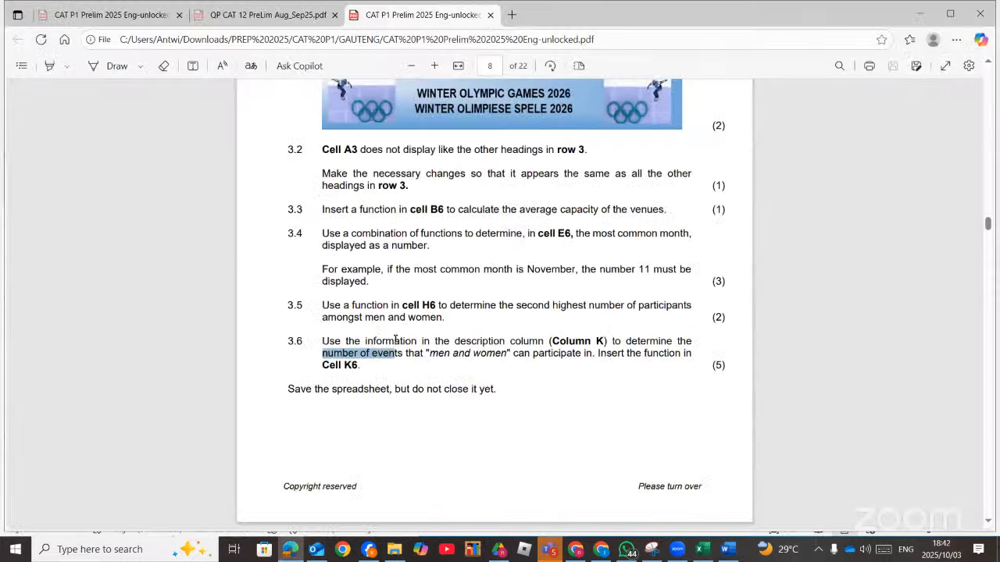
scroll(395, 340, down, 6)
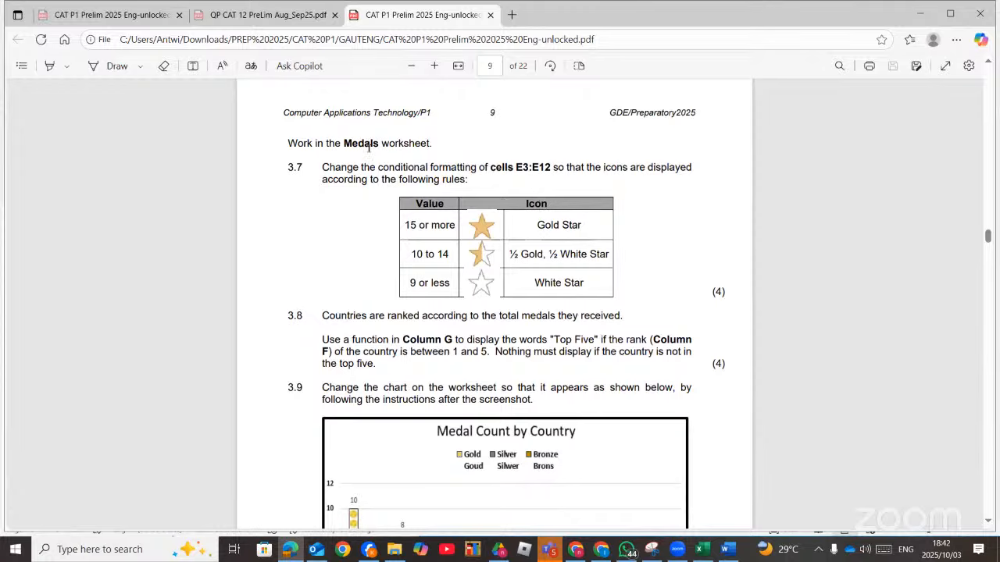
click(701, 550)
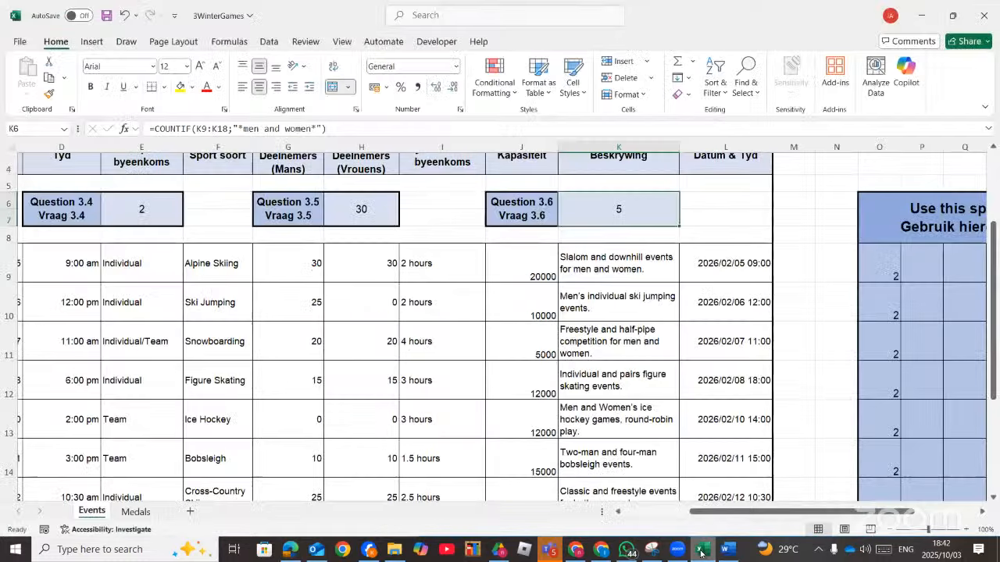
click(143, 514)
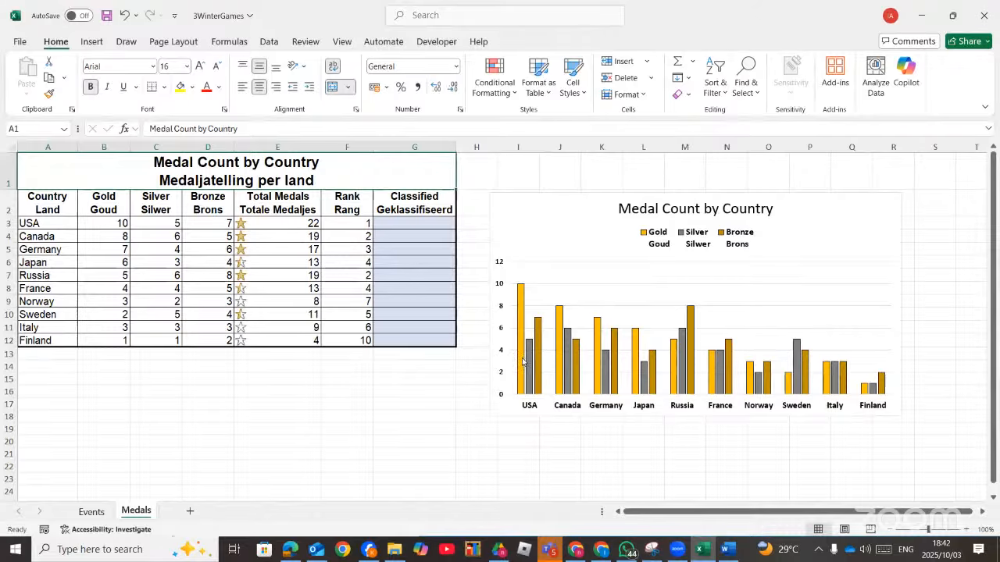
click(291, 551)
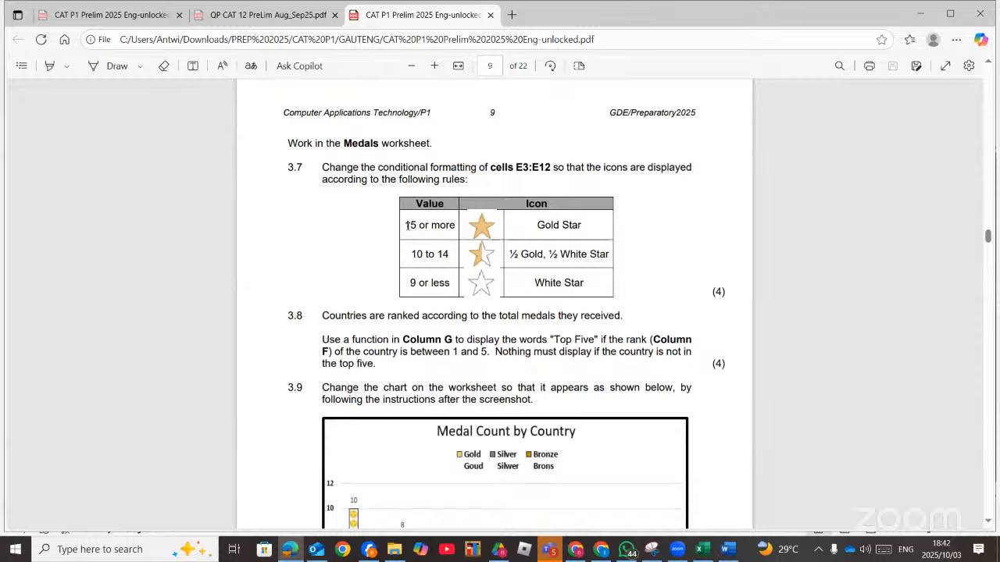
drag(405, 225, 416, 225)
click(409, 225)
click(701, 549)
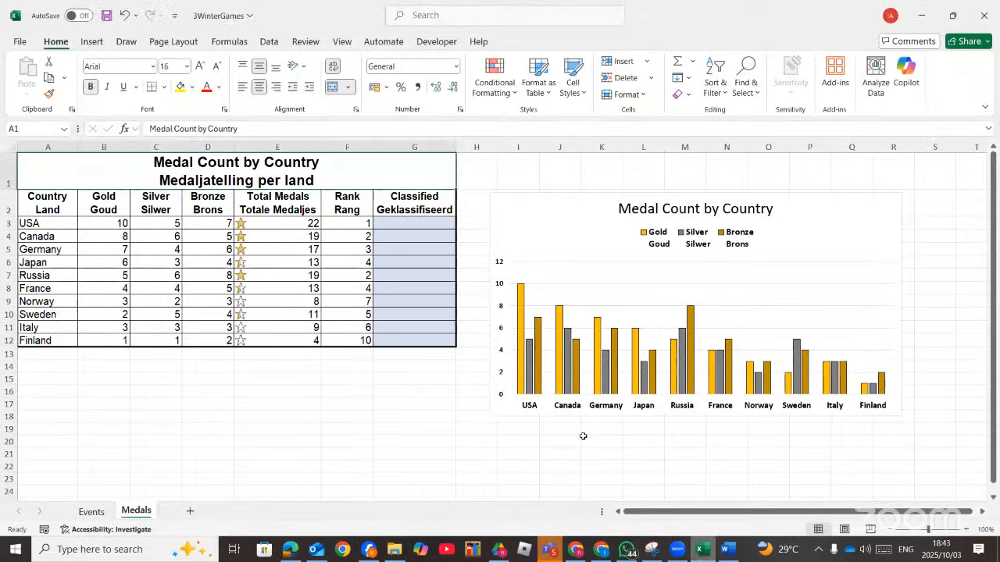
Open the Conditional Formatting Rules Manager and show the formatting rules for This Worksheet
click(498, 93)
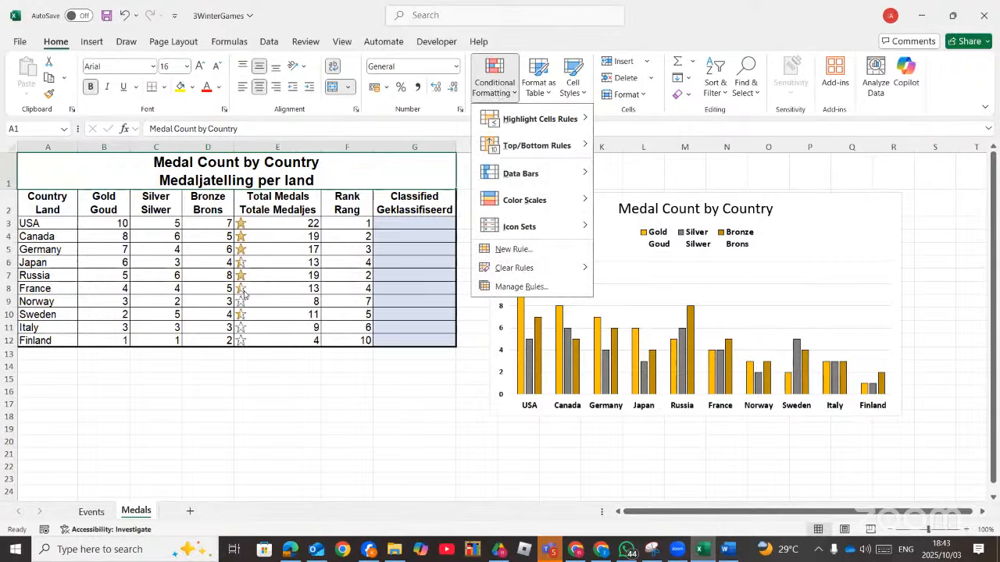
click(501, 288)
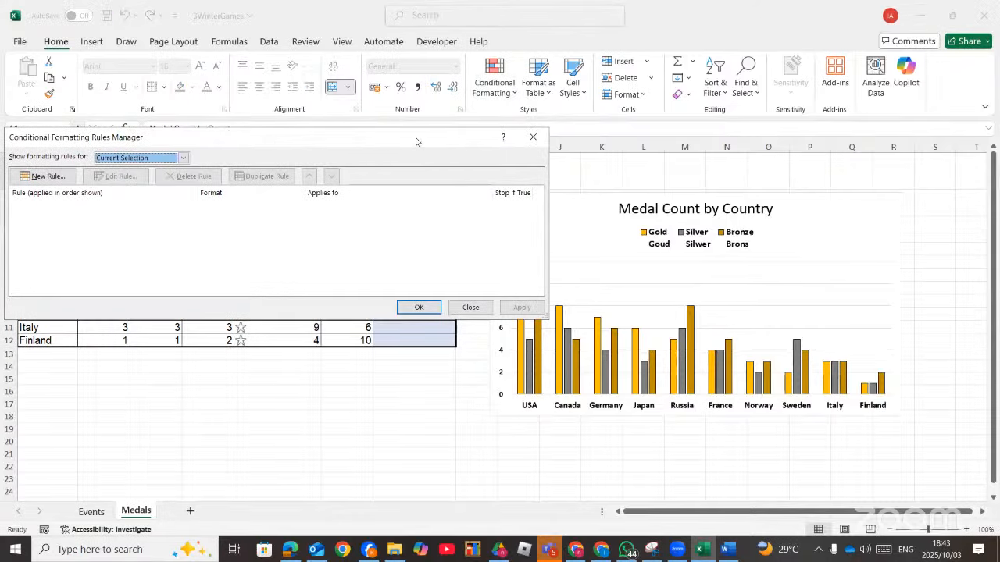
drag(417, 141, 725, 77)
click(469, 94)
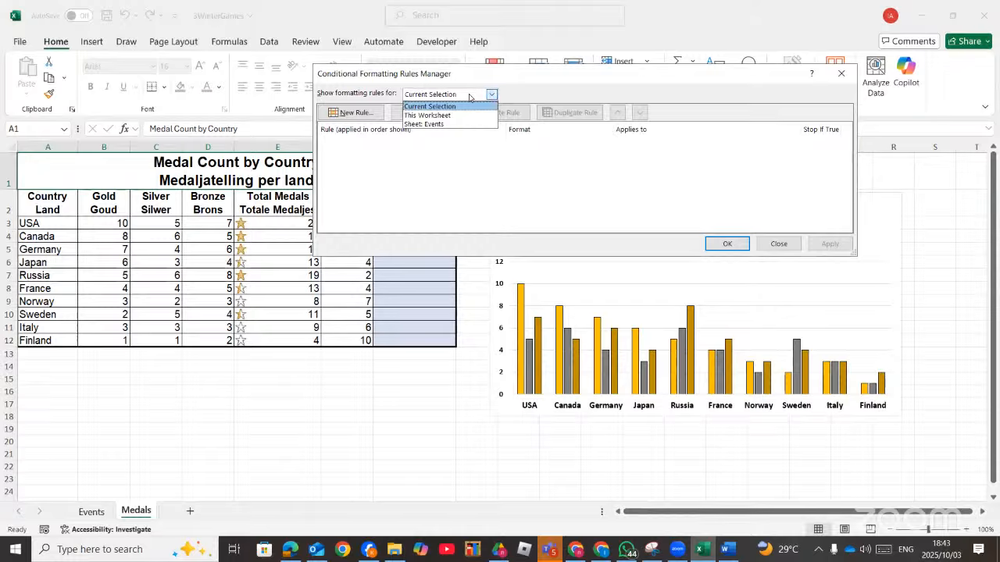
click(434, 116)
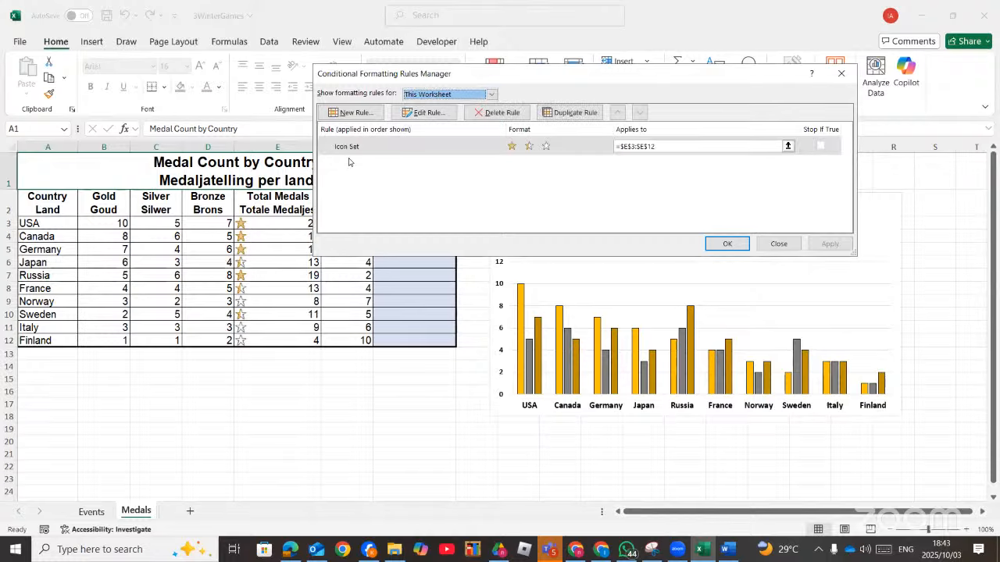
Edit the Icon Set rule for cells E3:E12 and change both threshold types to Number
drag(483, 72, 537, 59)
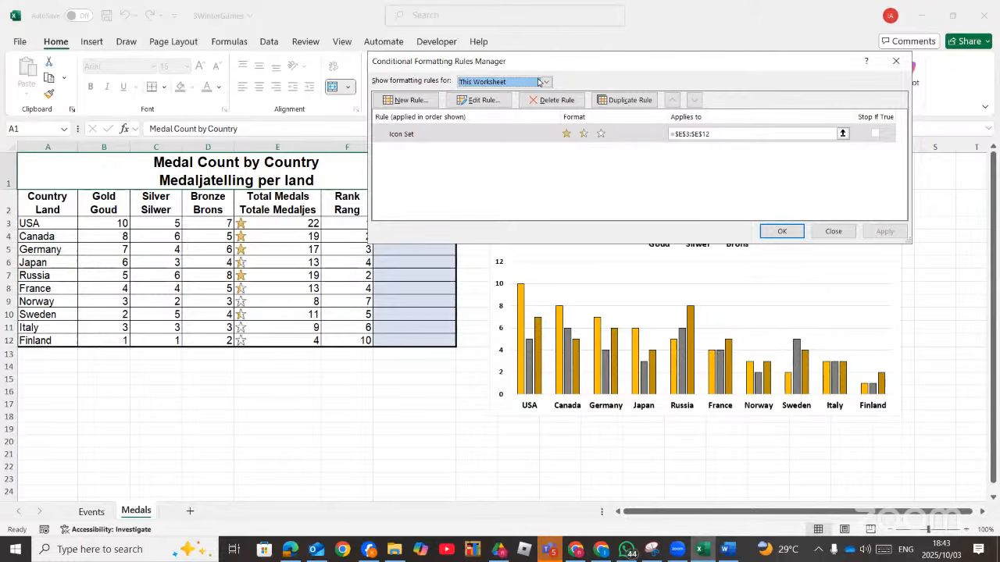
drag(539, 82, 503, 163)
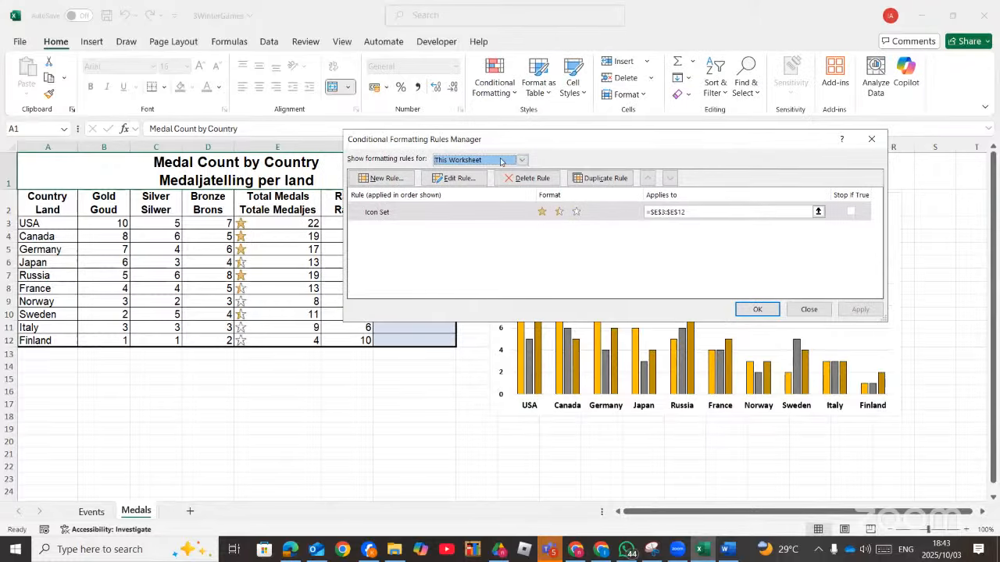
click(454, 180)
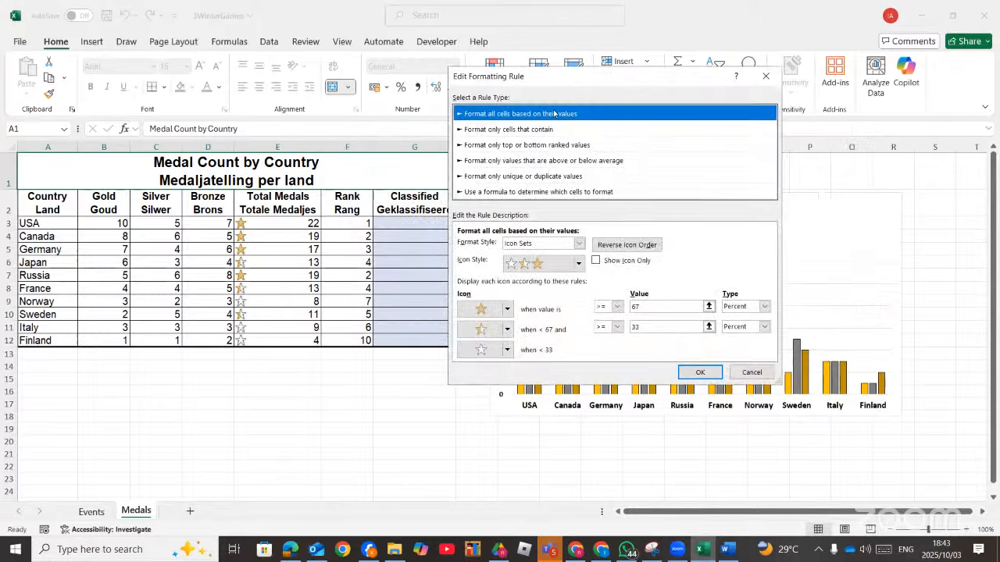
drag(579, 86, 519, 29)
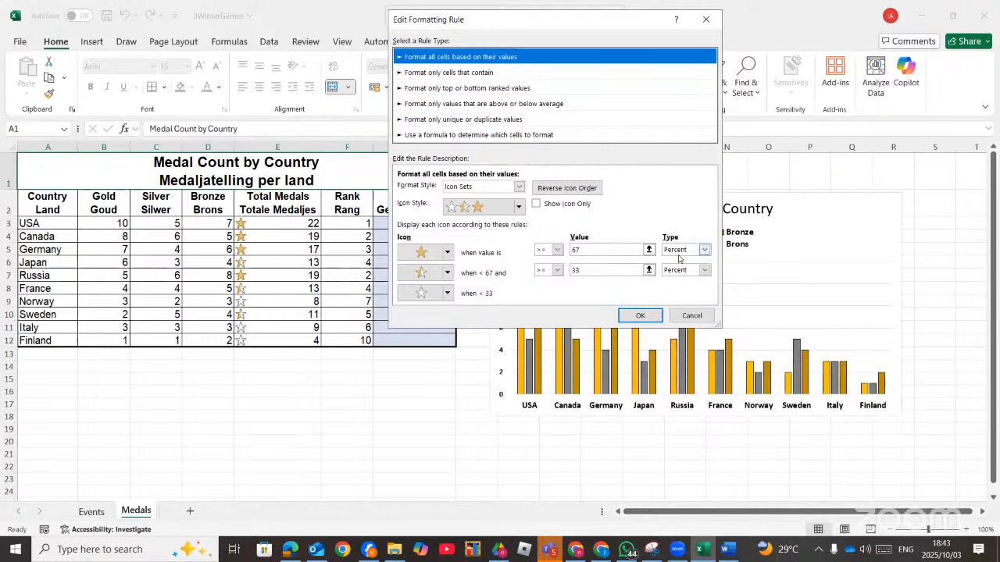
click(705, 250)
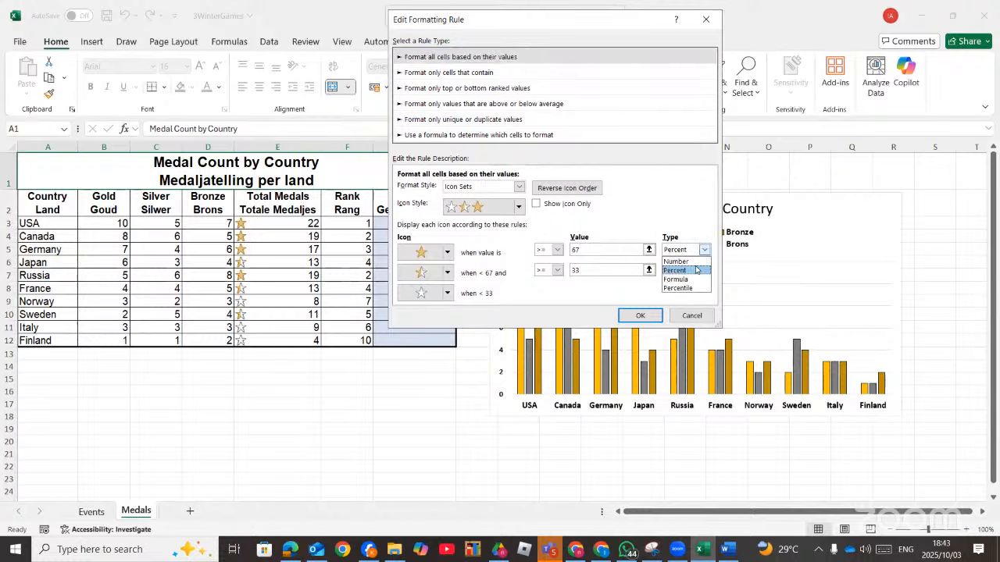
click(698, 260)
click(704, 270)
click(699, 281)
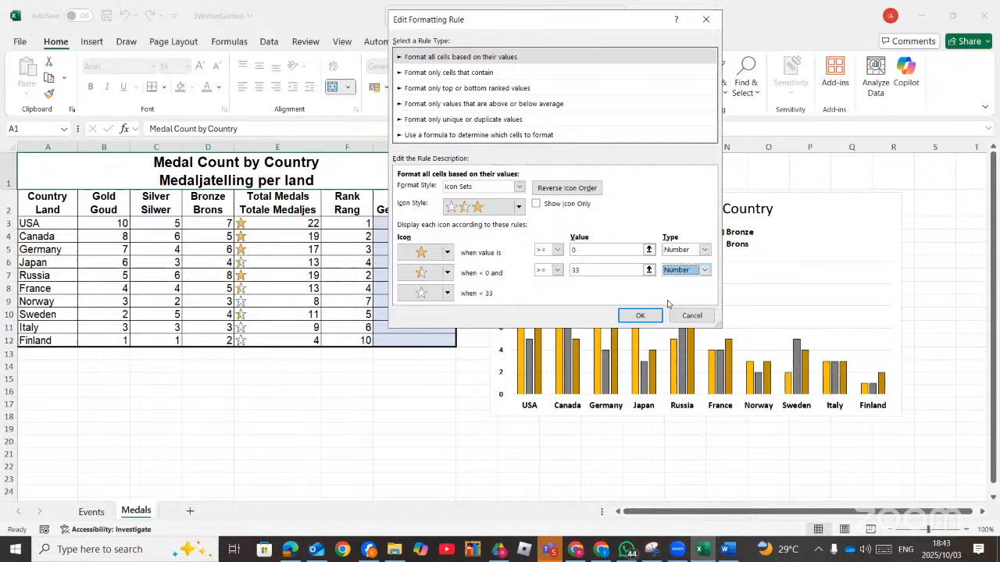
Check question 3.7's icon rules in the exam PDF and set the gold star's threshold to >= 15
click(289, 551)
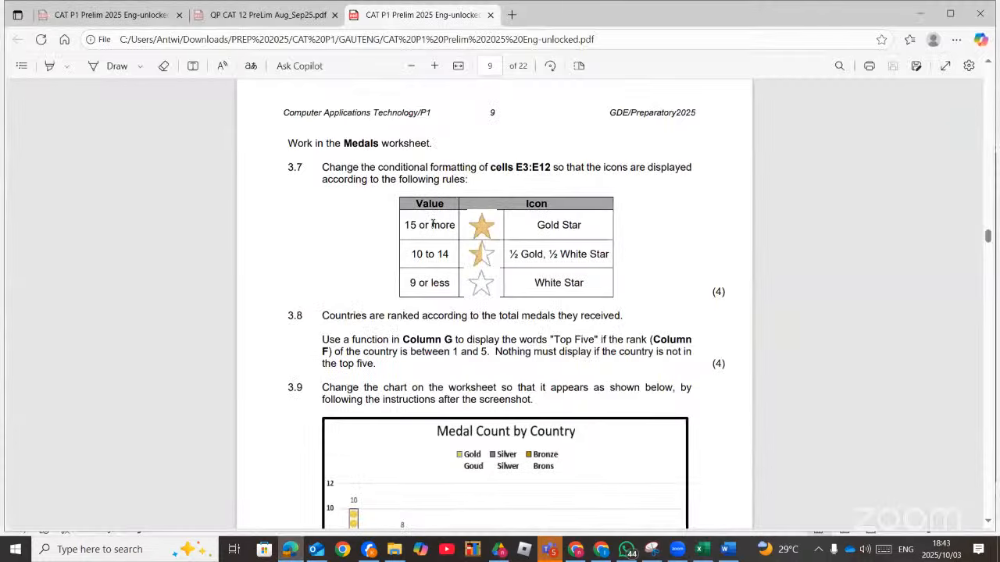
click(291, 552)
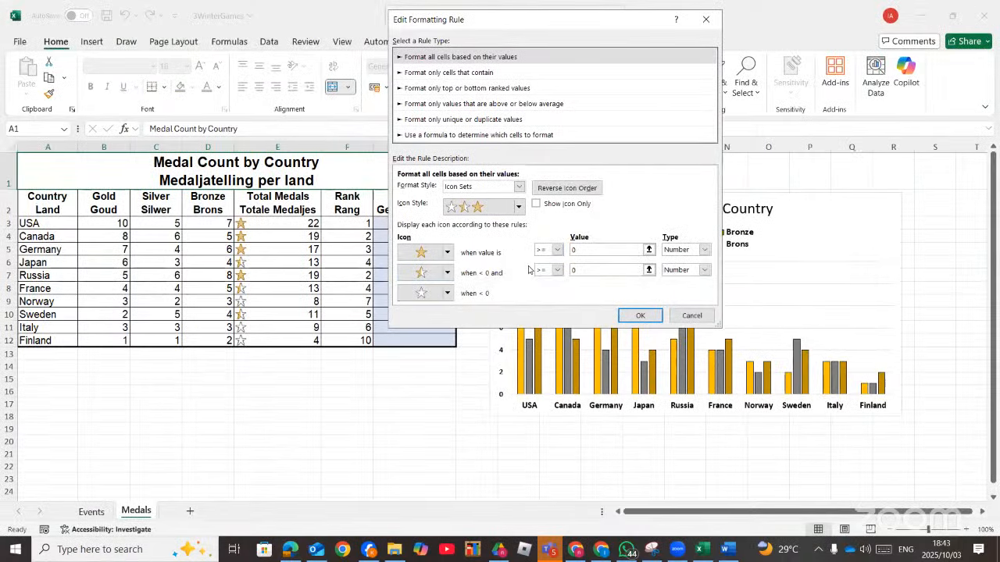
click(291, 551)
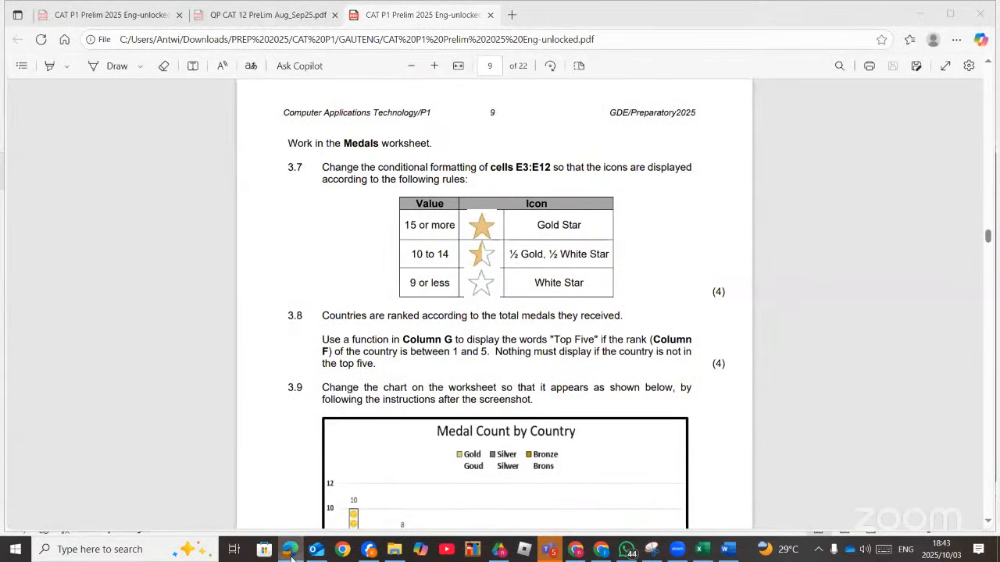
click(291, 552)
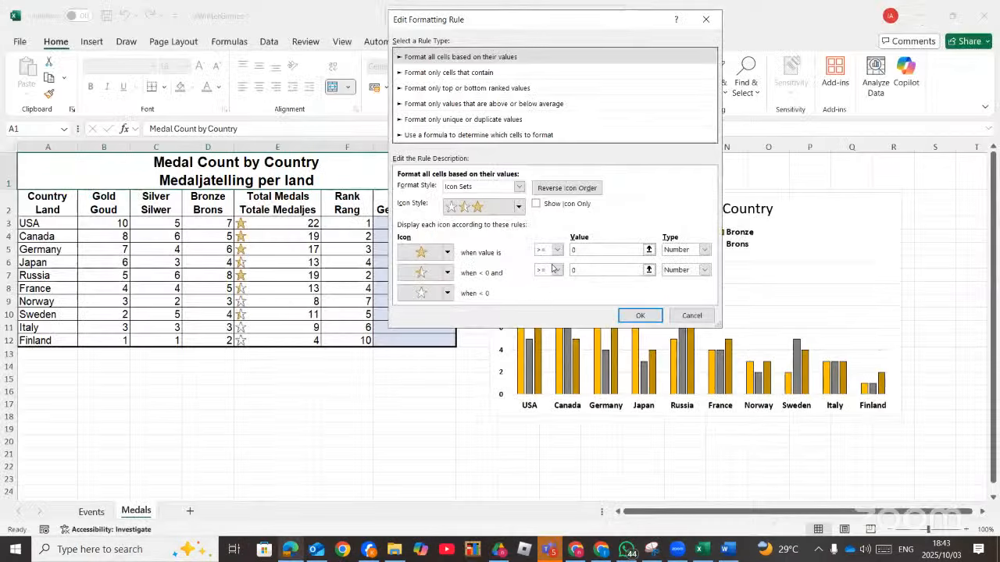
click(589, 249)
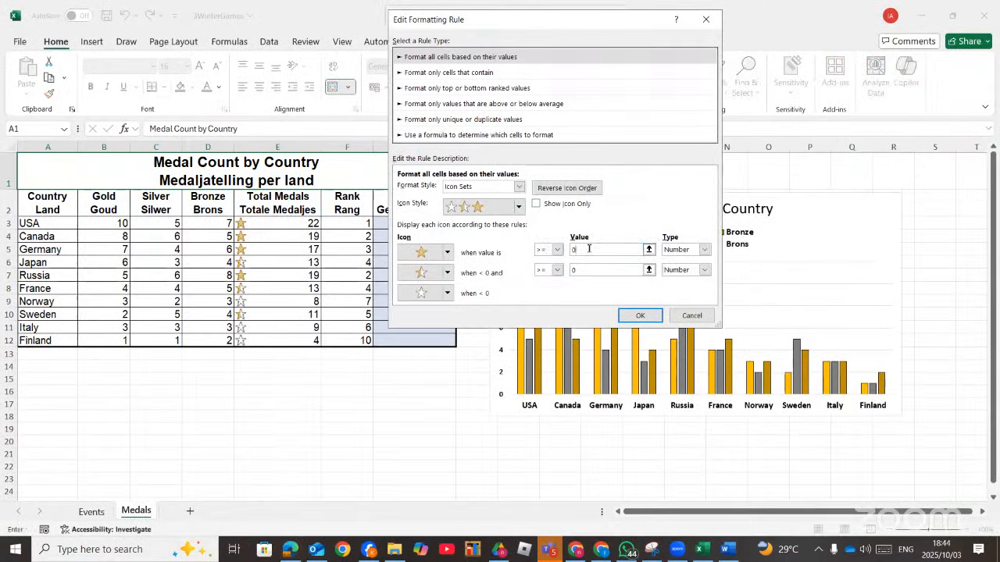
text(15)
Set the half-gold star's threshold for the exam's 10 to 14 range and apply the edited icon rule
click(290, 551)
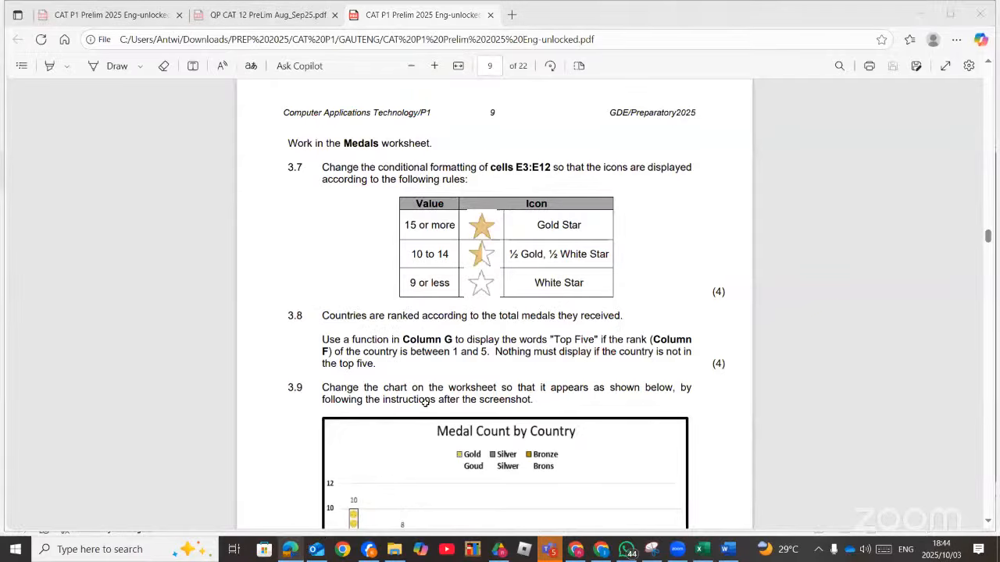
click(290, 552)
click(598, 271)
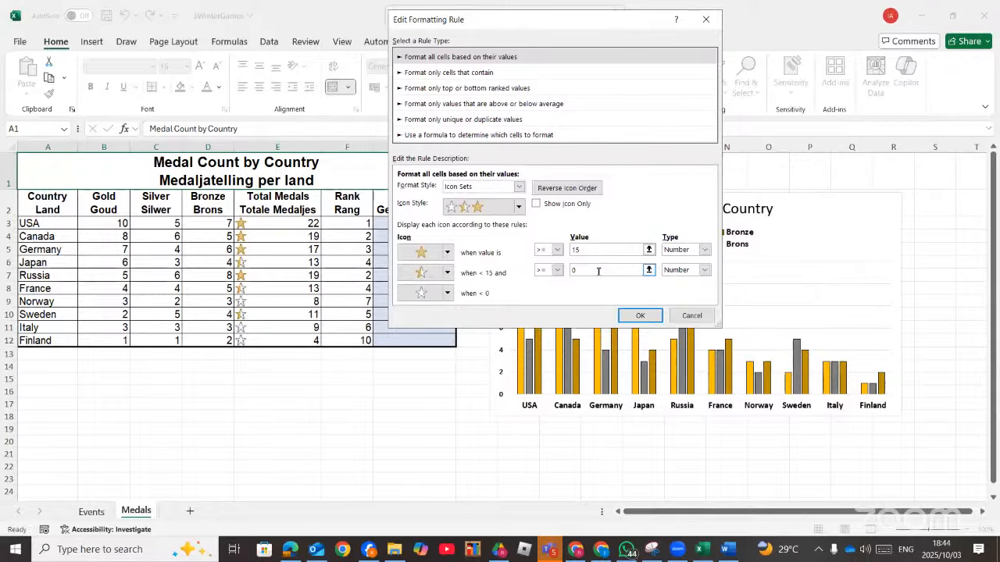
text(1)
click(647, 315)
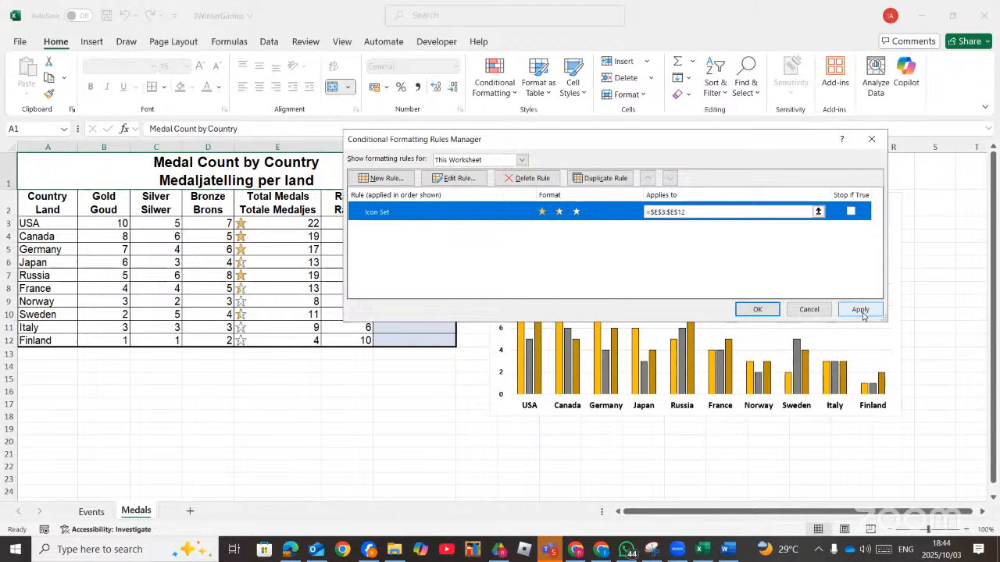
click(861, 311)
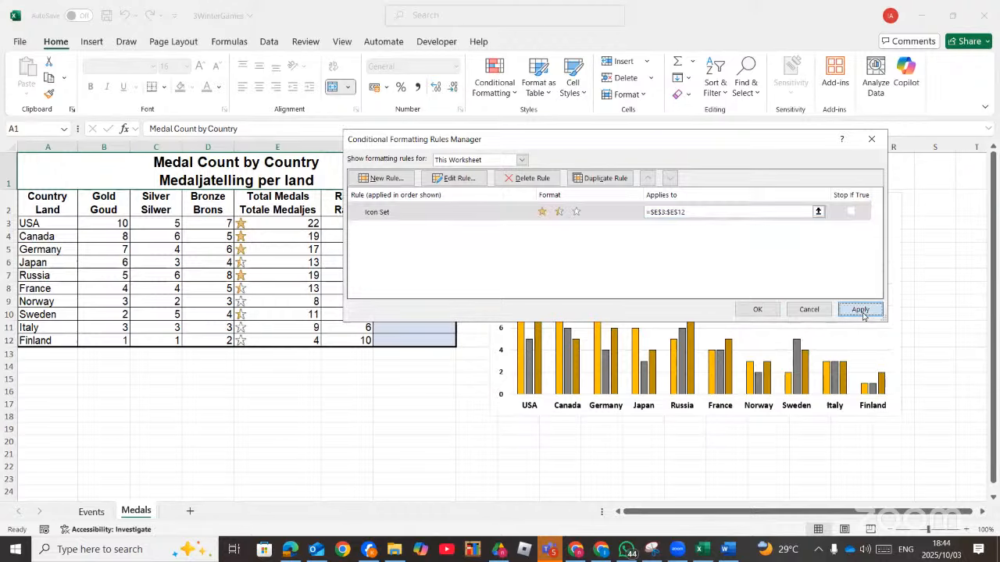
click(757, 310)
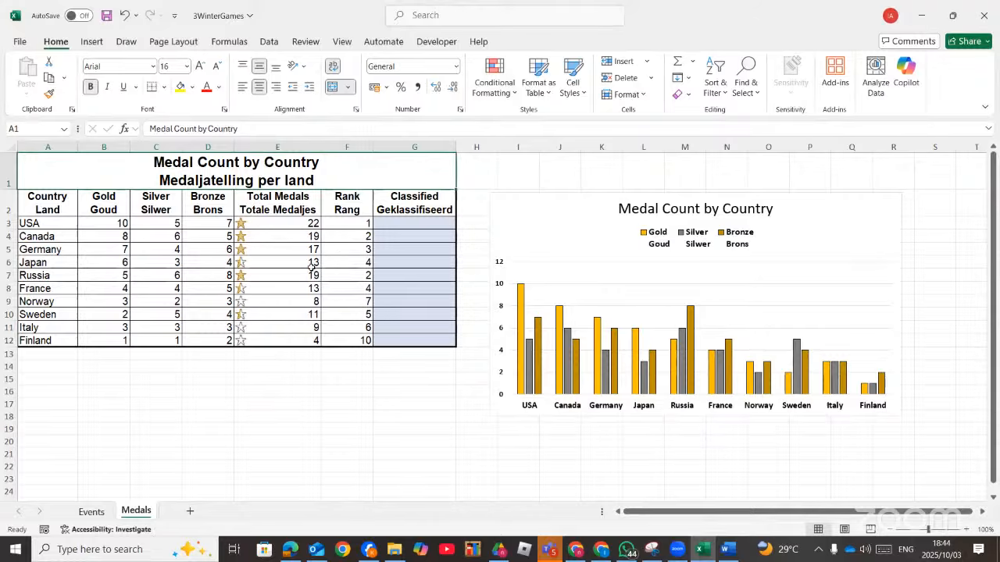
Replace the USA's total medals in cell E3 with 10 to test the icon rule
click(299, 222)
click(173, 128)
key(BackSpace)
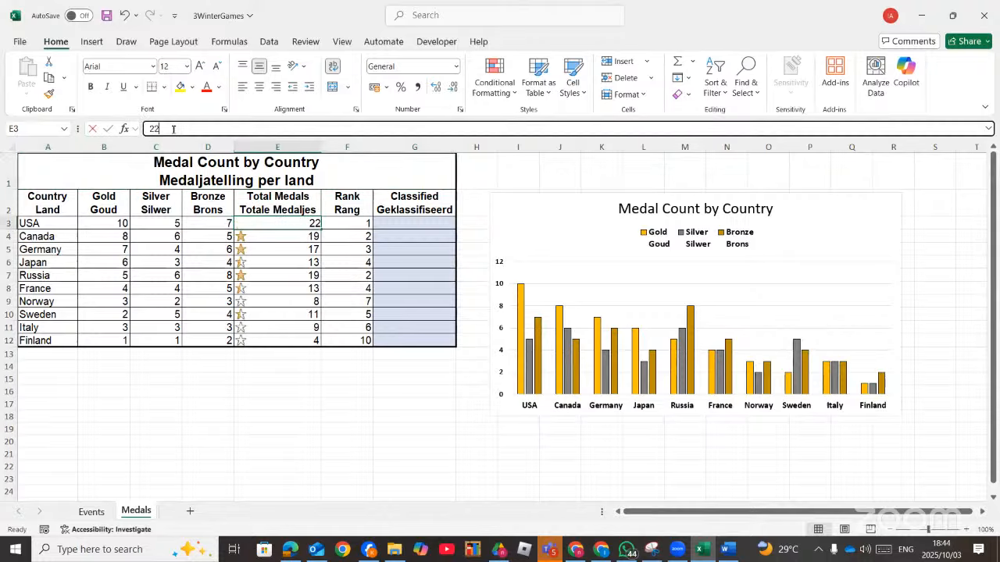
key(BackSpace)
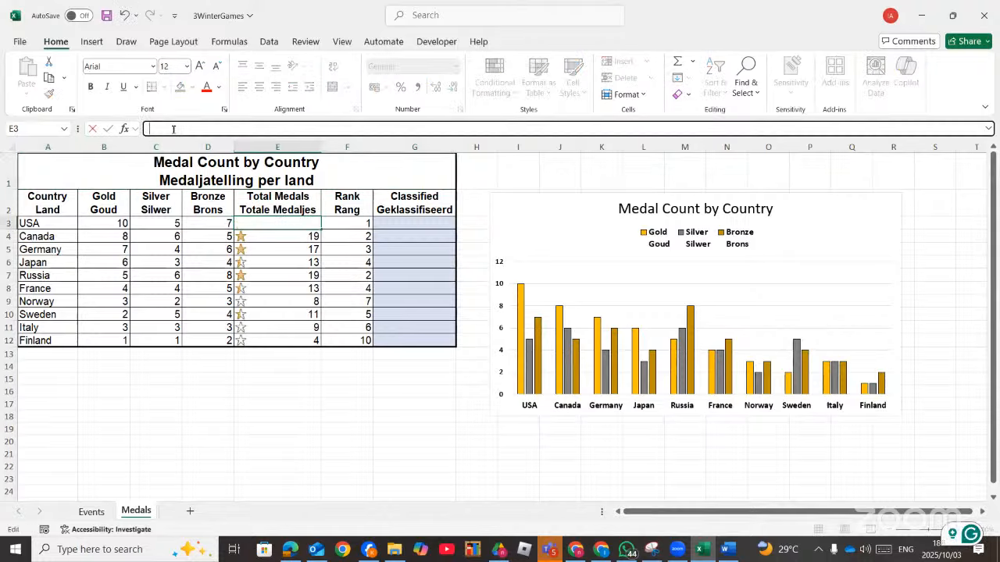
text(10)
key(Return)
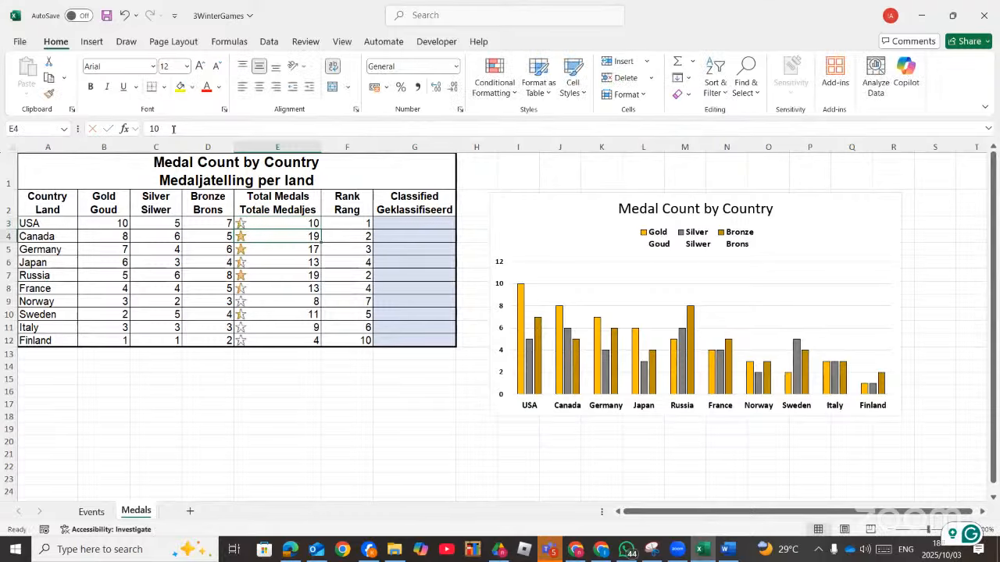
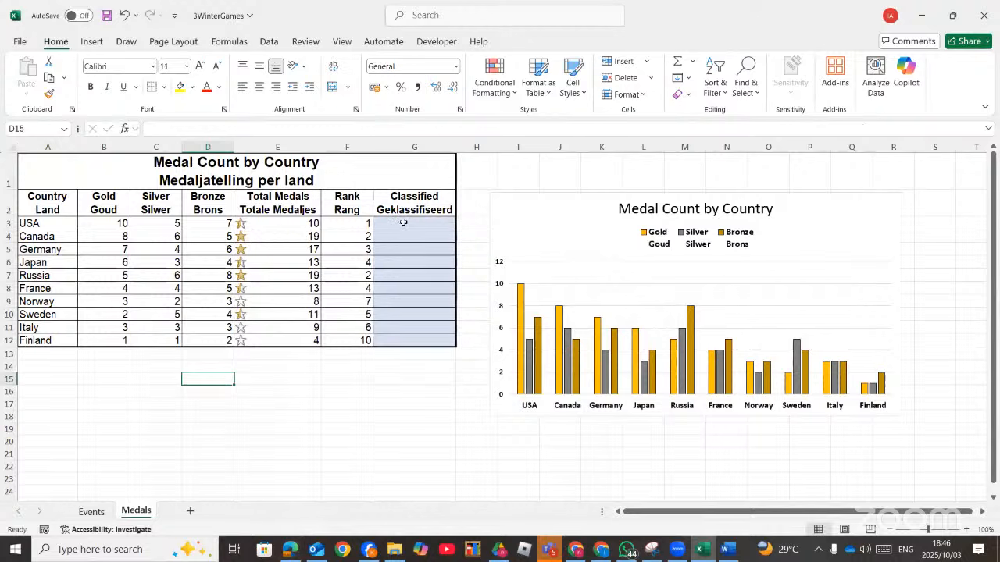
Widen column H and move the Medal Count by Country chart below the medal table's rows
click(403, 222)
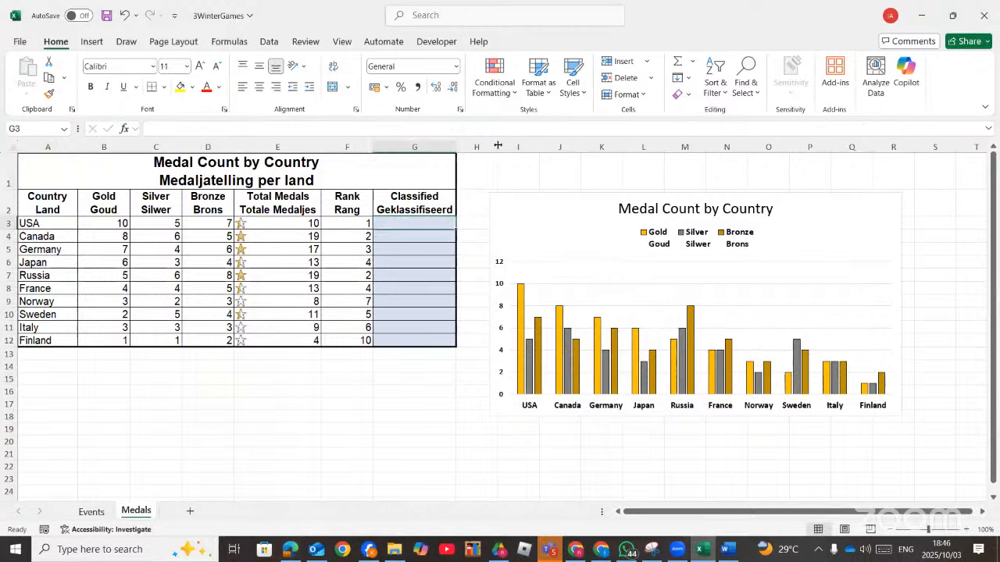
drag(497, 145, 535, 144)
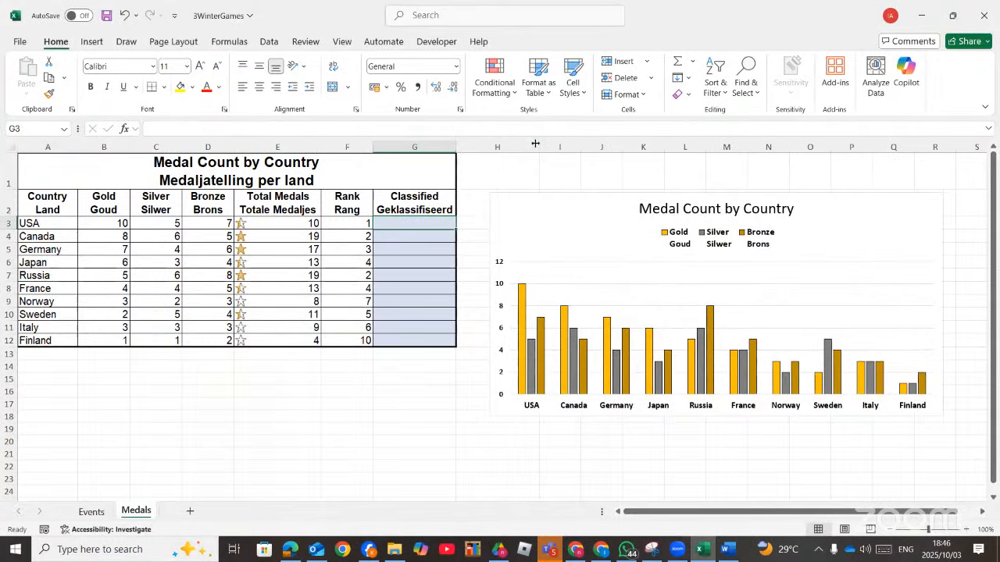
drag(523, 196, 134, 357)
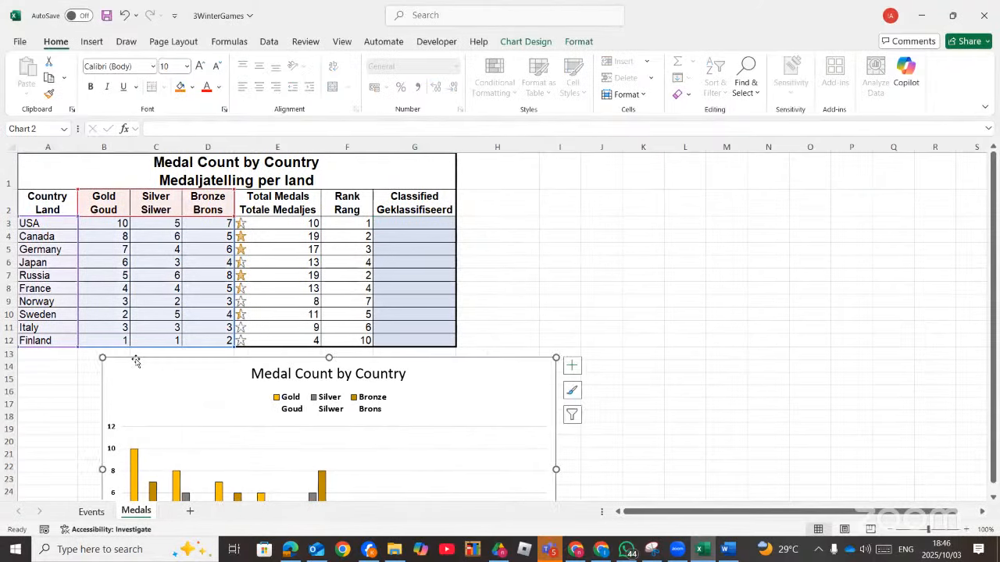
drag(289, 359, 617, 374)
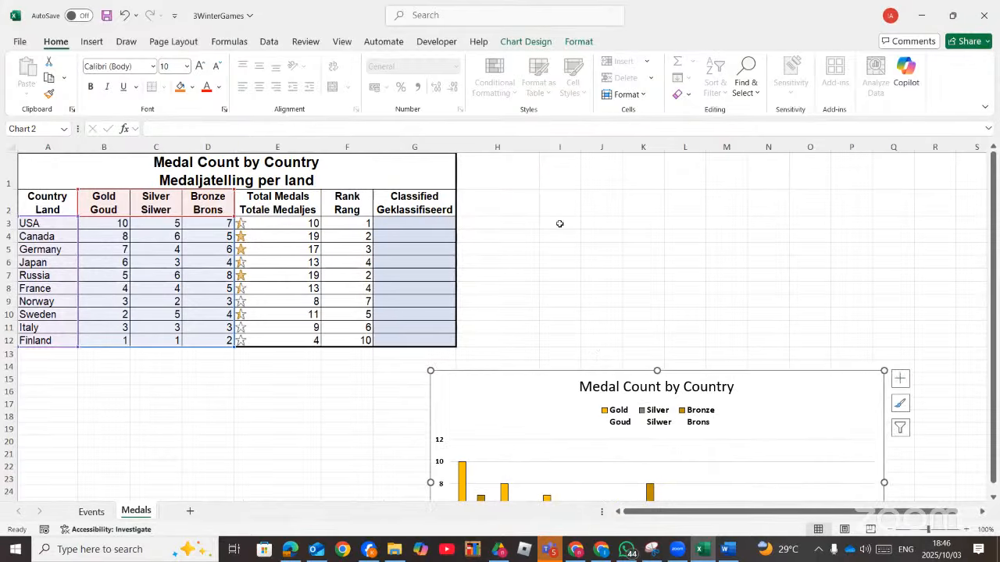
Increase the font size of empty cell I3 to 22 and slightly widen column I
click(559, 223)
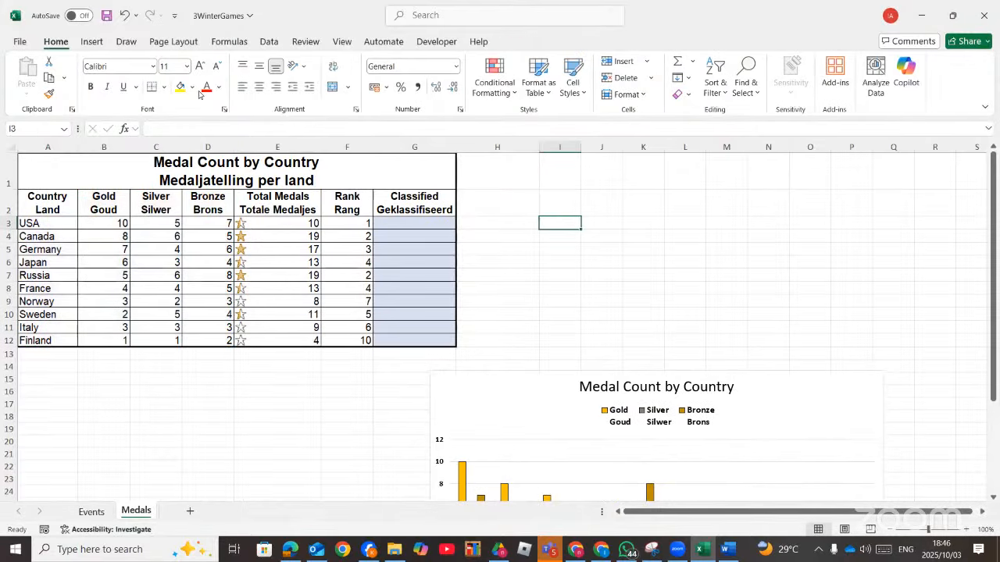
click(199, 67)
click(200, 66)
click(200, 67)
click(200, 67)
click(199, 66)
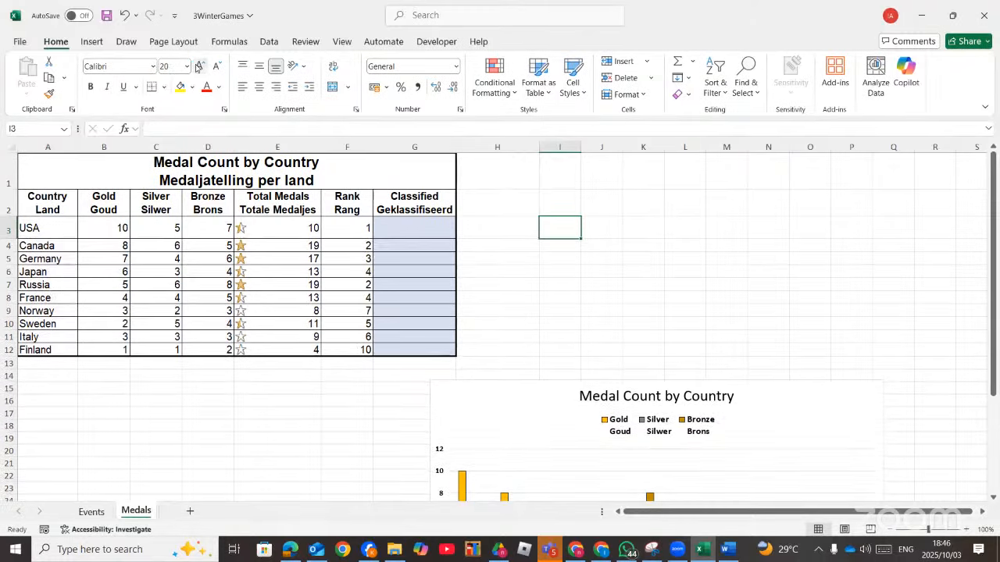
click(199, 66)
drag(581, 147, 594, 147)
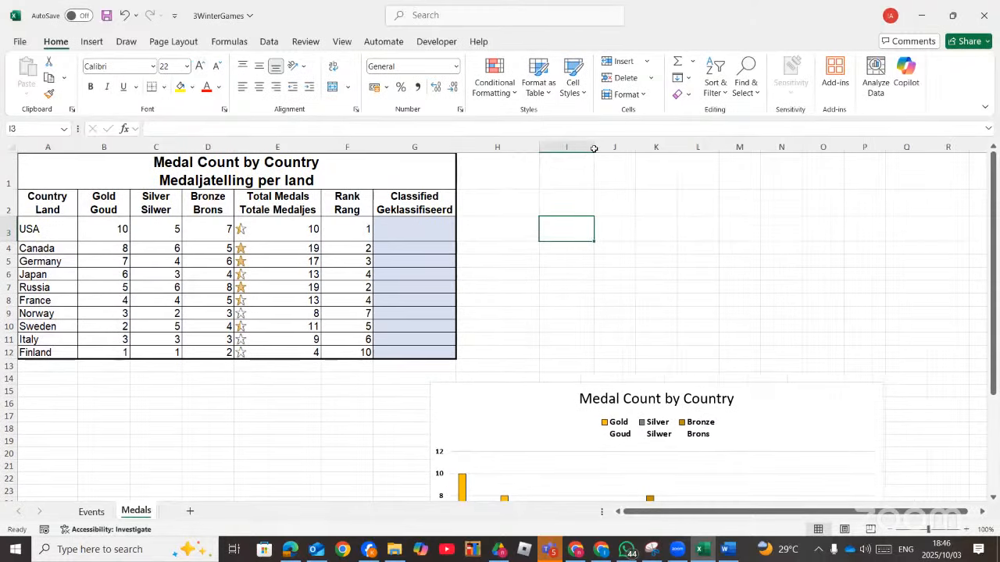
Apply all borders to the blank range I3:L12
drag(562, 230, 718, 354)
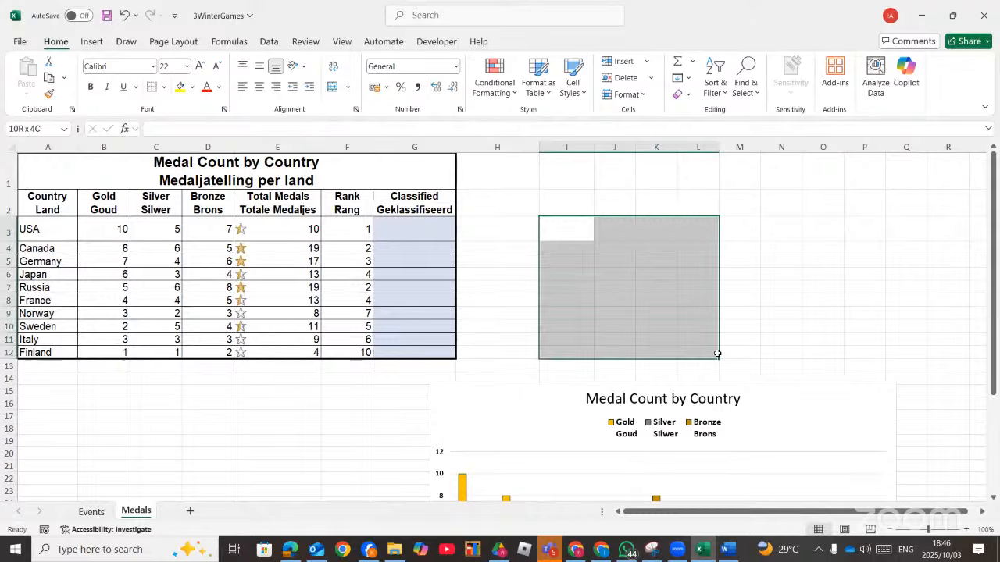
click(165, 87)
click(218, 219)
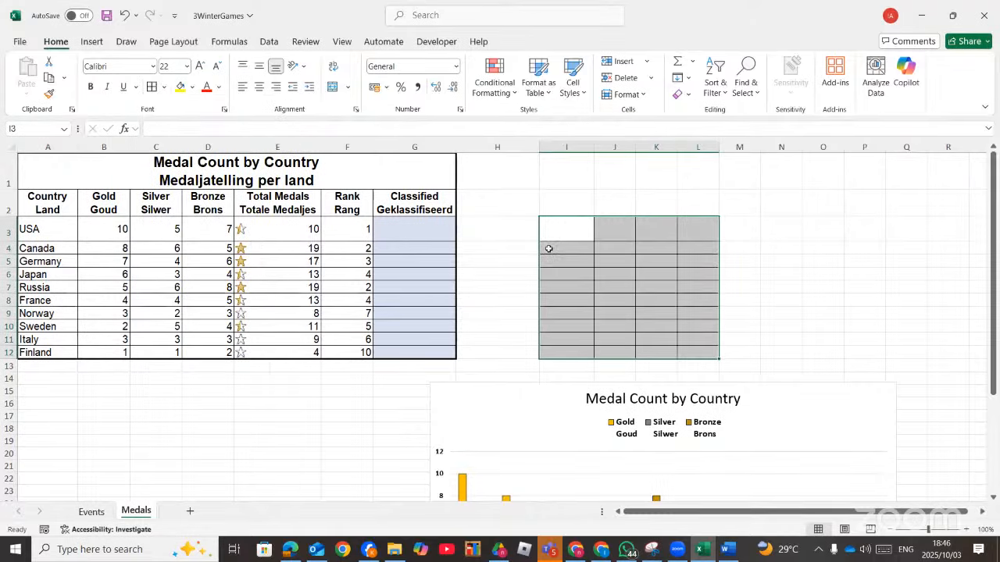
Start an AND function in cell I3 and open its Function Arguments dialog, moved clear of the table
click(567, 233)
text(=)
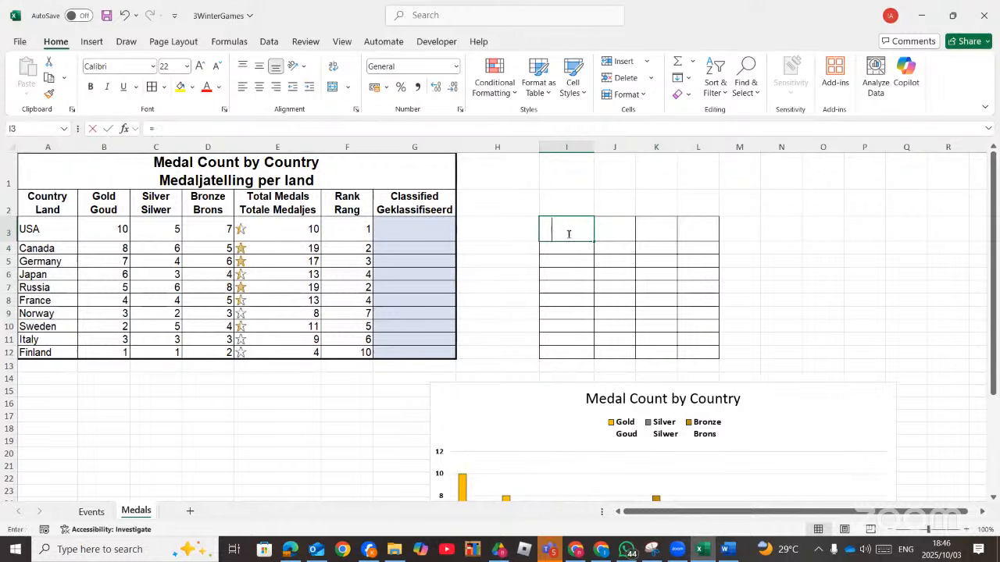
text(and)
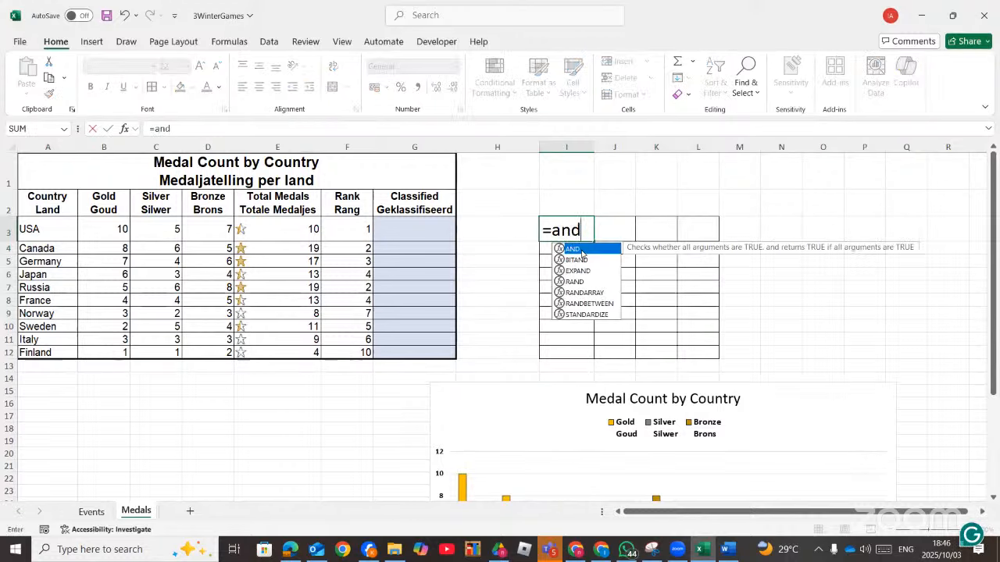
key(Tab)
click(124, 129)
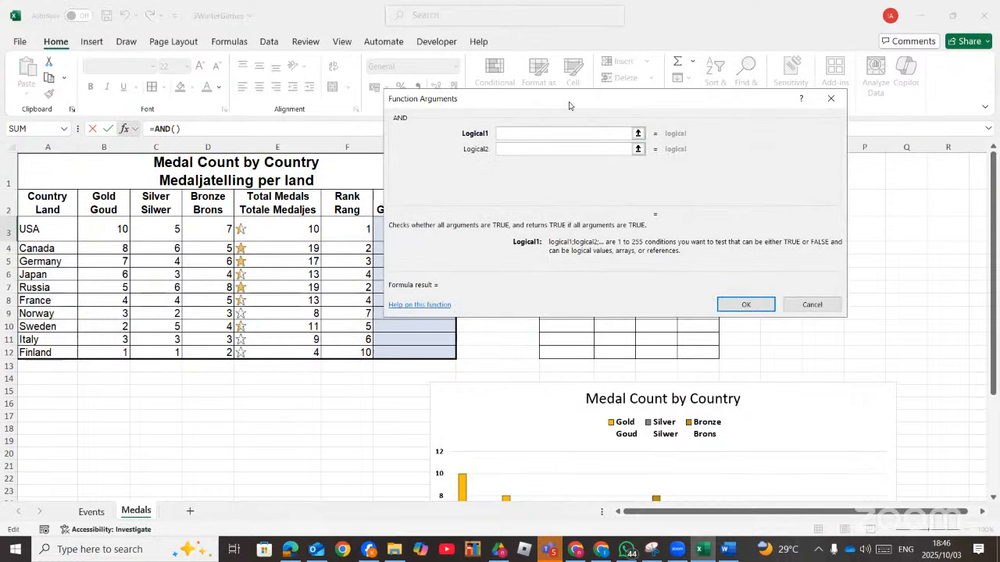
drag(569, 105, 646, 56)
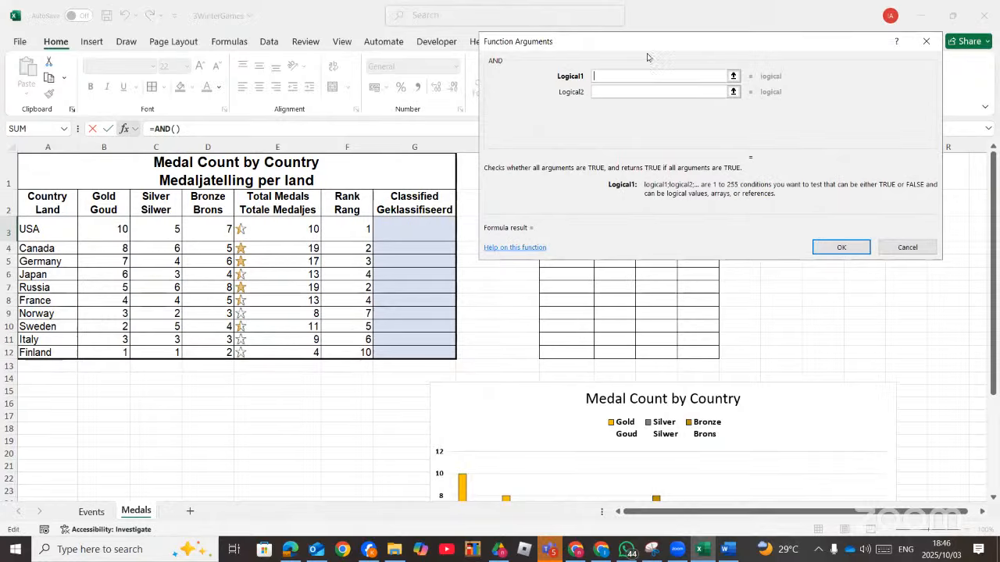
Complete the AND function in I3 with the conditions F3>=1 and F3<=5, and fill it down to I12
click(341, 231)
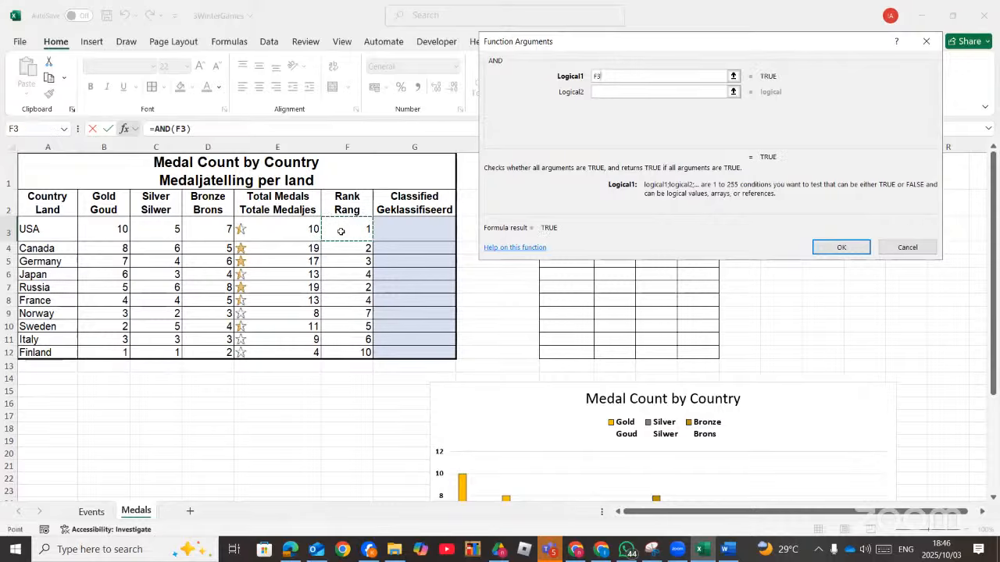
text(>=)
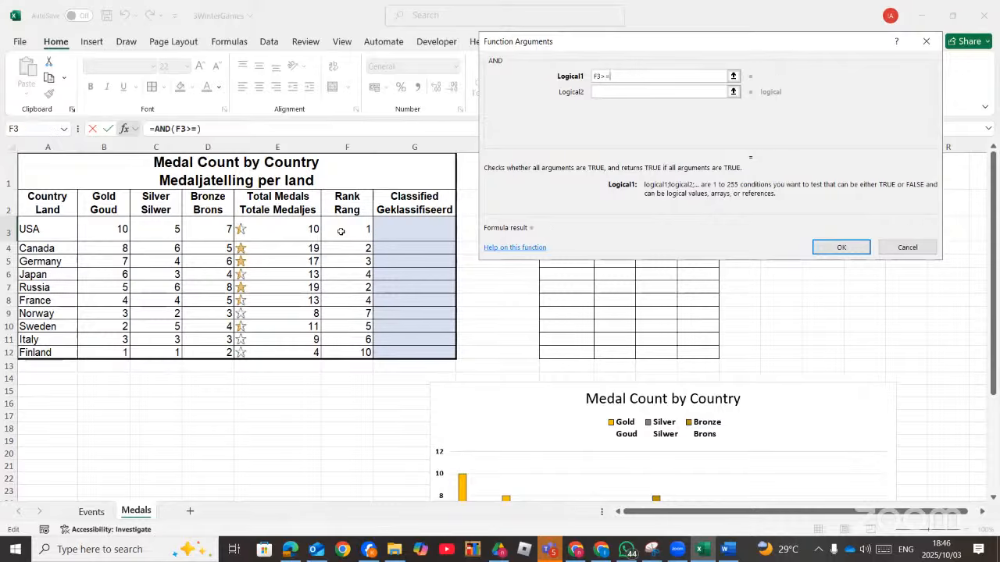
text(1)
click(621, 92)
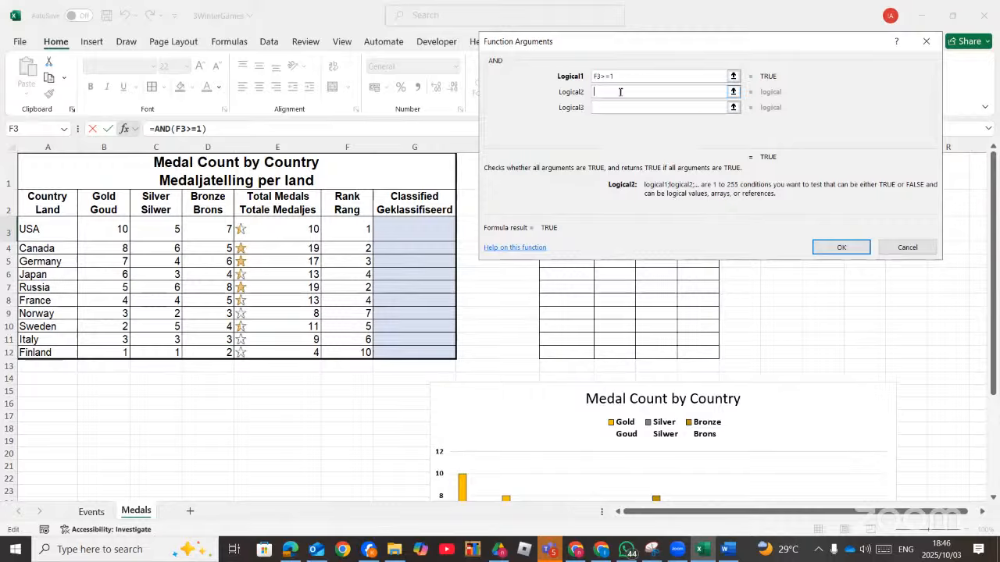
click(346, 229)
text(<=5)
key(Return)
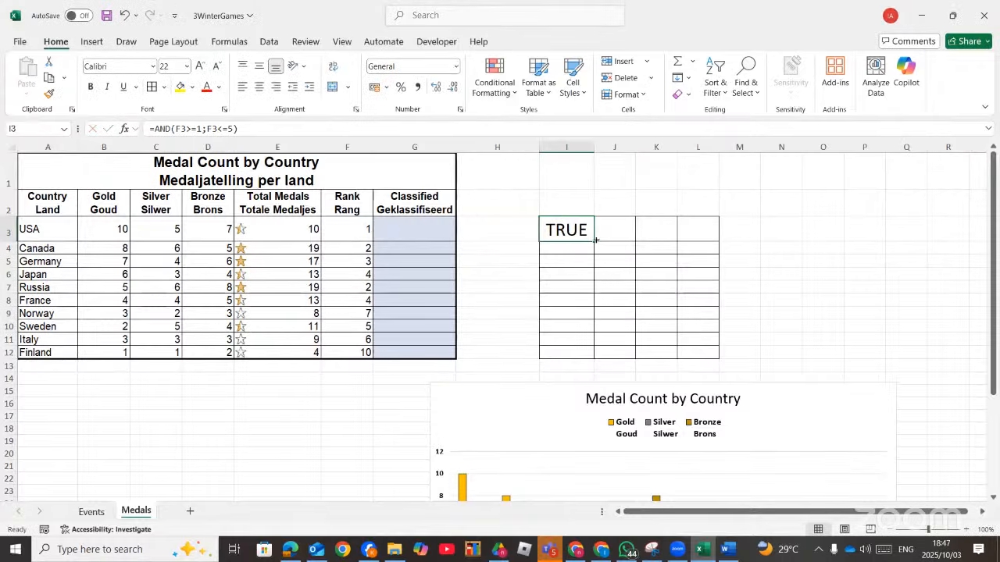
drag(596, 243, 590, 357)
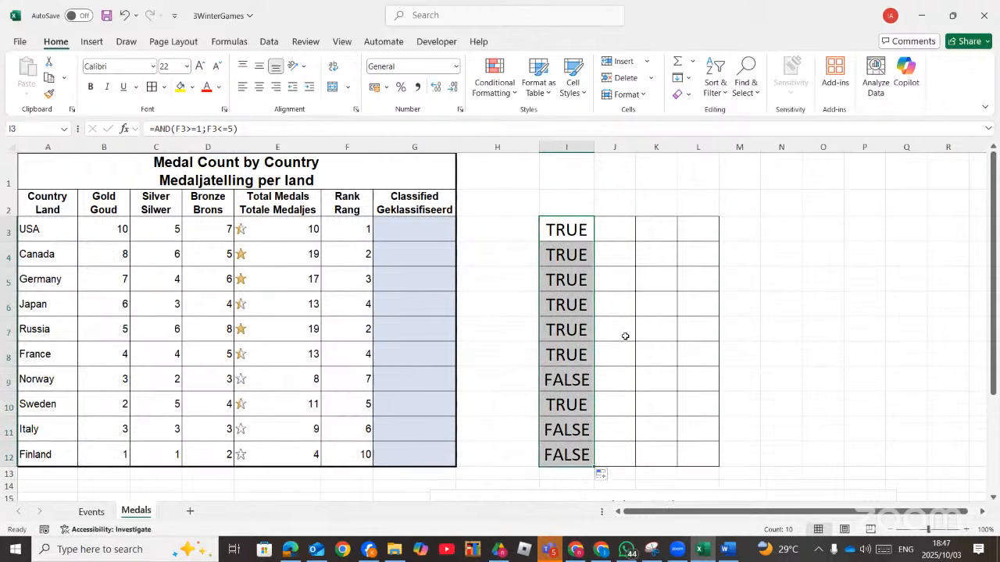
Start an IF function in G3 with the logical test I3=true, keeping its Function Arguments dialog clear of column I
click(400, 231)
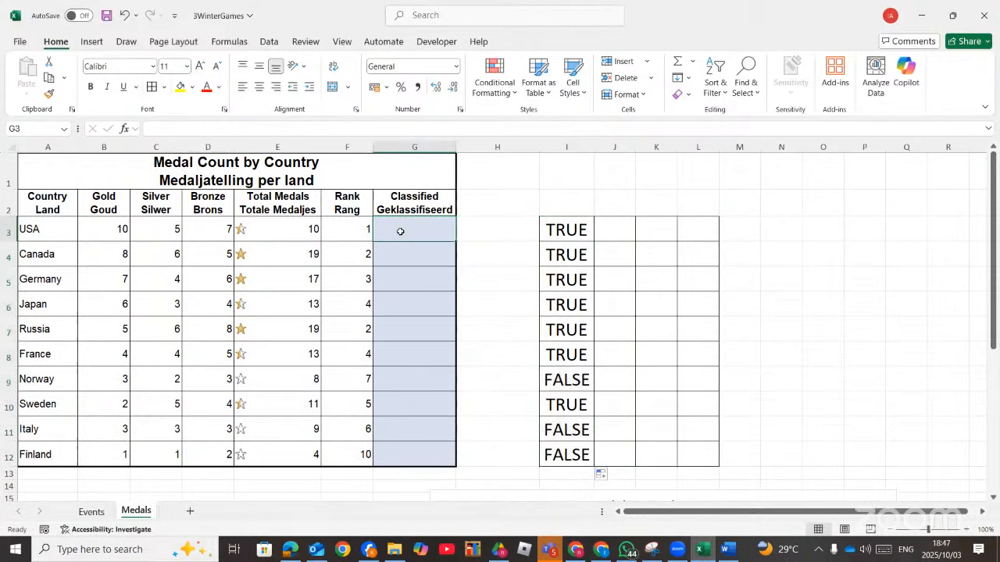
text(=if)
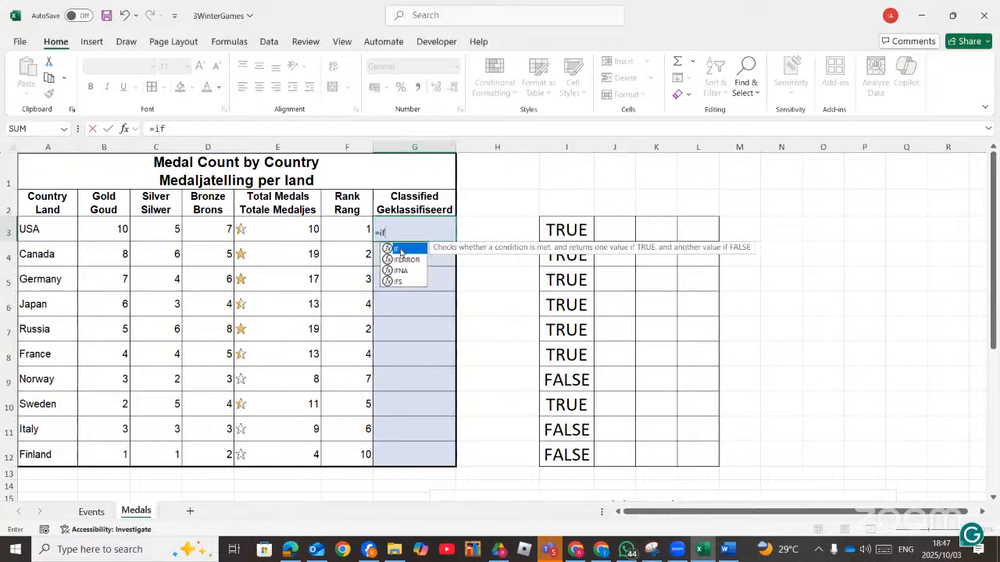
double_click(400, 249)
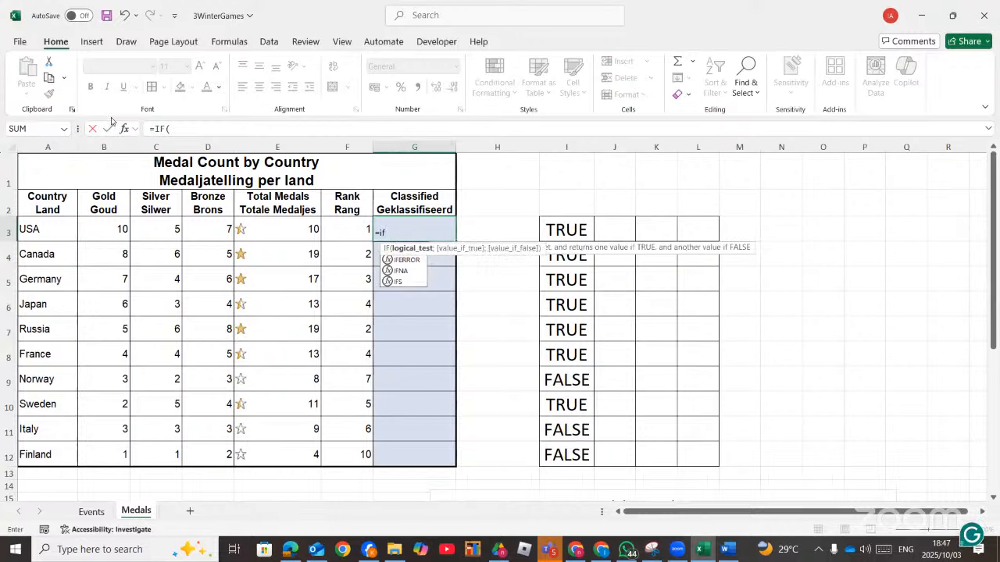
text())
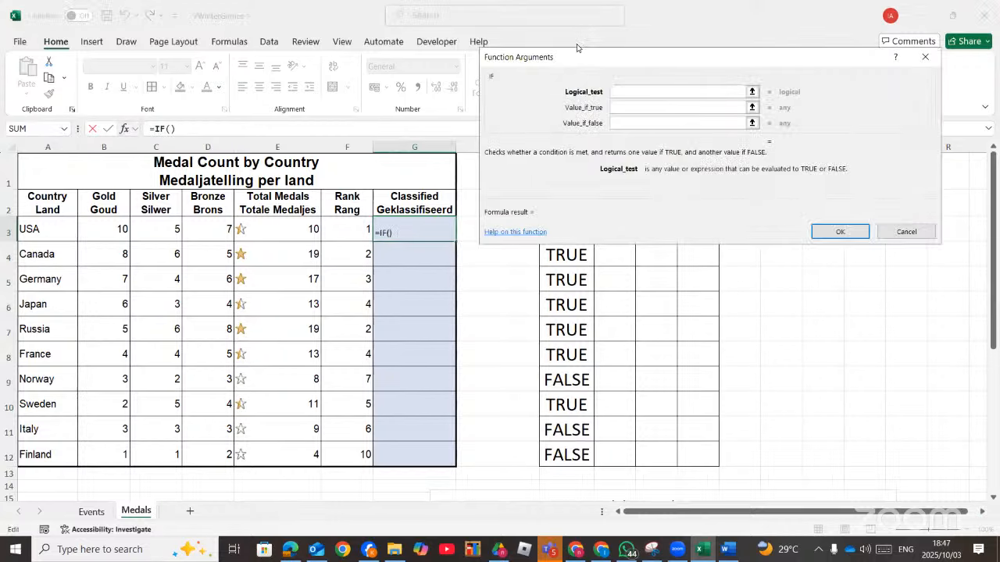
drag(576, 49, 497, 1)
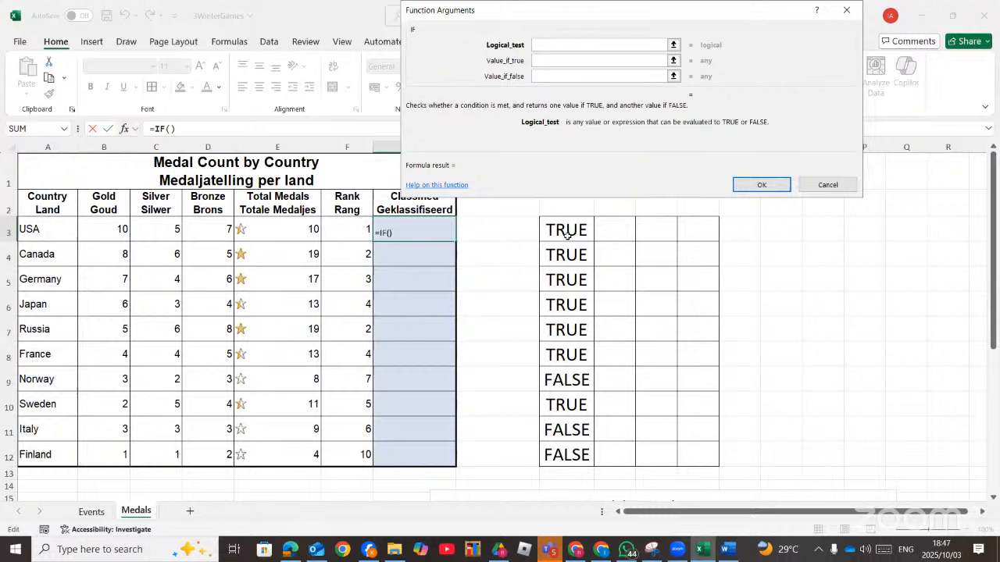
click(566, 231)
text(=)
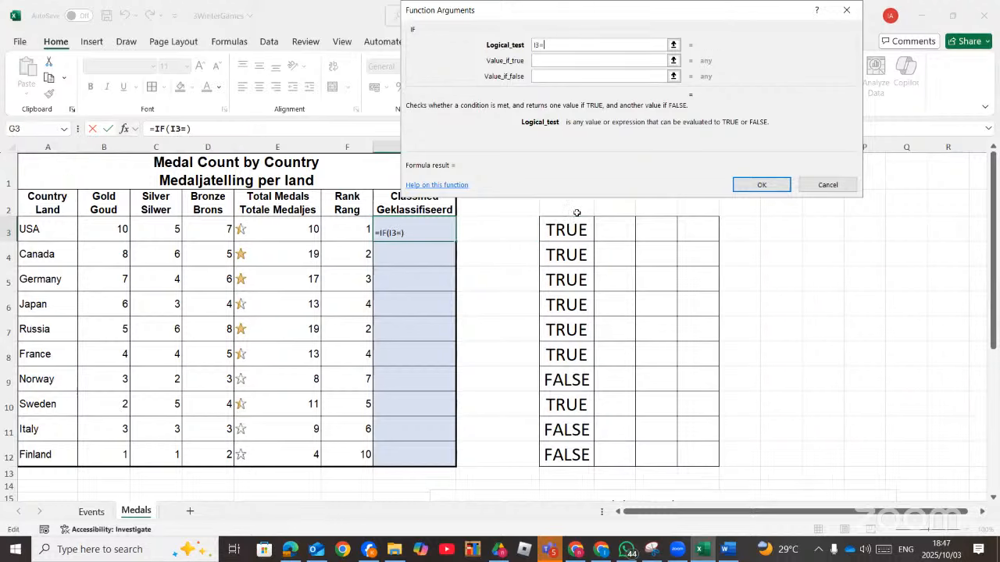
text(true)
Return "top five" if true and a blank " " if false in G3's IF function, and fill it down to G12
click(555, 58)
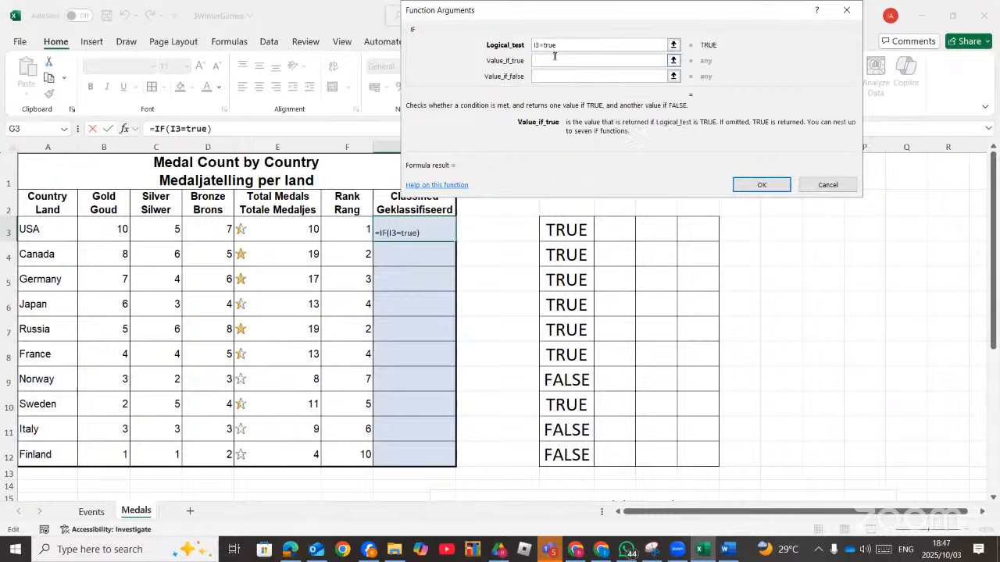
text(top five)
click(540, 76)
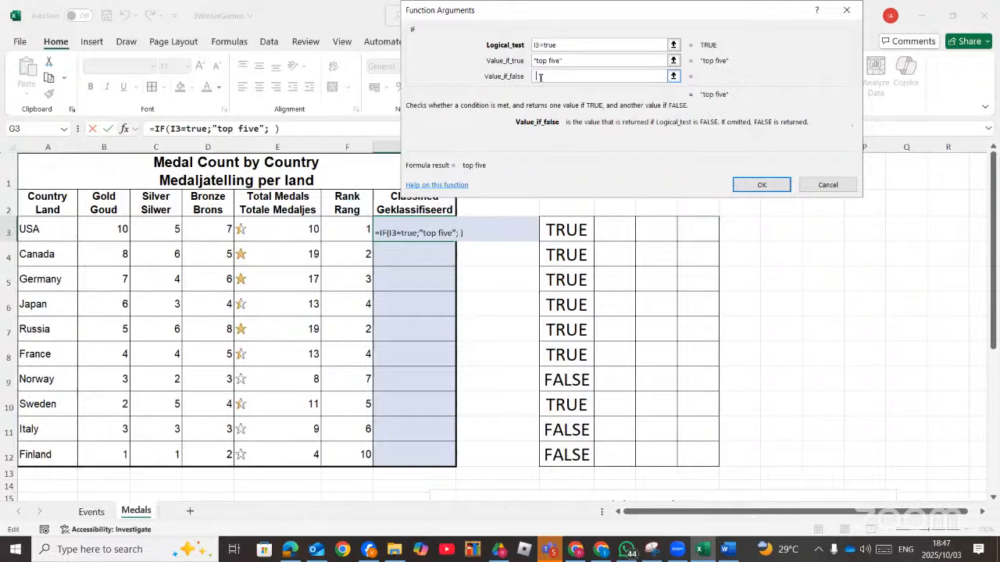
click(576, 60)
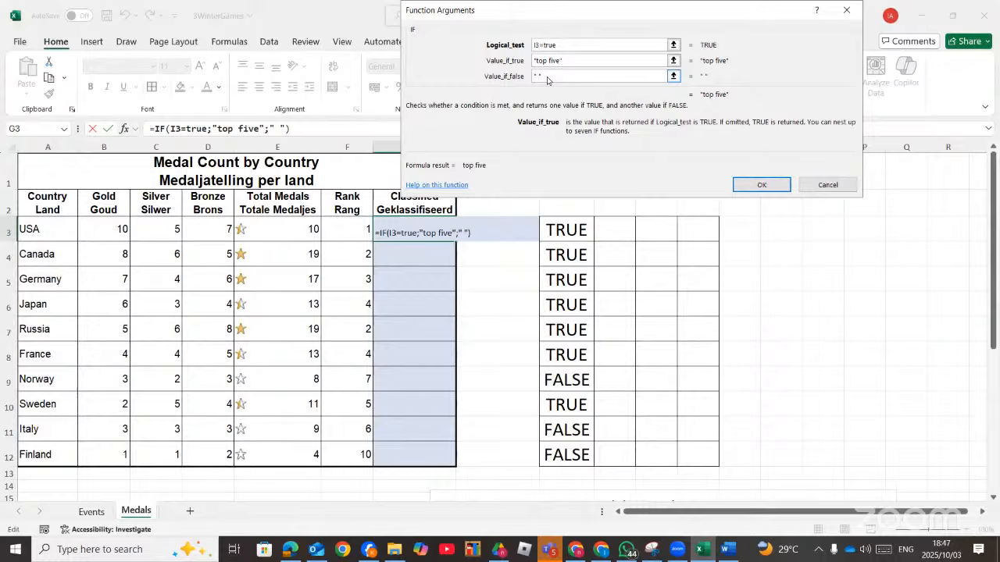
click(762, 185)
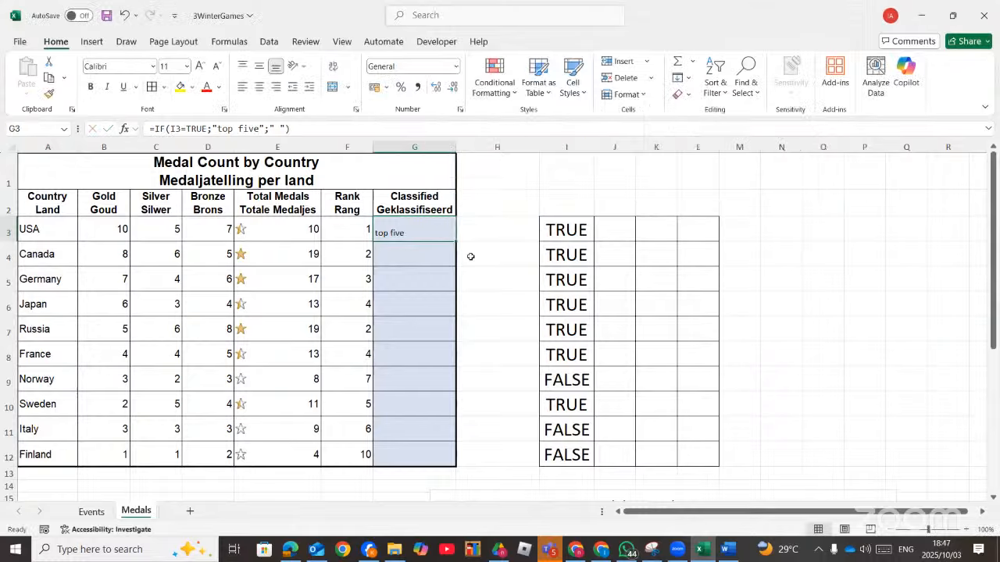
drag(454, 241, 465, 473)
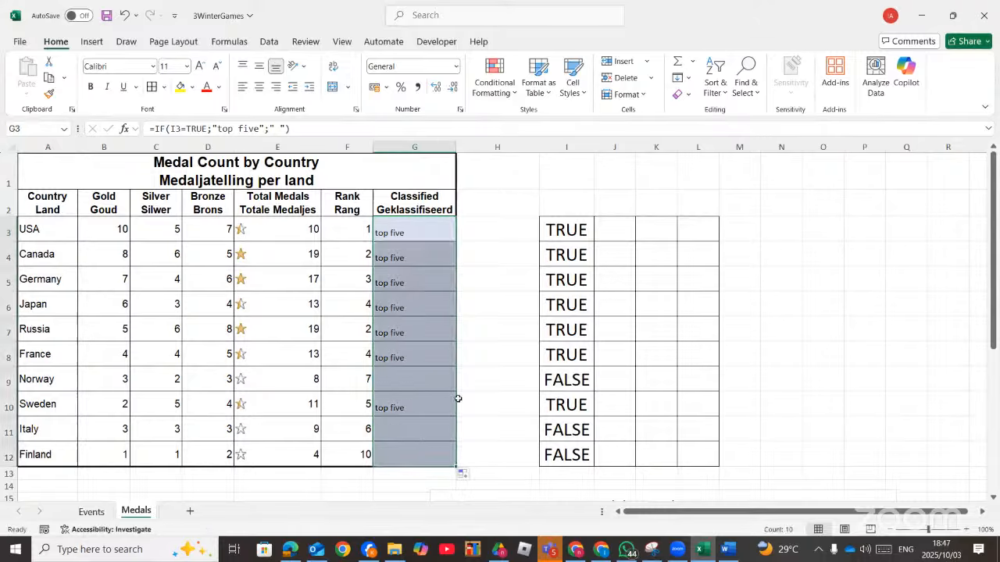
Increase the font size of cell G3 to 22 and widen column G
scroll(393, 374, down, 1)
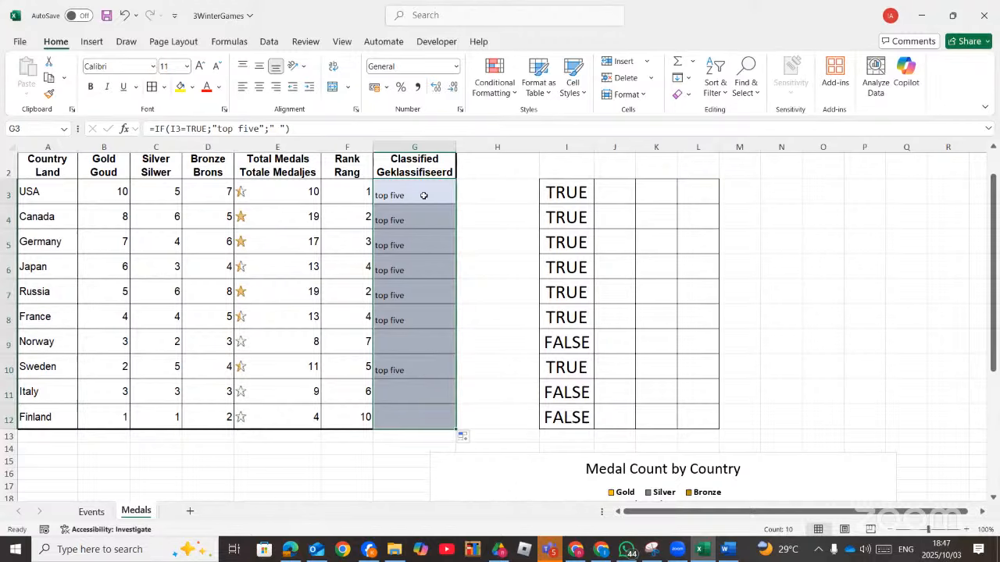
click(199, 69)
click(199, 69)
click(200, 69)
click(199, 69)
click(199, 69)
click(200, 69)
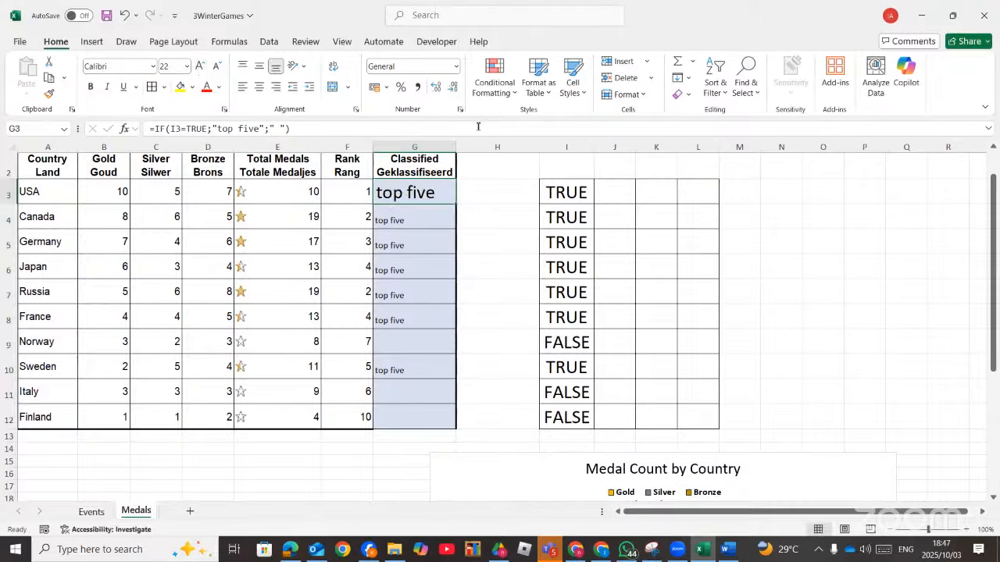
drag(455, 147, 502, 147)
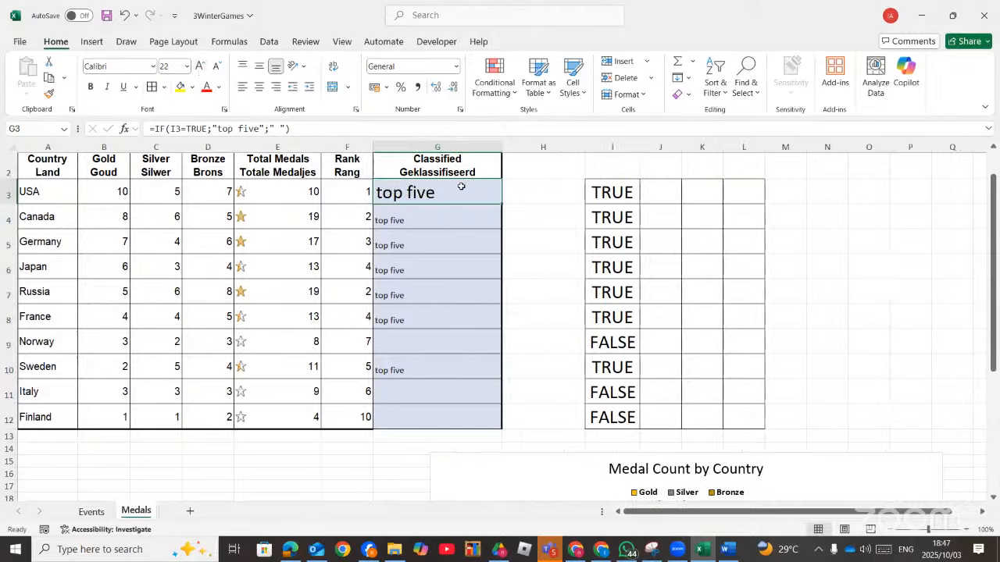
Overwrite G3 with a new IF function and open its Function Arguments dialog, moved clear of the Rank column
text(=if)
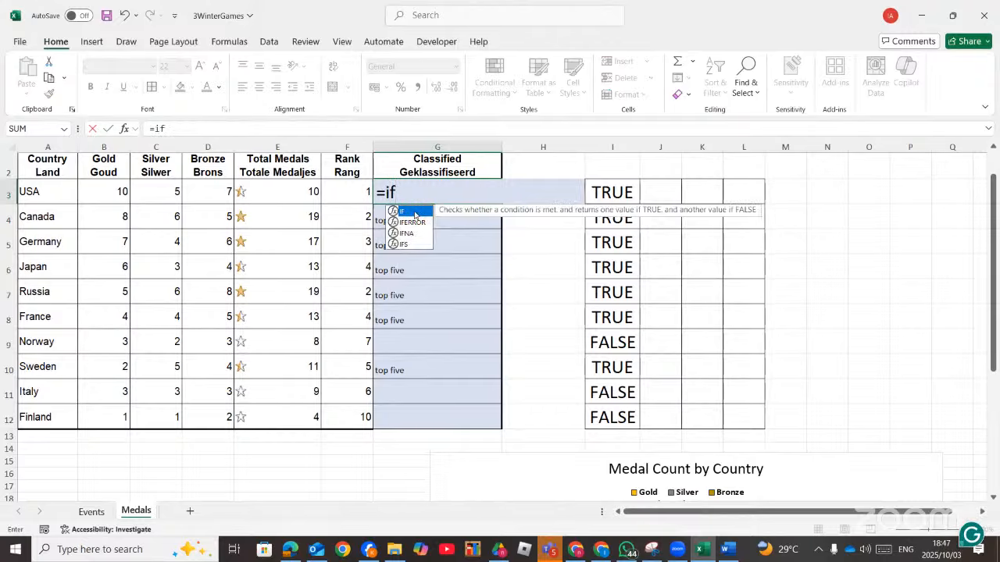
double_click(413, 212)
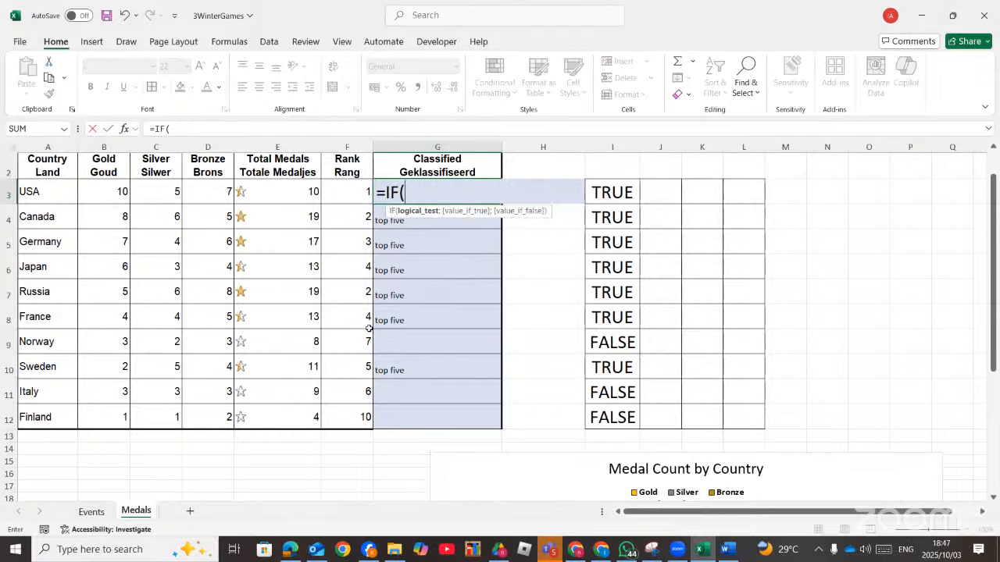
click(122, 130)
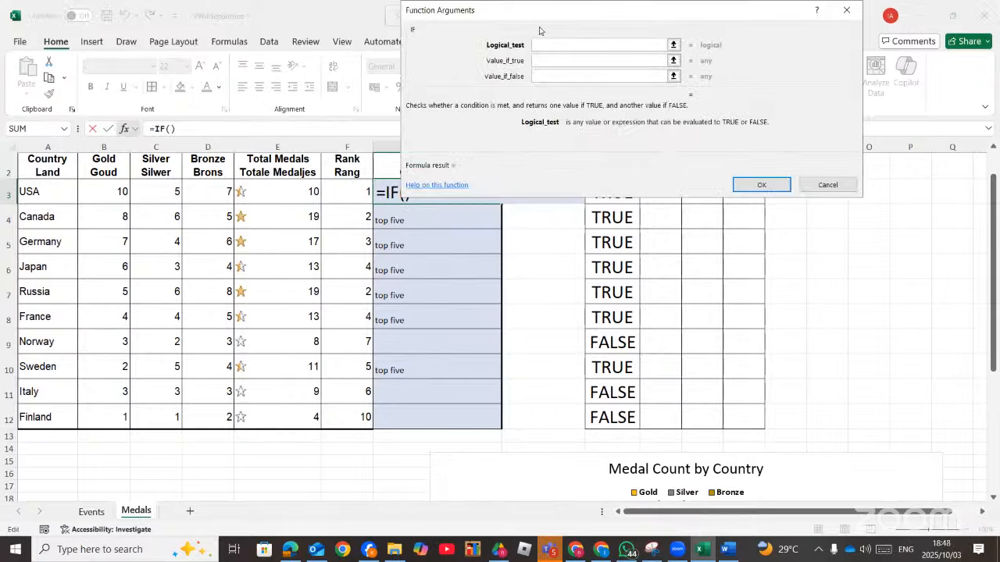
drag(551, 19, 653, 20)
Nest an AND function in the IF's logical test and open the AND's arguments, moving the dialog clear of cell G3
click(359, 191)
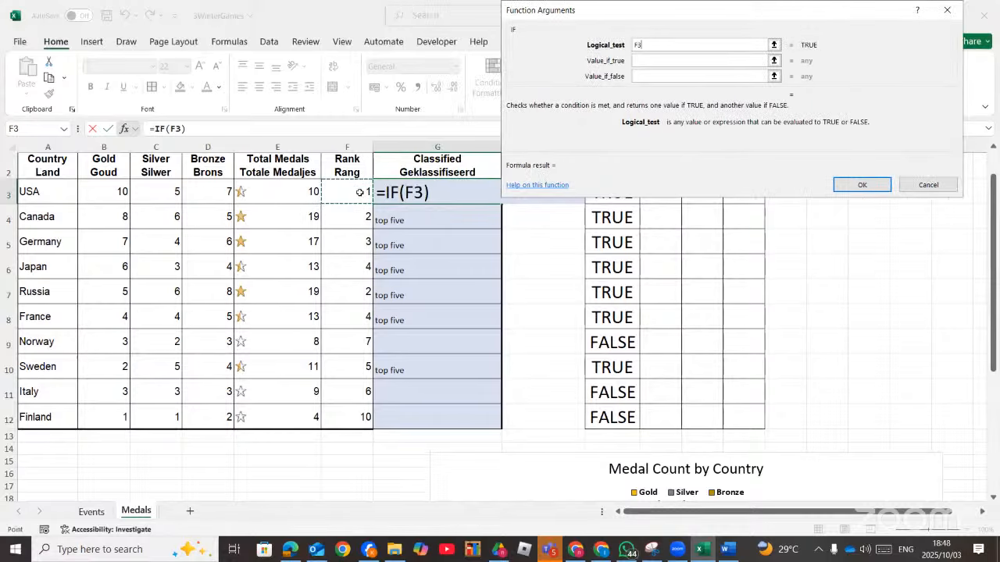
key(BackSpace)
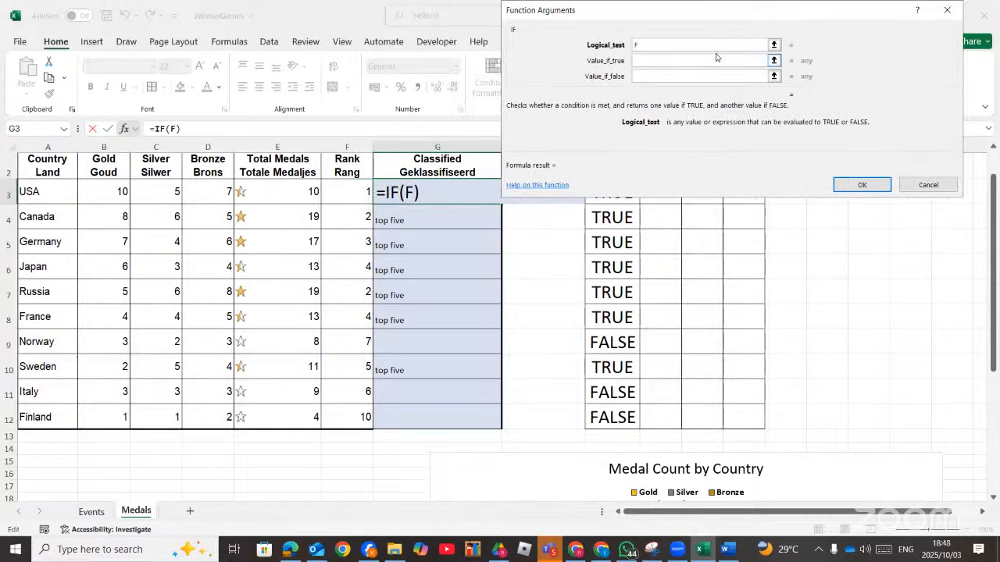
key(BackSpace)
text(and()
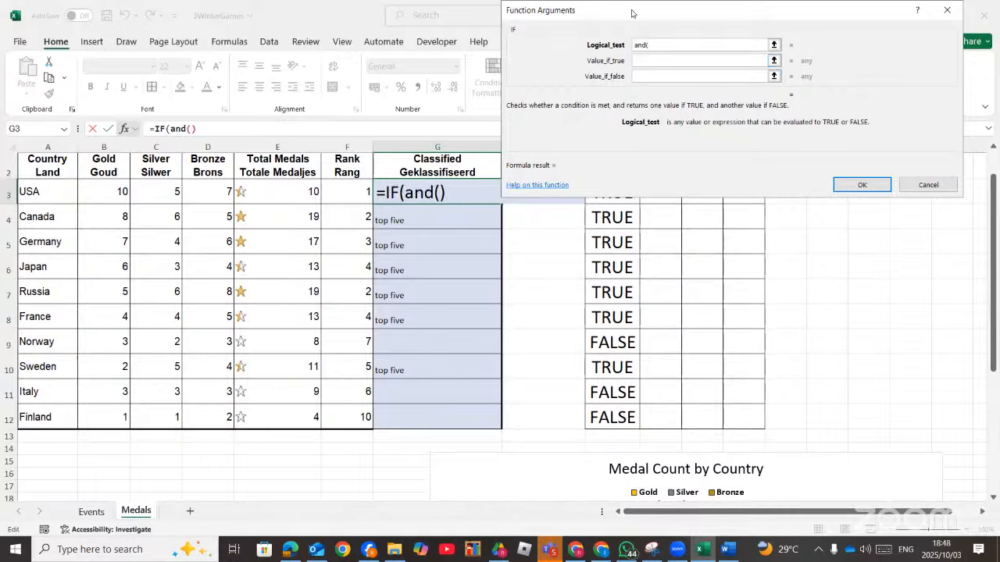
drag(631, 15, 641, 52)
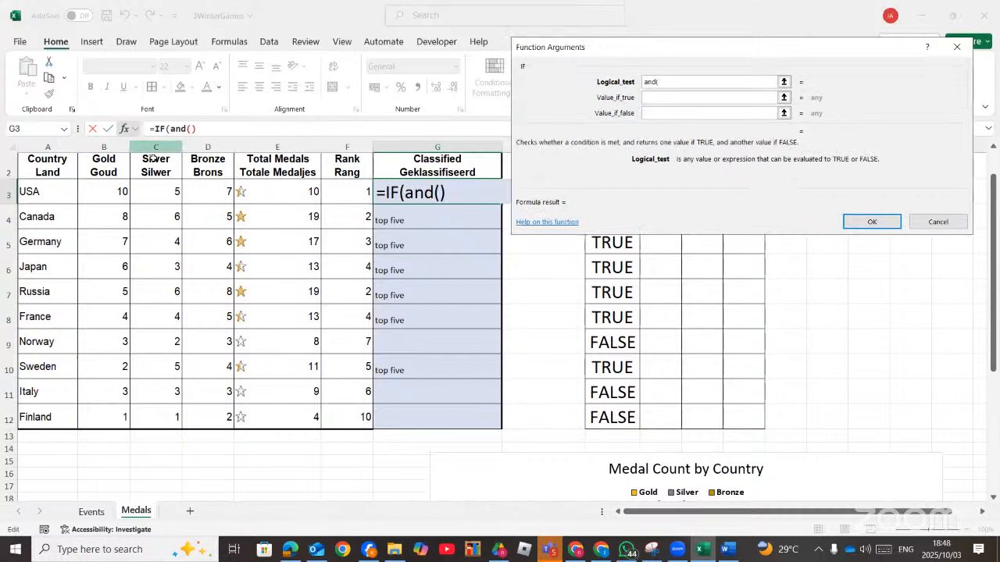
click(188, 129)
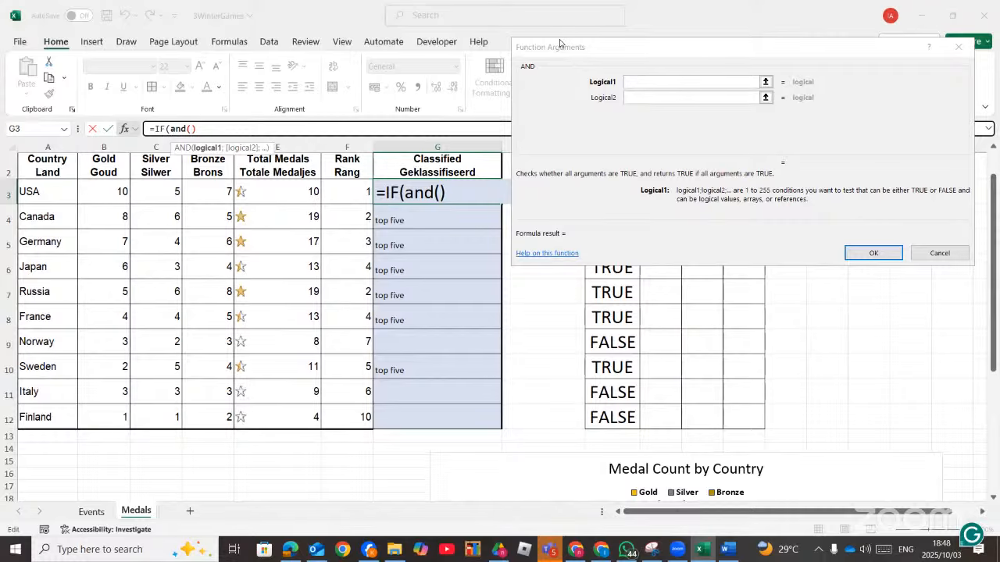
click(655, 85)
drag(639, 161, 712, 260)
Set the nested AND's conditions to F3<5 and F3>=1, and return to the IF arguments at Value_if_true
click(359, 190)
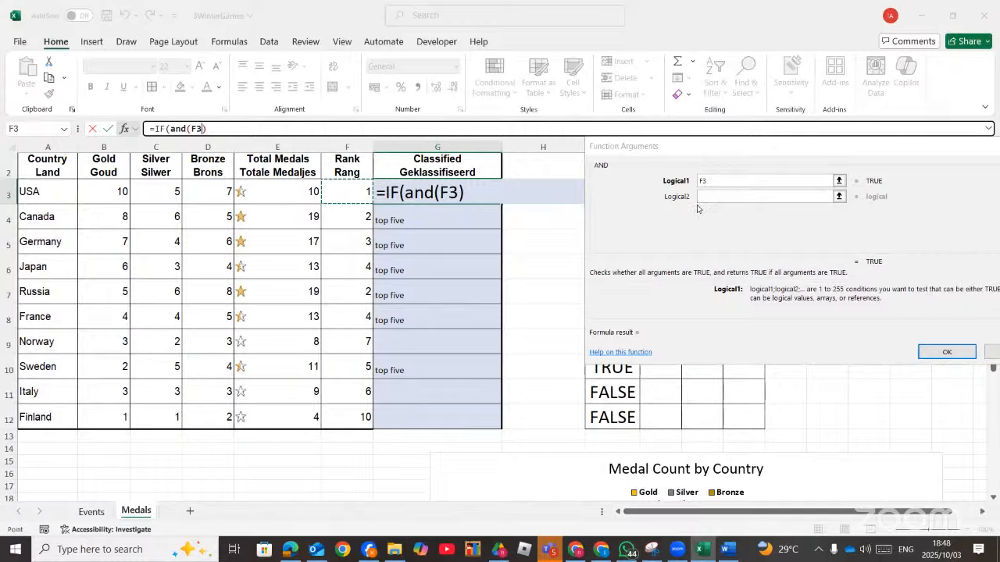
text(<=)
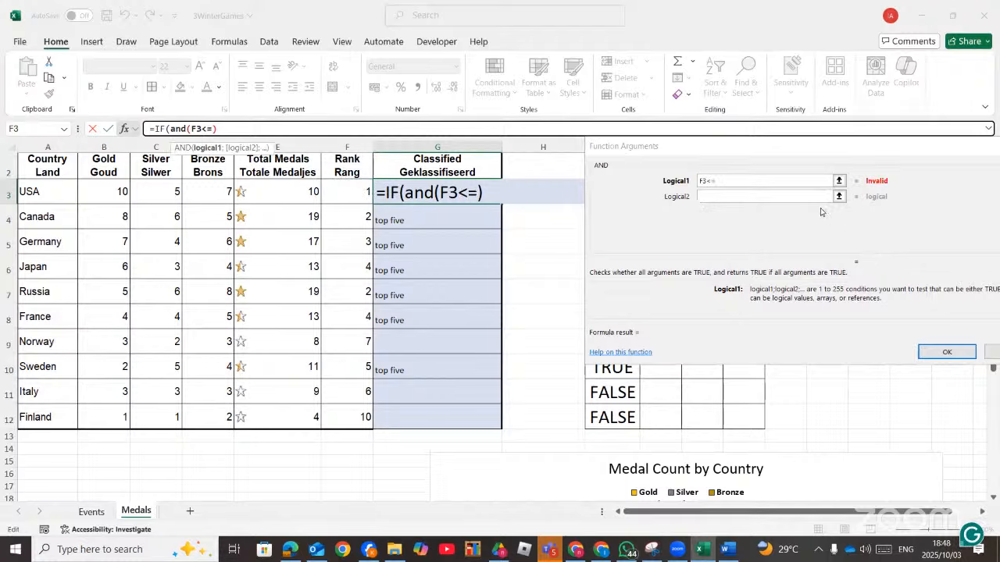
key(BackSpace)
text(5)
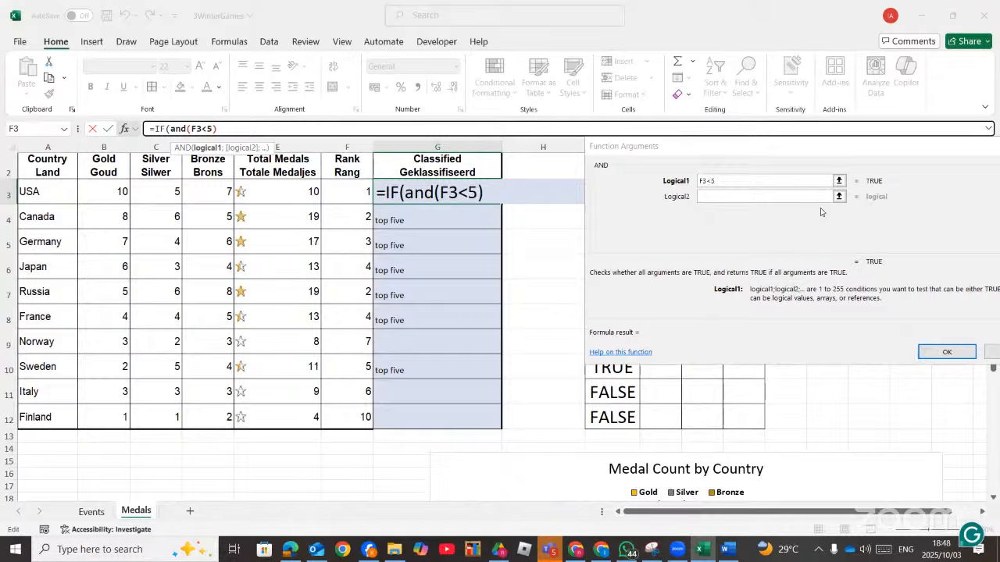
click(748, 196)
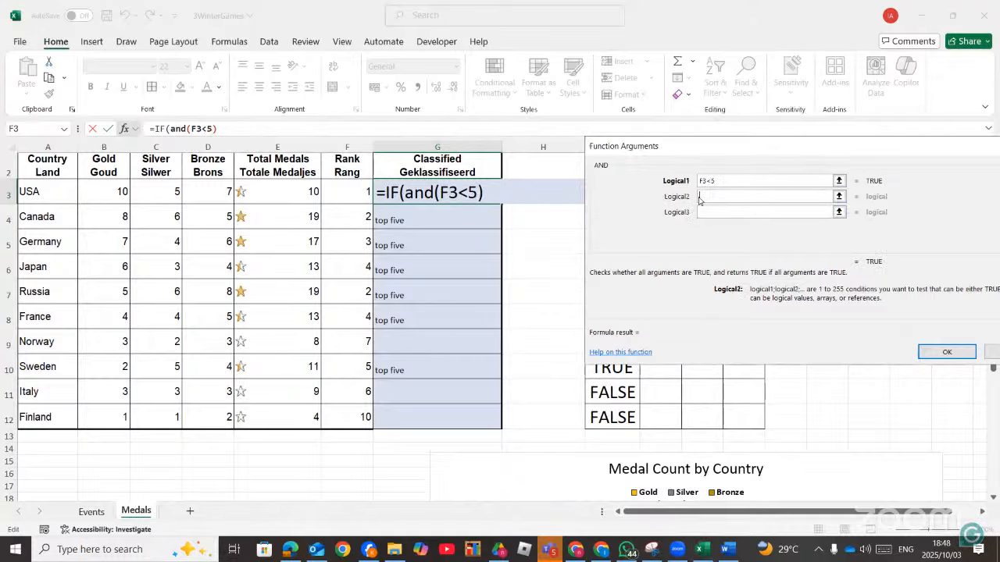
click(359, 200)
text(>=1)
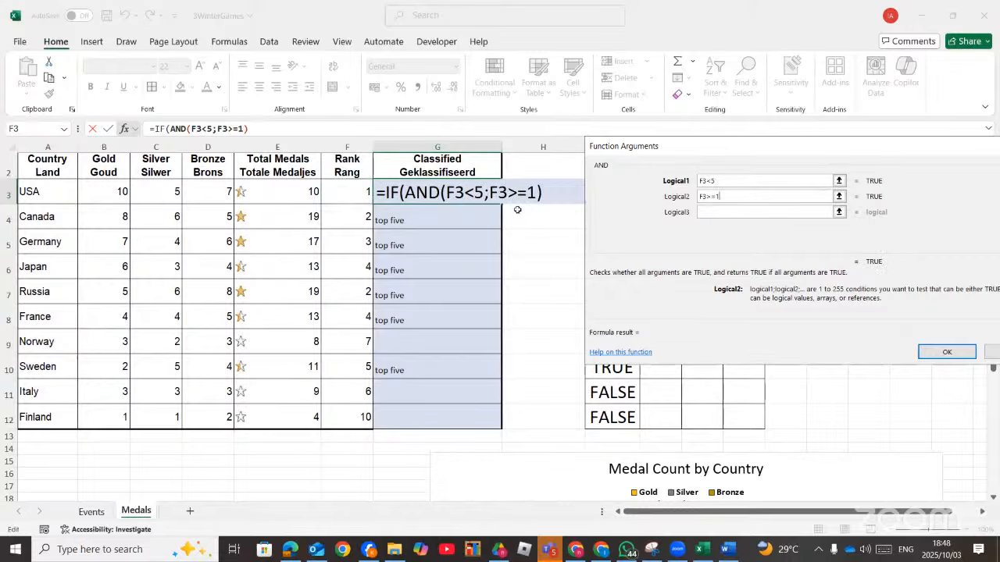
drag(863, 155, 761, 146)
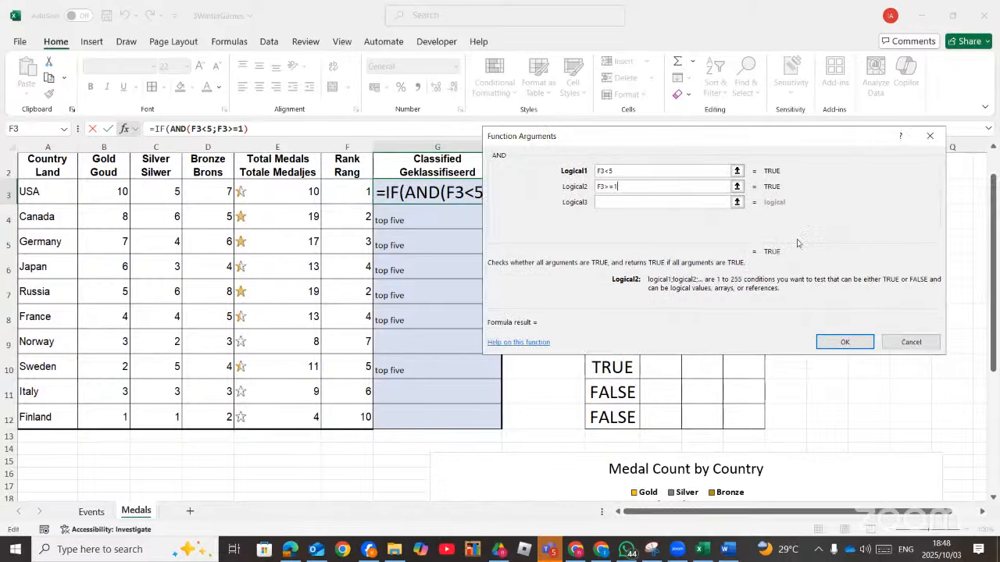
click(165, 128)
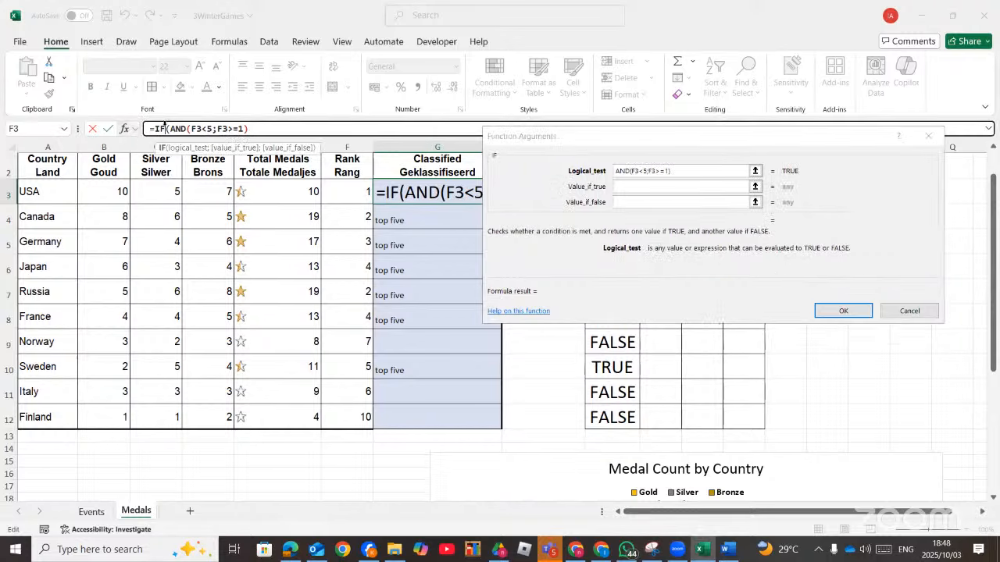
click(642, 182)
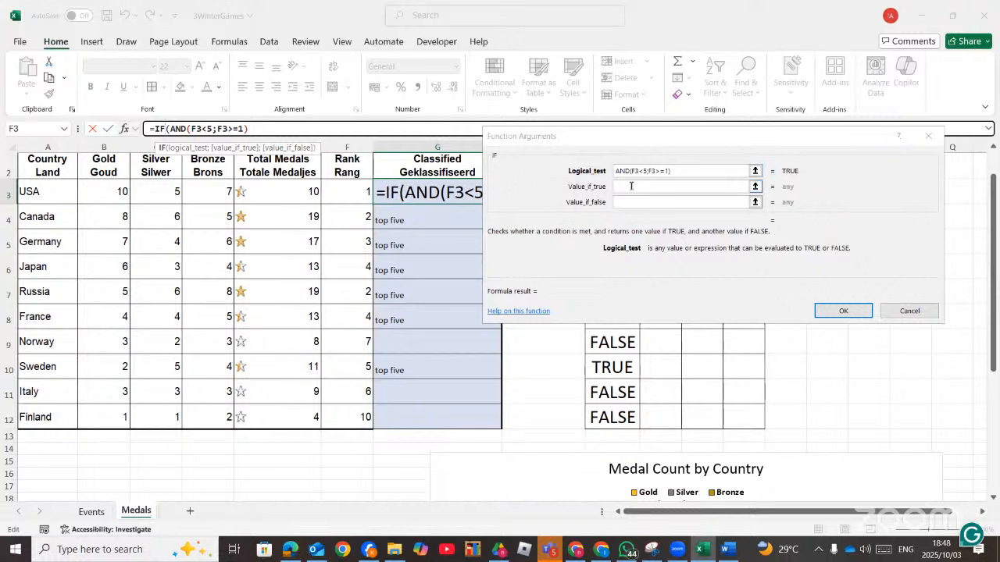
Set the IF in G3 to return "top five" when true and " " when false, and complete the formula
text(t)
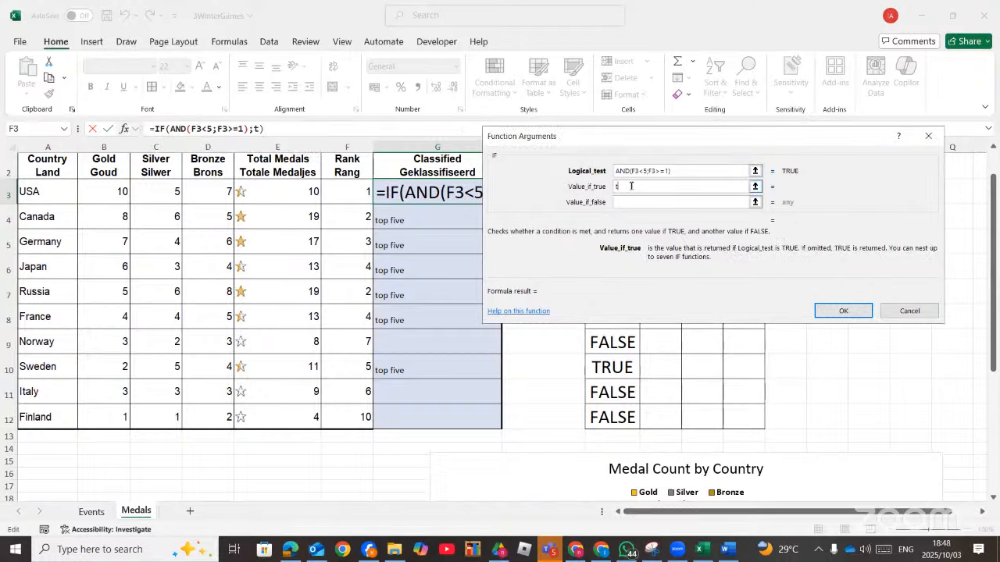
text(op five)
click(630, 202)
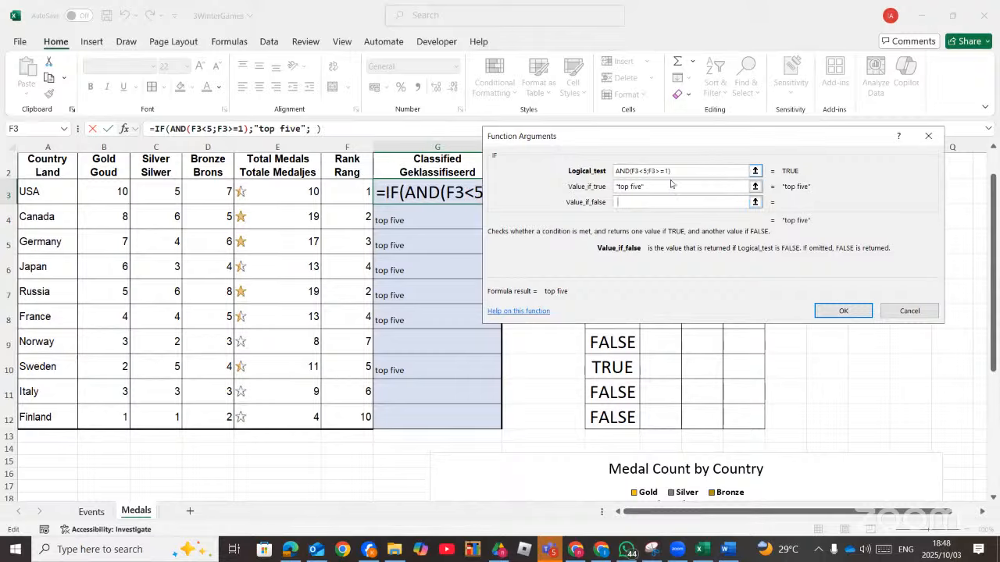
text(" ")
key(shift+Tab)
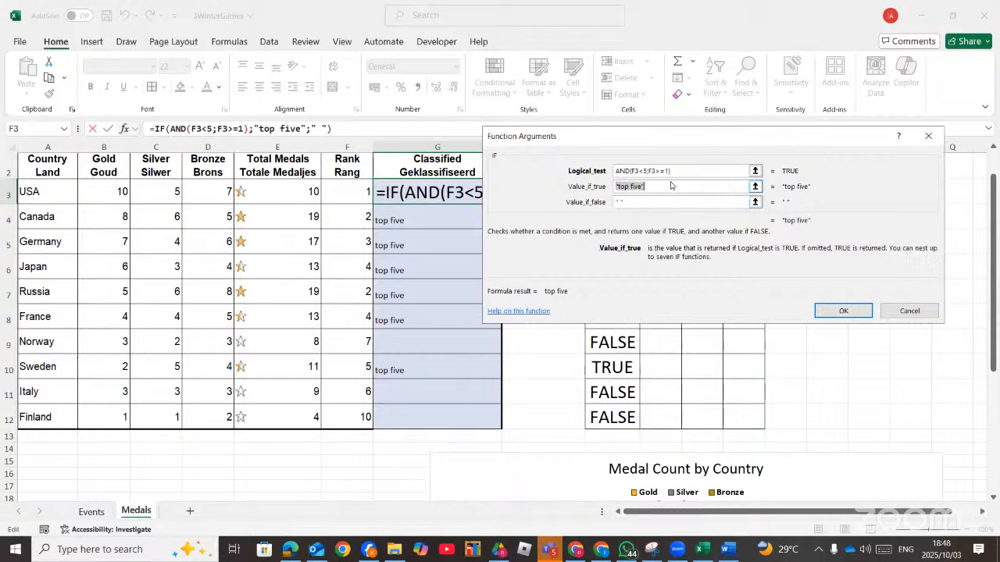
click(841, 314)
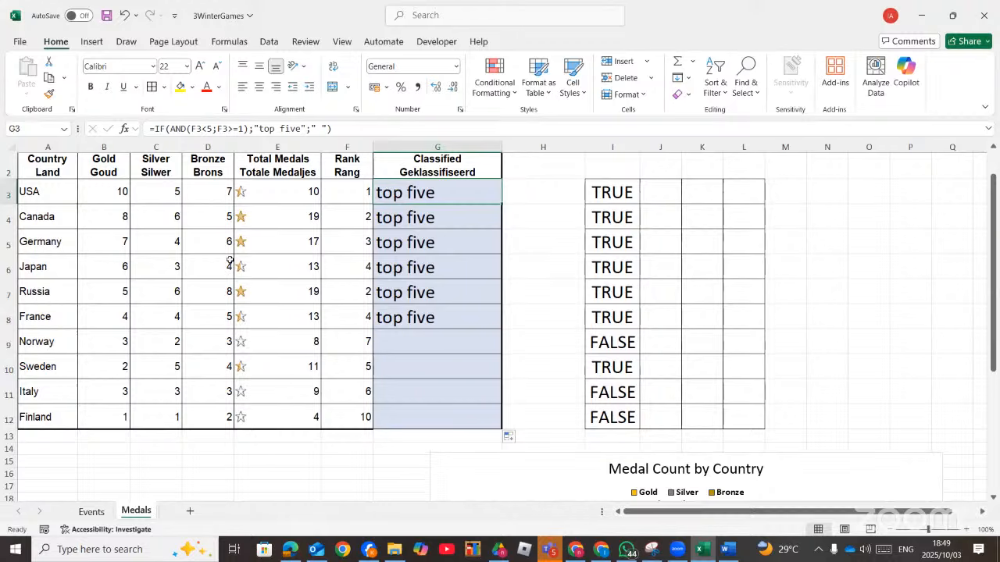
Change the first AND condition in G3 to F3<=5 and fill the formula down to G12
click(208, 128)
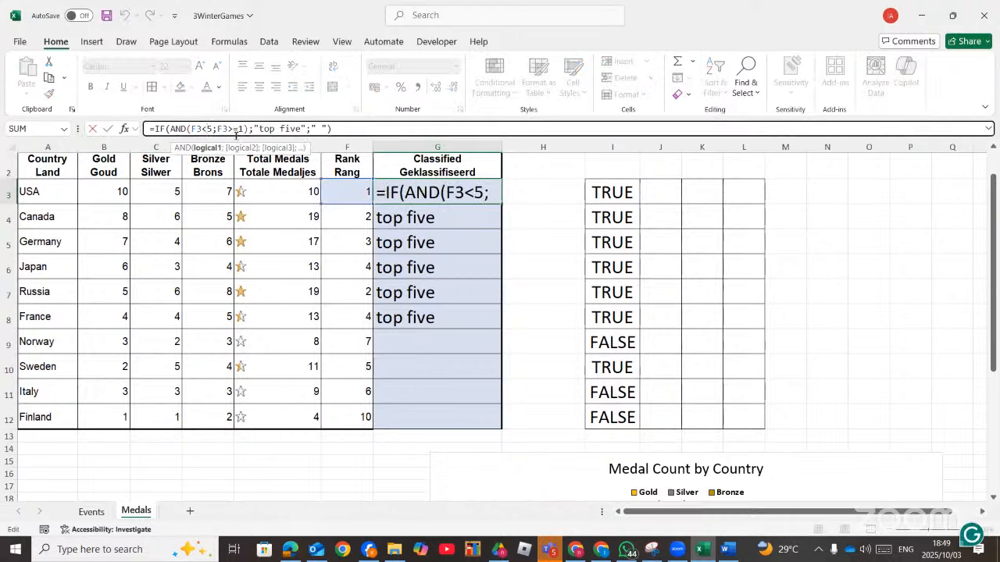
text(=)
key(Return)
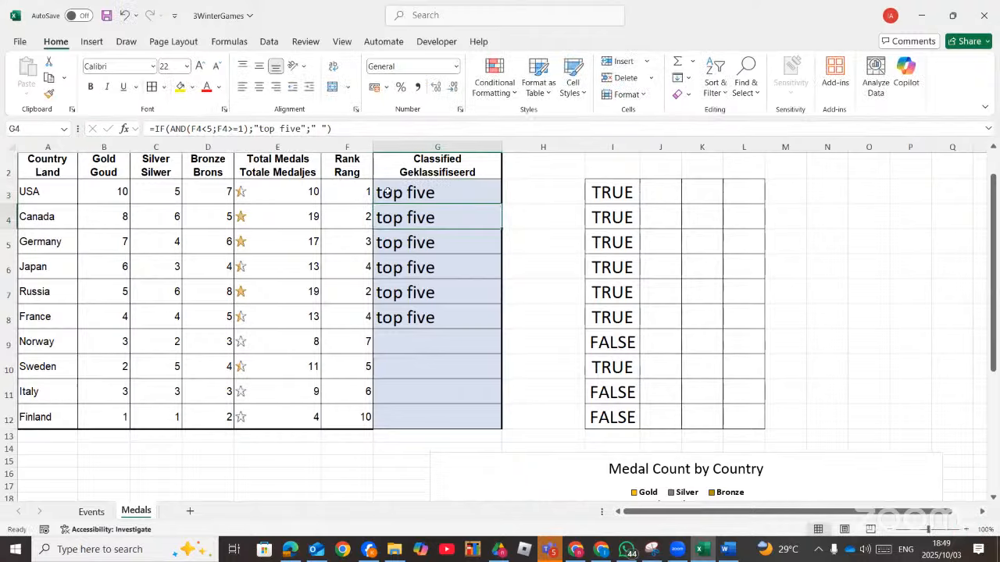
key(shift+Return)
double_click(500, 205)
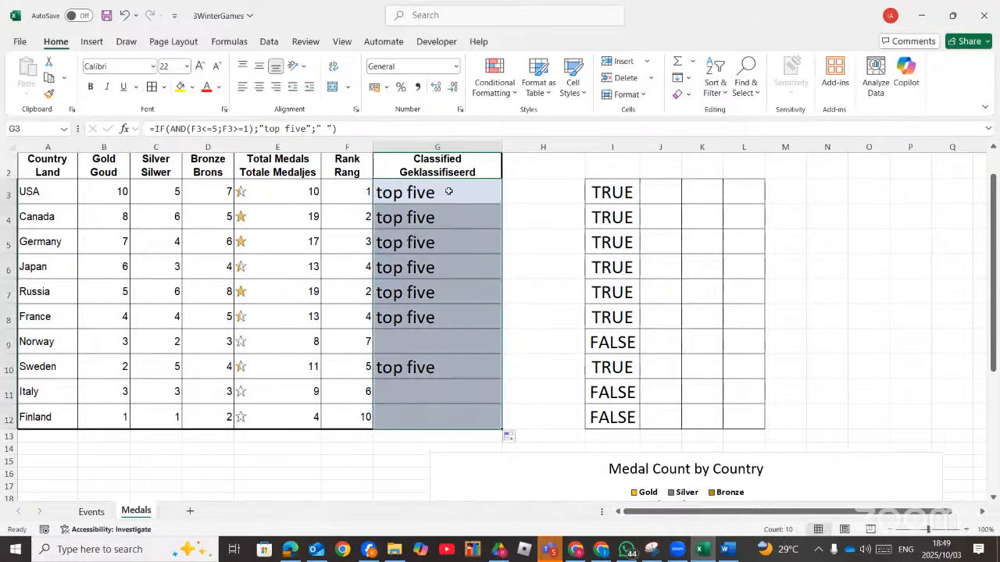
Consult question 3.9 in the exam PDF and move the Medal Count by Country chart beneath the medals table, clear of the columns beyond it
click(289, 548)
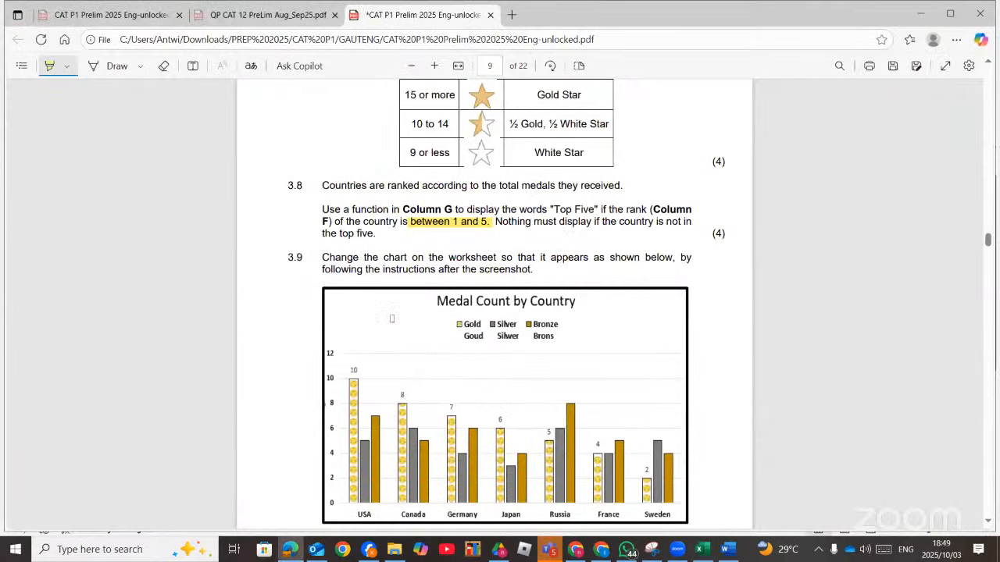
scroll(376, 359, down, 5)
scroll(380, 359, up, 2)
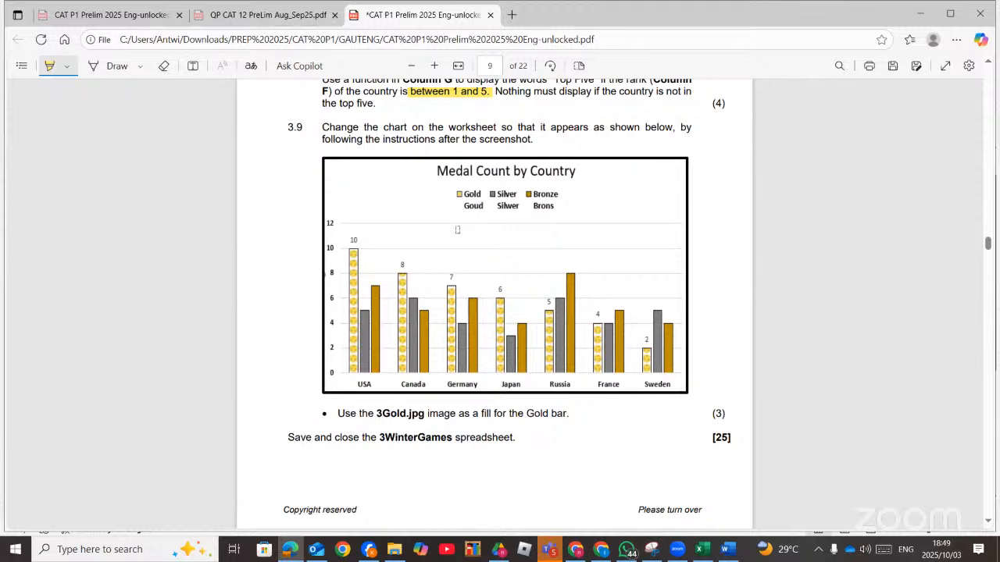
key(alt+Tab)
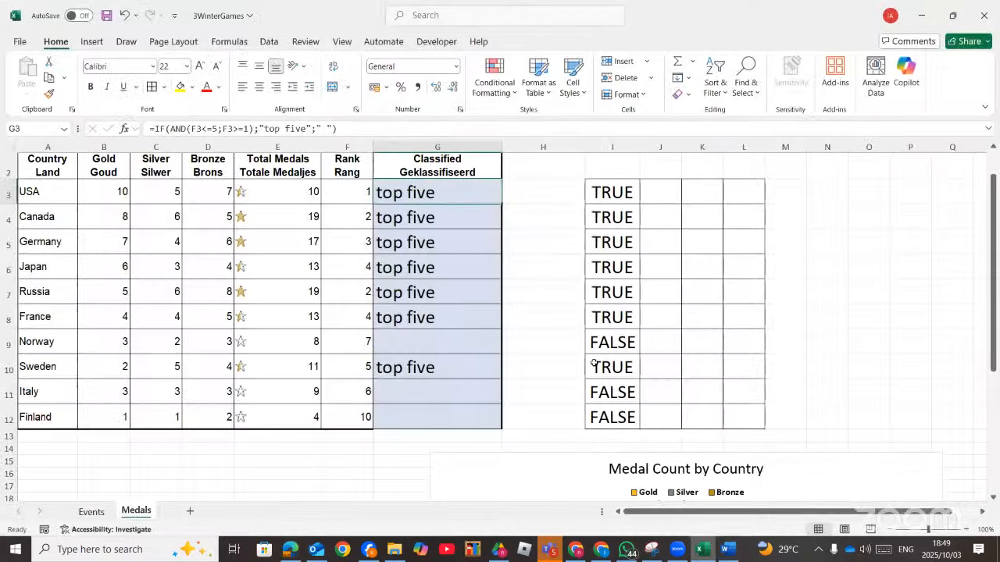
scroll(593, 366, down, 3)
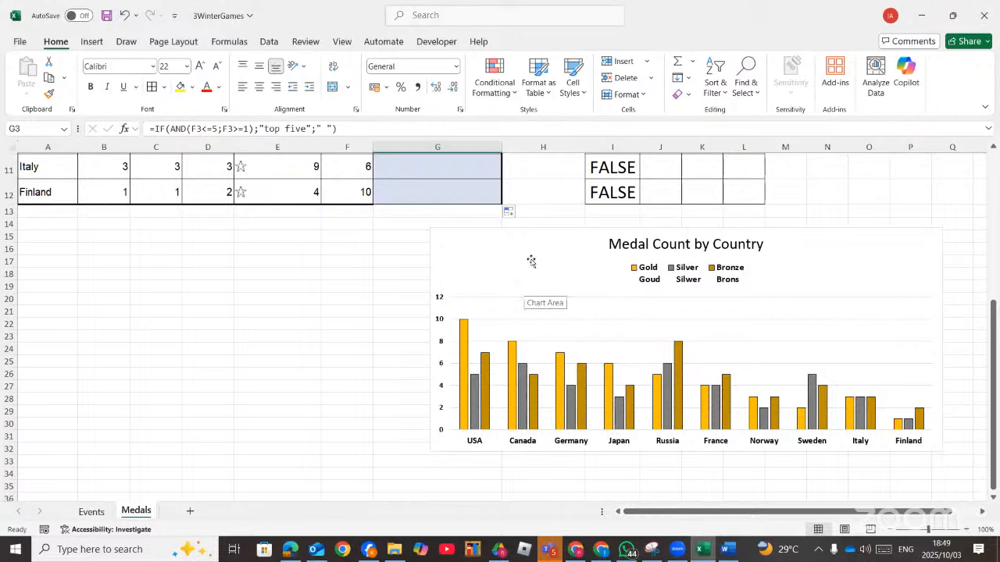
drag(530, 260, 304, 266)
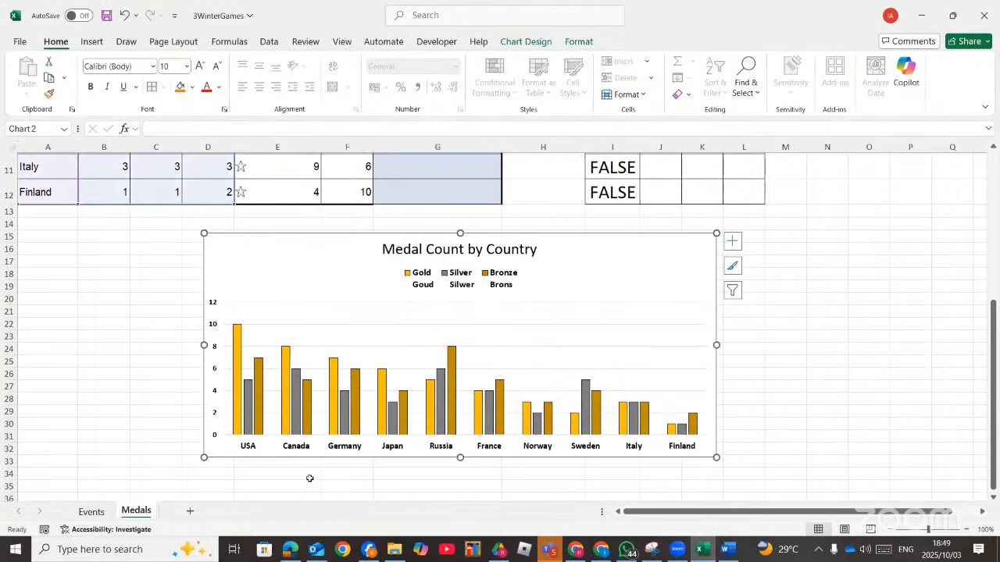
click(290, 550)
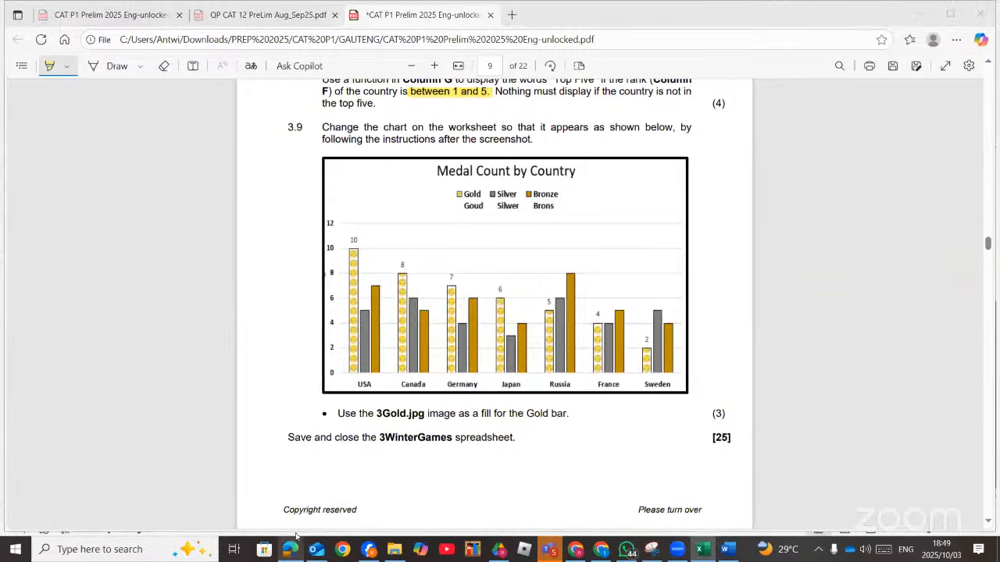
click(296, 547)
Fill the chart's Gold series with the 3Gold.jpg picture from Downloads, PREP 2025, CAT P1, GAUTENG, P1 Prelim 2025 DATA
click(239, 341)
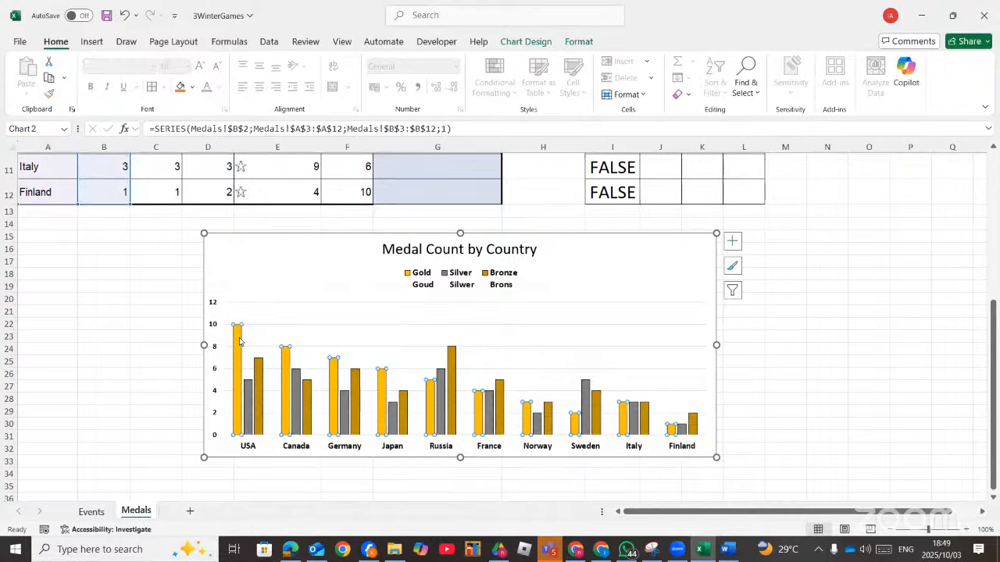
right_click(240, 341)
click(269, 301)
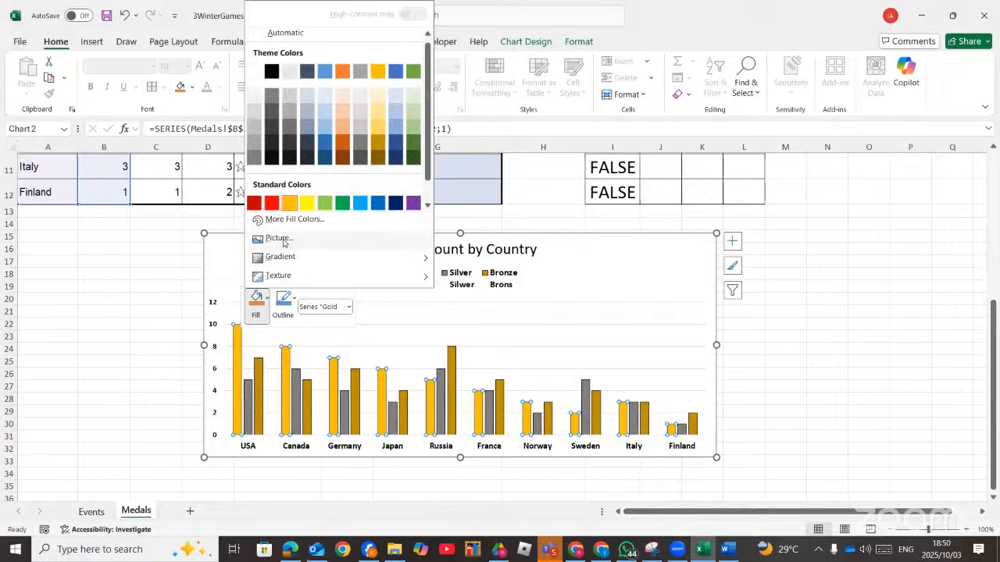
click(279, 238)
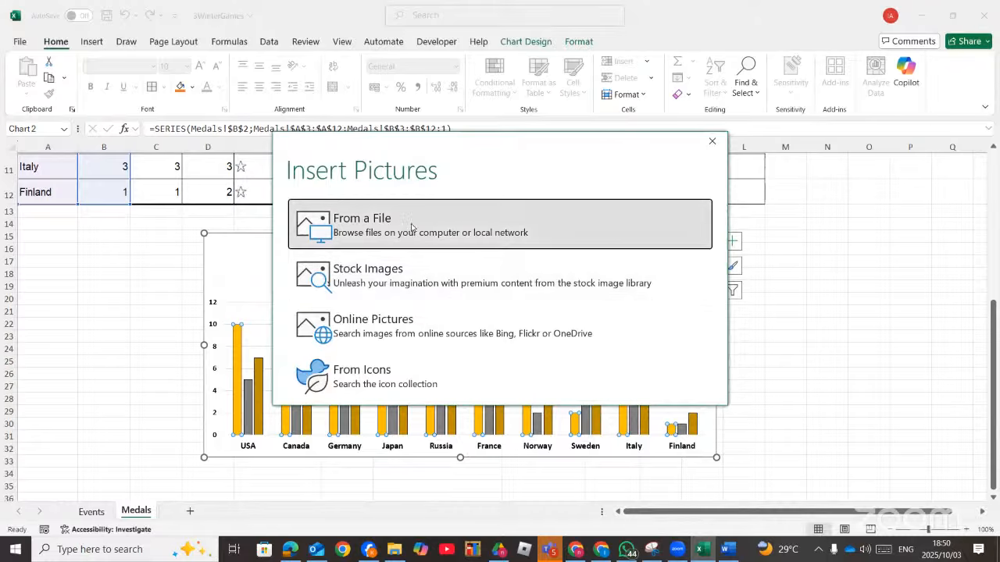
click(411, 227)
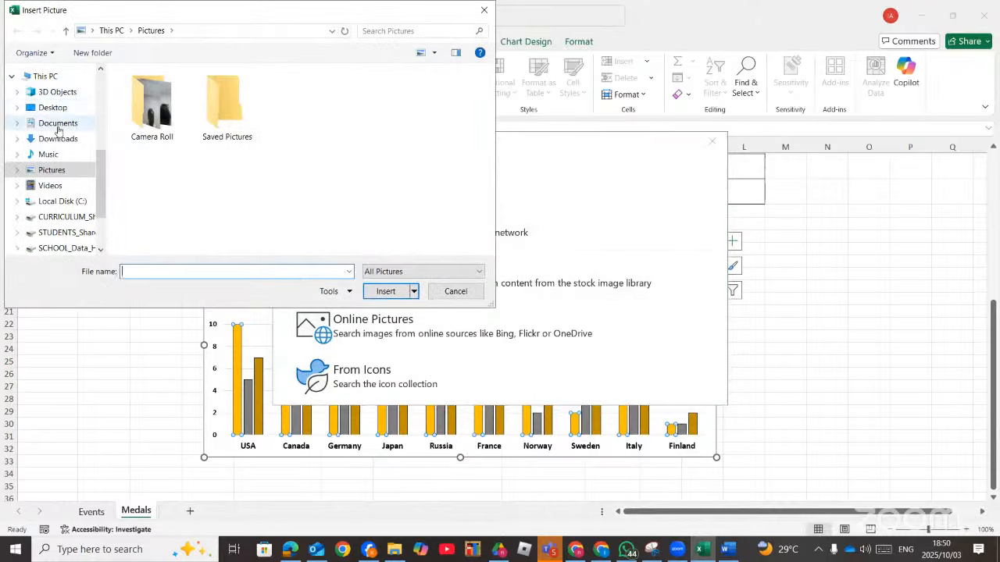
click(58, 139)
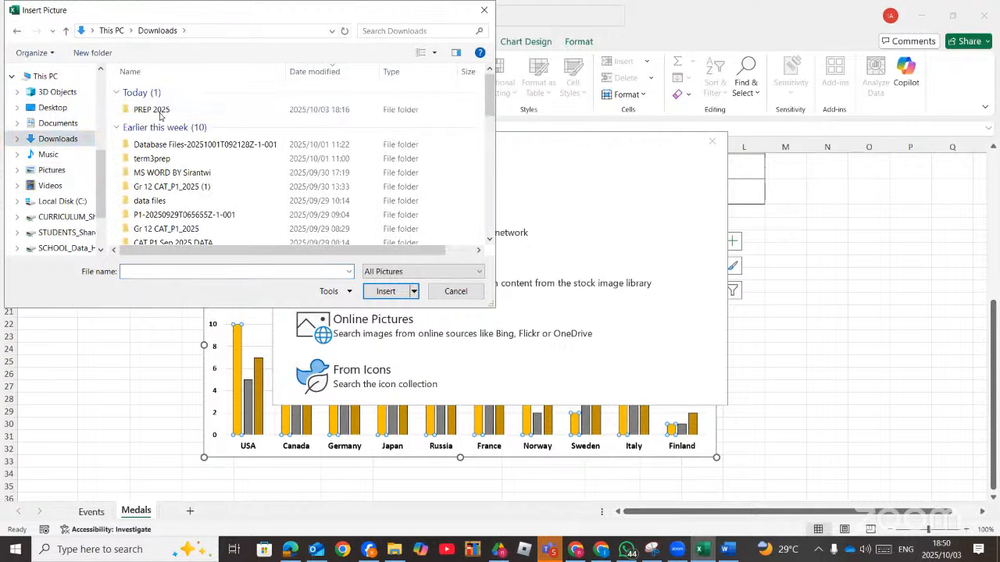
double_click(161, 109)
double_click(168, 92)
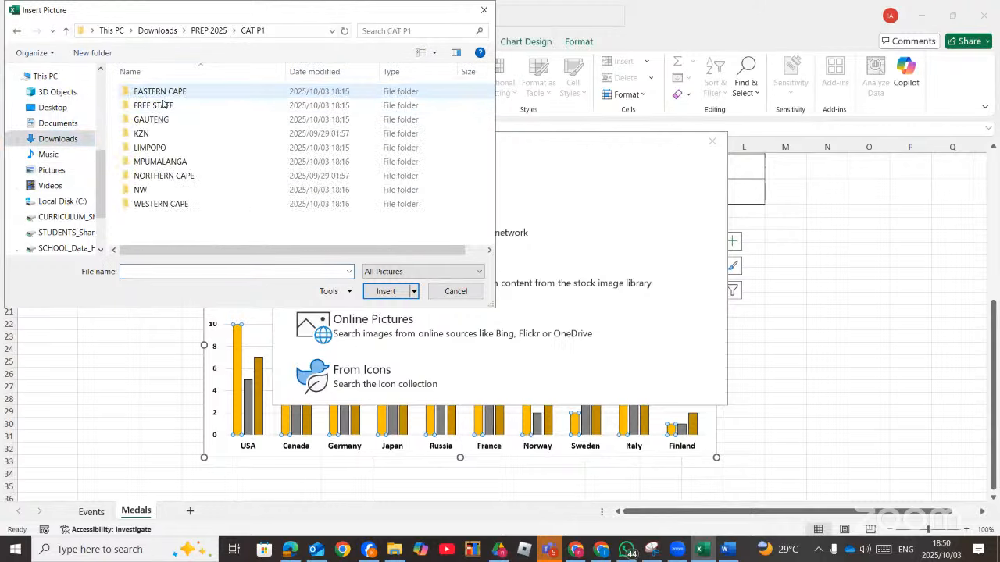
double_click(167, 119)
double_click(171, 92)
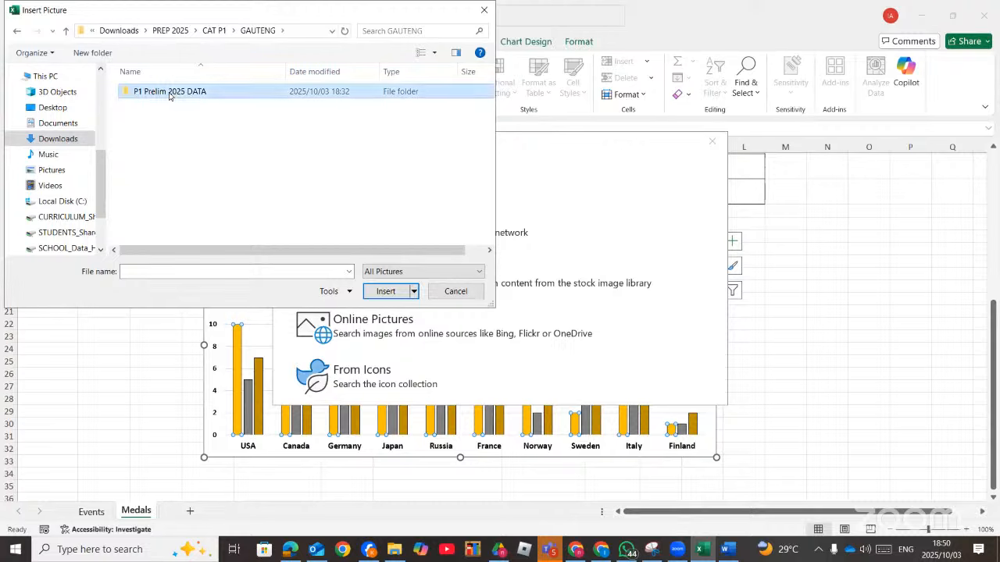
double_click(304, 117)
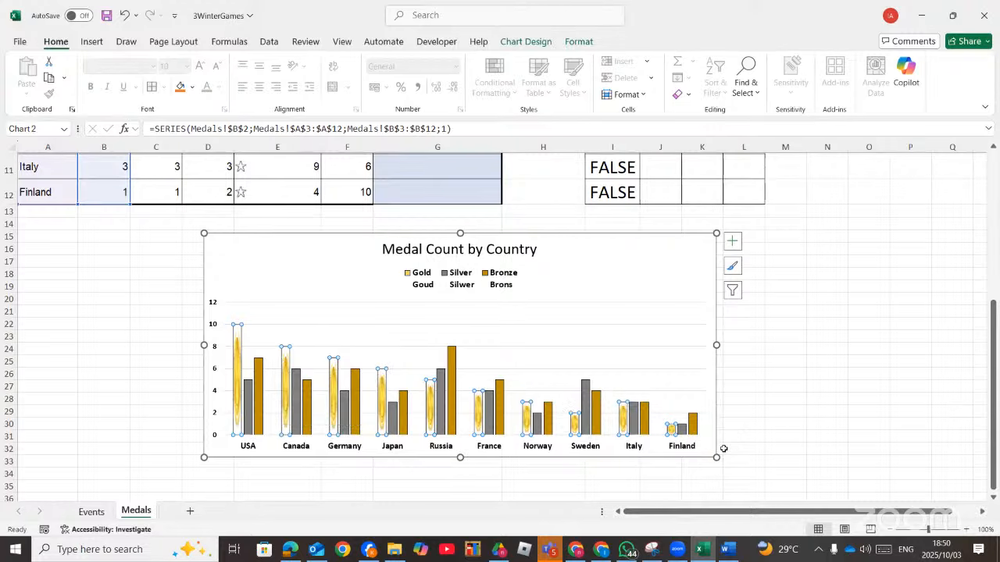
Set the Gold series' picture fill to Stack in the data series formatting
right_click(623, 423)
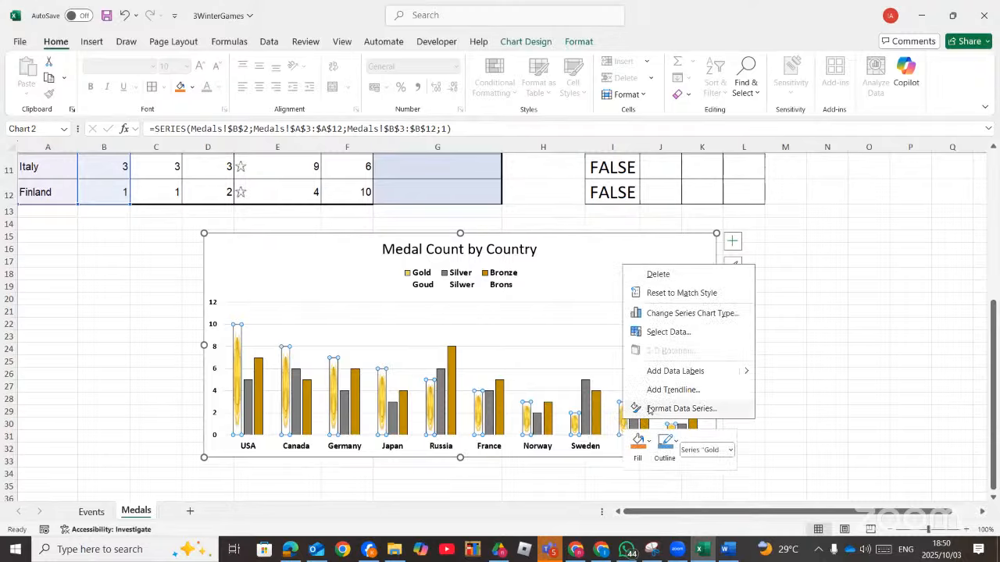
click(648, 409)
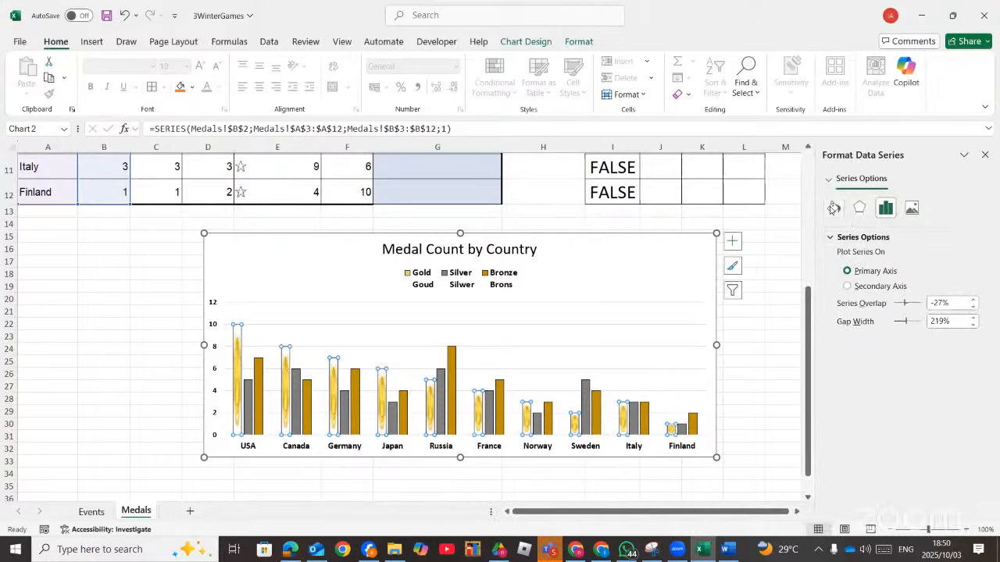
click(835, 208)
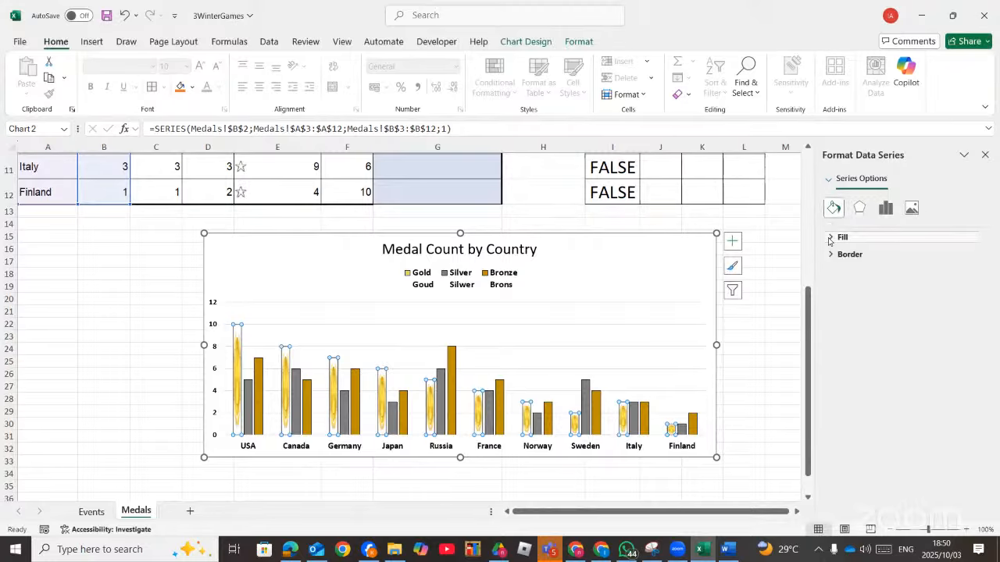
click(830, 238)
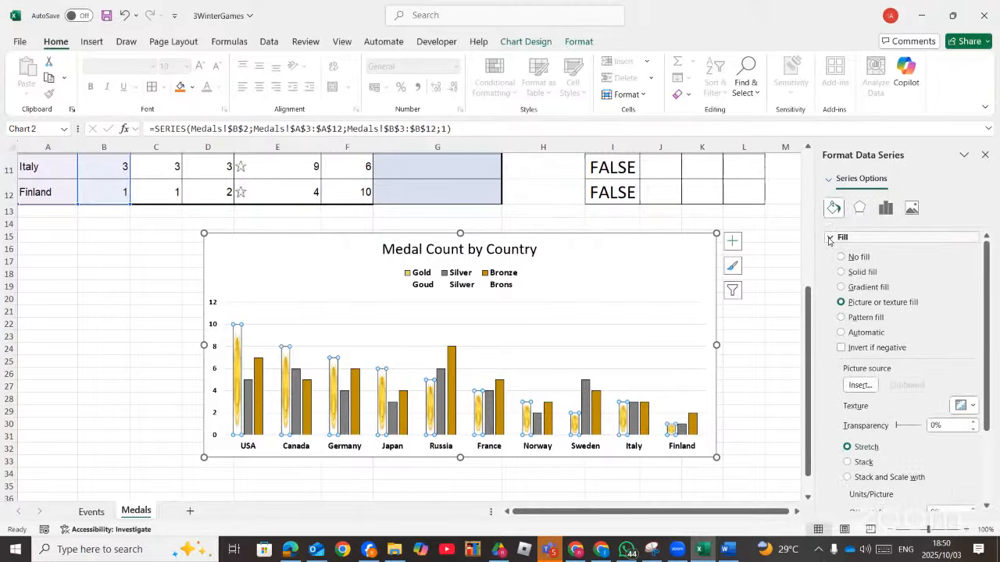
click(855, 467)
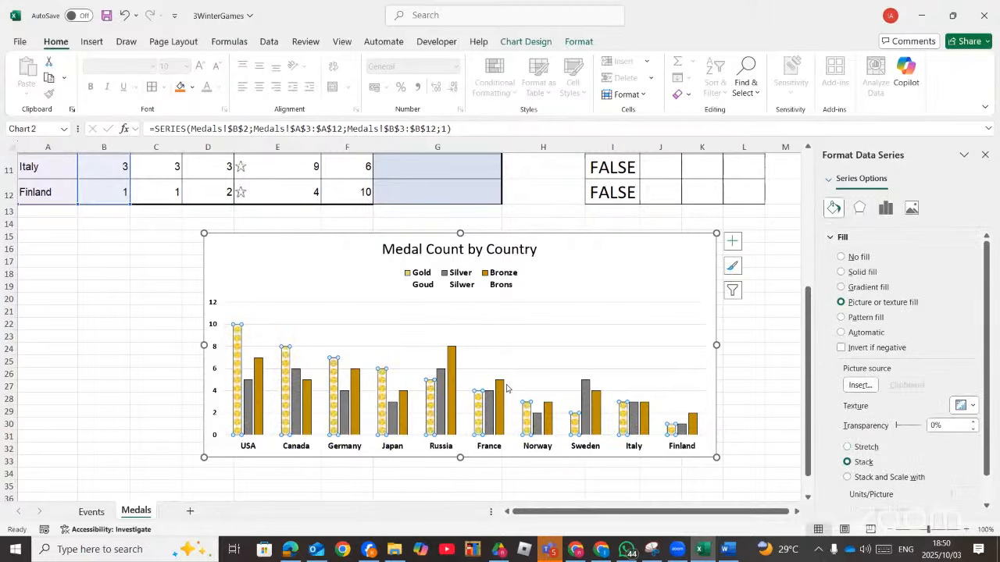
Compare the chart with the exam's 3.9 screenshot and add data labels to the Gold series
click(289, 553)
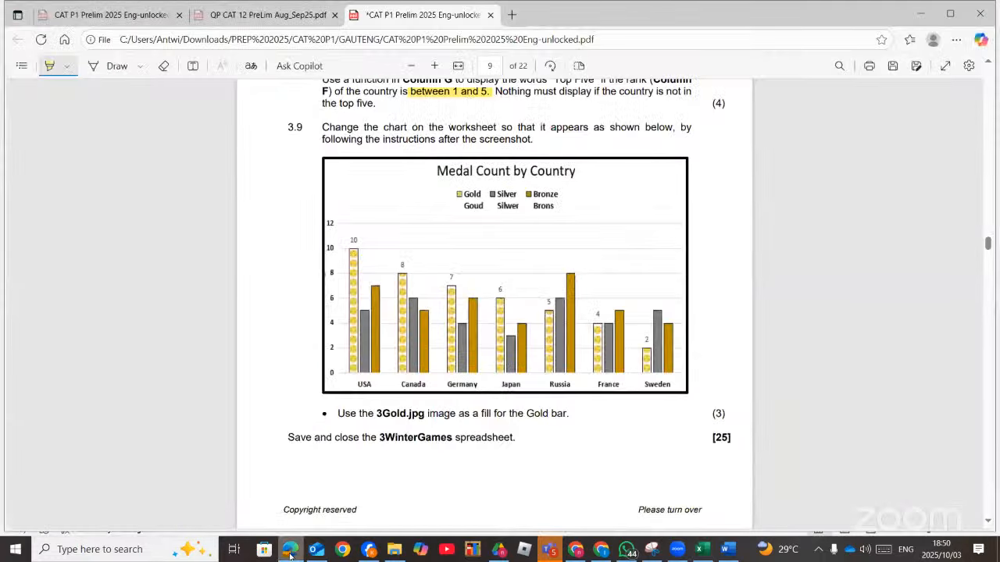
click(290, 553)
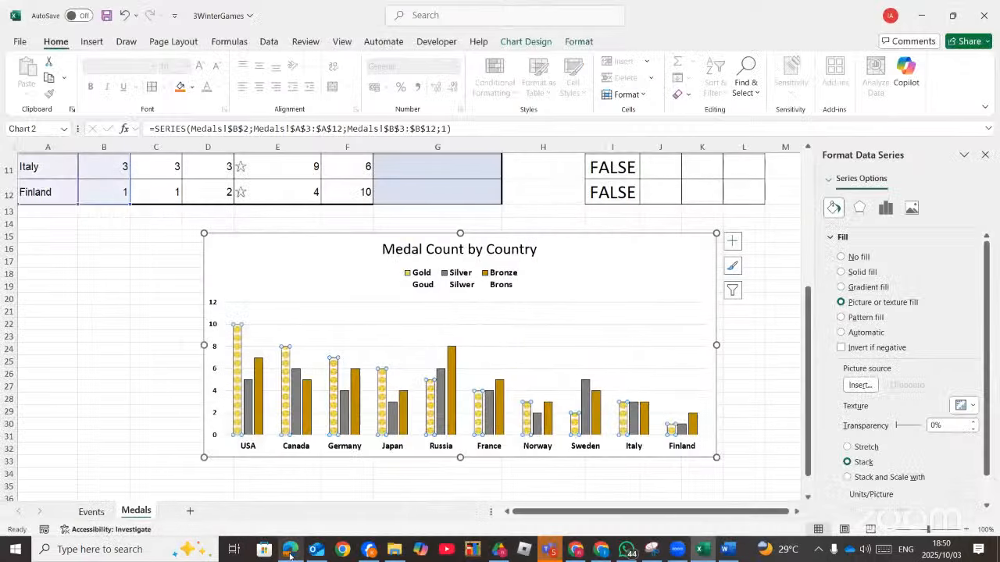
click(290, 553)
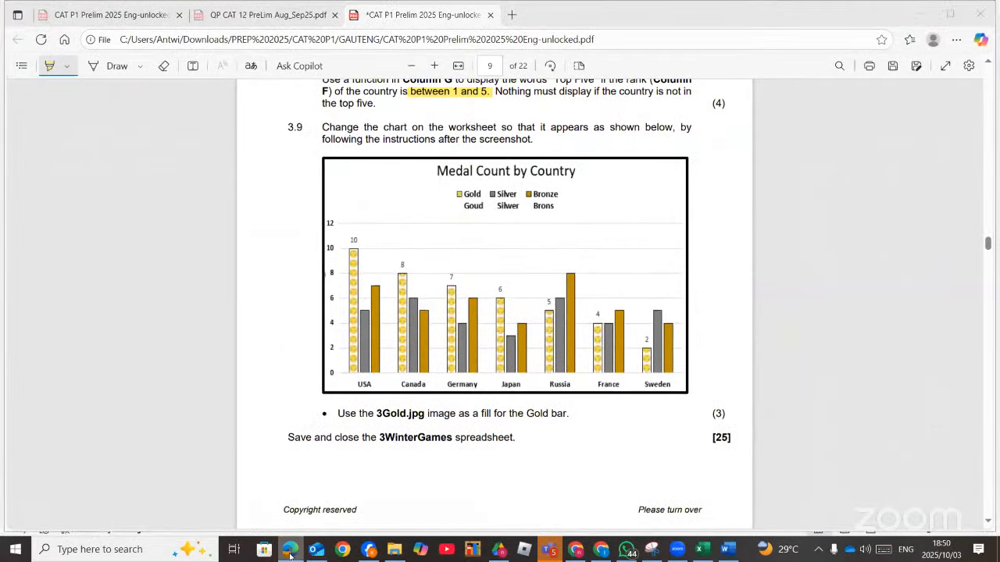
click(290, 553)
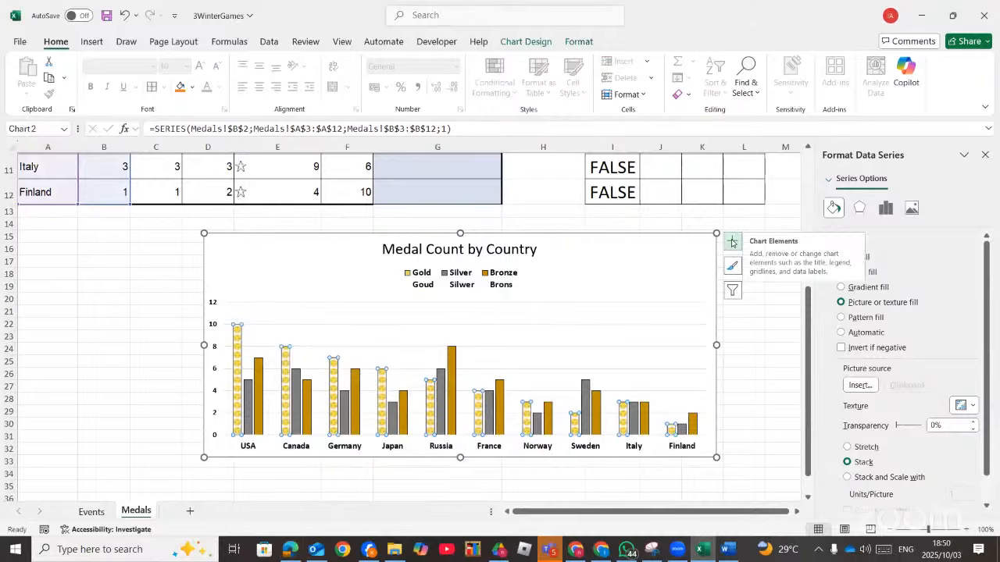
click(732, 243)
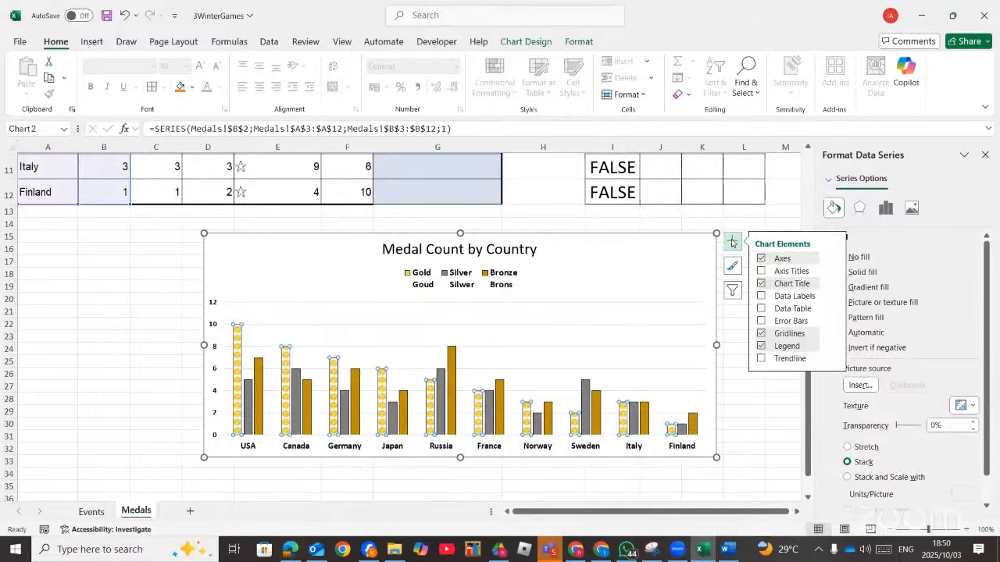
click(767, 298)
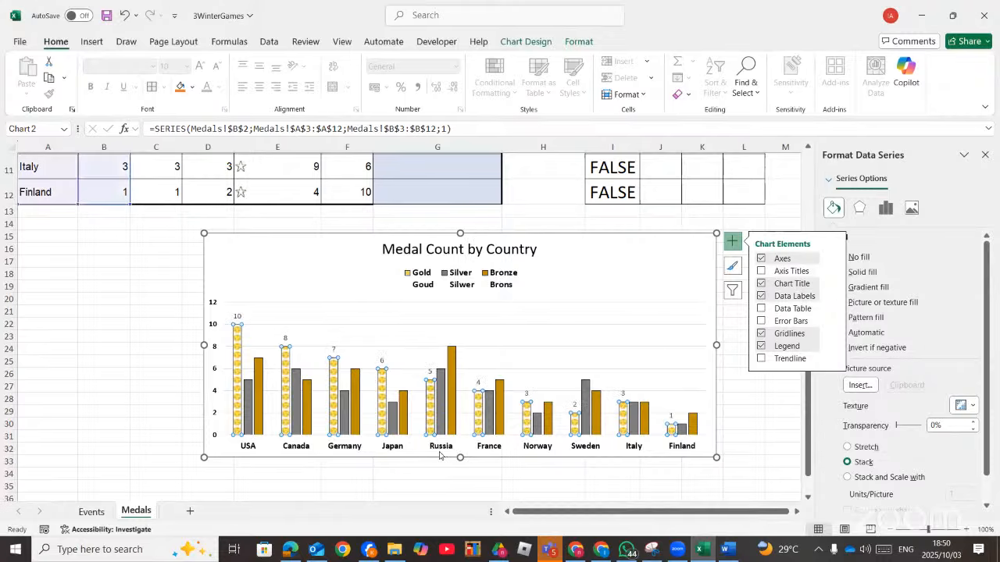
Compare the Medal Count by Country chart with the screenshot for question 3.9 in the exam PDF
click(289, 551)
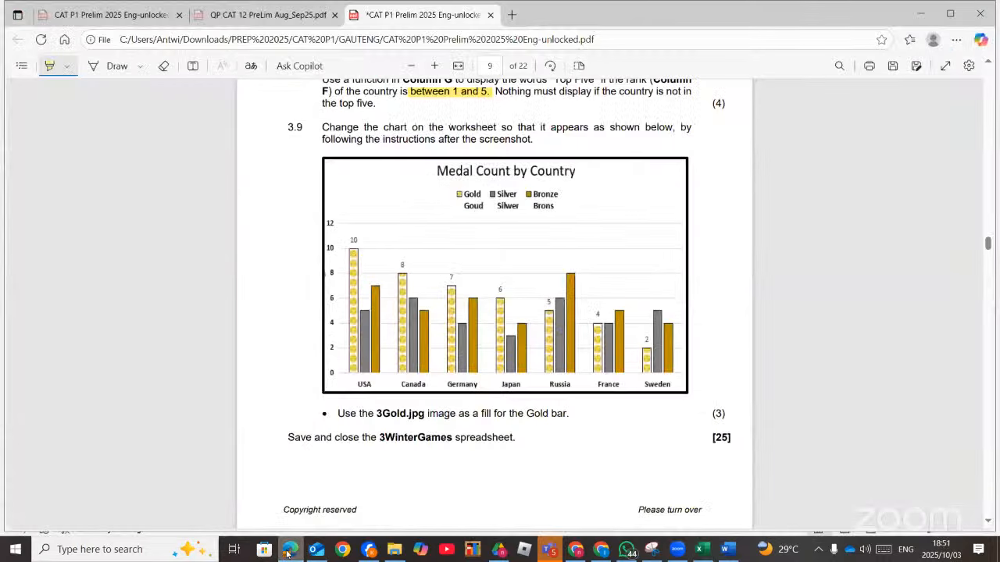
click(289, 551)
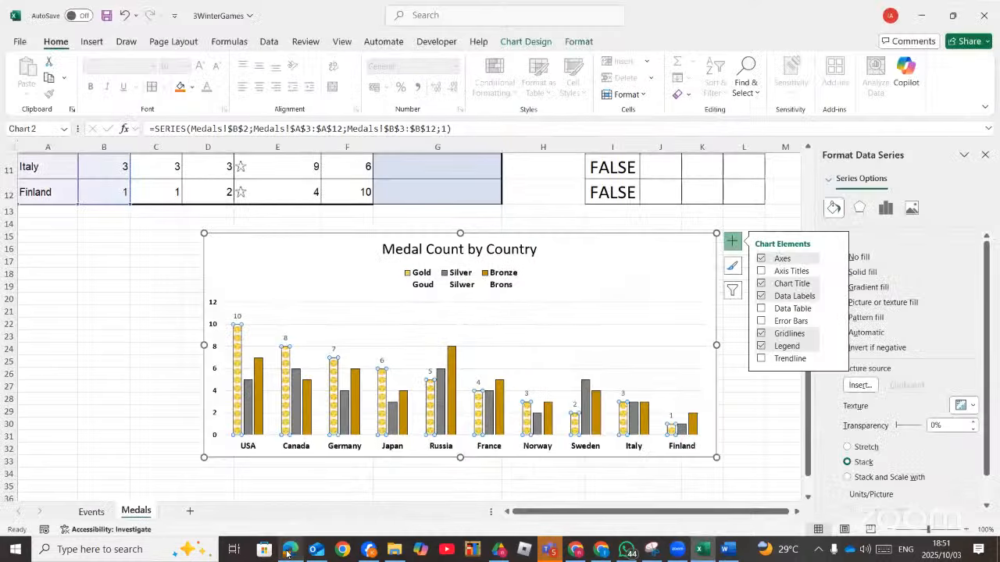
click(289, 551)
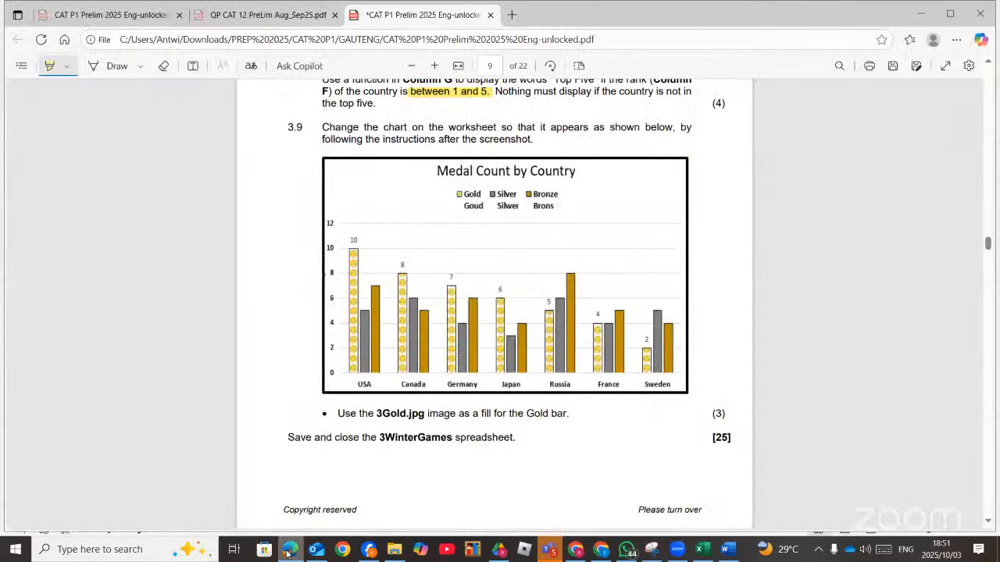
click(289, 550)
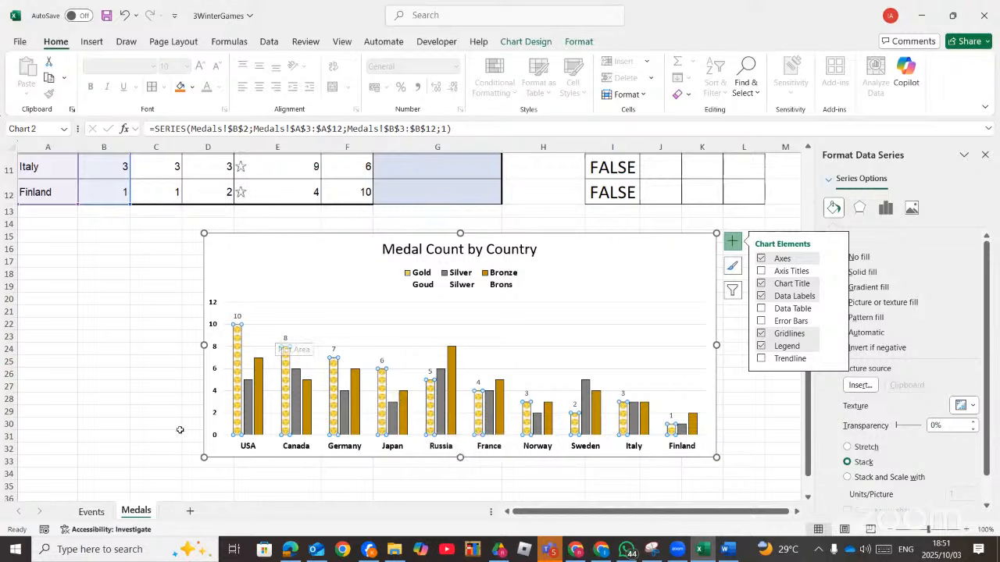
Check the live stream's chat in YouTube Studio and read the Question 4 notes and tasks in the exam PDF
click(290, 549)
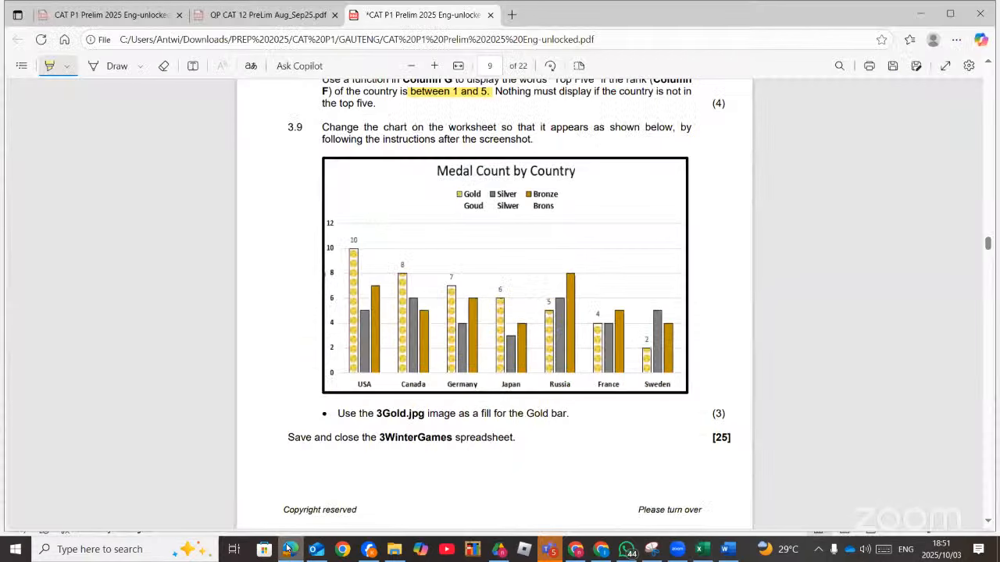
scroll(640, 498, down, 3)
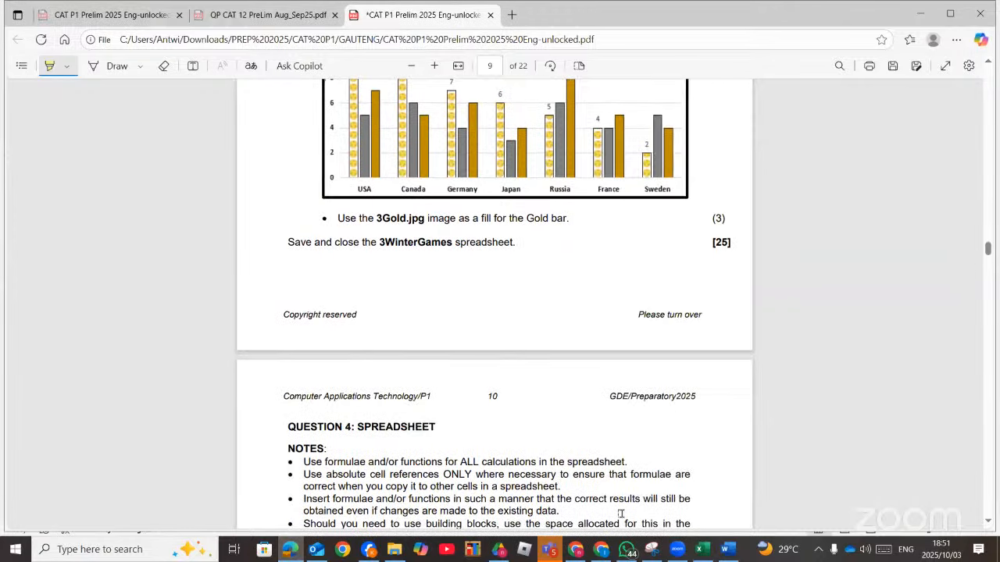
mouse_move(575, 549)
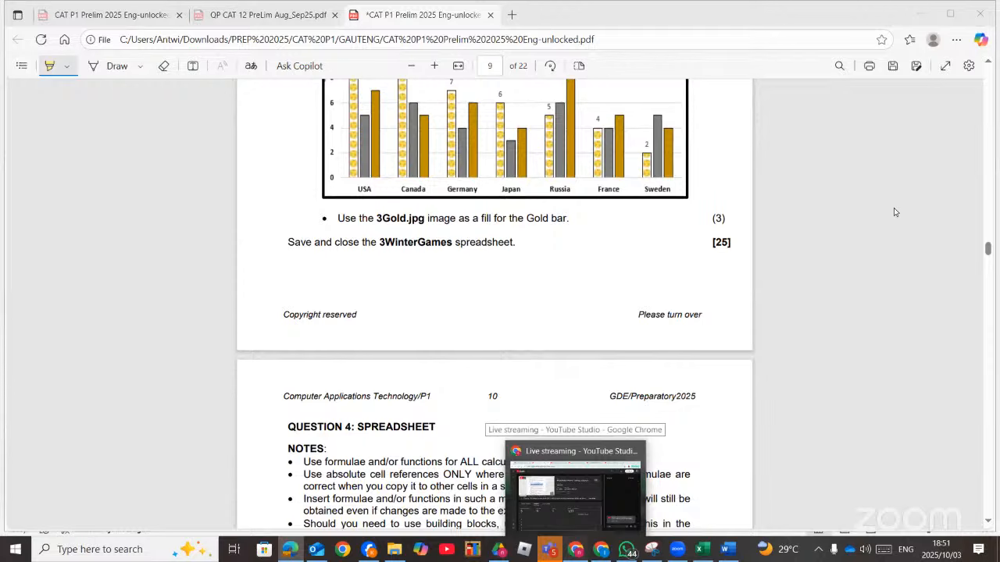
key(alt+Tab)
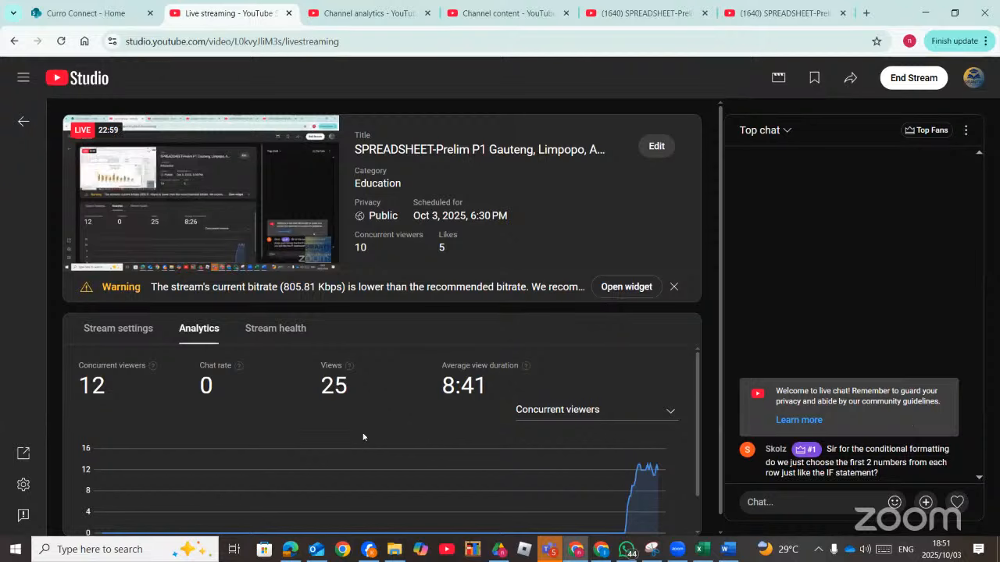
click(291, 550)
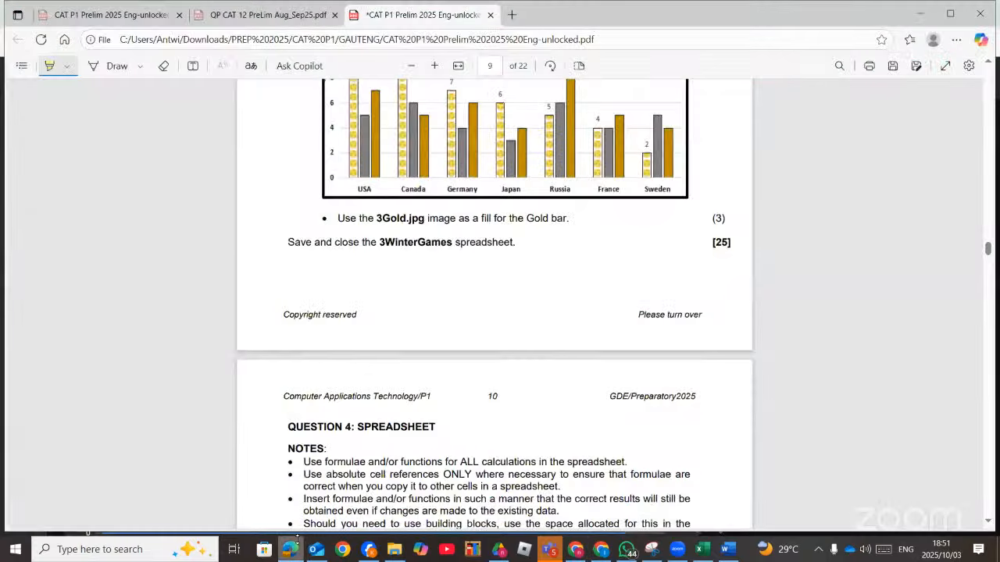
scroll(393, 393, down, 1)
scroll(393, 393, down, 4)
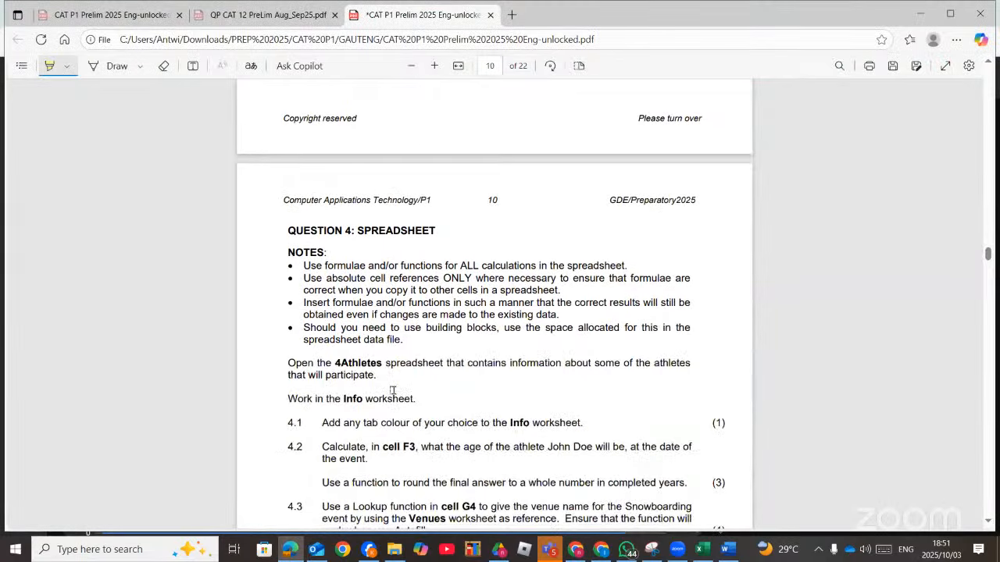
scroll(395, 389, down, 1)
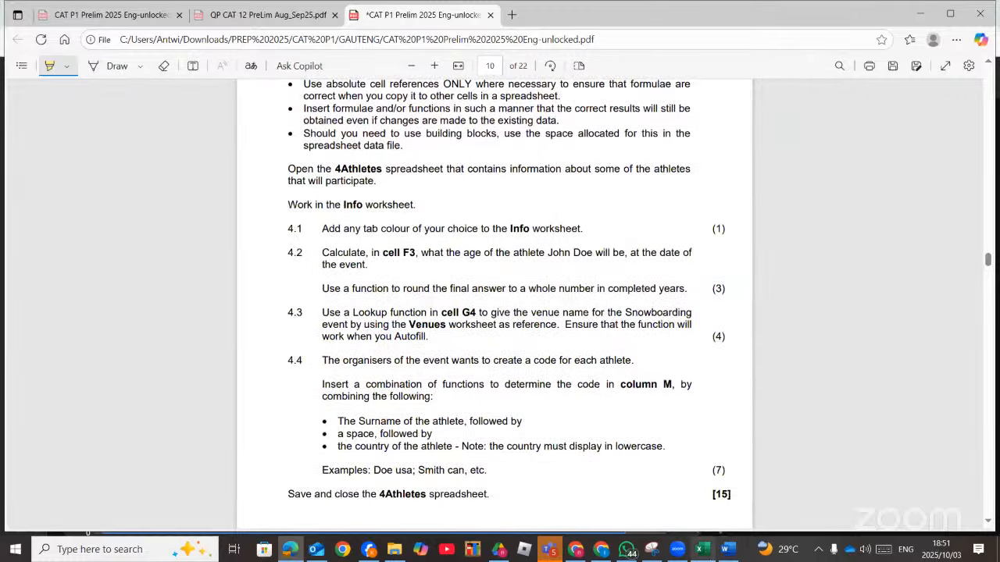
Close the 3WinterGames workbook without saving its changes
click(707, 555)
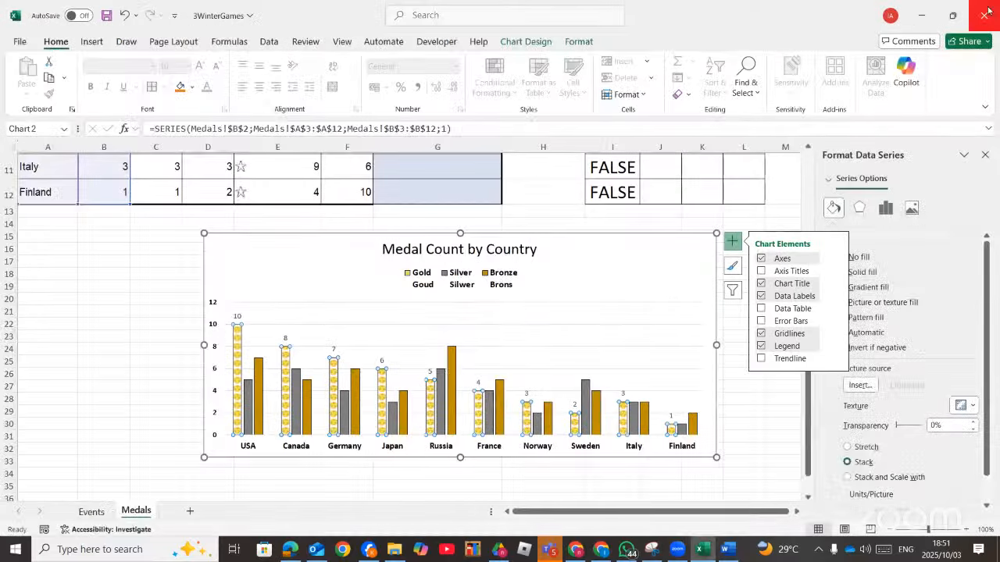
key(alt+F4)
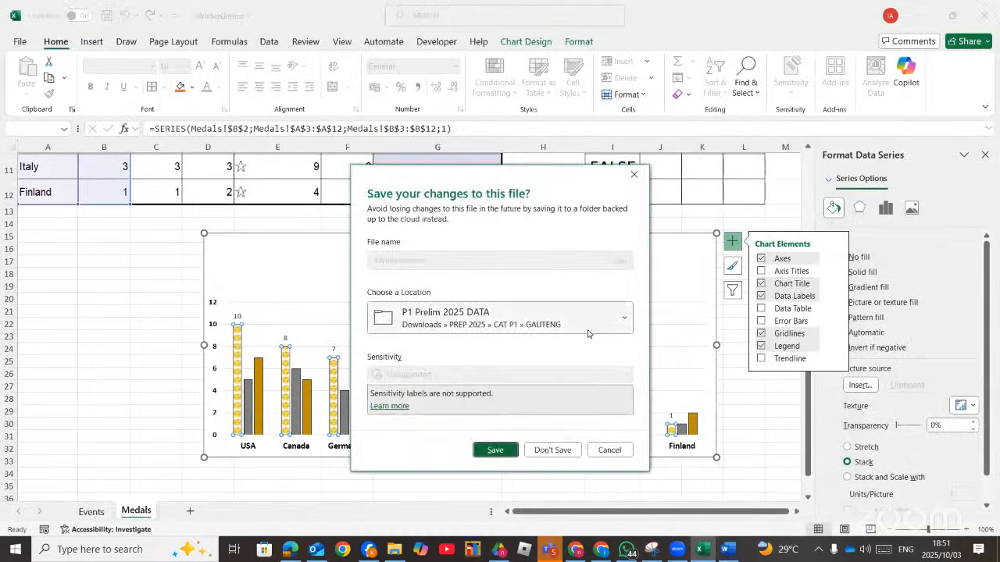
click(552, 450)
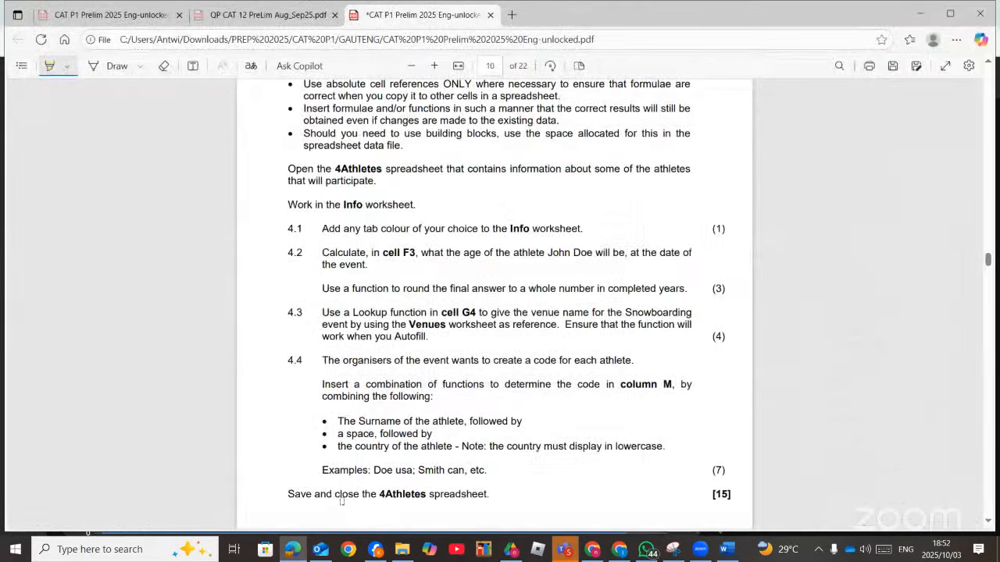
Open the 4Athletes workbook from the P1 Prelim 2025 DATA folder
click(402, 549)
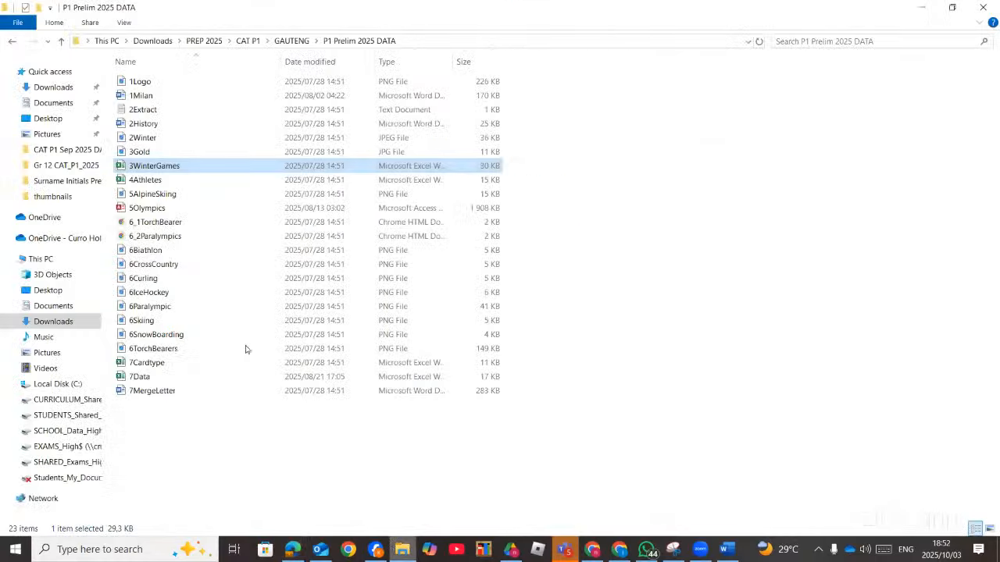
click(119, 180)
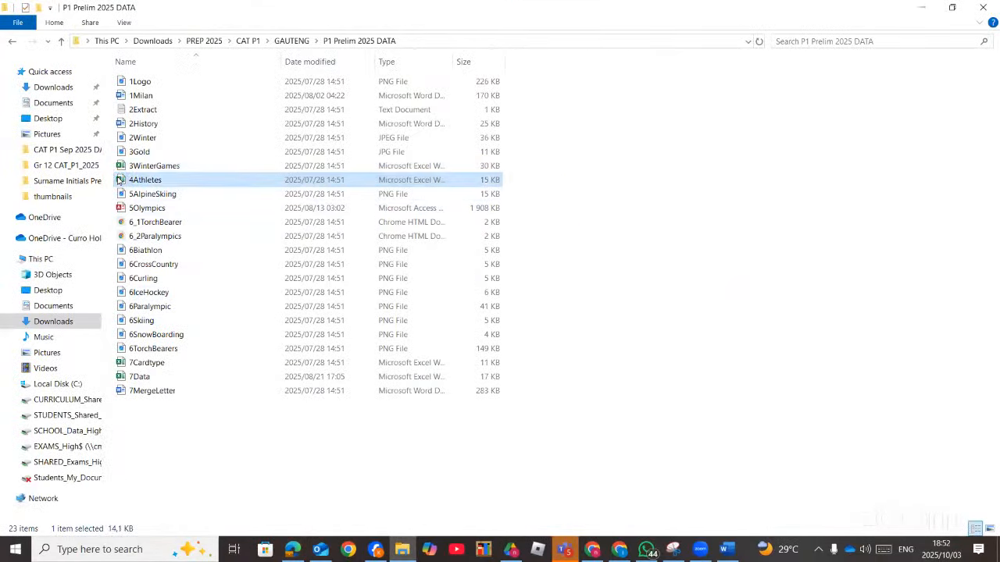
double_click(119, 179)
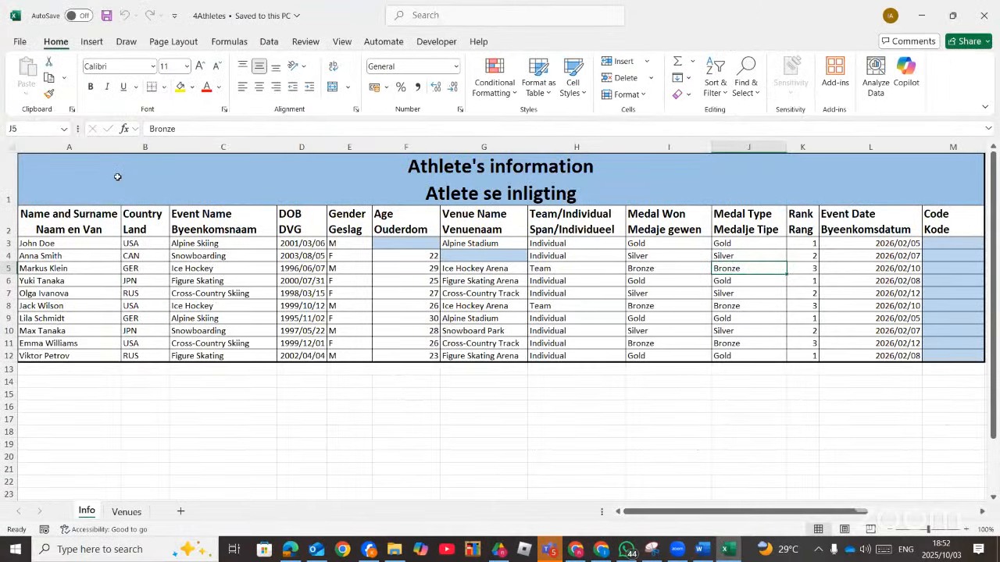
Consult question 4.1 in the exam PDF and give the Info worksheet a light blue tab colour
click(290, 550)
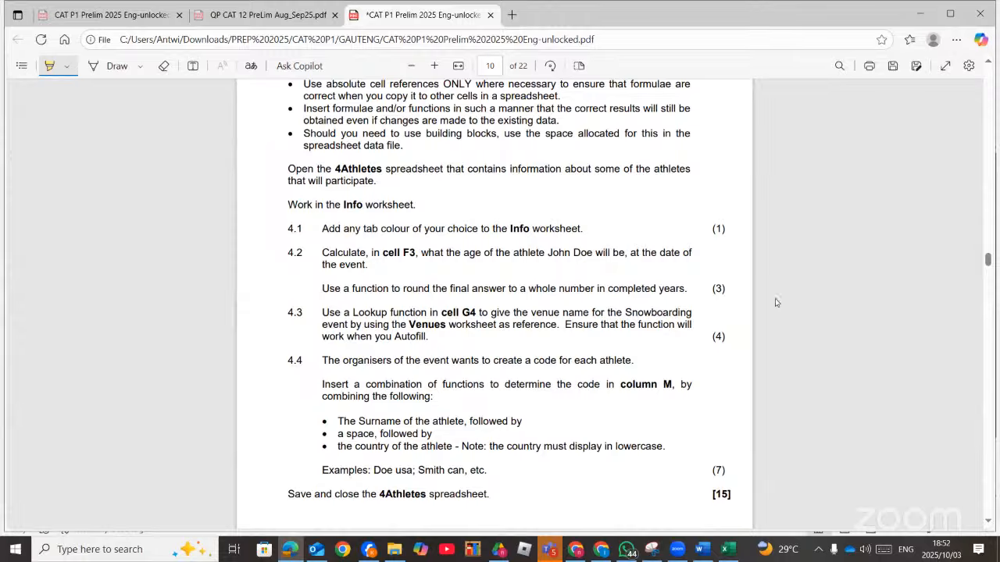
click(727, 551)
click(732, 554)
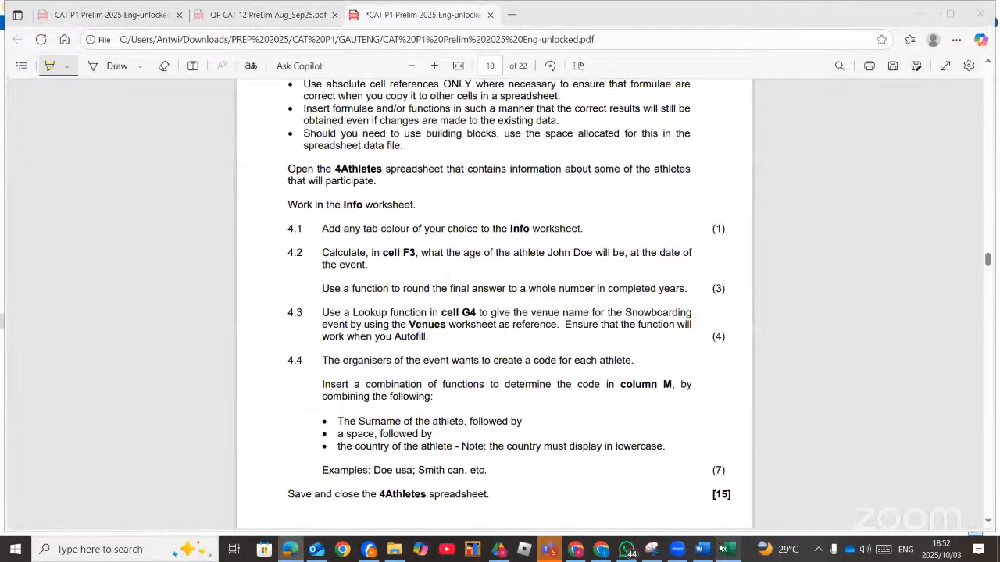
click(726, 550)
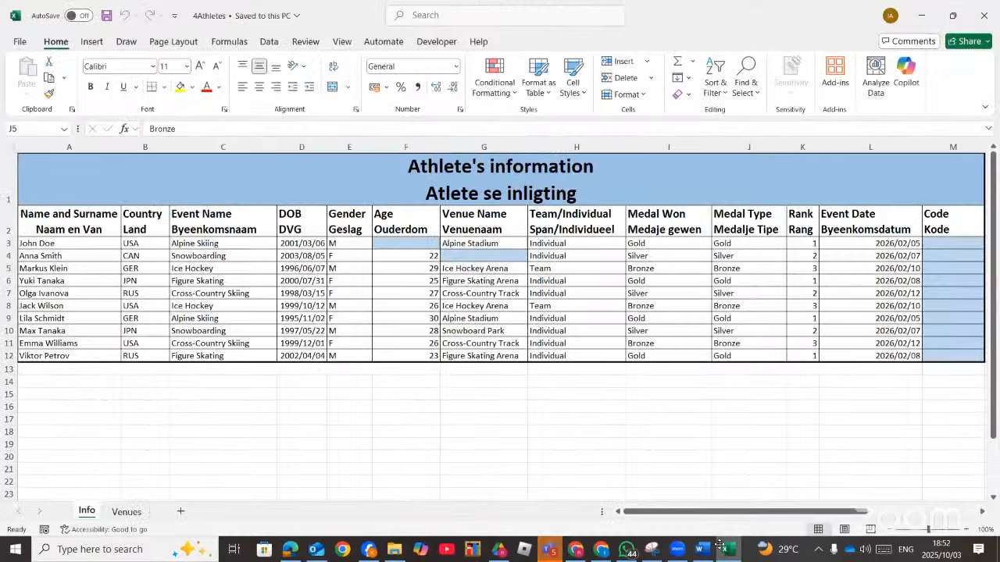
right_click(88, 513)
mouse_move(128, 420)
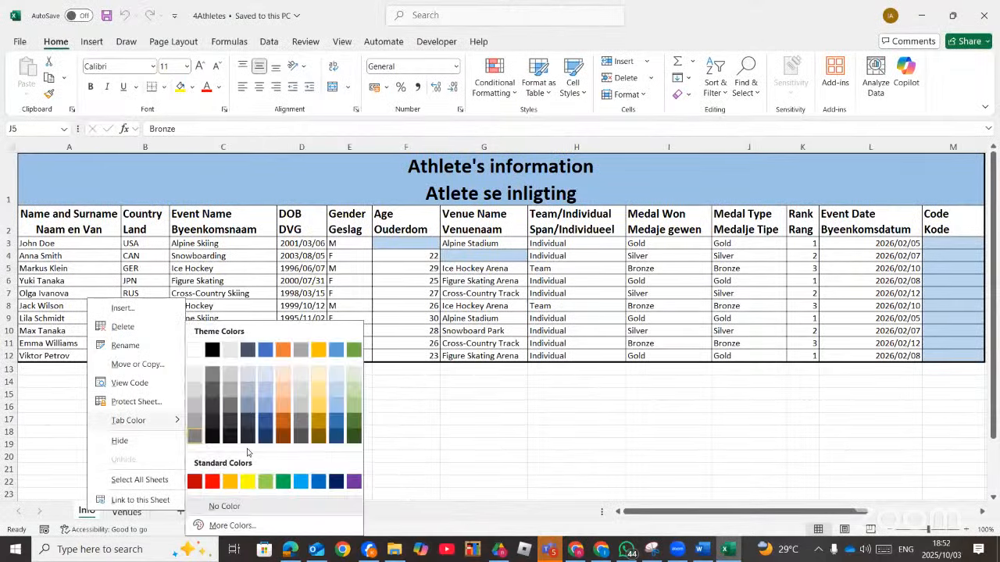
click(270, 392)
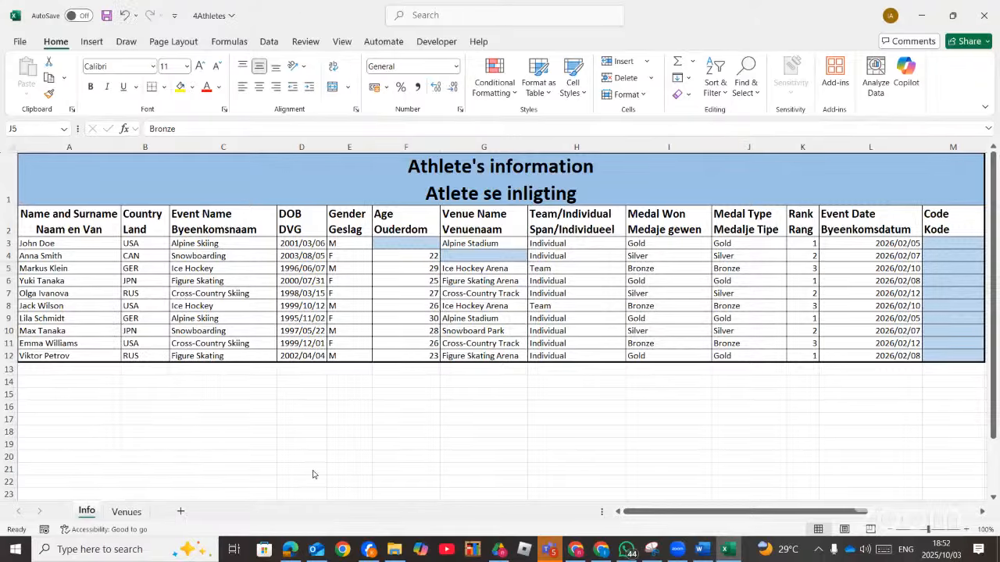
Consult question 4.2 in the exam PDF and start a YEARFRAC function in cell F3 with D3 as the start date
click(290, 549)
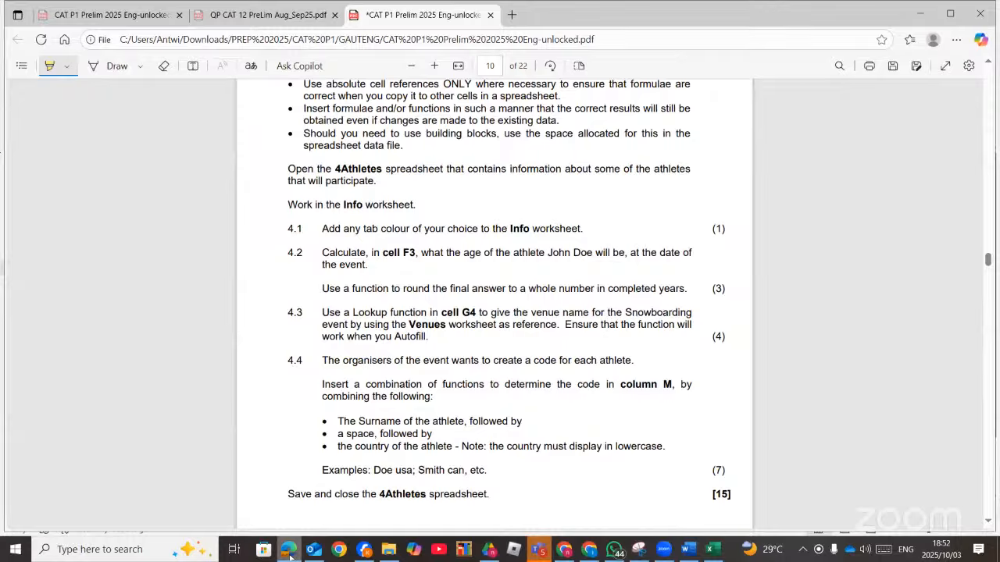
click(289, 550)
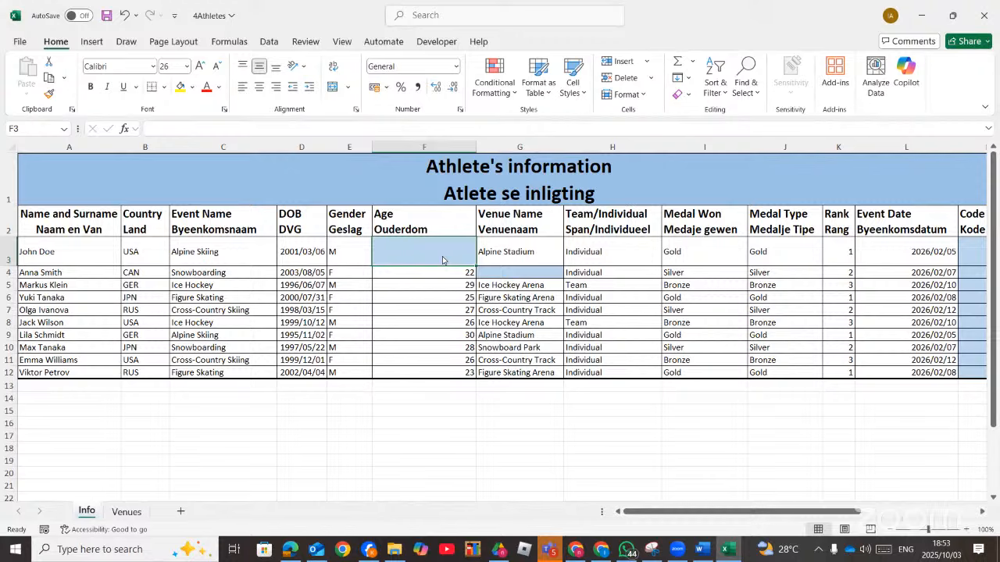
text(=yea)
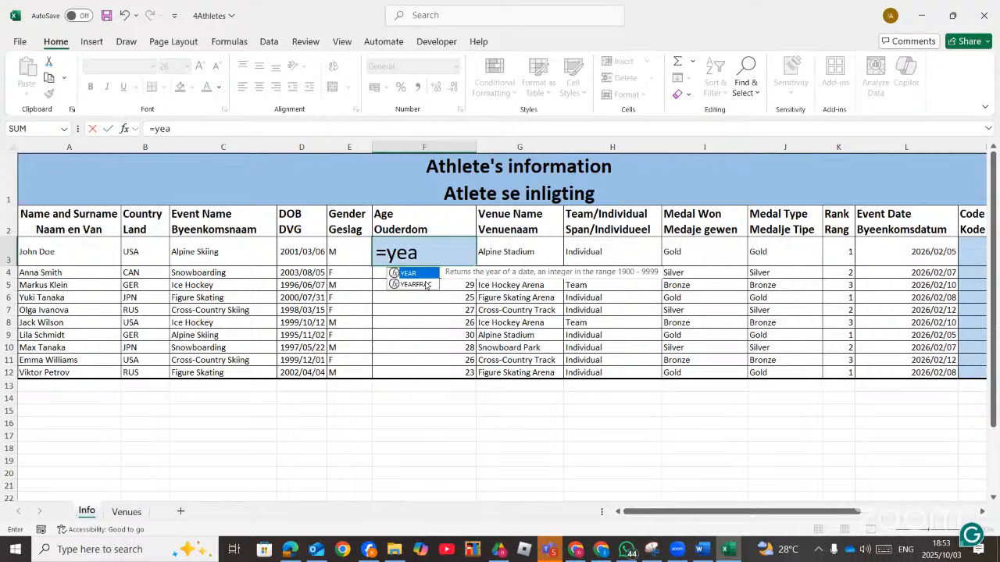
key(Down)
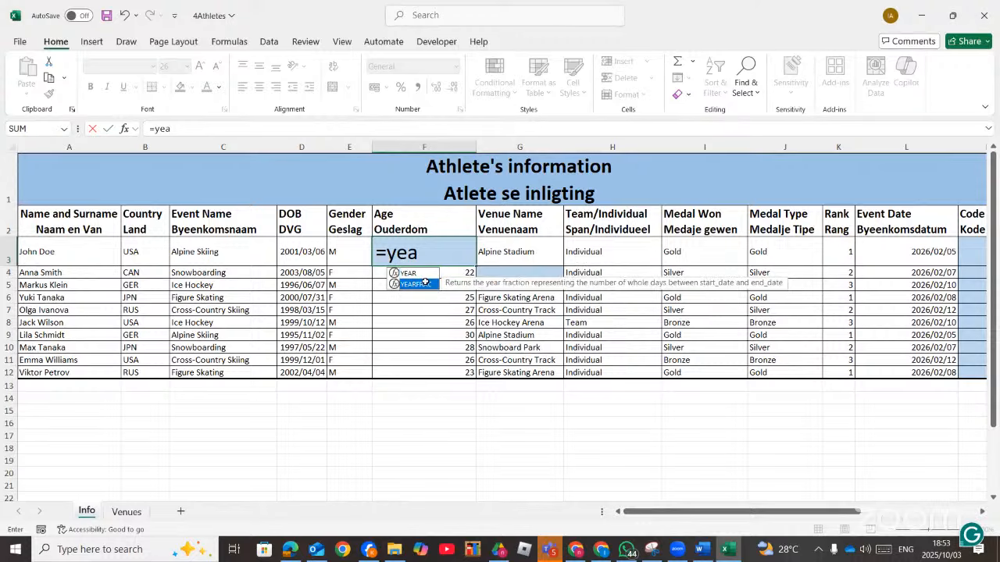
key(Tab)
click(125, 129)
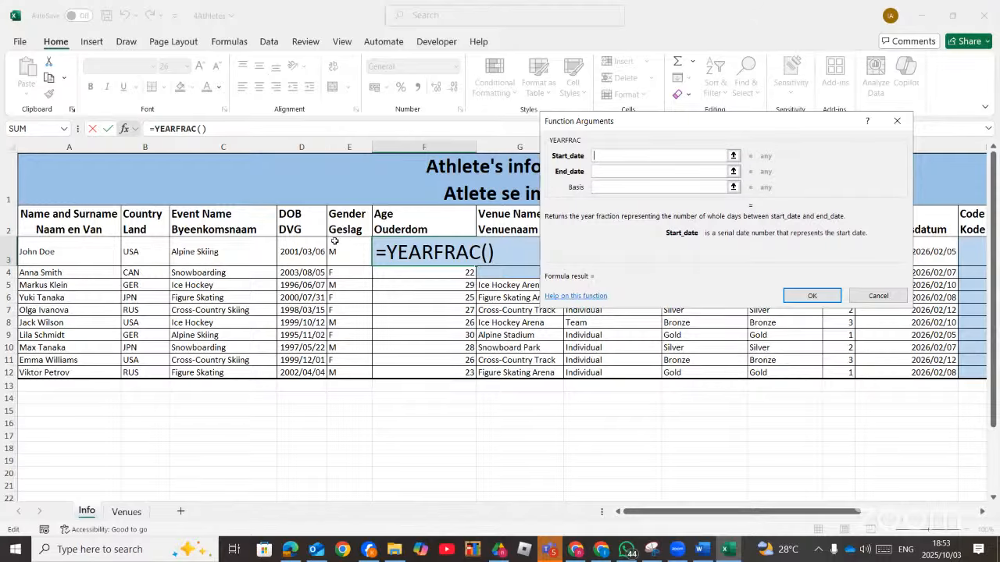
click(305, 253)
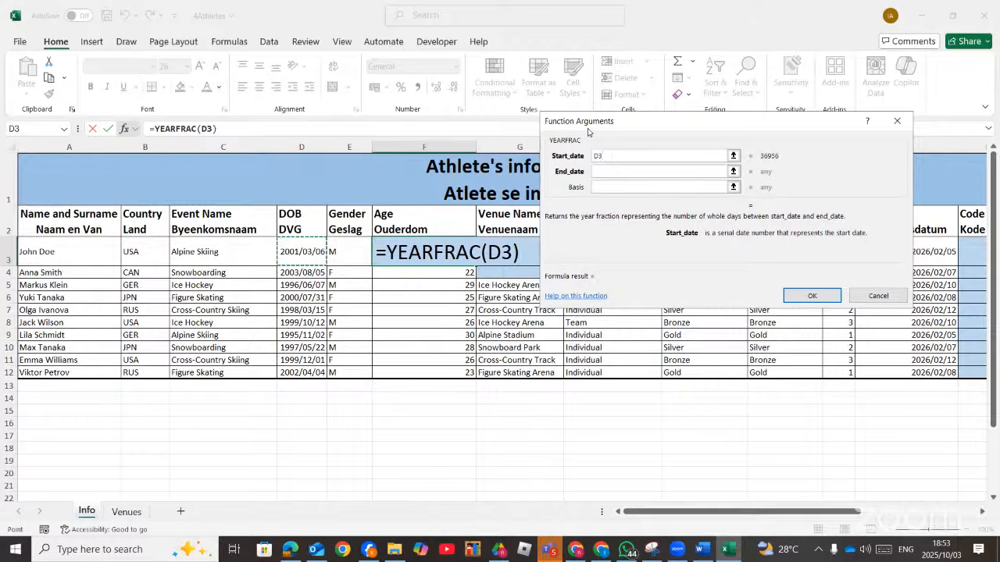
drag(619, 121, 463, 322)
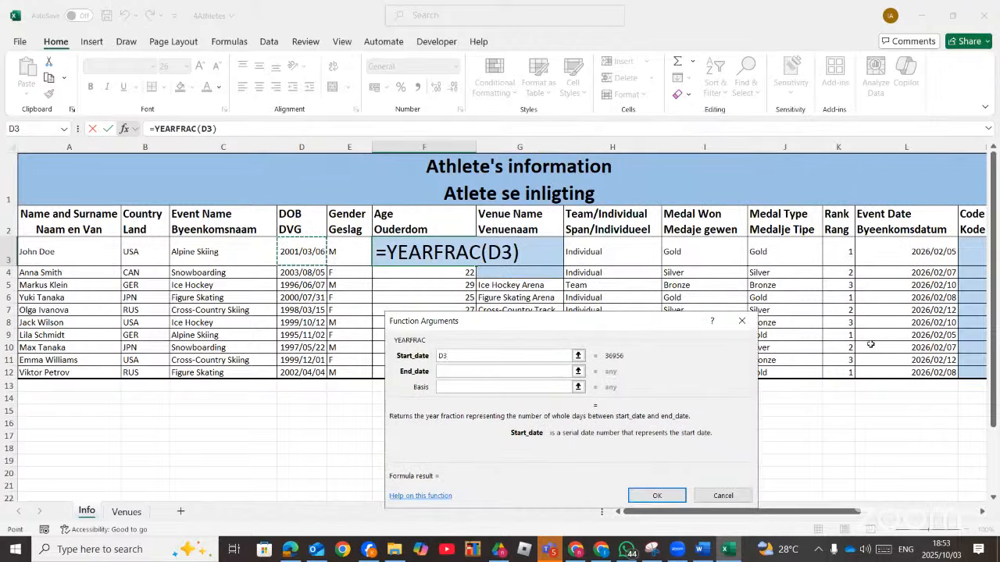
drag(844, 508, 771, 514)
Recheck question 4.2, complete F3's YEARFRAC formula with L3 as the end date, and fill it down to F4
click(291, 551)
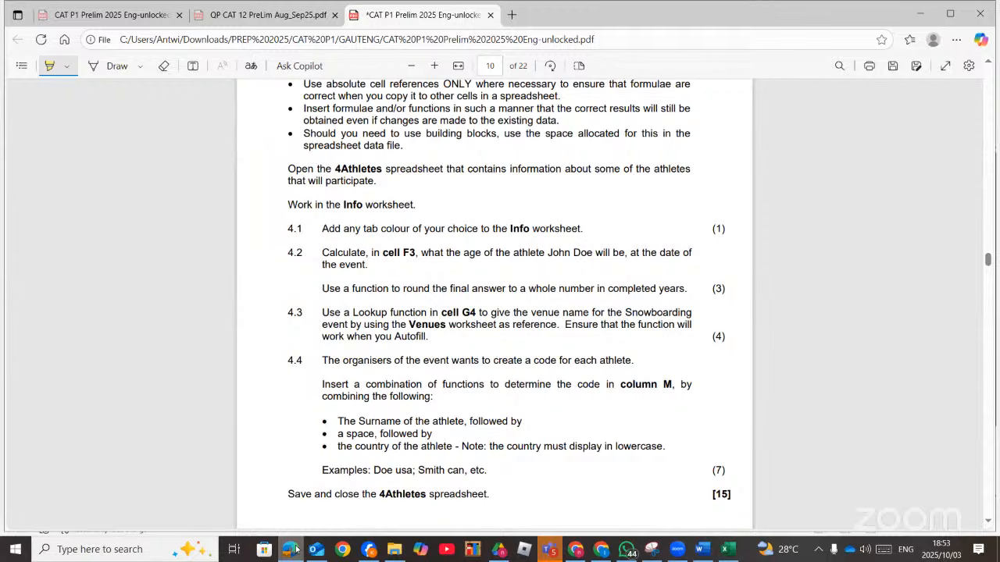
click(296, 551)
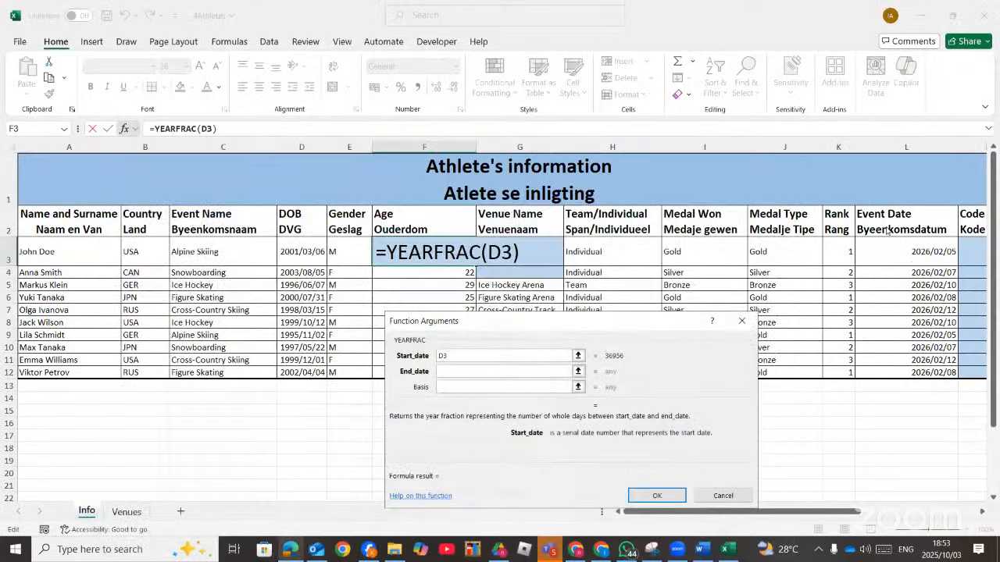
click(443, 372)
click(926, 251)
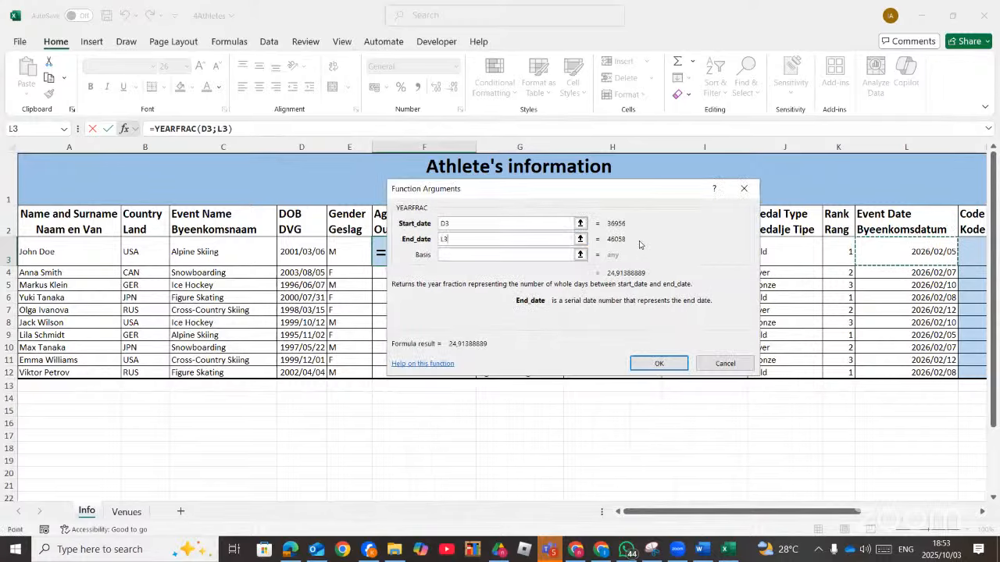
click(637, 362)
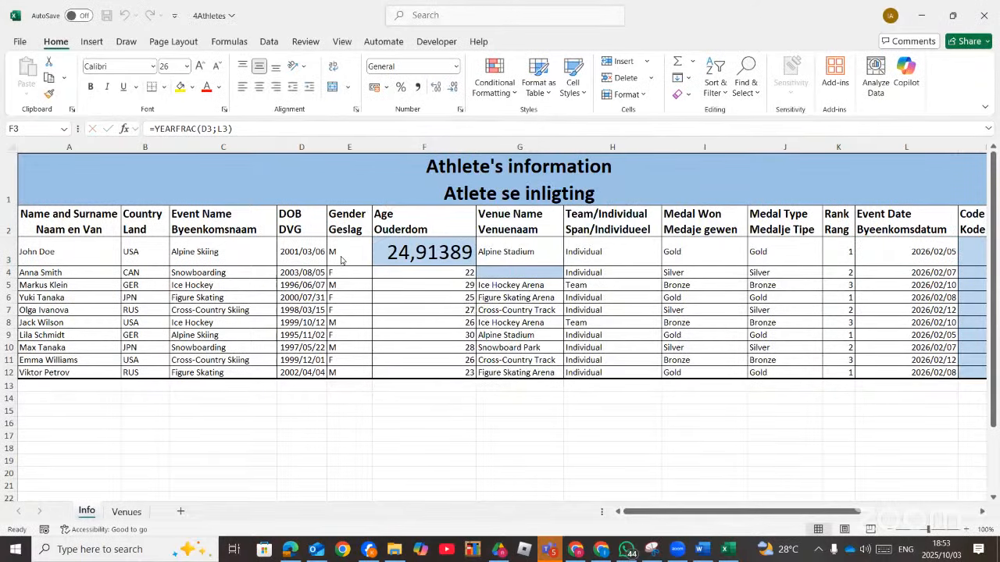
click(462, 255)
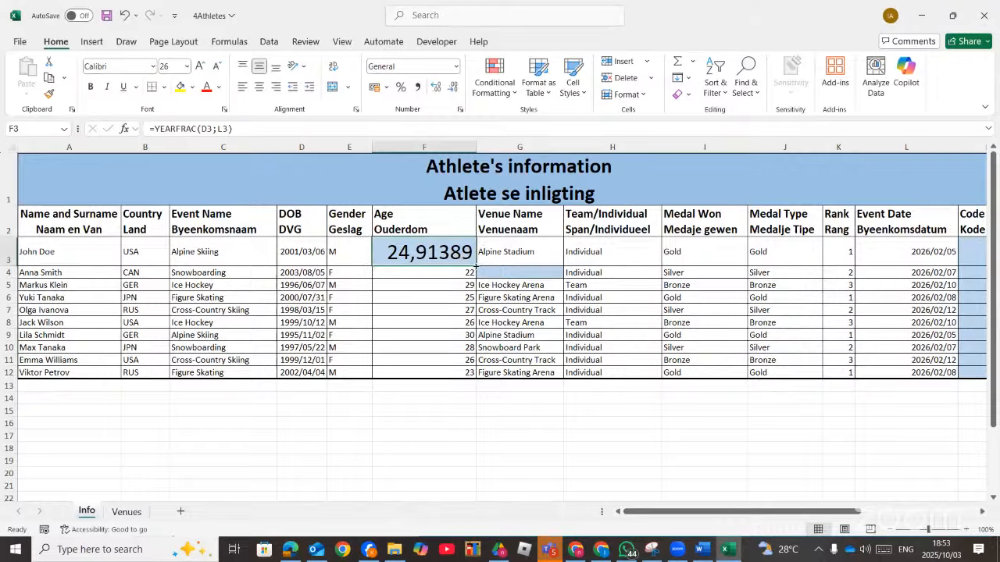
drag(475, 265, 478, 276)
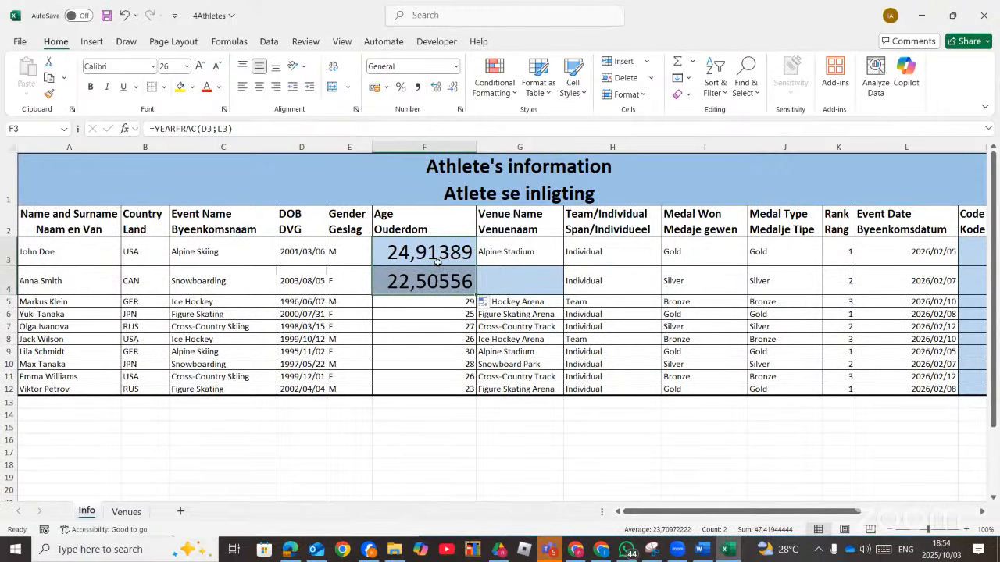
Undo the fill into F4 and wrap F3's YEARFRAC formula in a ROUND function with the number of digits set to 0
key(ctrl+z)
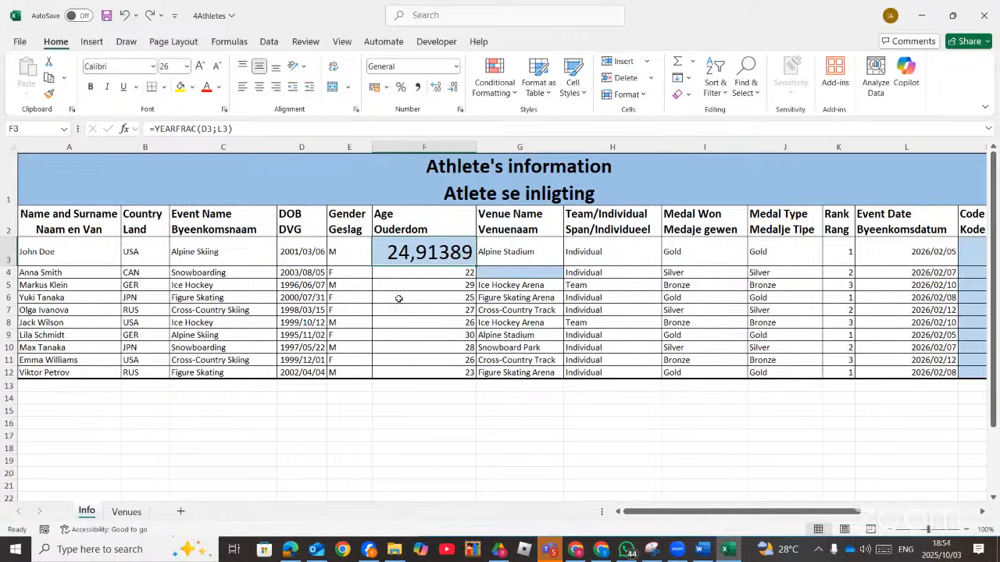
click(155, 128)
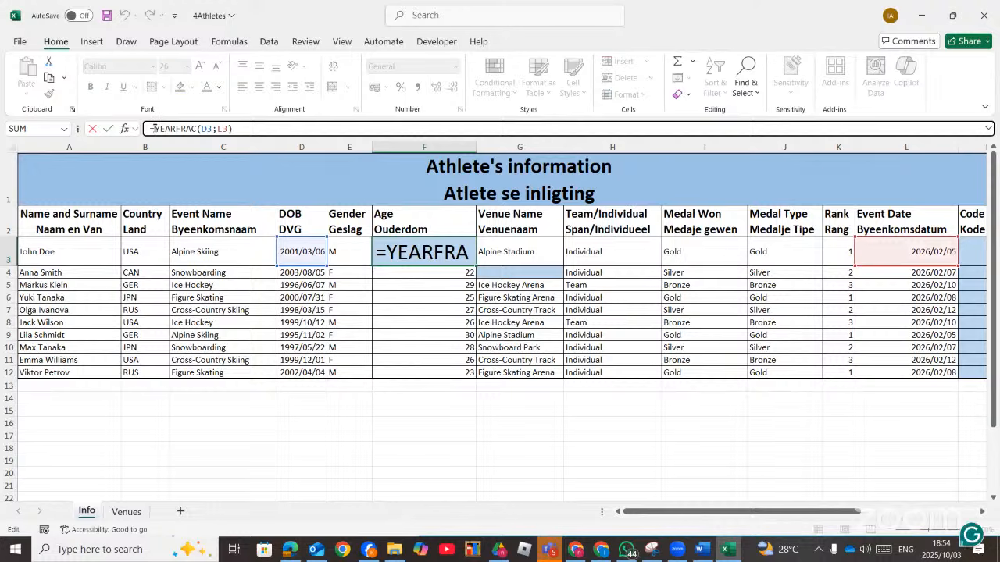
text(roun)
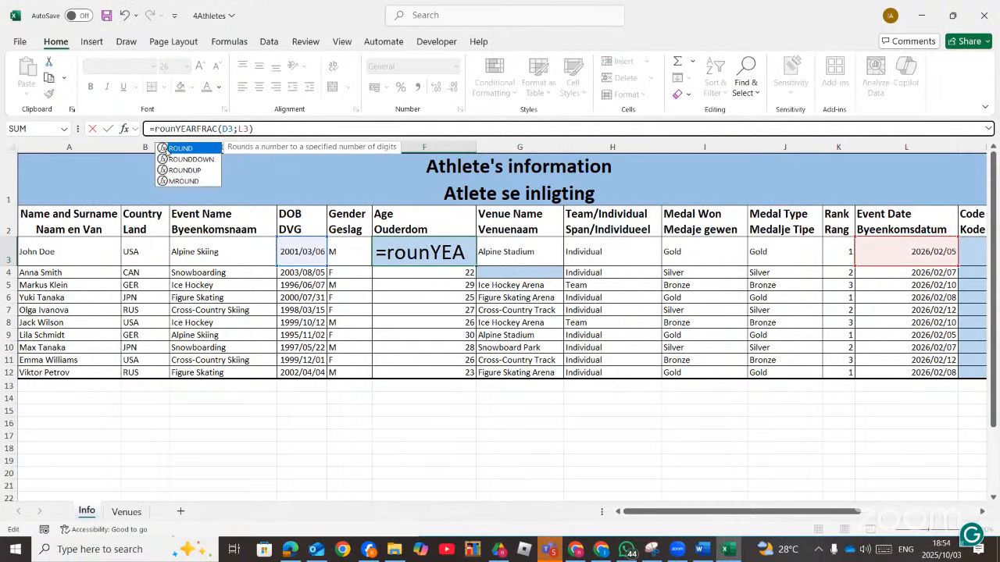
double_click(166, 149)
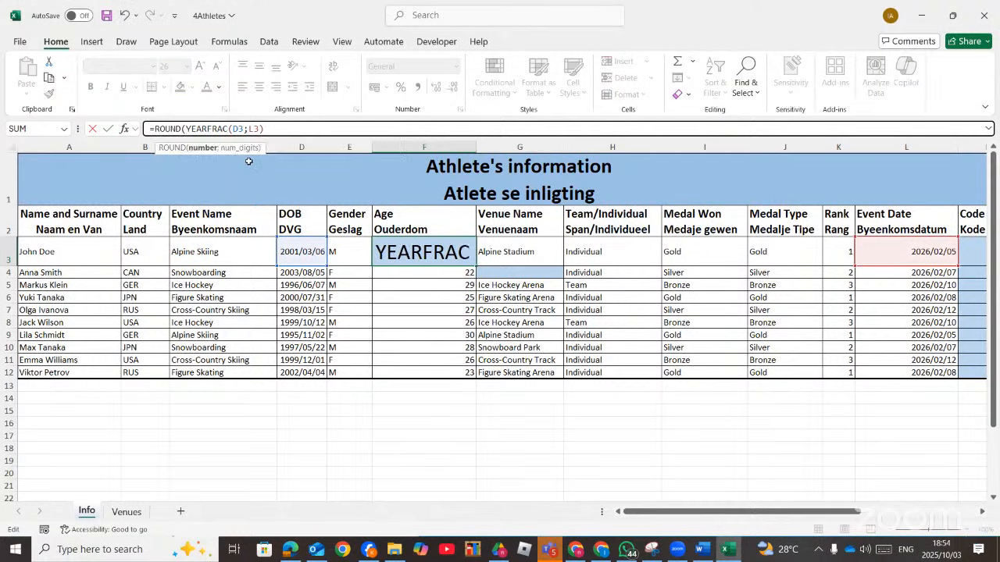
click(123, 128)
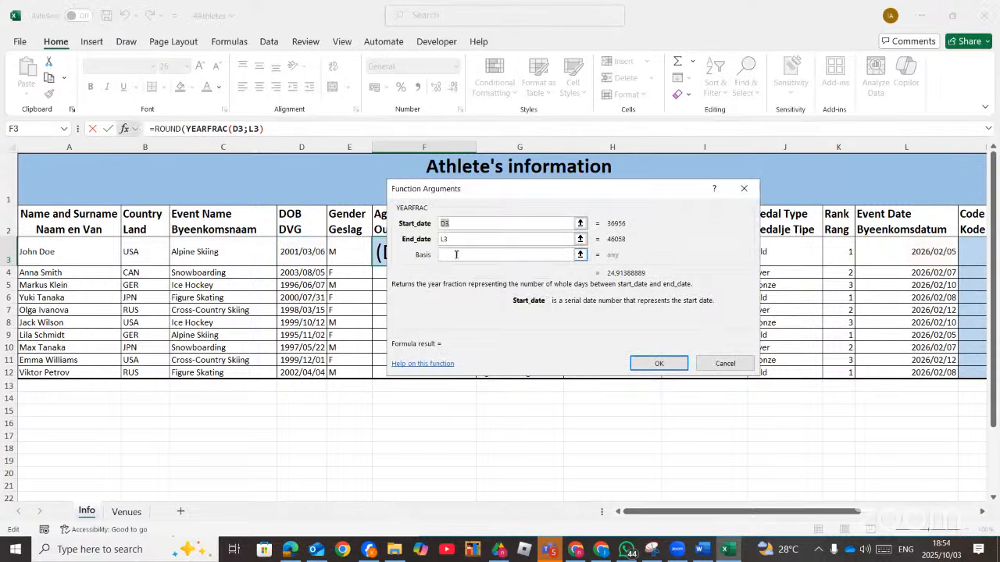
click(183, 128)
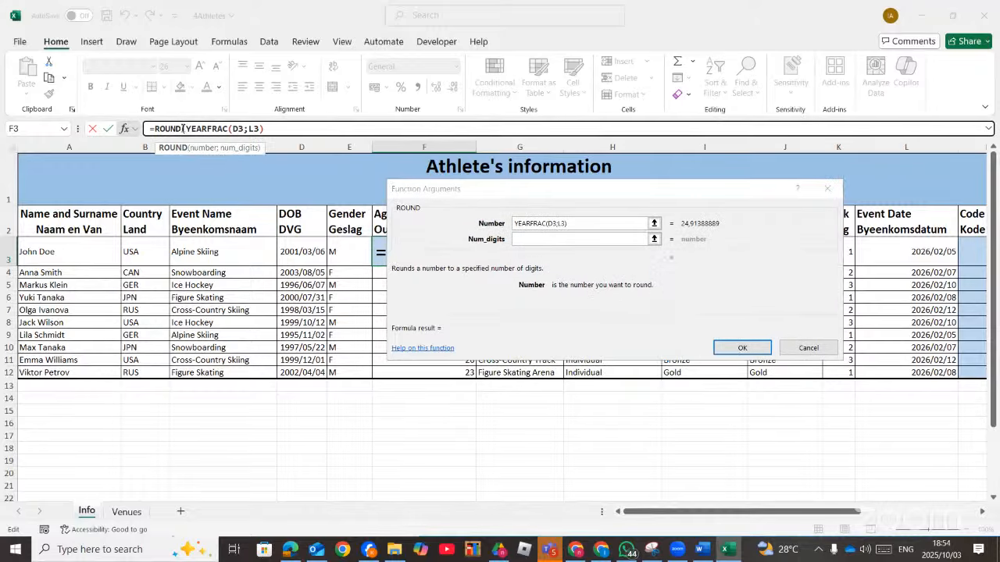
click(553, 240)
text(0)
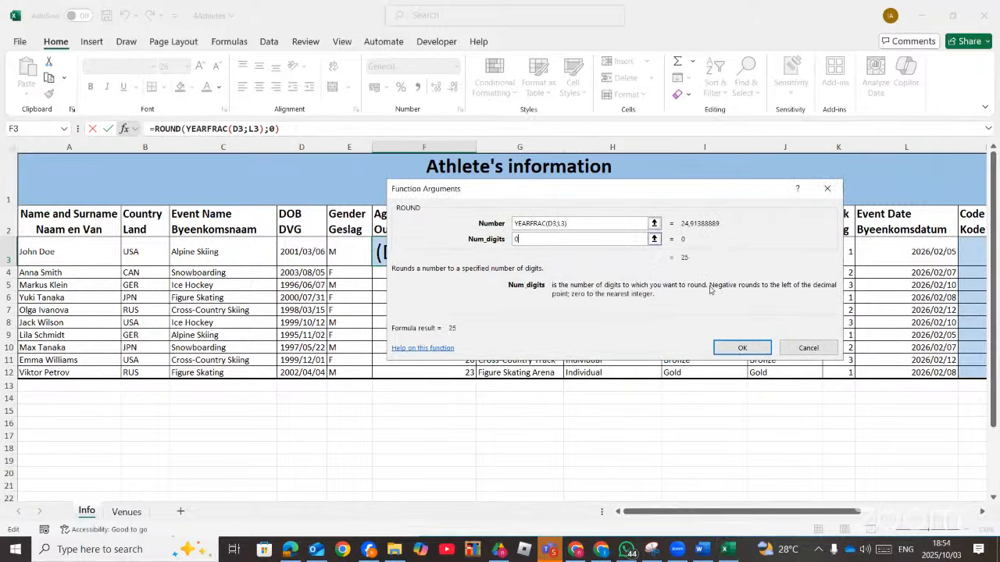
Confirm the age formula =ROUND(YEARFRAC(D3;L3);0) in cell F3
click(742, 348)
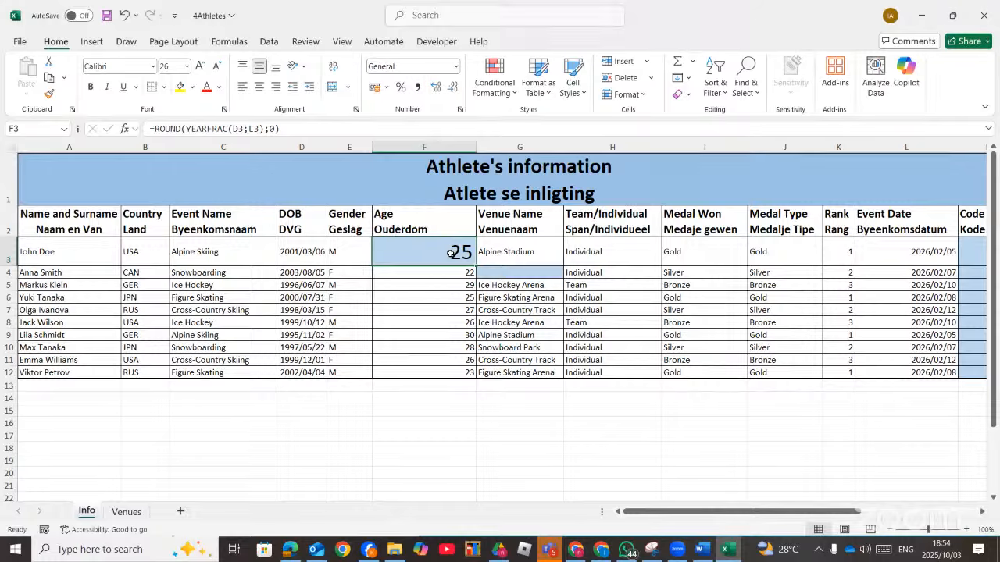
text(=)
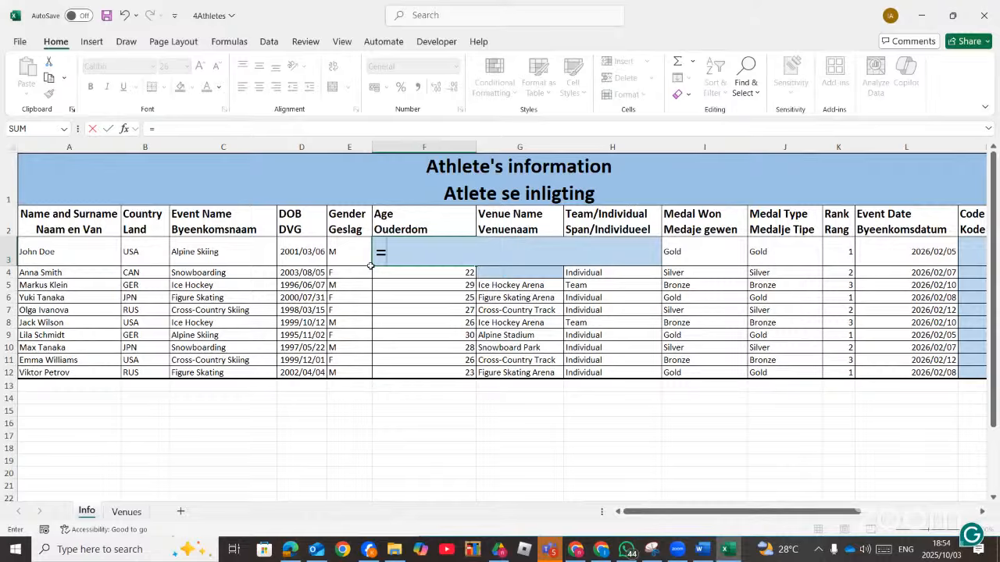
text(year)
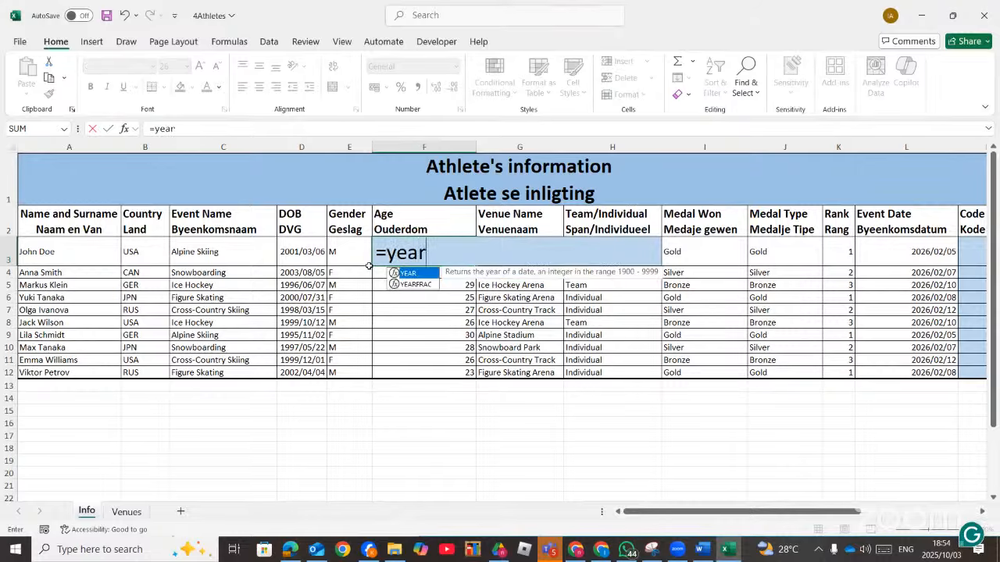
click(124, 128)
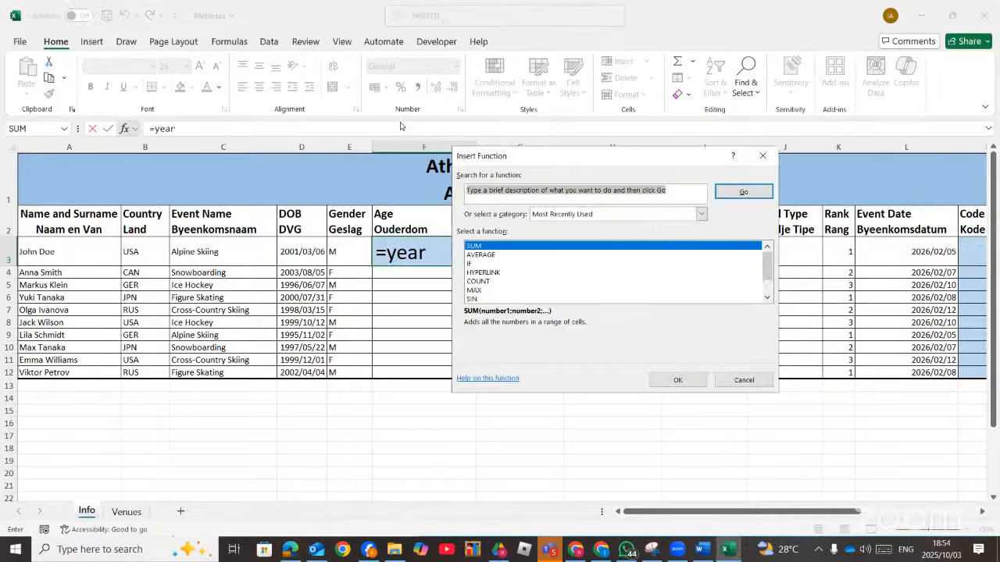
key(Escape)
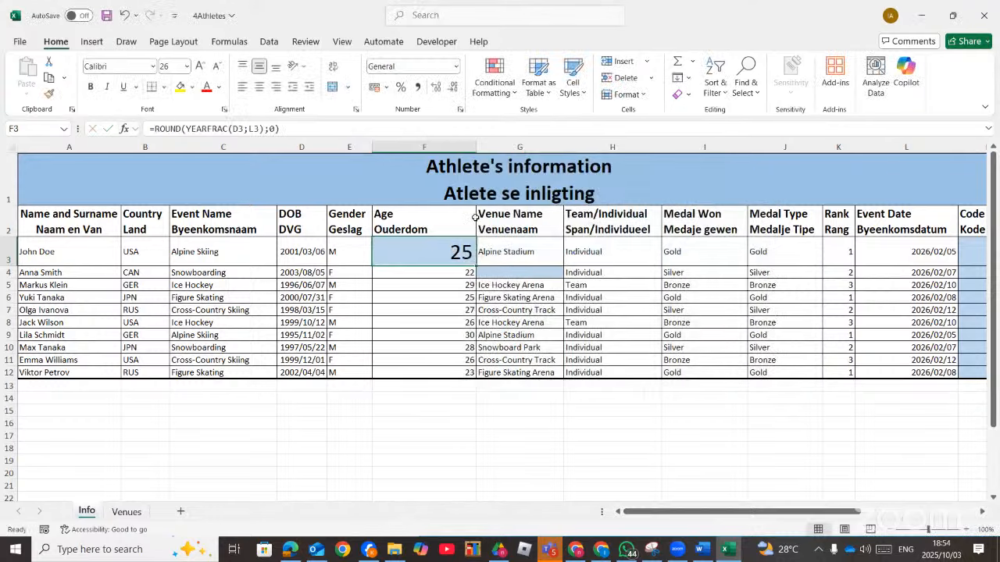
Replace the age formula in F3 with =YEAR(L3)-YEAR(D3), subtracting the birth year from the event year
text(=yea)
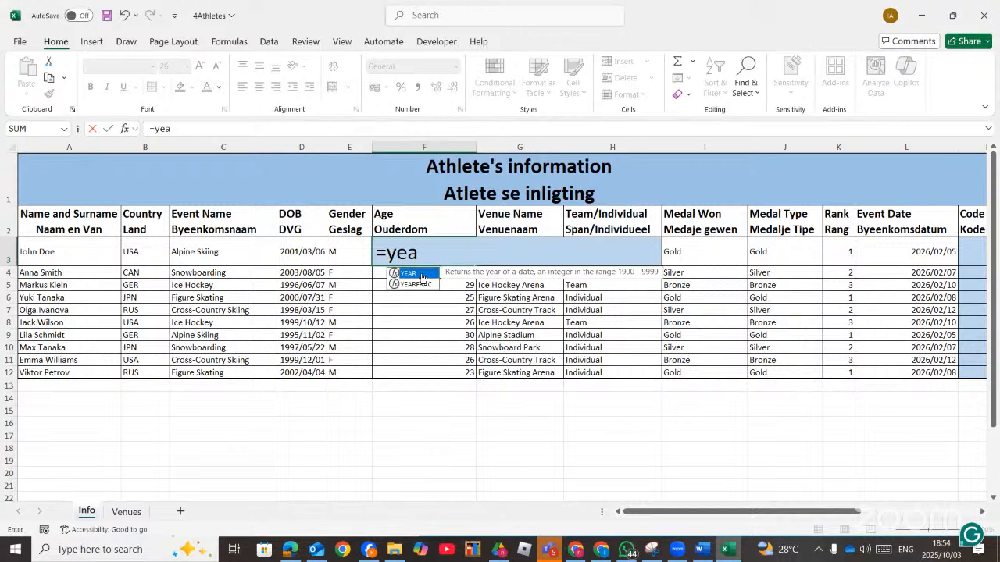
double_click(426, 274)
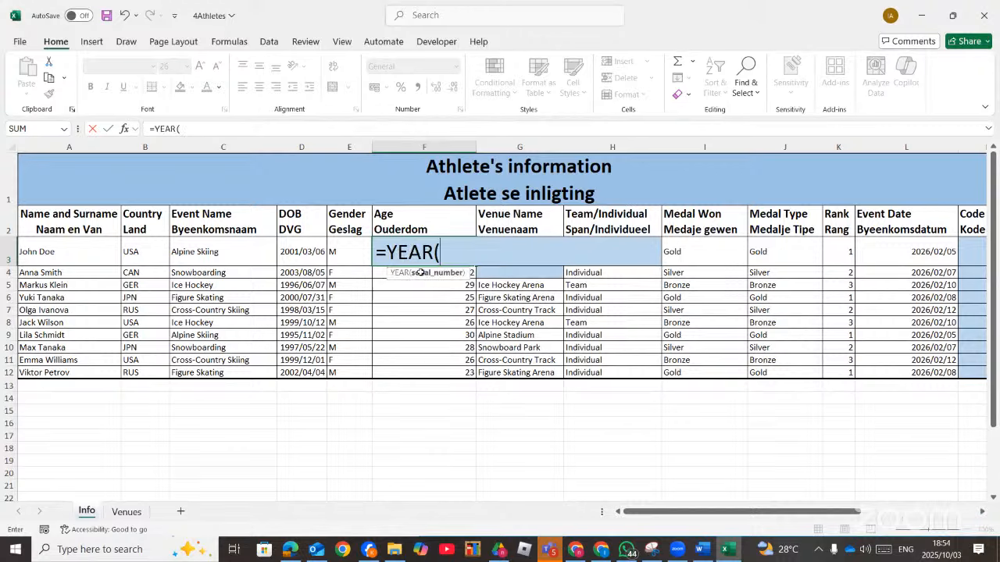
click(123, 129)
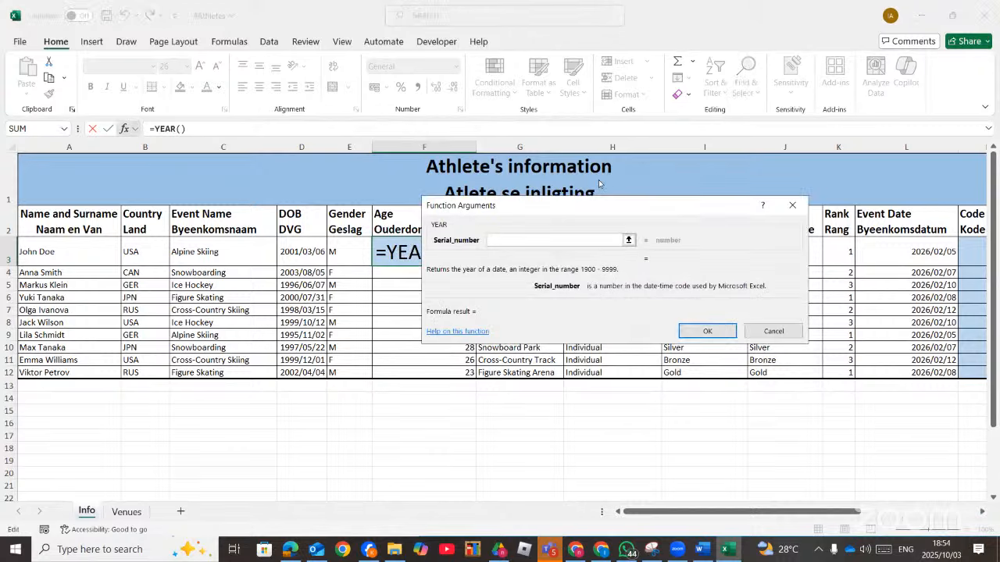
drag(592, 205, 576, 66)
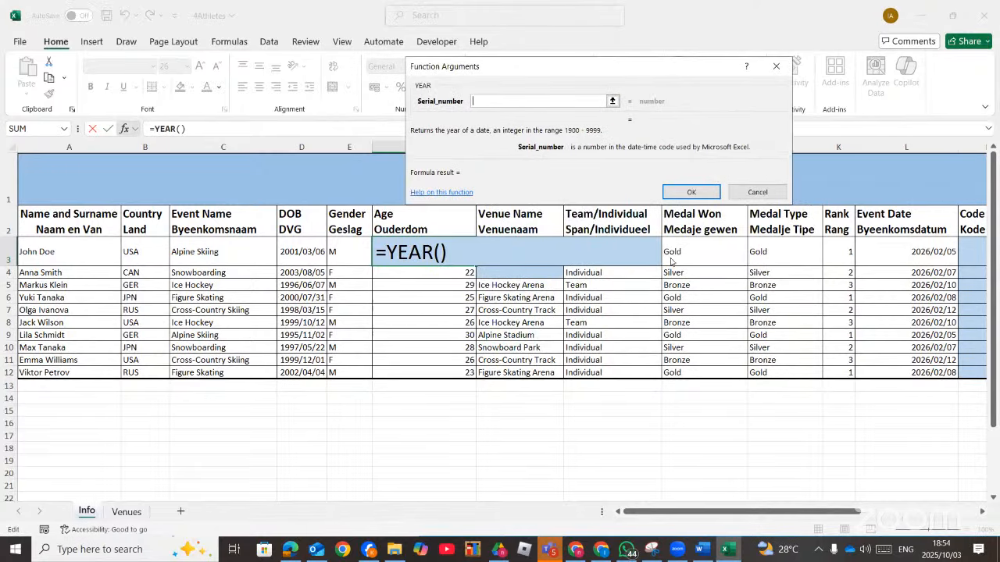
drag(748, 512, 818, 512)
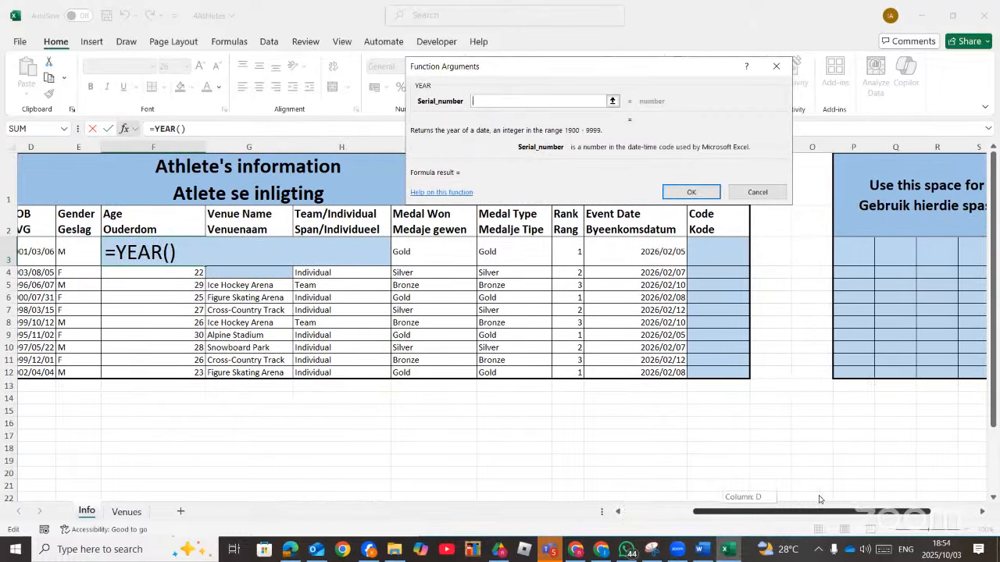
click(645, 252)
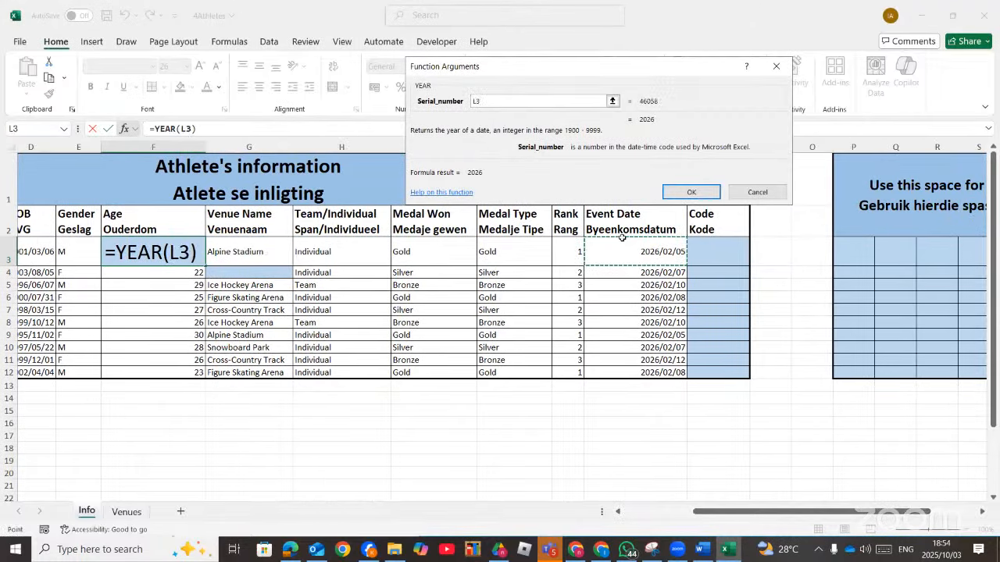
click(207, 128)
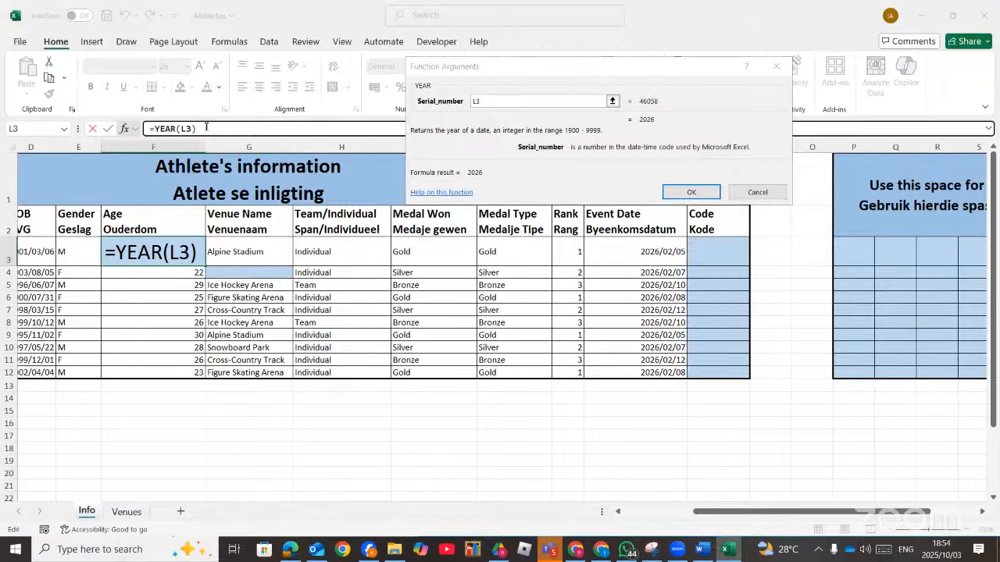
text(-year)
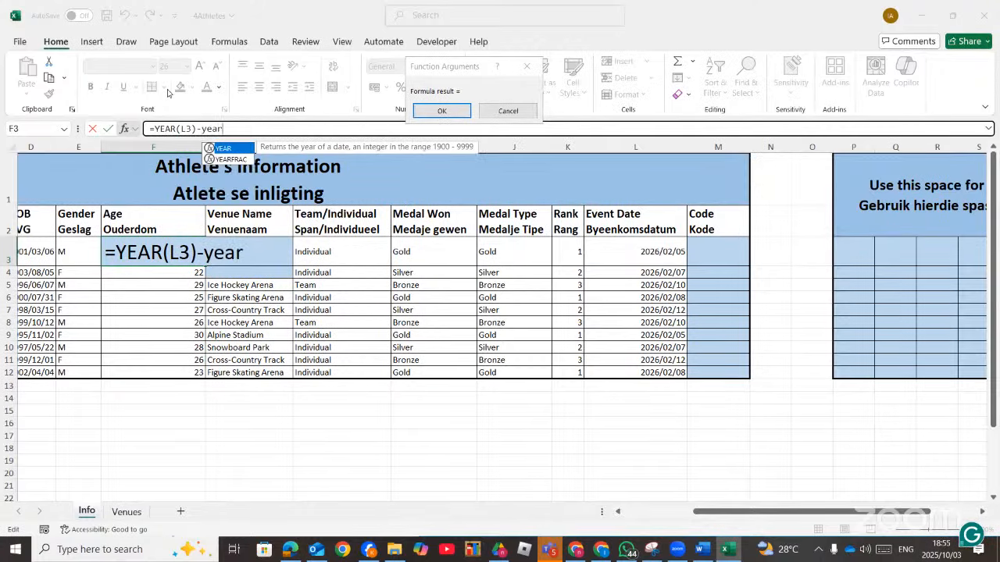
double_click(222, 148)
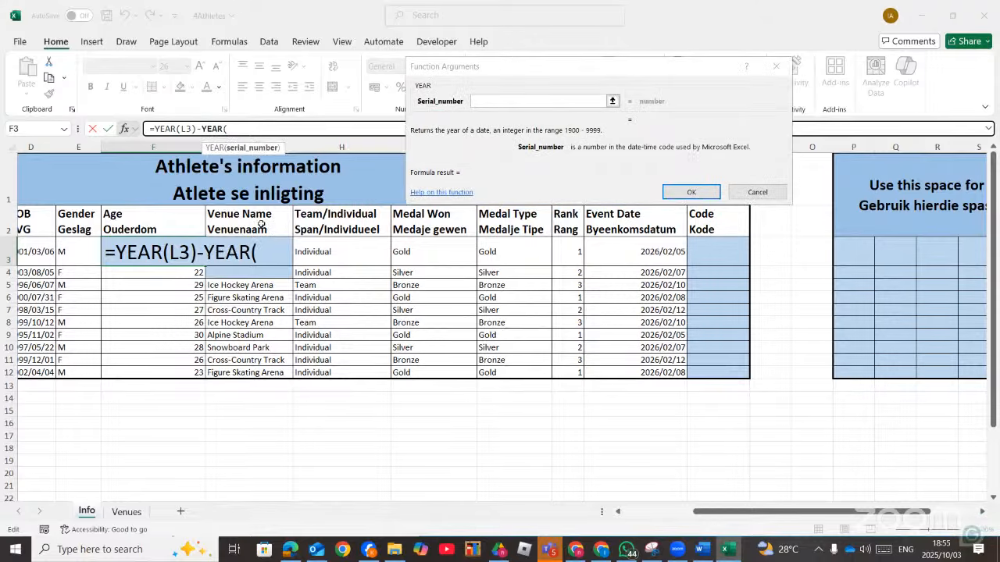
click(39, 252)
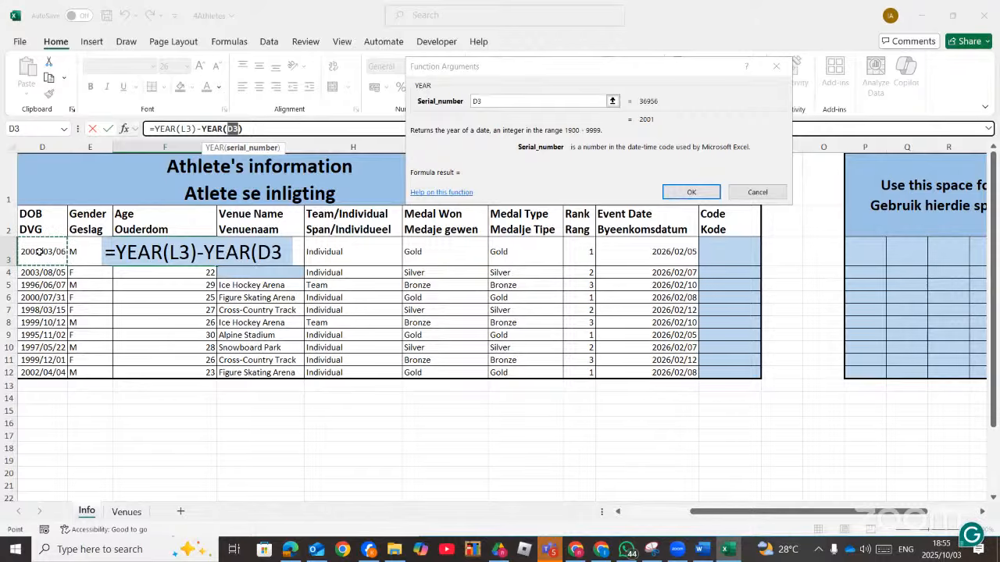
key(Return)
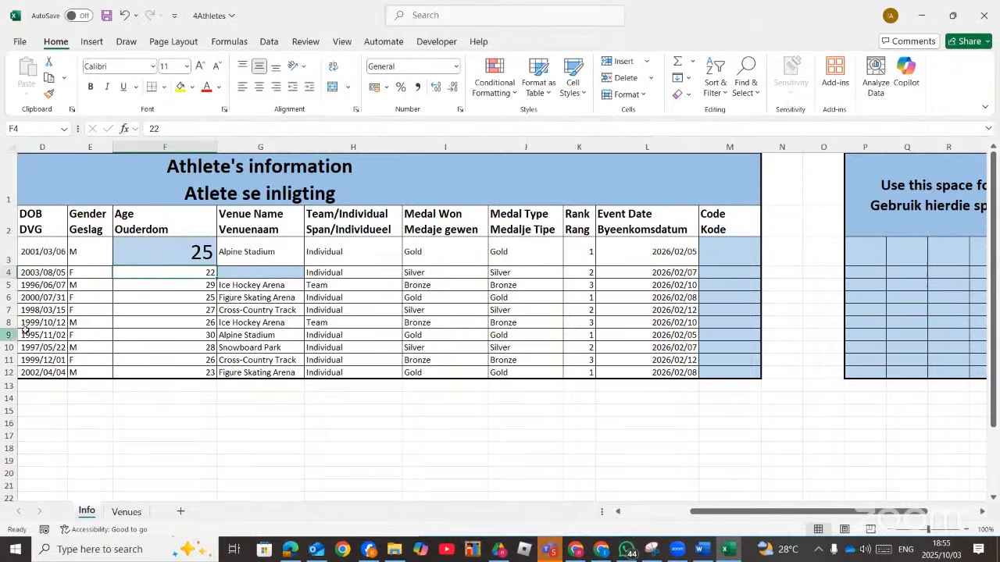
click(196, 252)
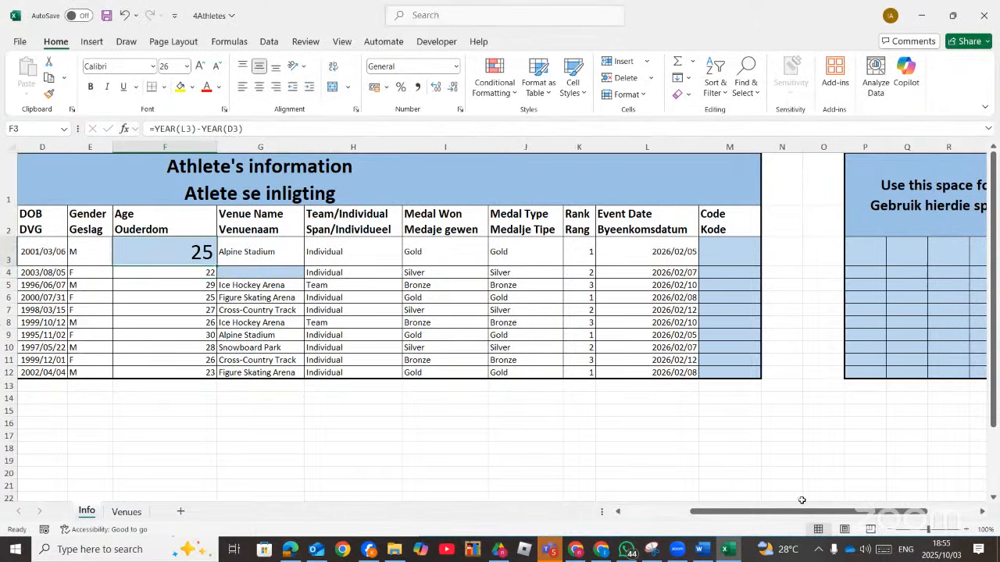
Extract the event year with =YEAR(L3) in cell P3 of the building blocks area
drag(792, 512, 842, 508)
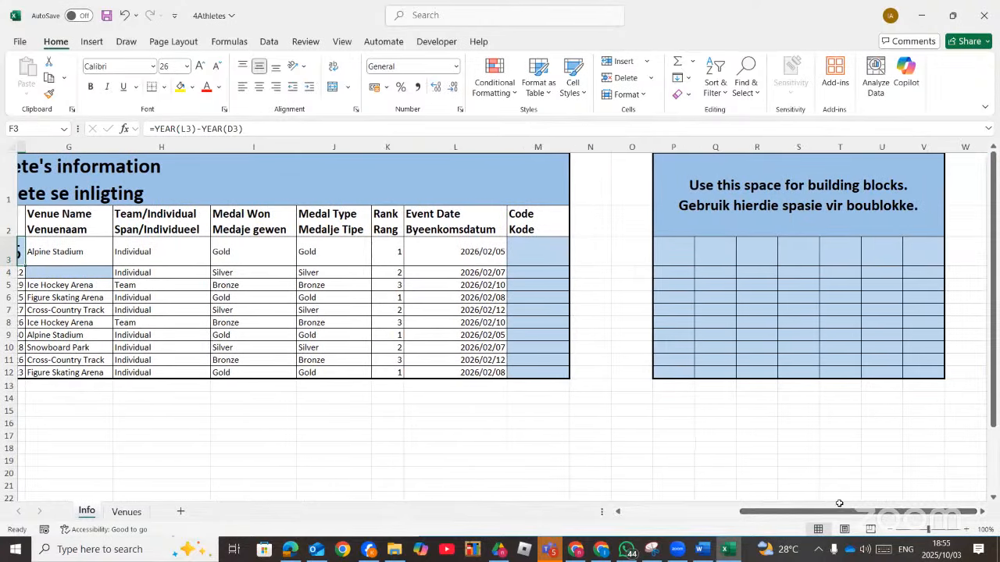
click(670, 243)
text(=year)
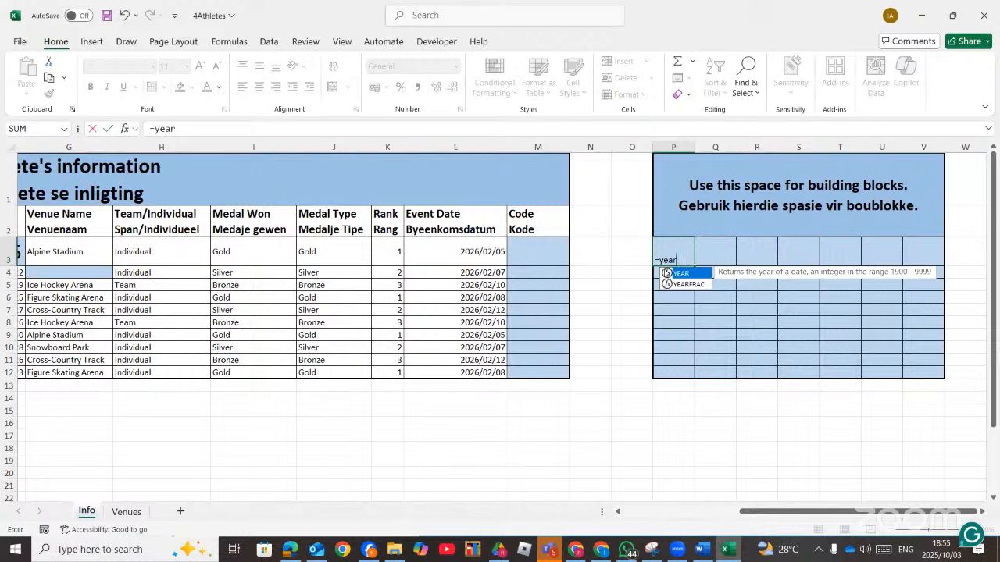
double_click(671, 274)
click(464, 252)
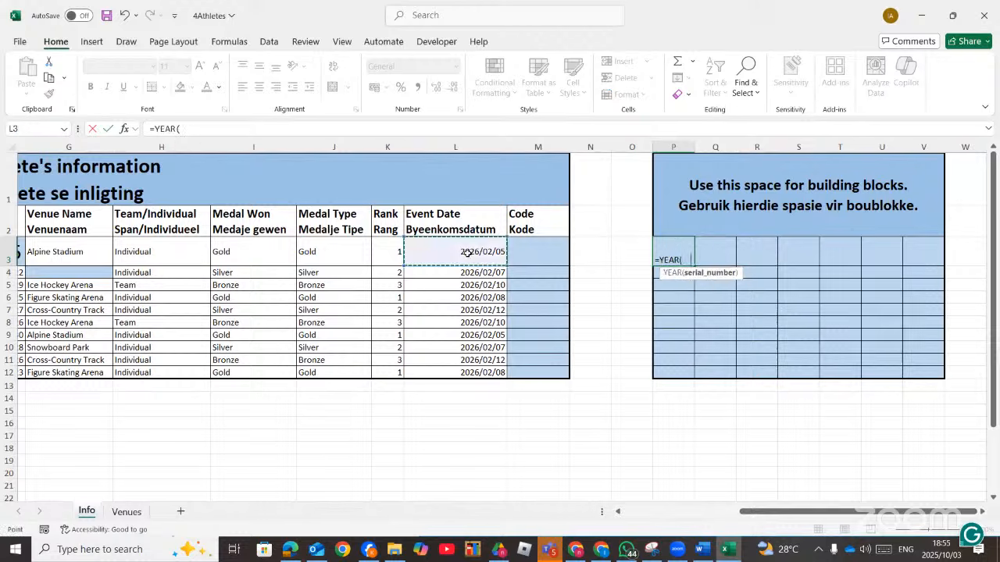
key(Return)
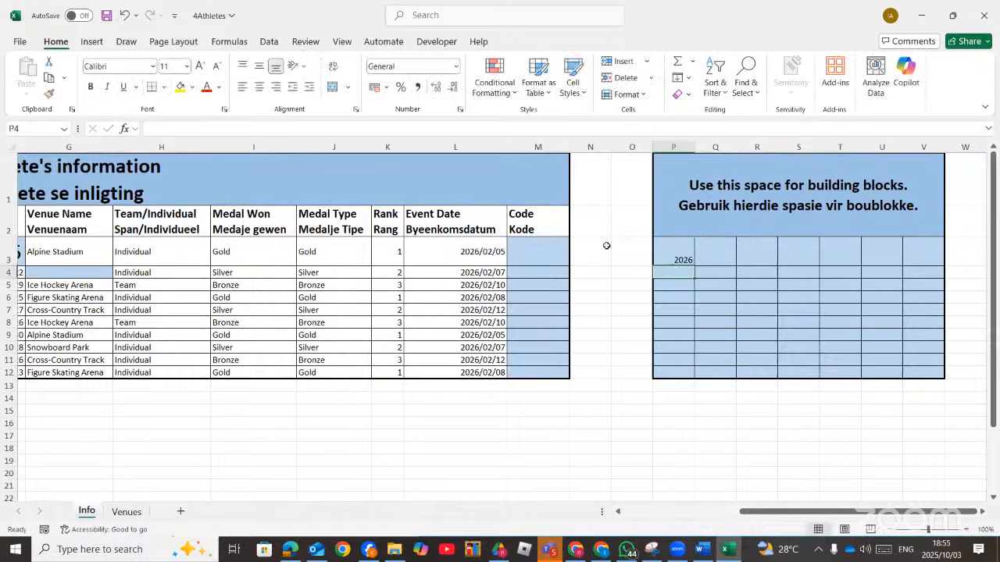
Extract the birth year from D3 with the YEAR function in cell Q3 of the building blocks area
click(720, 250)
text(=y)
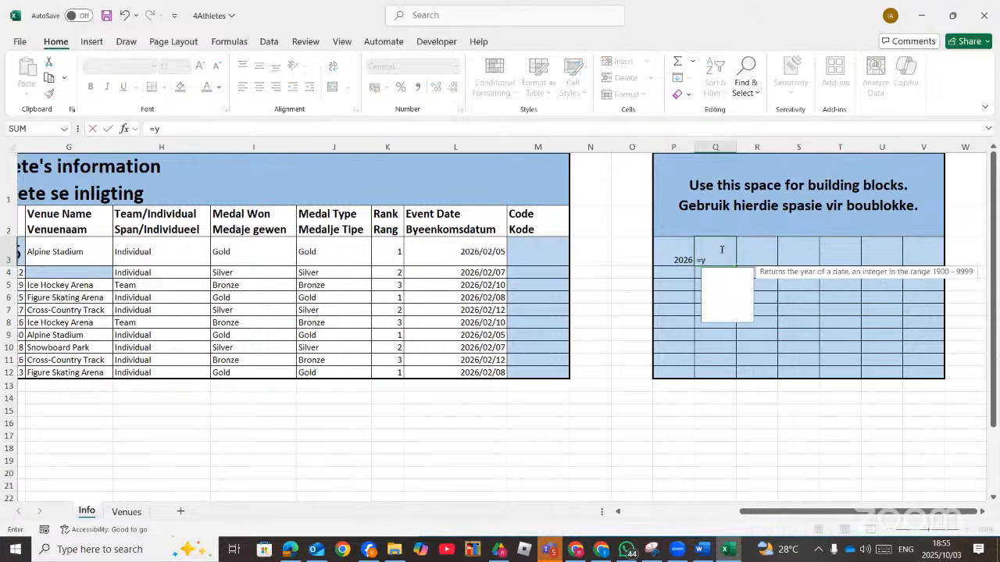
text(ear)
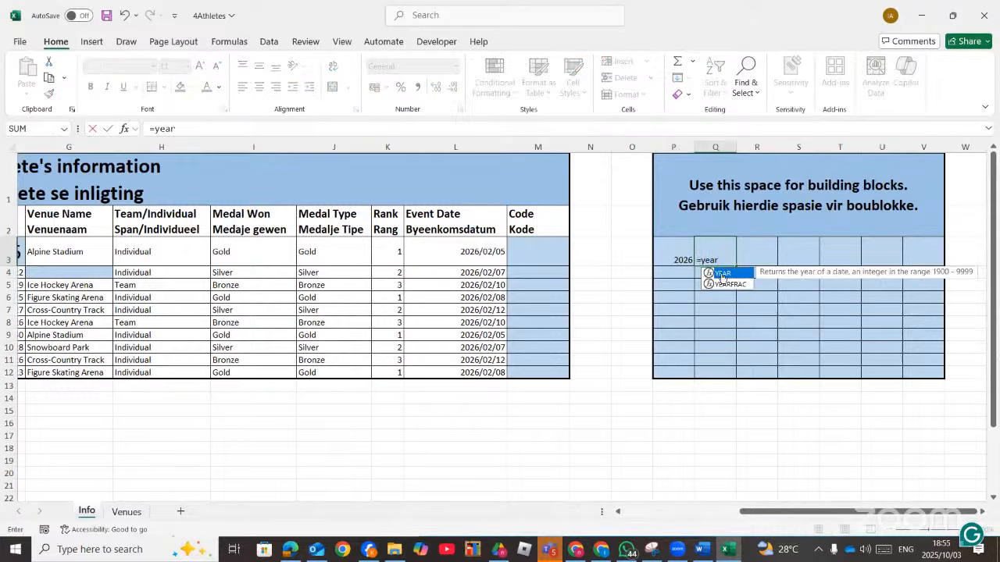
key(Tab)
drag(748, 522, 659, 523)
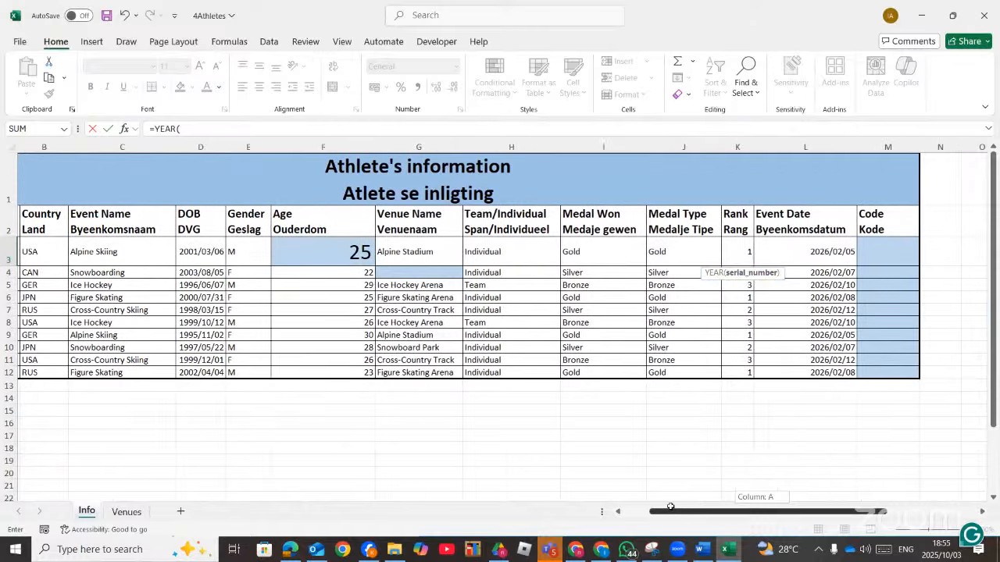
click(201, 252)
key(Return)
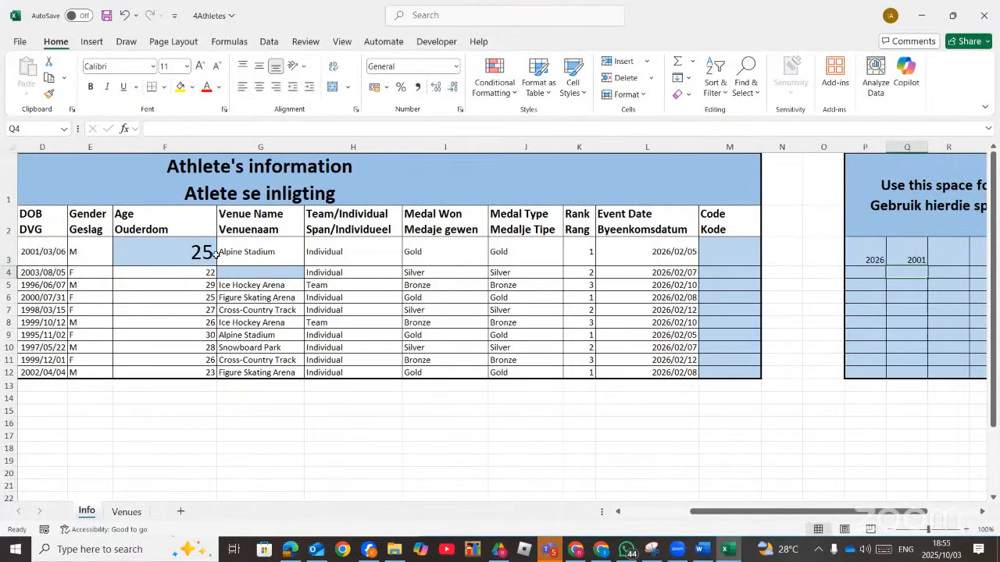
Replace the age formula in F3 with =P3-Q3, using the two building block cells
click(177, 253)
text(=)
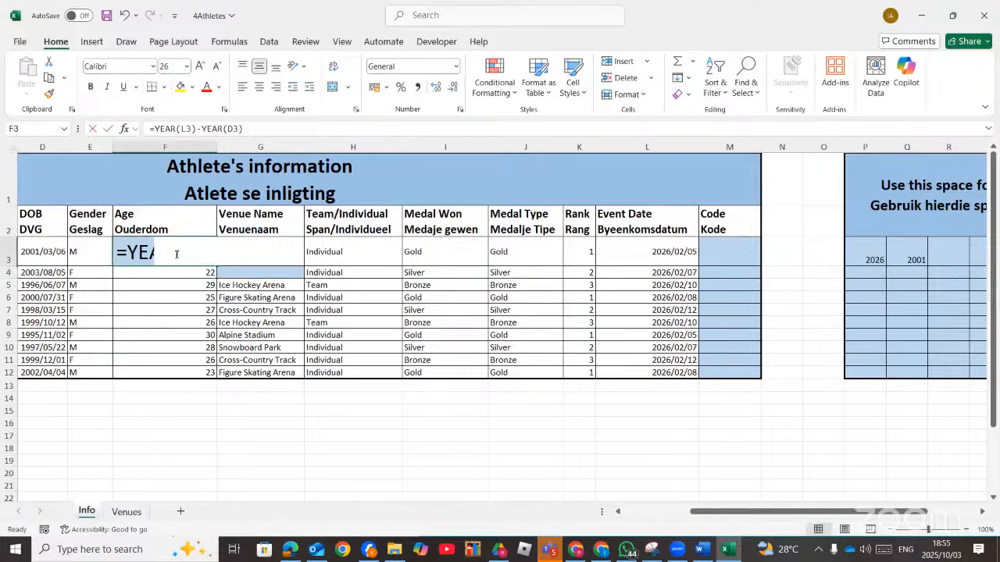
click(869, 256)
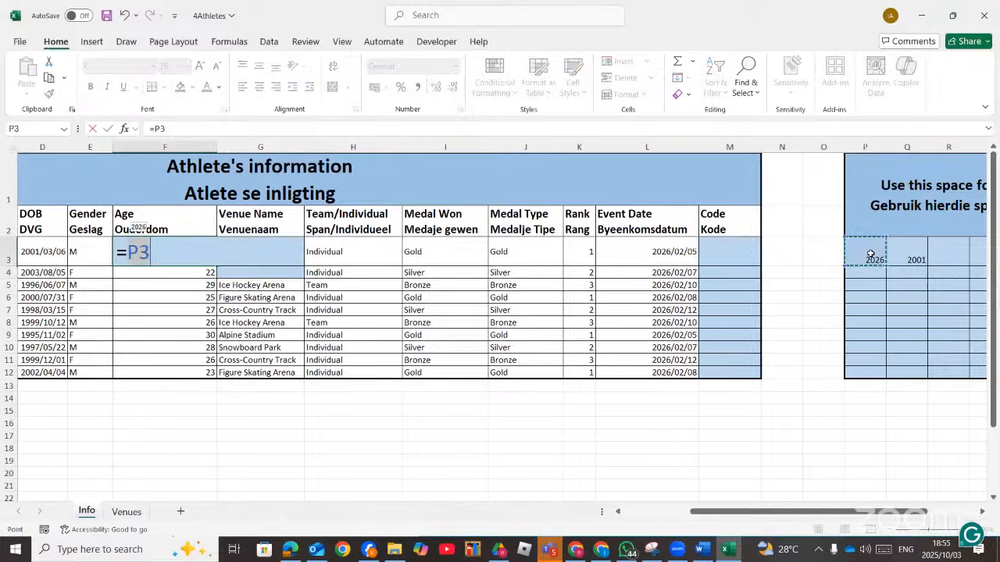
text(-)
click(901, 254)
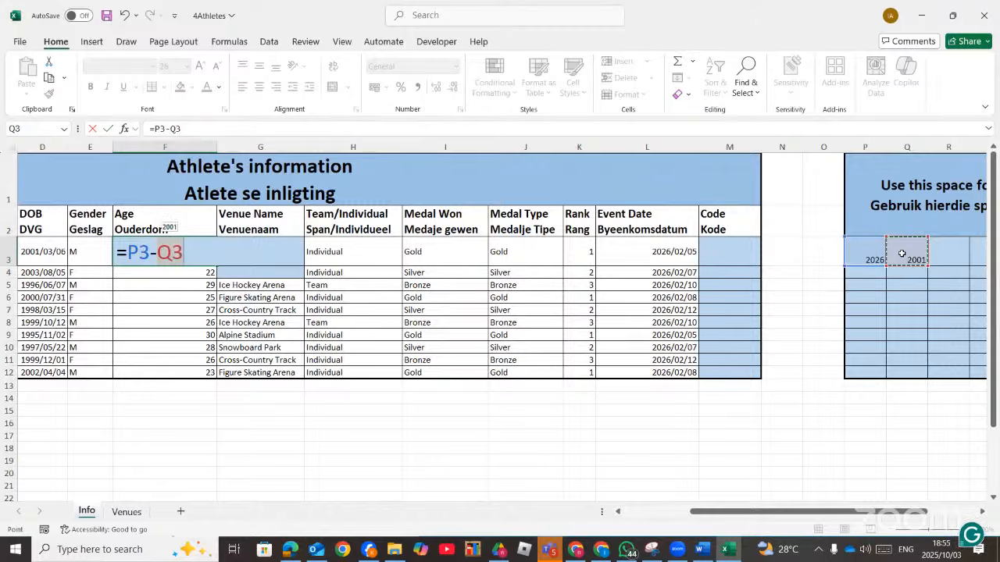
key(Return)
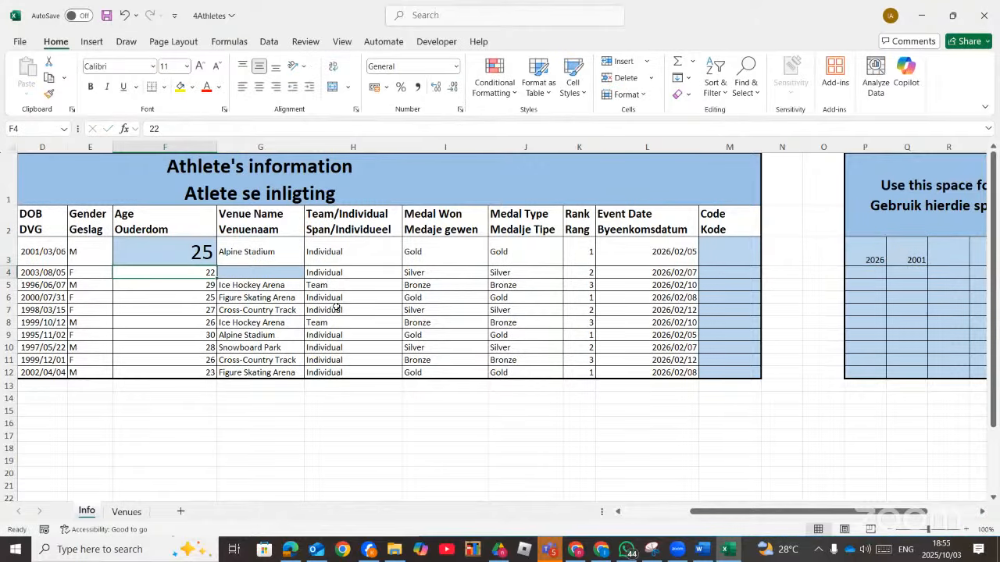
click(148, 251)
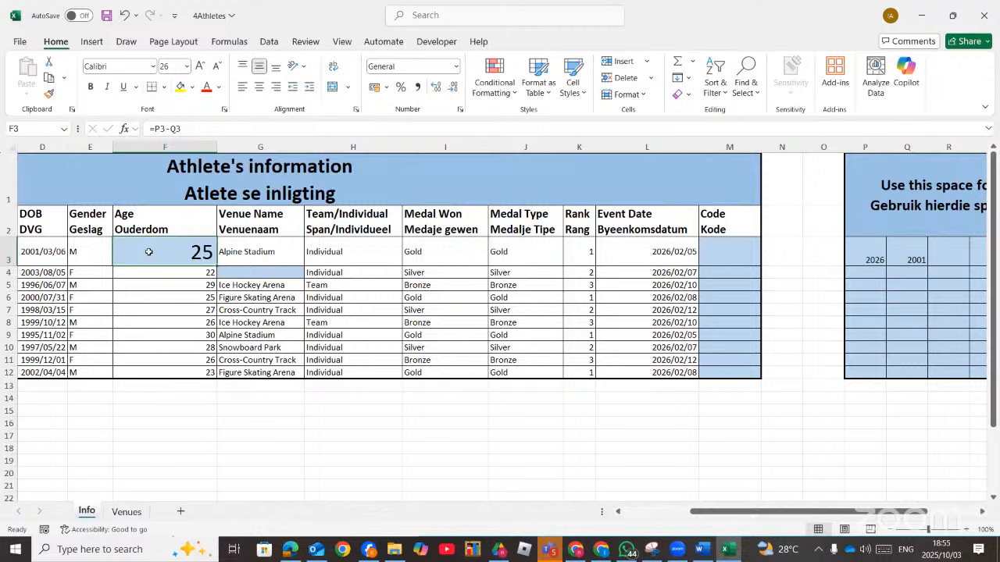
Switch to the exam paper PDF in Edge, read question 4.3 about cell G4, and return to the 4Athletes workbook
click(289, 549)
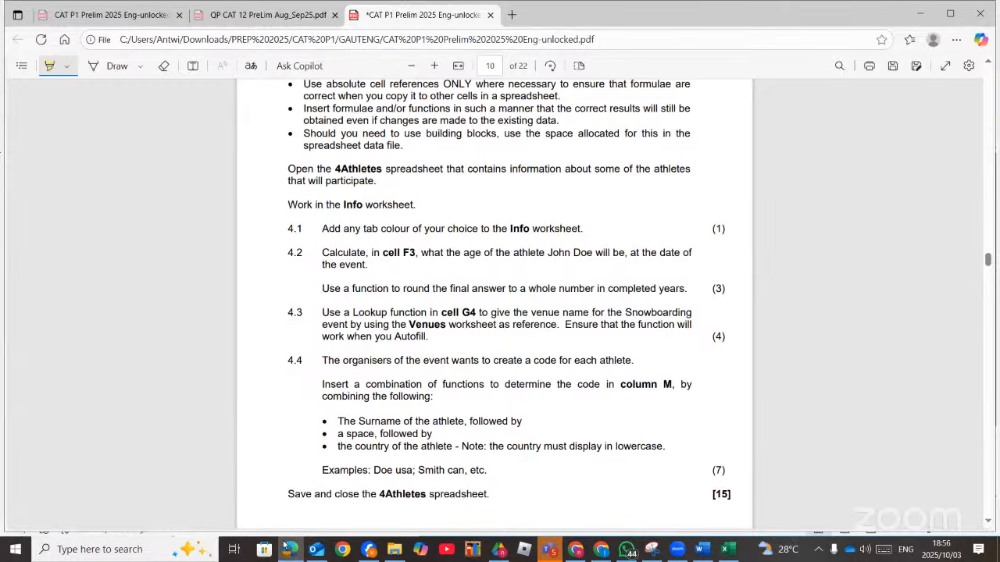
click(292, 550)
click(291, 550)
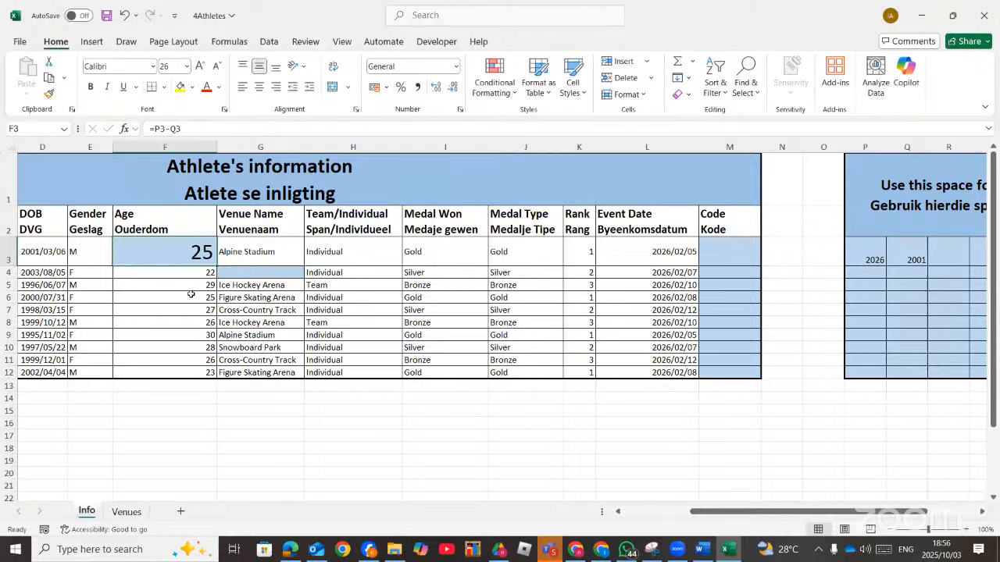
Examine the event and venue names on the Venues worksheet, and return to the Info worksheet
key(ctrl+Page_Down)
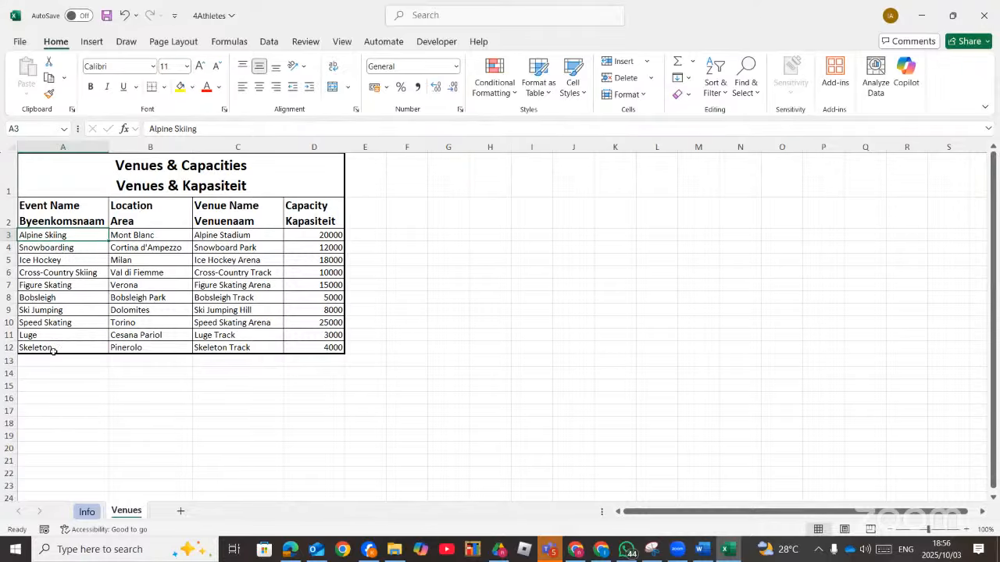
click(87, 512)
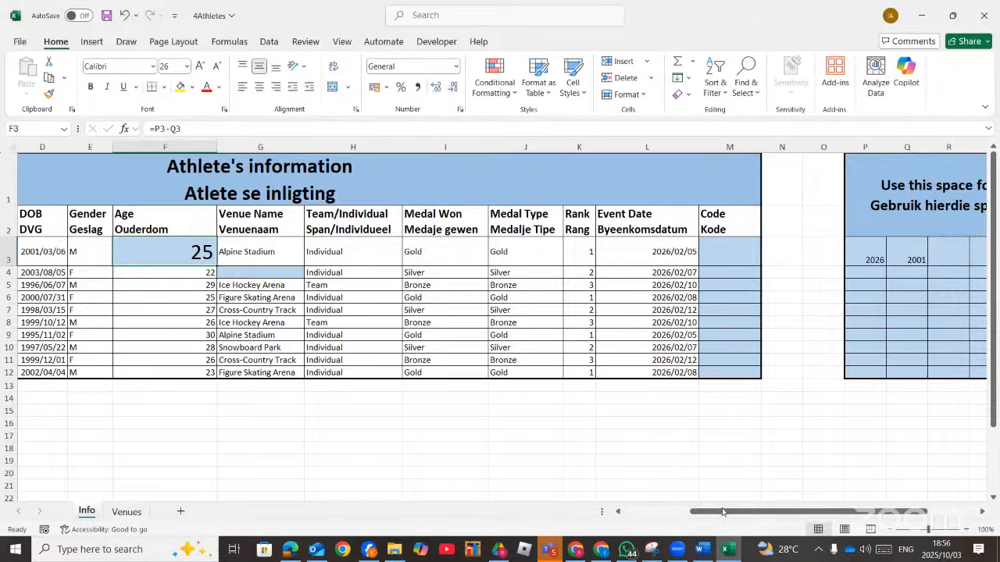
drag(722, 512, 654, 512)
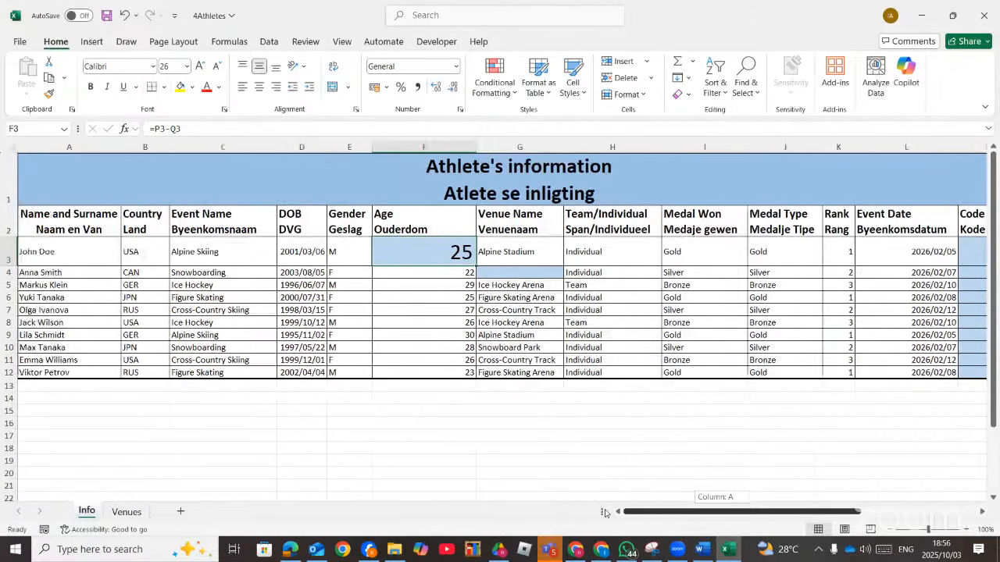
Fill the Event Name columns yellow: column C on the Info worksheet and column A on the Venues worksheet
click(223, 147)
click(180, 87)
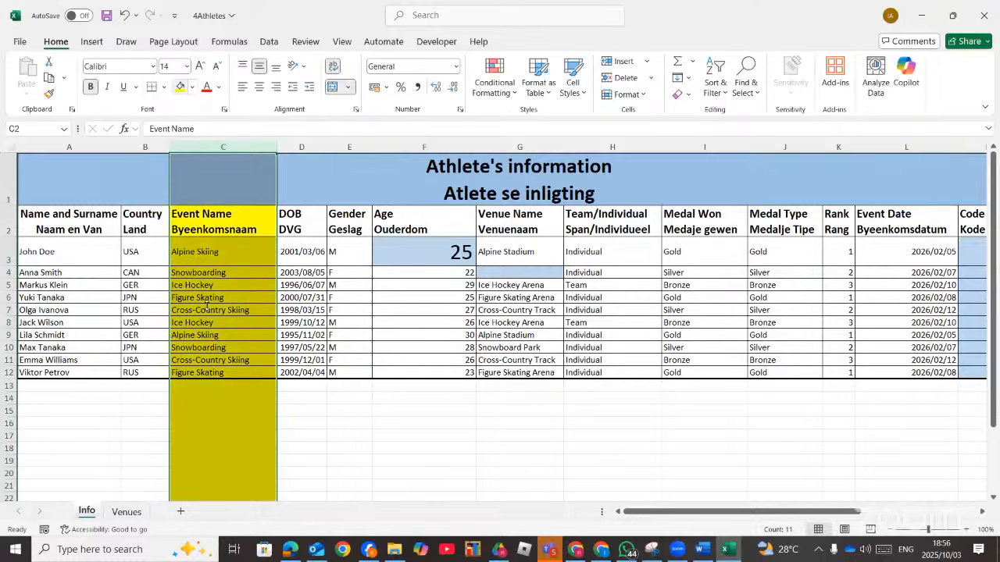
click(125, 511)
click(62, 147)
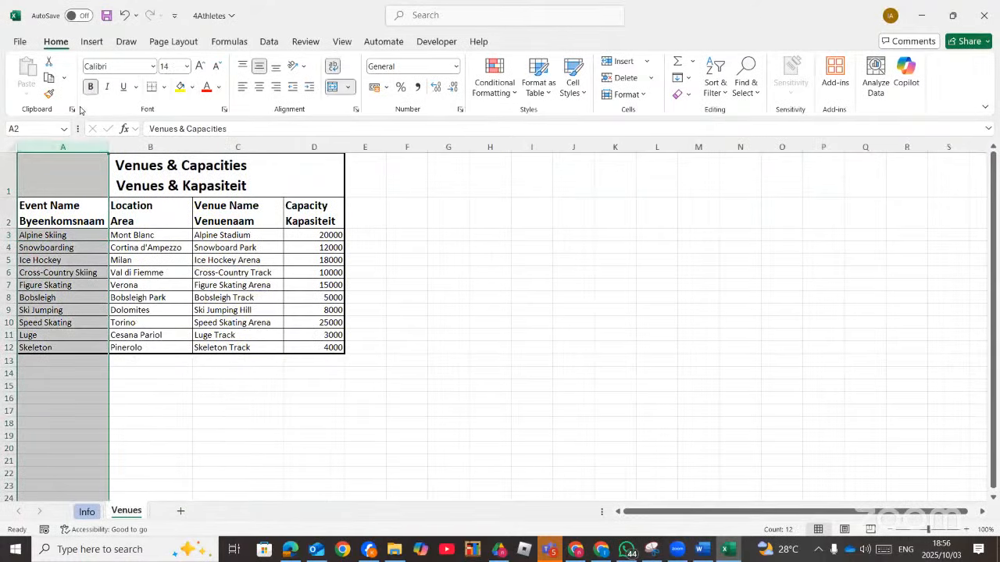
click(180, 86)
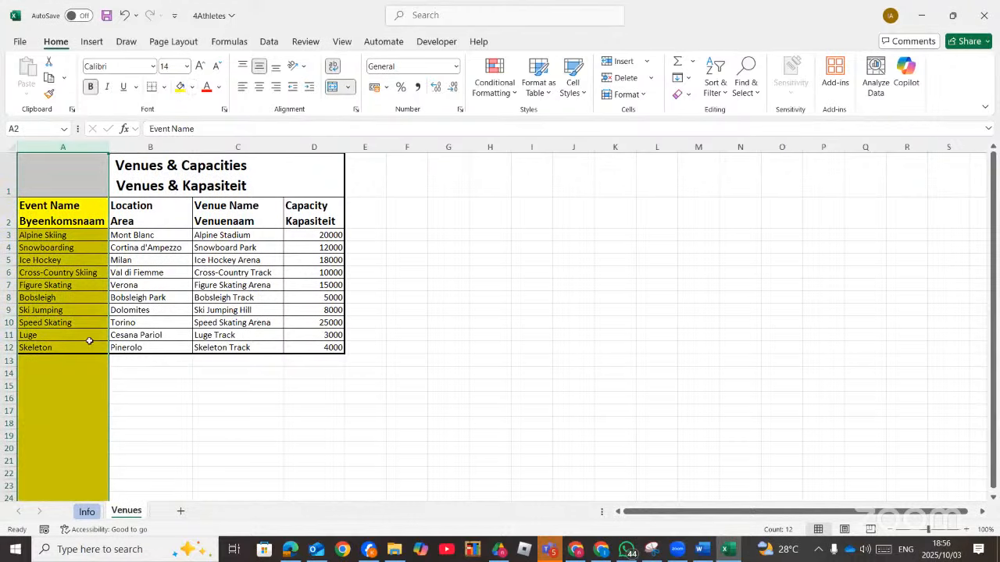
click(86, 512)
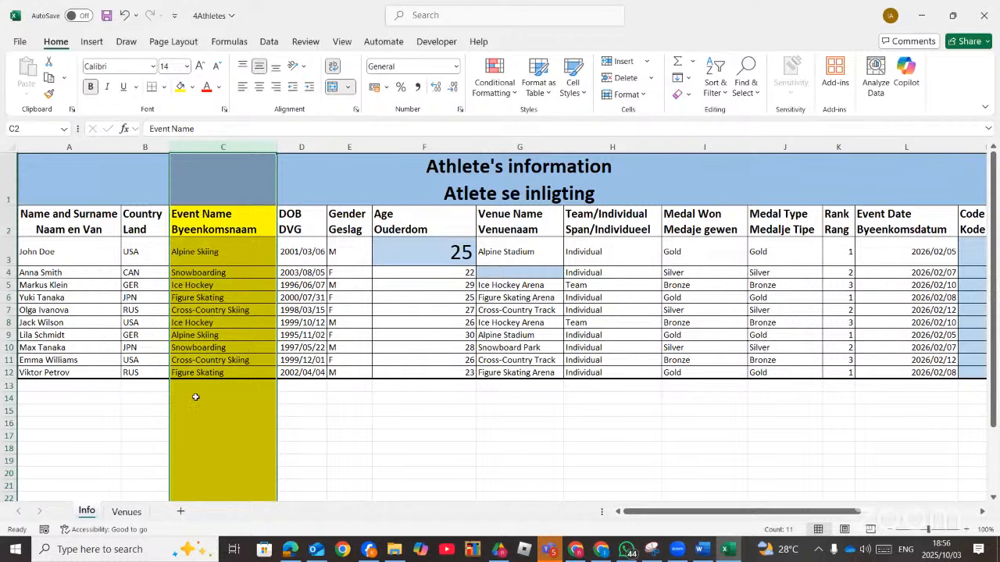
Fill the Venue Name column C on the Venues worksheet with light orange
click(124, 512)
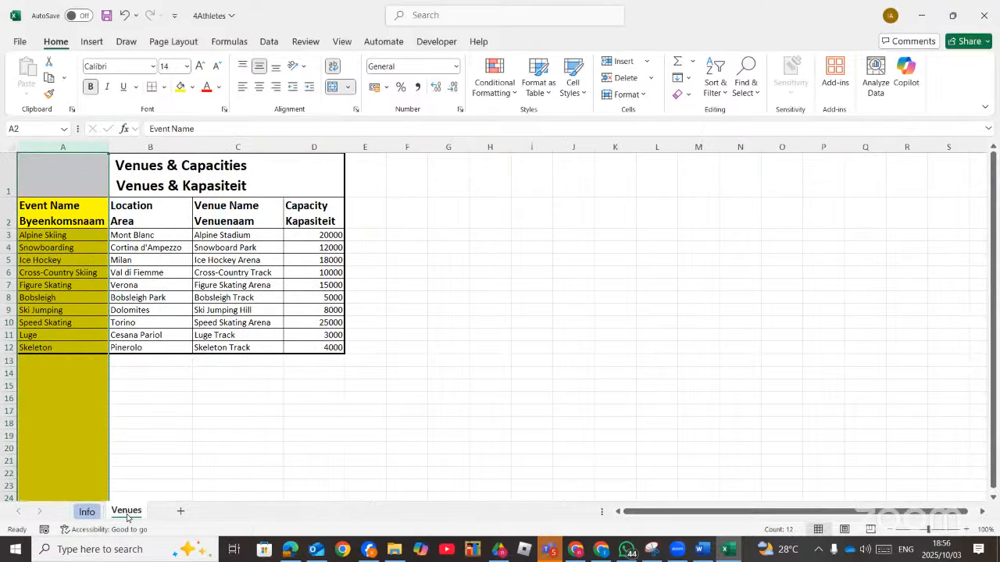
click(238, 147)
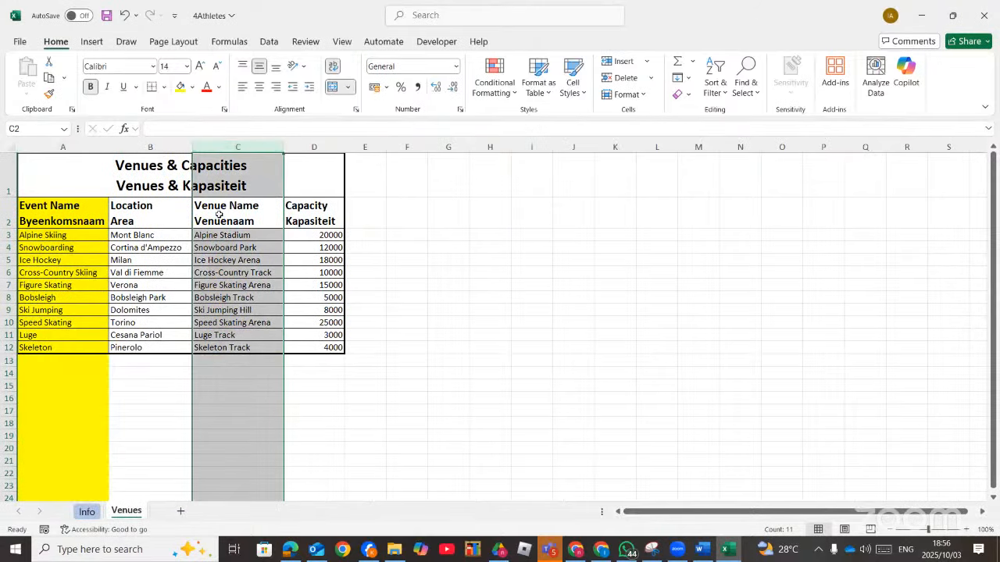
click(191, 87)
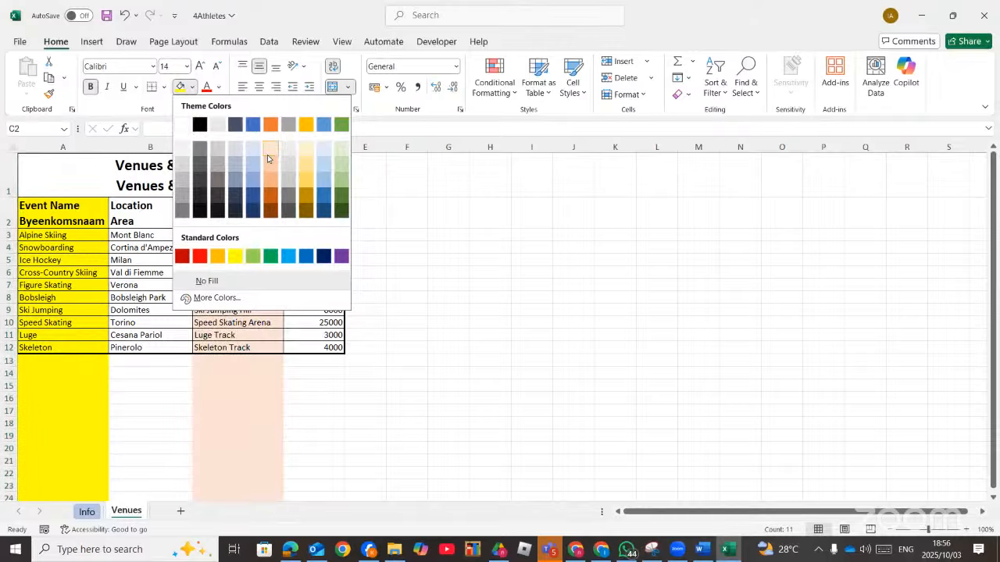
click(270, 154)
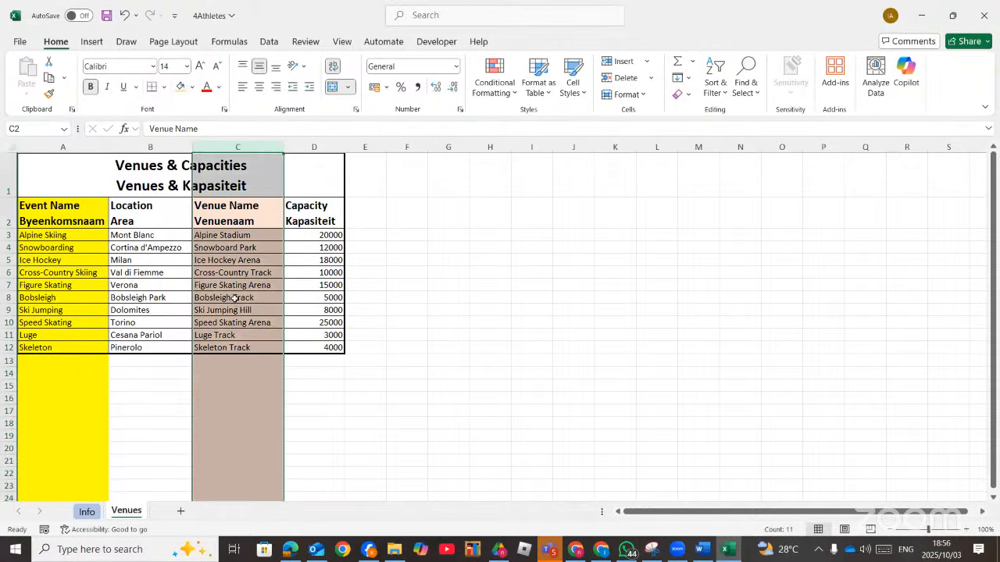
Fill the Venue Name column G on the Info worksheet with the same light orange, and select cell G4
click(89, 512)
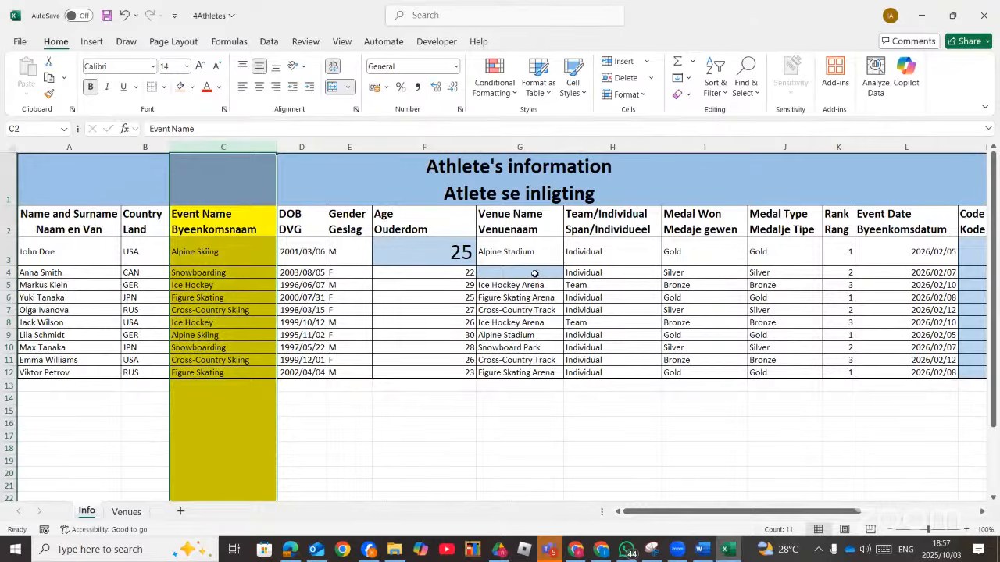
click(534, 274)
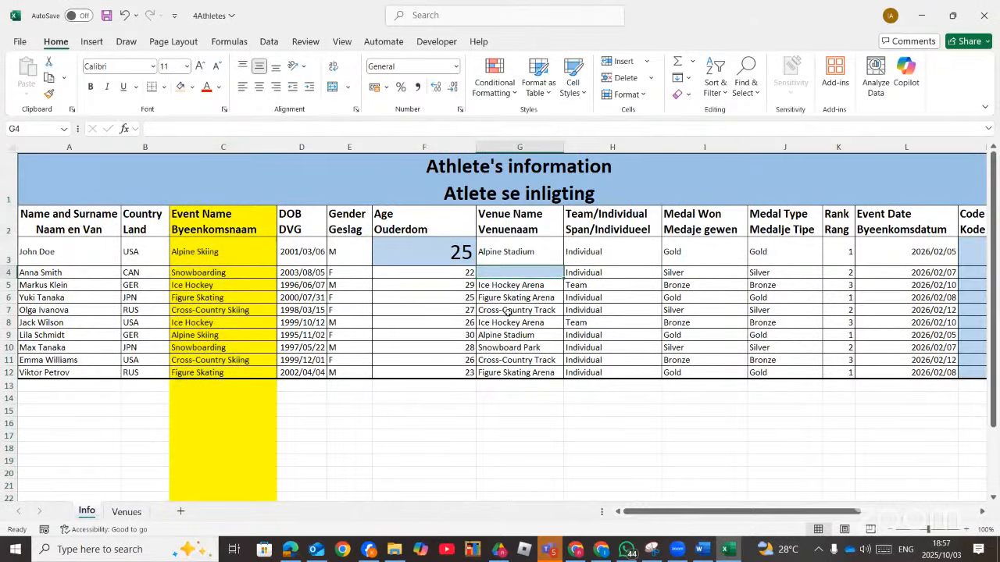
click(508, 148)
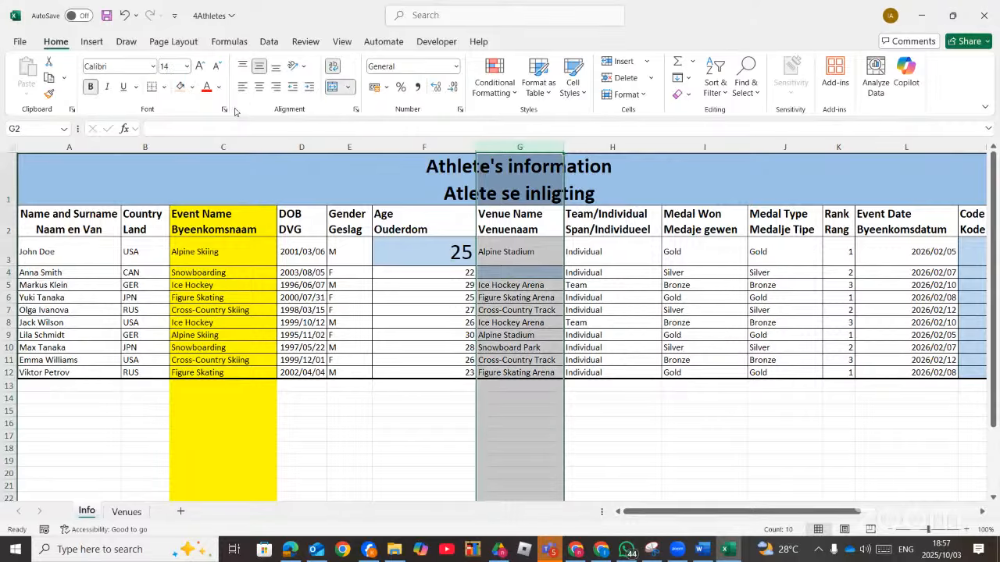
click(179, 88)
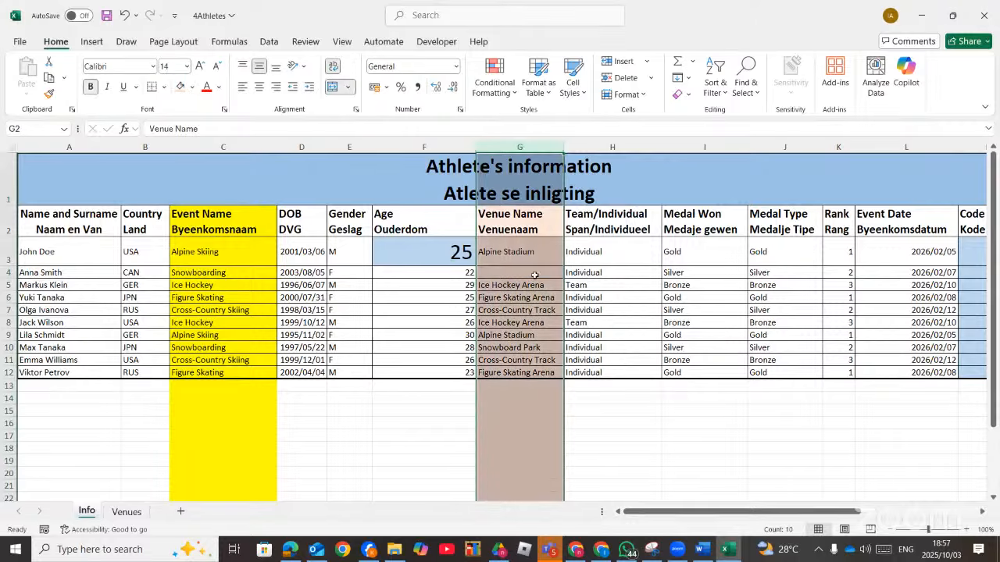
click(534, 275)
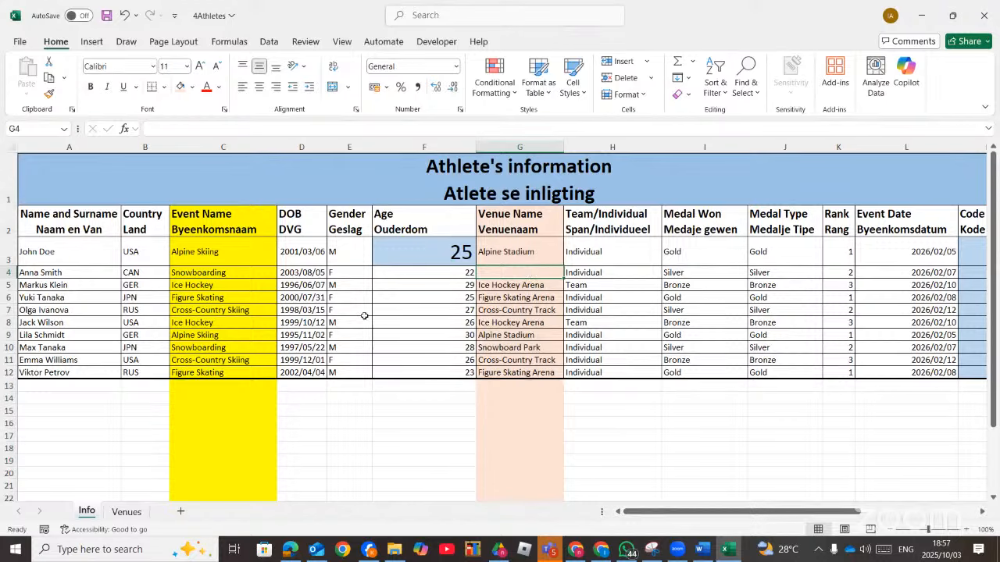
Define the name a for the event names in A3:A12 on the Venues worksheet
click(126, 512)
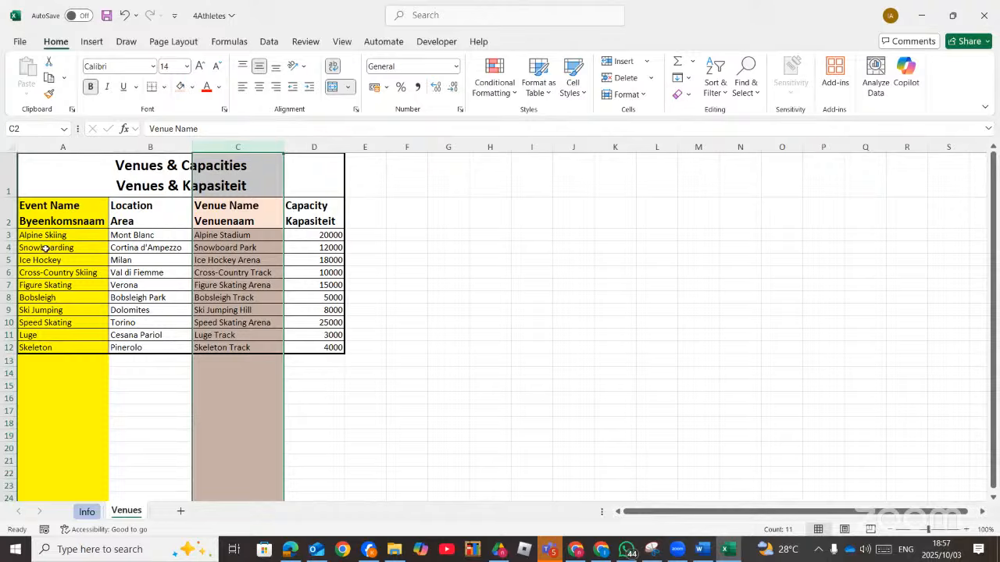
drag(29, 236, 56, 352)
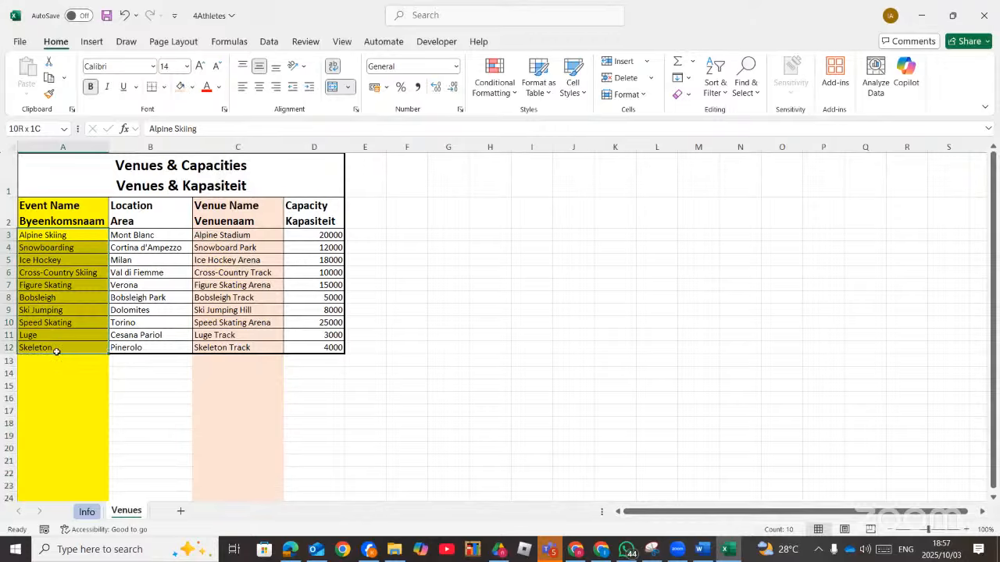
right_click(66, 266)
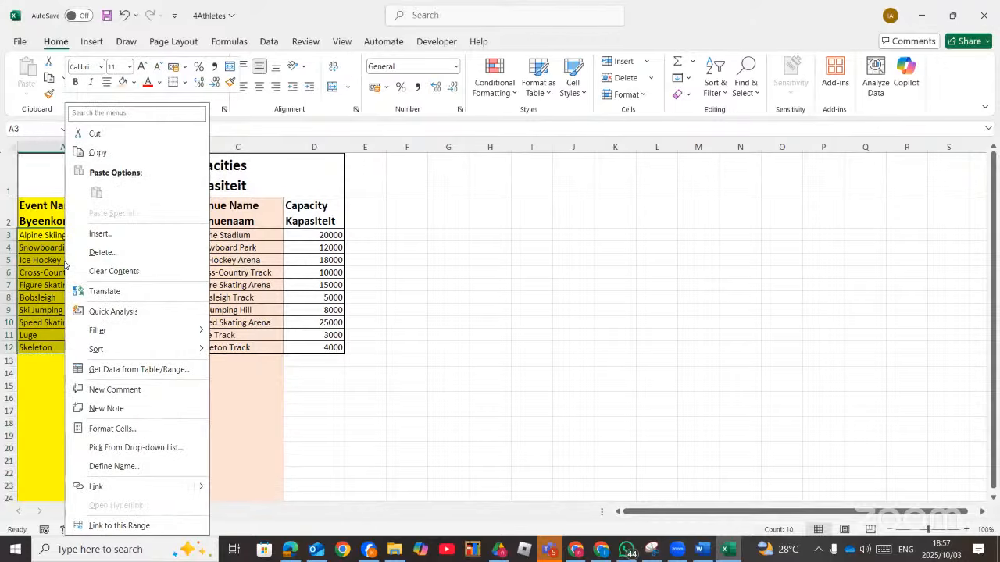
click(93, 467)
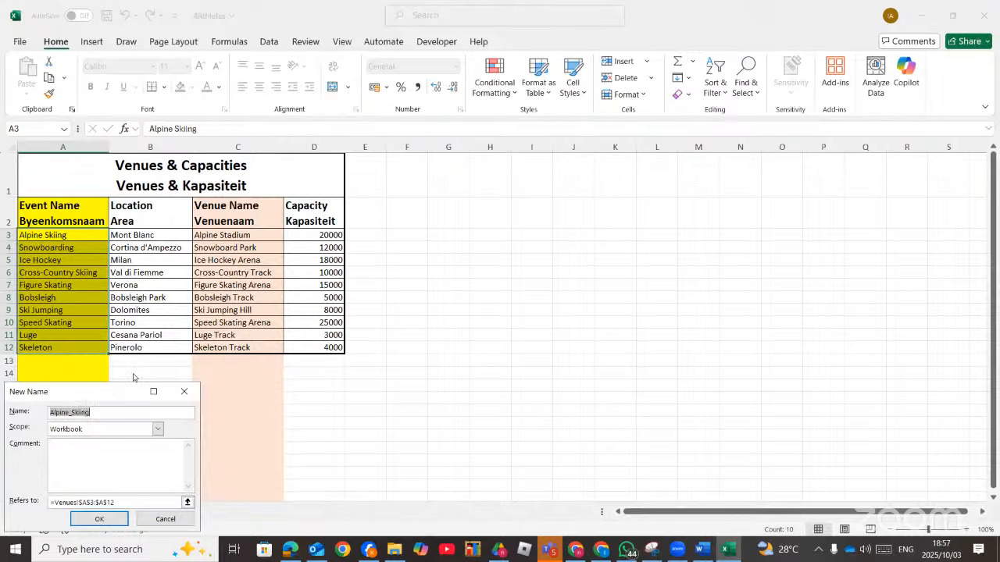
text(a)
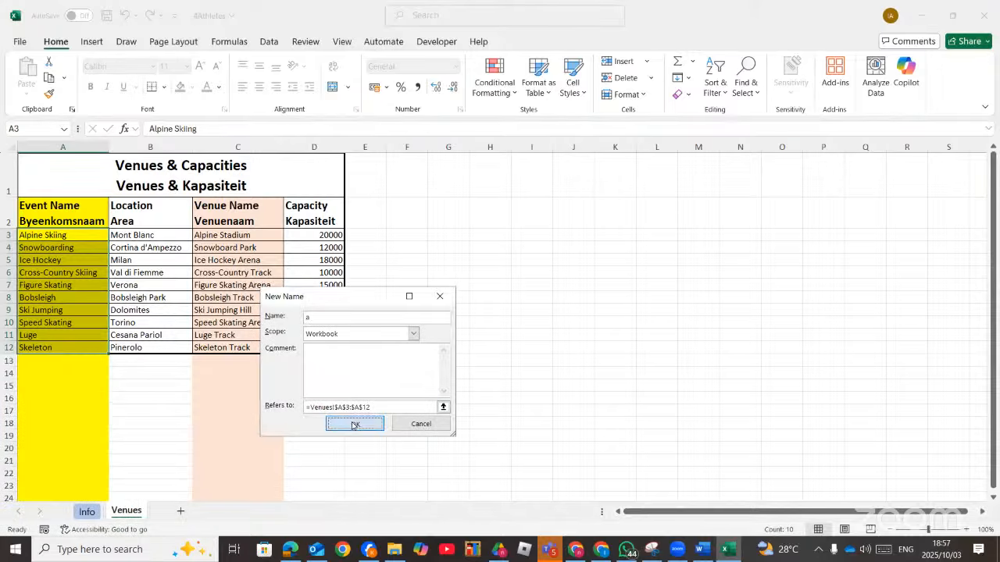
click(355, 424)
Define the name b for the venue names in C3:C12 on the Venues worksheet
drag(223, 236, 226, 349)
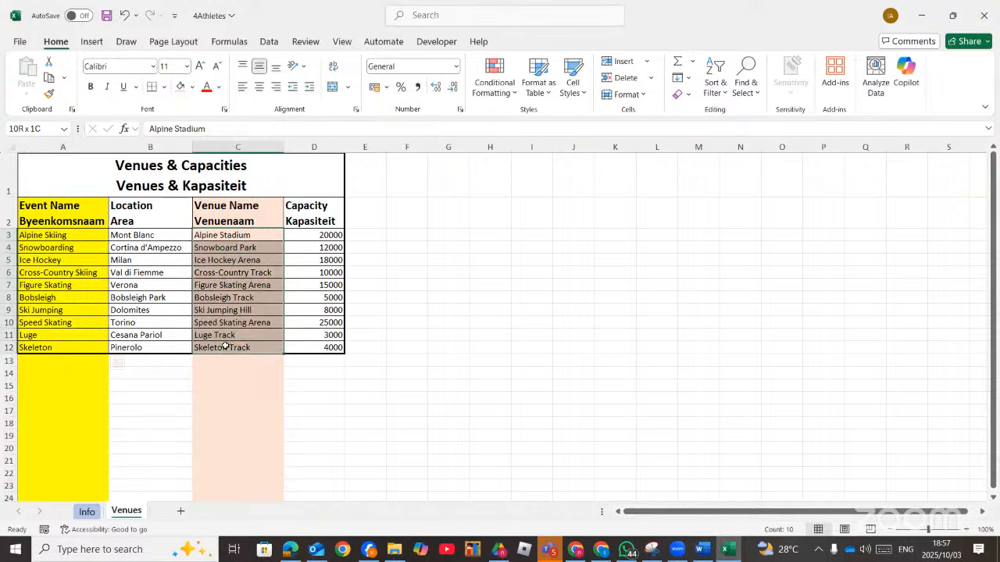
right_click(236, 274)
click(291, 466)
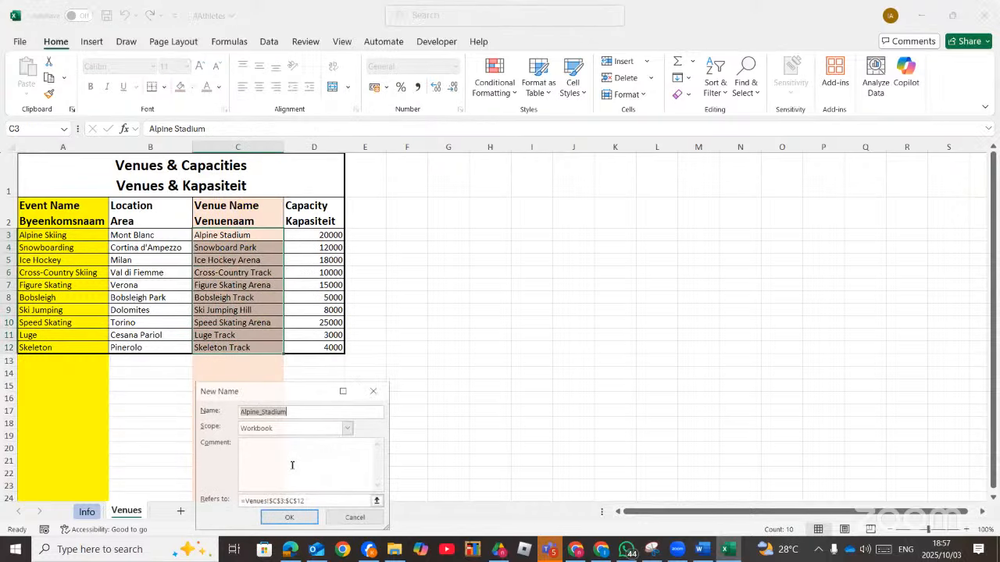
text(b)
click(290, 520)
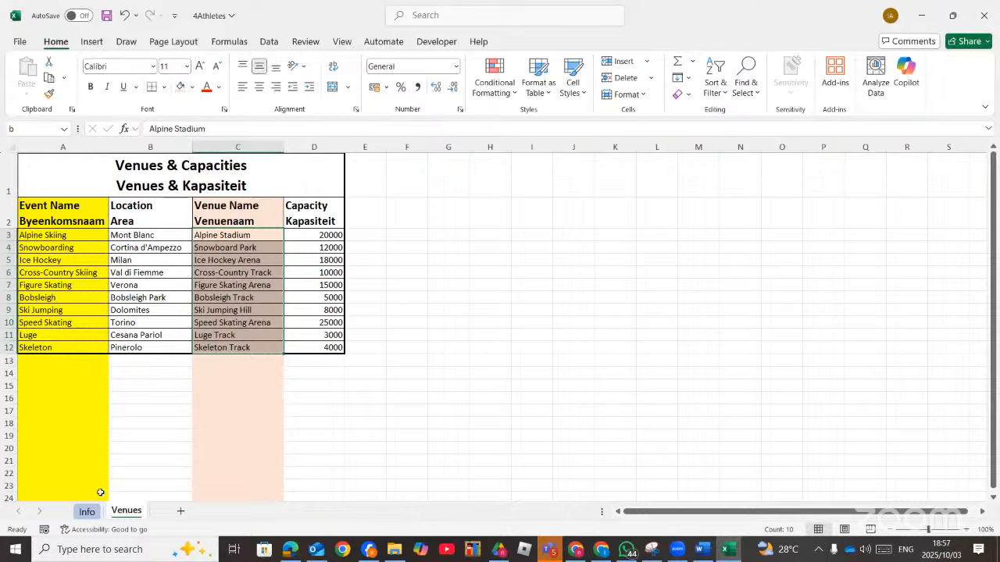
Start an XLOOKUP function in G4 on the Info worksheet, with a as the lookup array and b as the return array
click(87, 511)
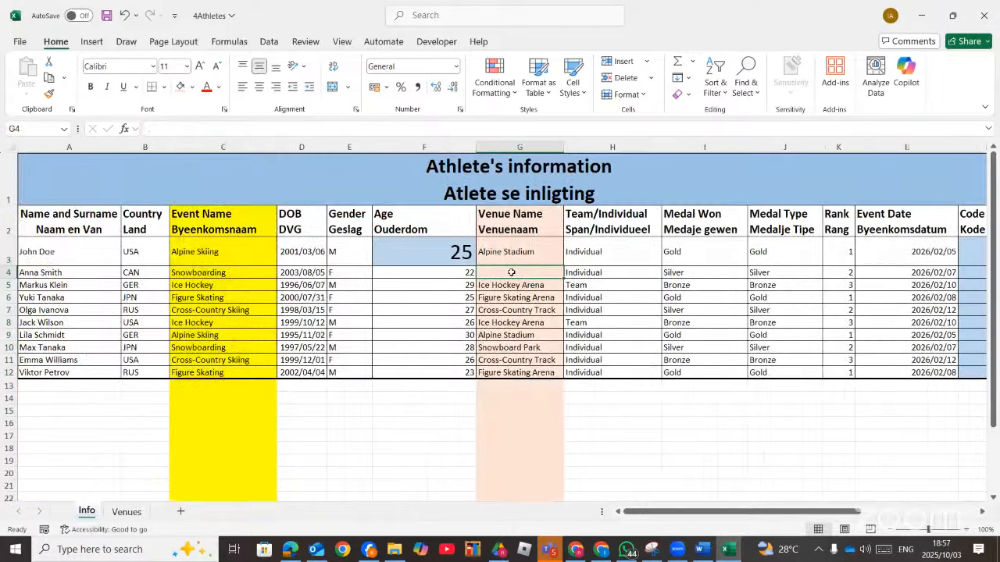
text(=xl)
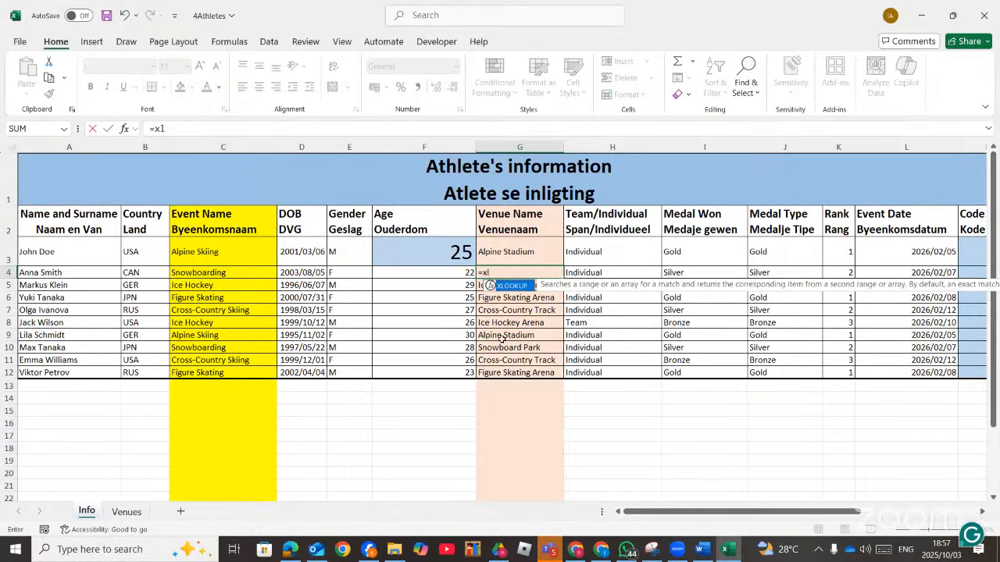
key(Tab)
click(123, 129)
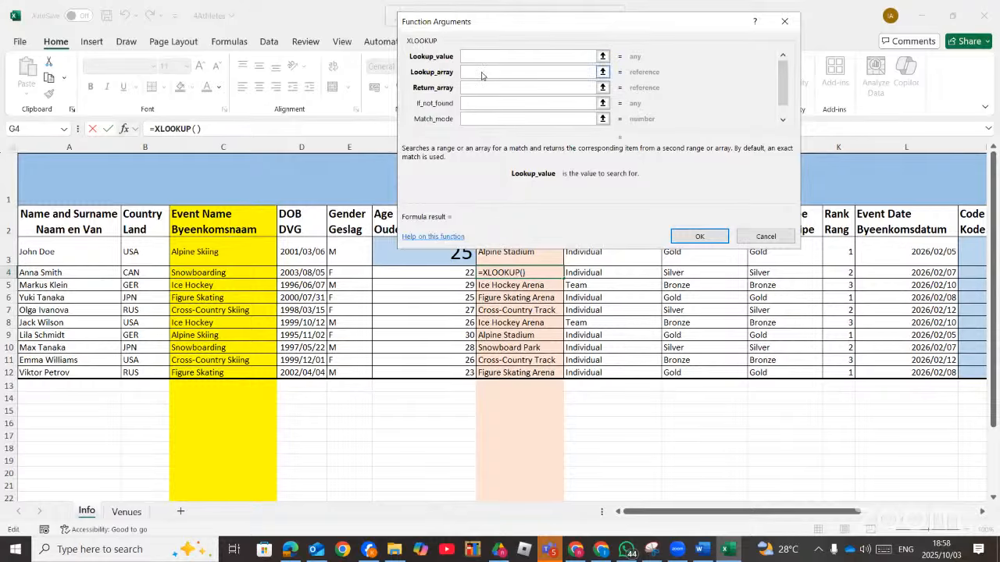
click(482, 72)
text(a)
click(474, 86)
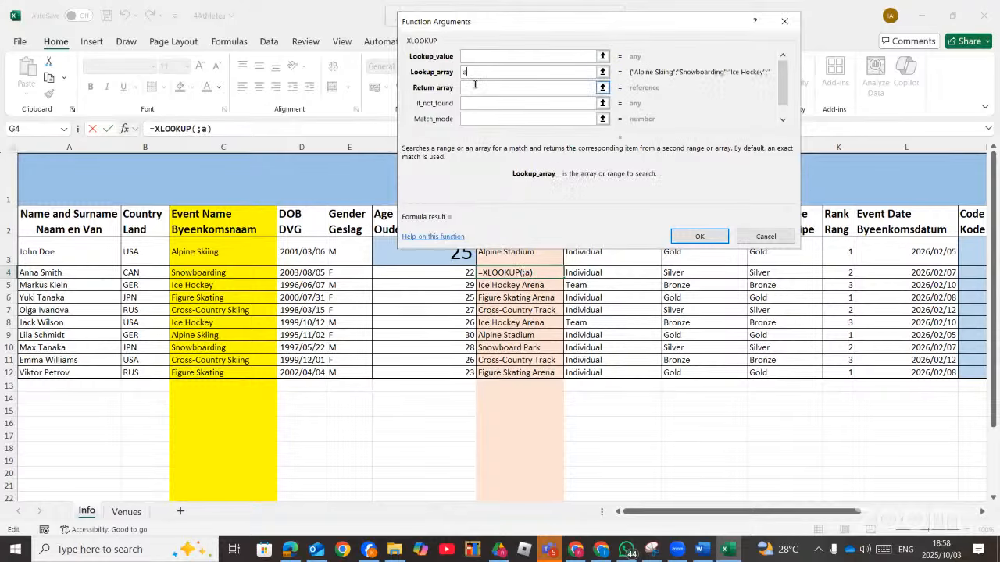
text(b)
key(shift+Tab)
key(shift+Tab)
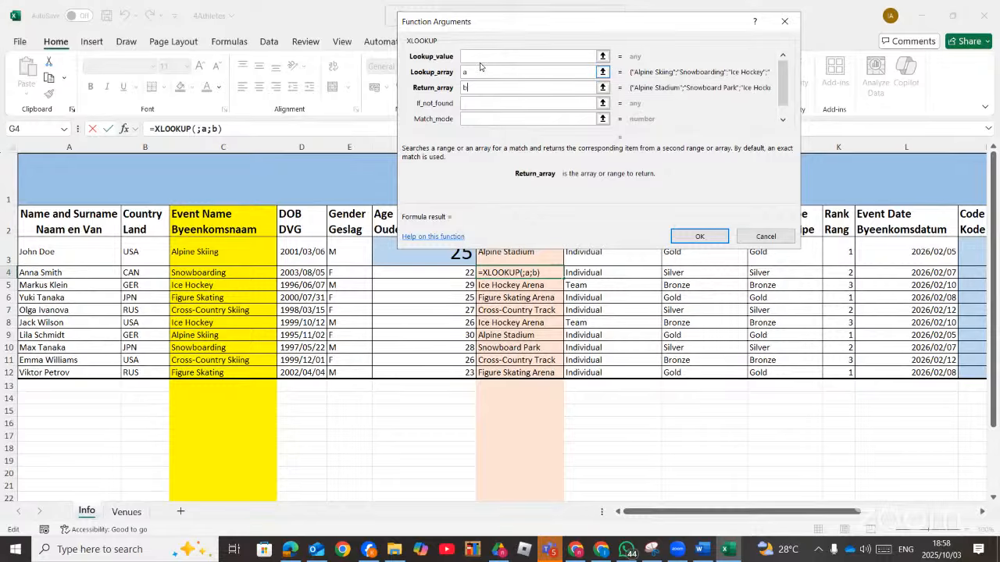
Complete the XLOOKUP in G4 with C4 as the lookup value and -1 as the match mode
drag(540, 4, 575, 1)
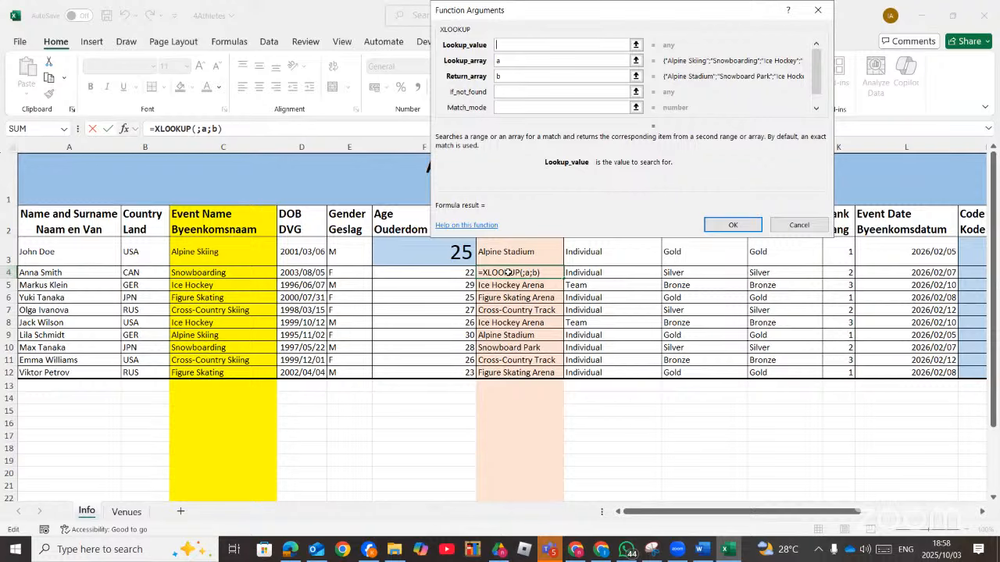
click(222, 272)
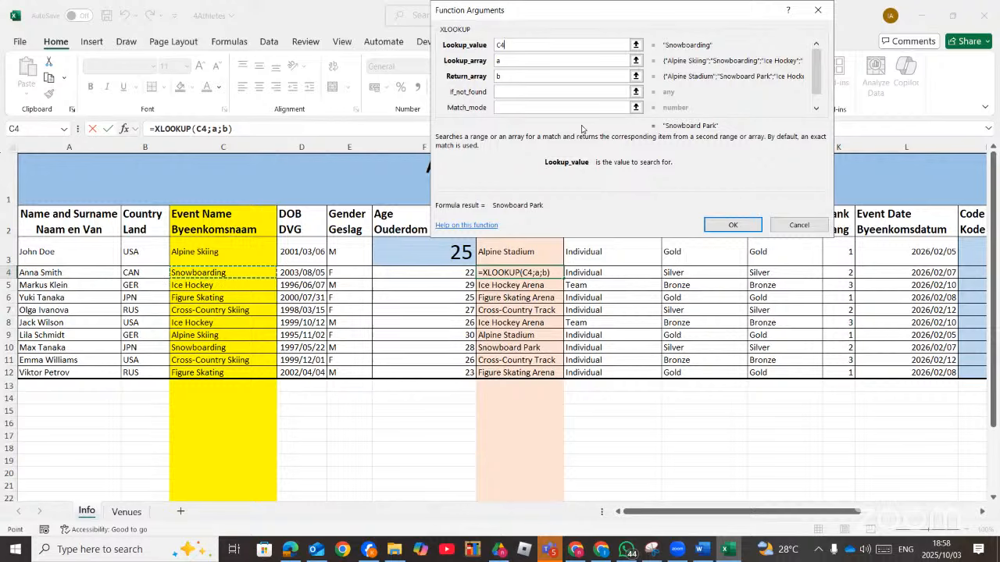
click(530, 107)
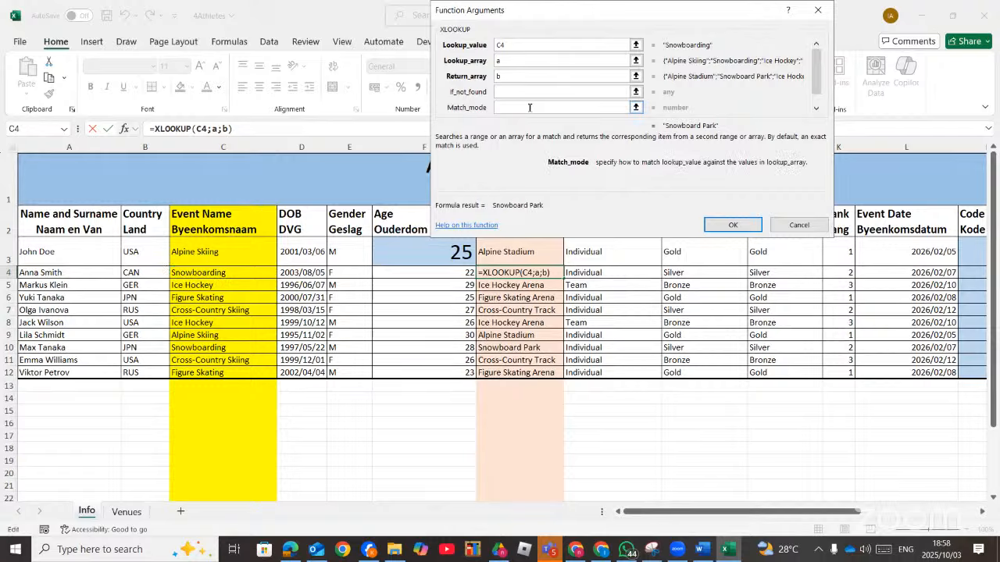
text(-1)
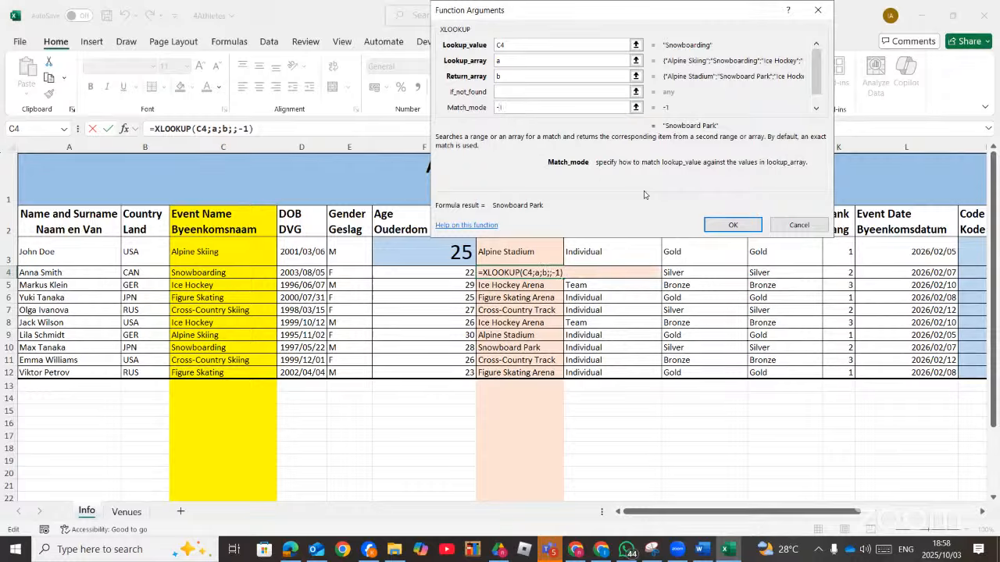
click(732, 225)
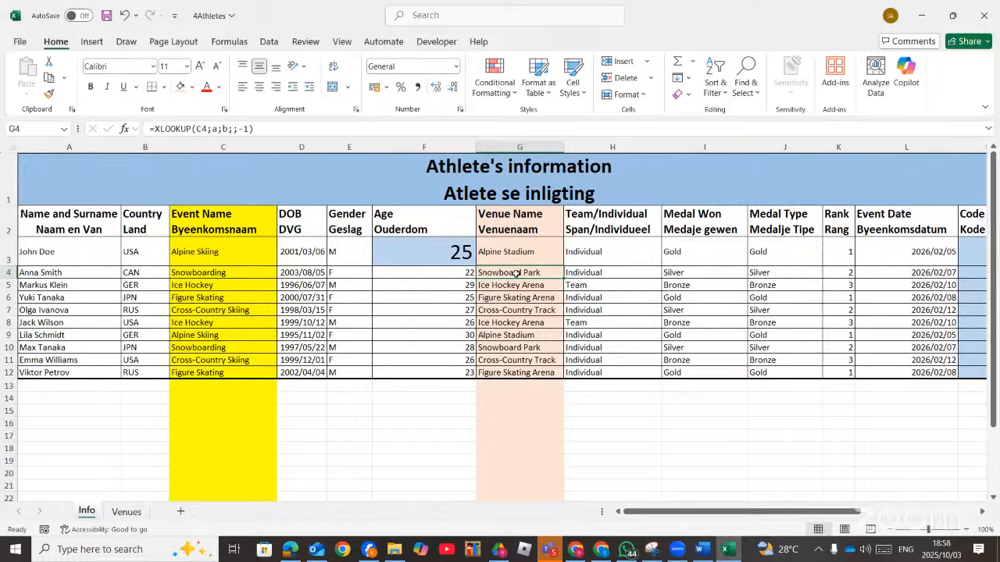
Define the name d for the venue data in A3:D12 on the Venues worksheet
click(127, 513)
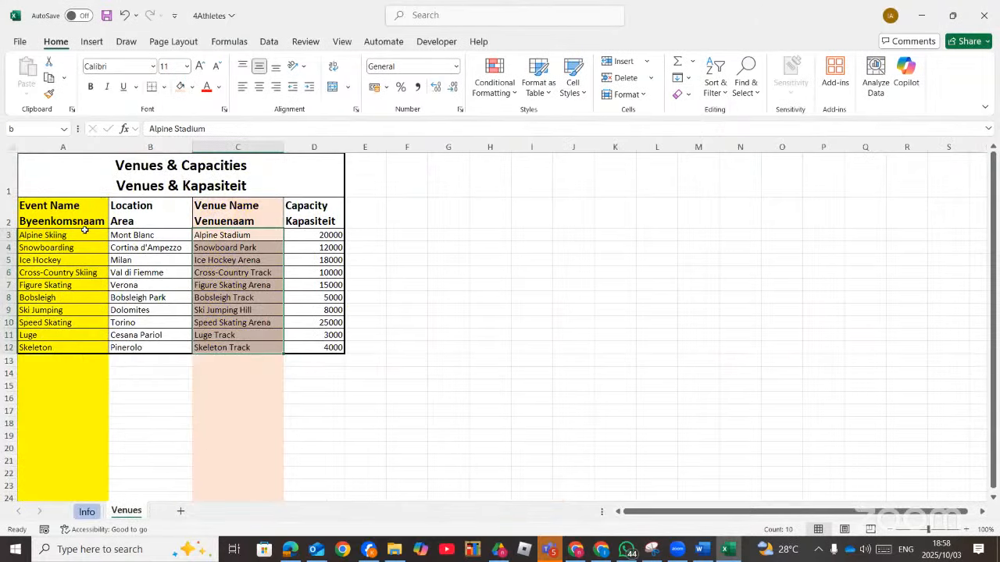
click(38, 235)
drag(38, 235, 313, 348)
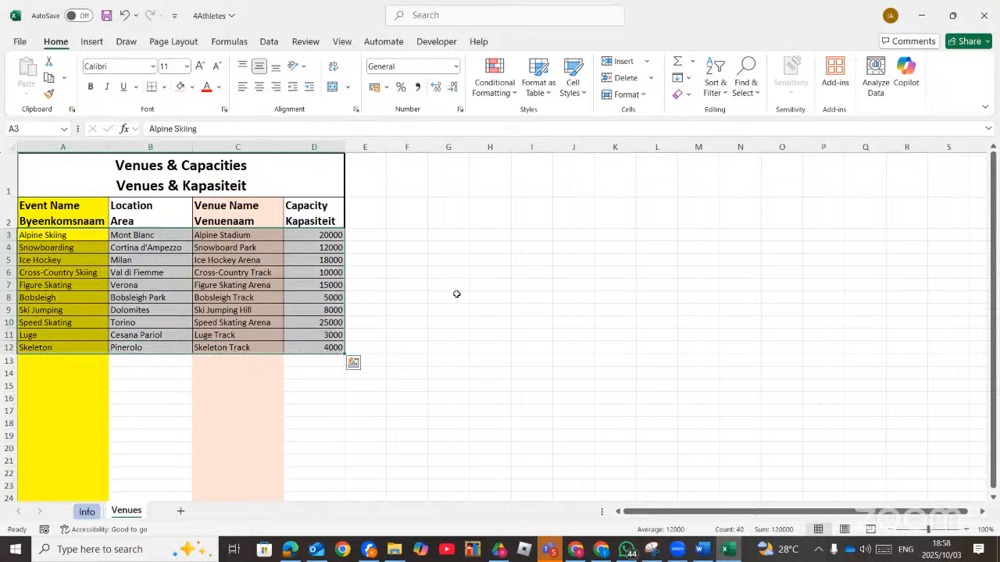
click(614, 247)
drag(60, 239, 315, 348)
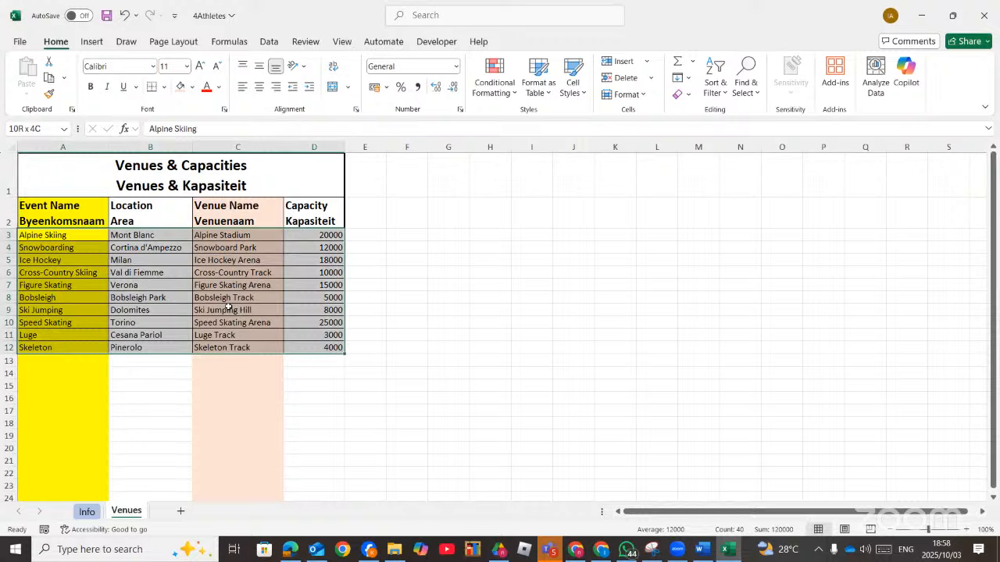
right_click(184, 283)
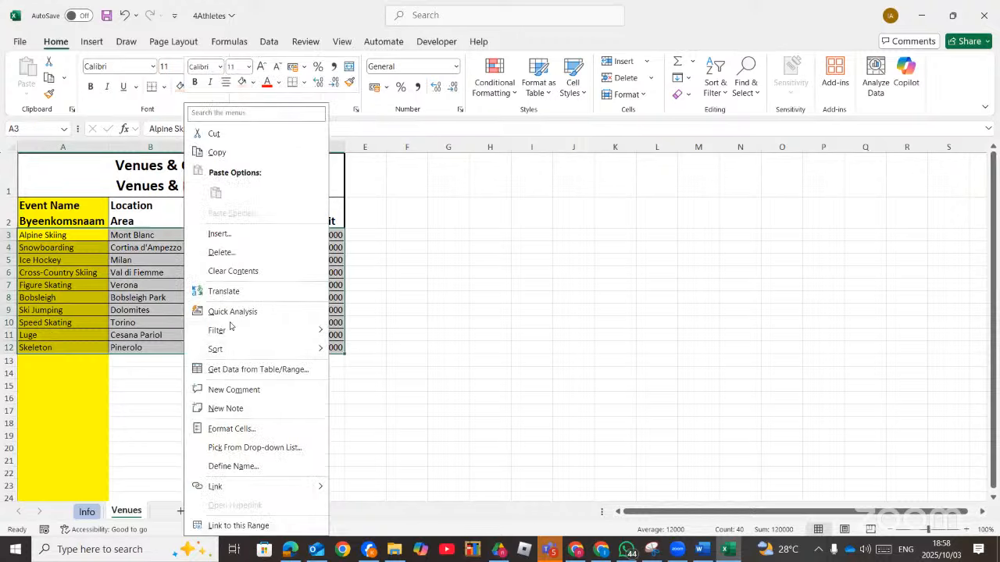
click(227, 467)
text(d)
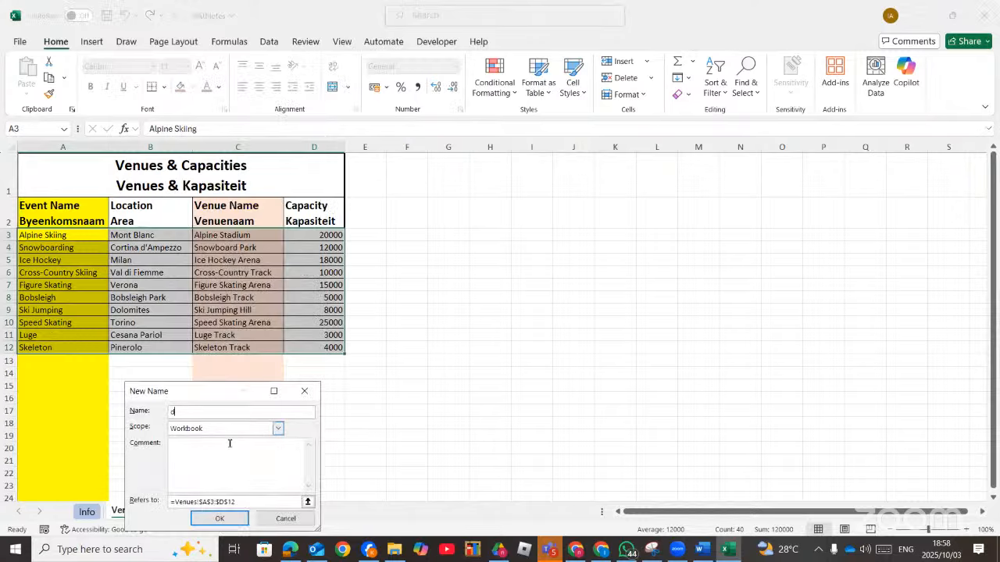
click(217, 520)
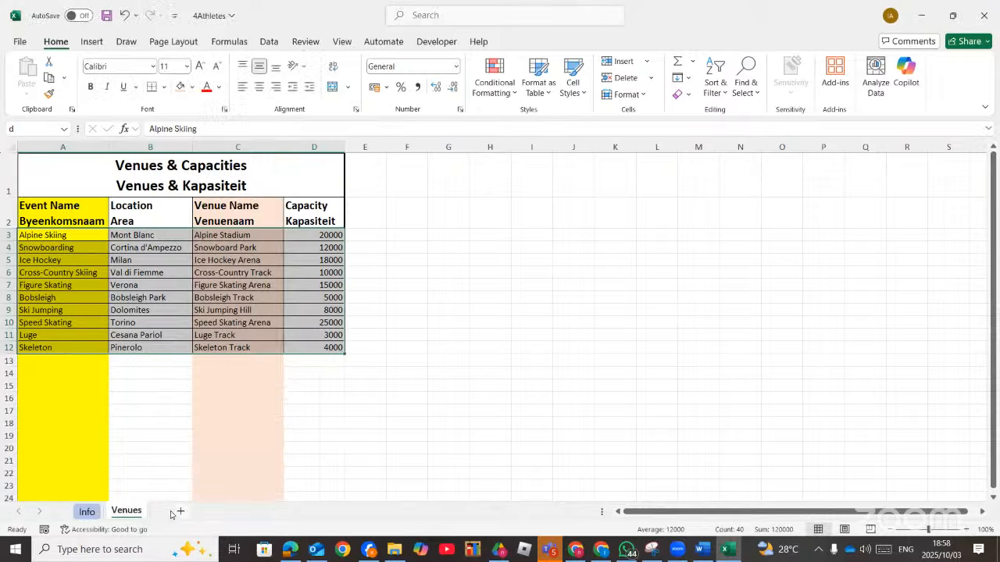
Replace the formula in G4 on the Info worksheet with a VLOOKUP using C4 as the lookup value and d as the table array
click(86, 511)
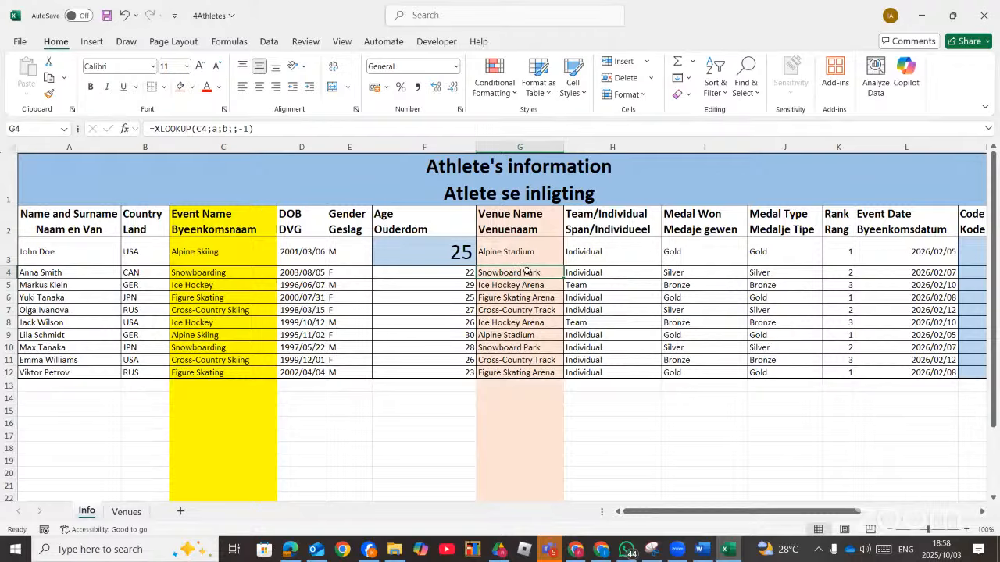
text(=vl)
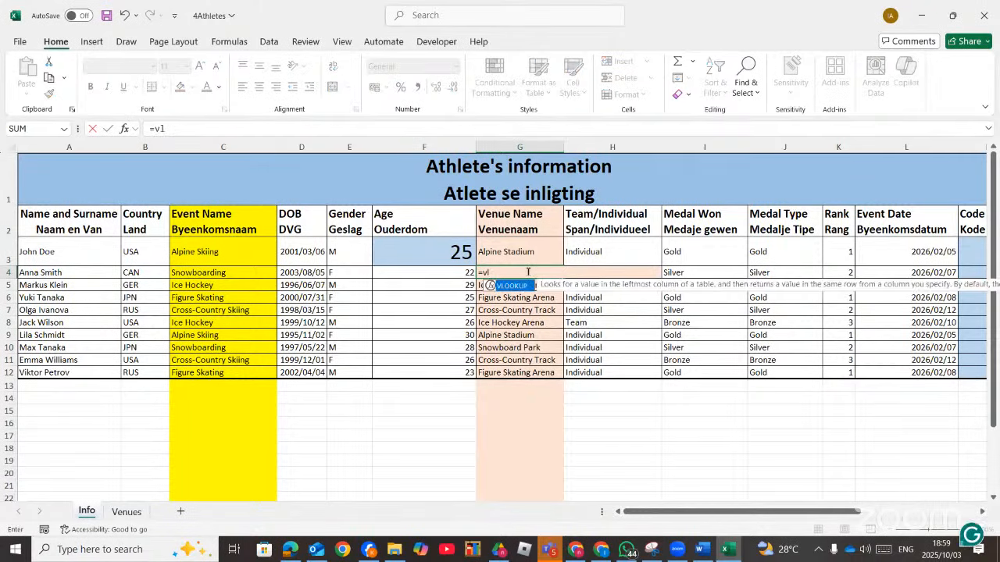
key(Tab)
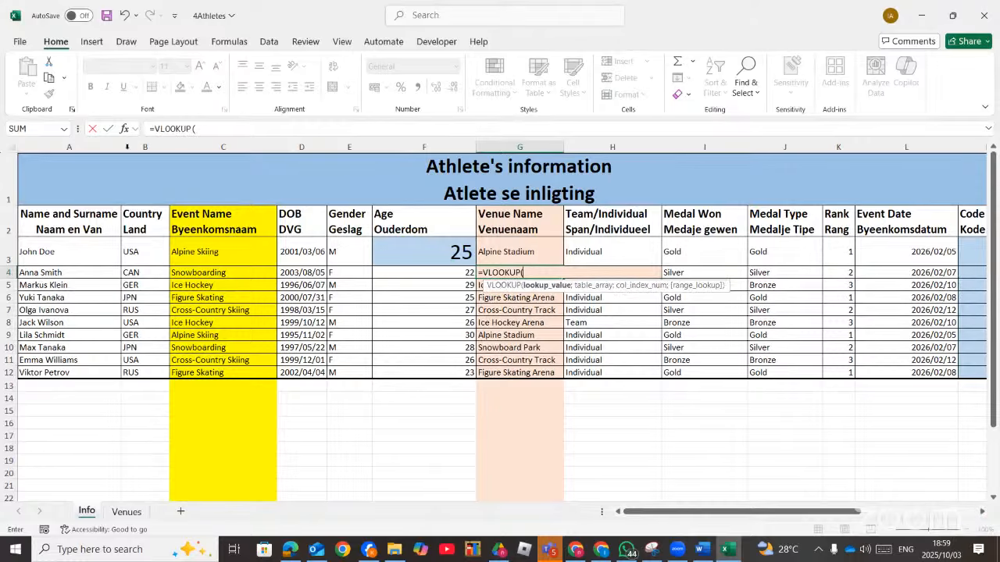
click(124, 129)
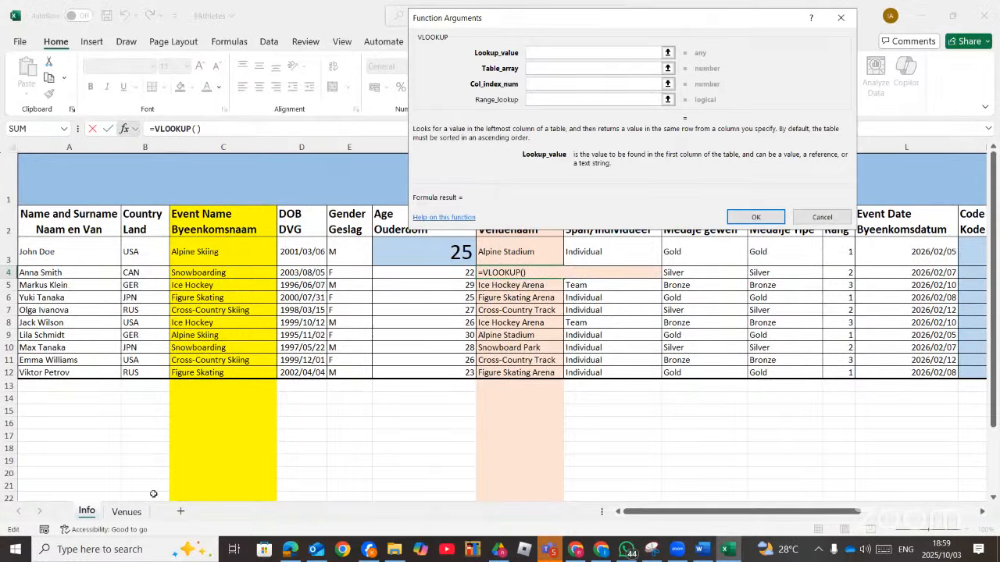
drag(546, 35, 557, 40)
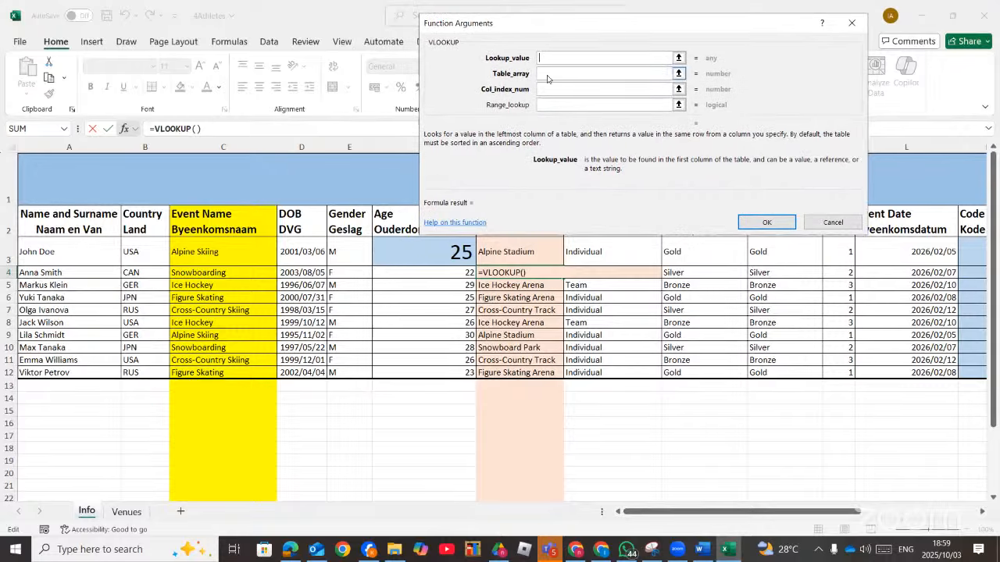
click(546, 74)
text(d)
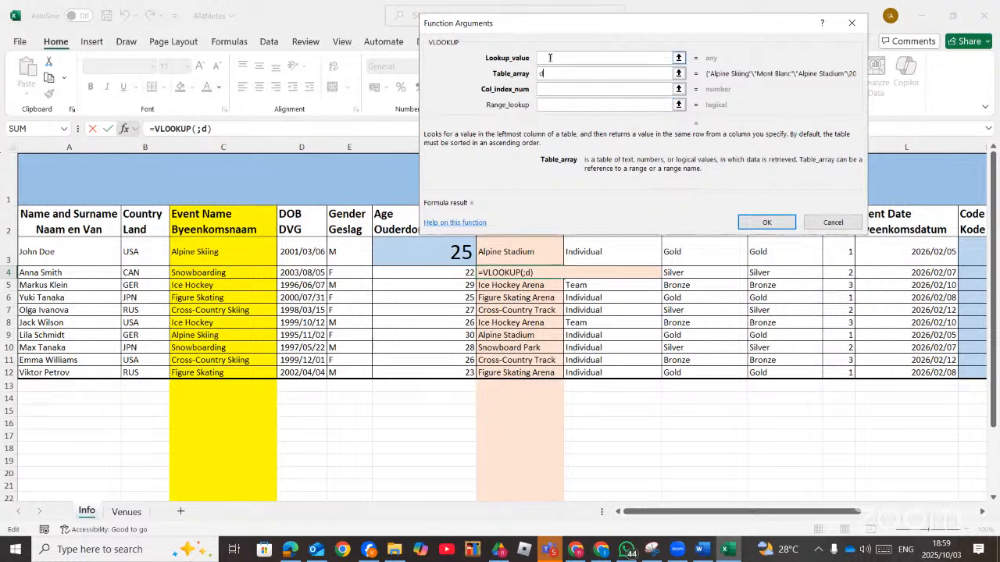
click(550, 58)
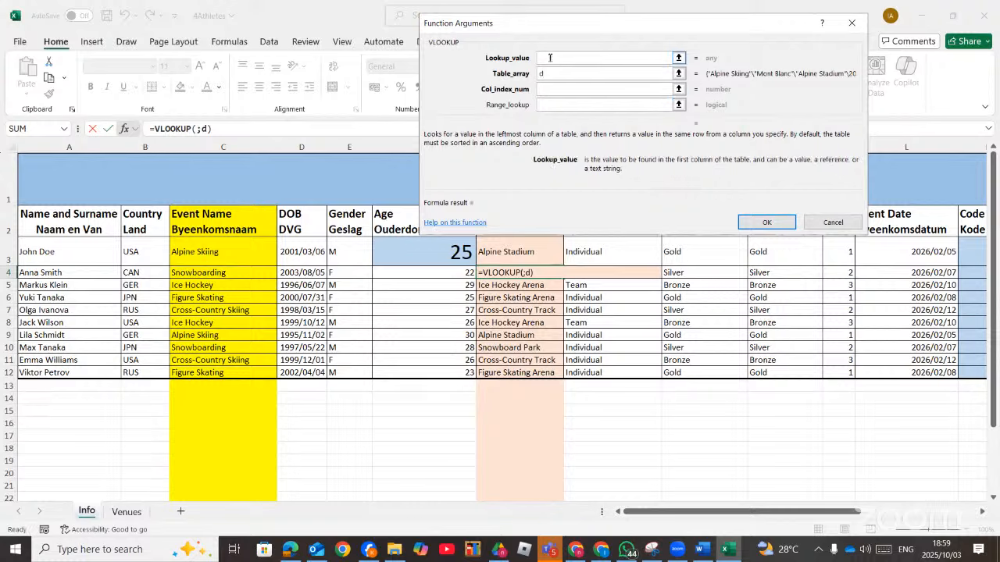
click(196, 274)
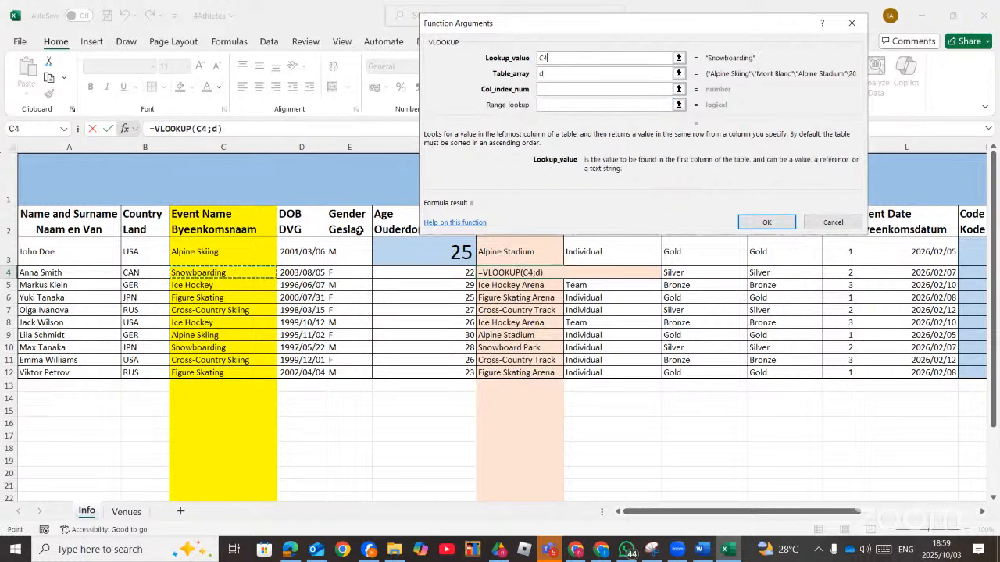
Set the VLOOKUP's column index number to 3 and enter the function in G4
click(553, 88)
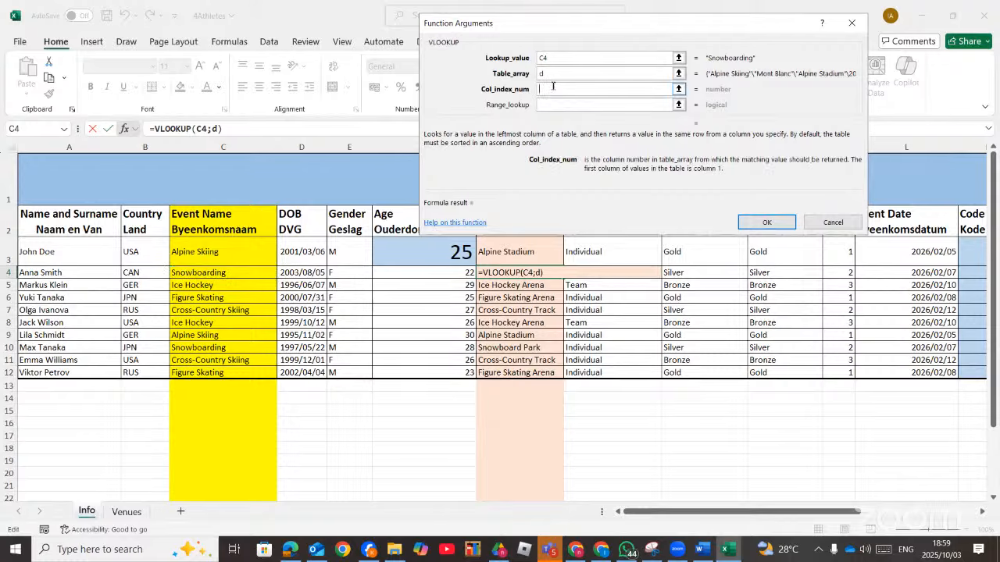
click(129, 513)
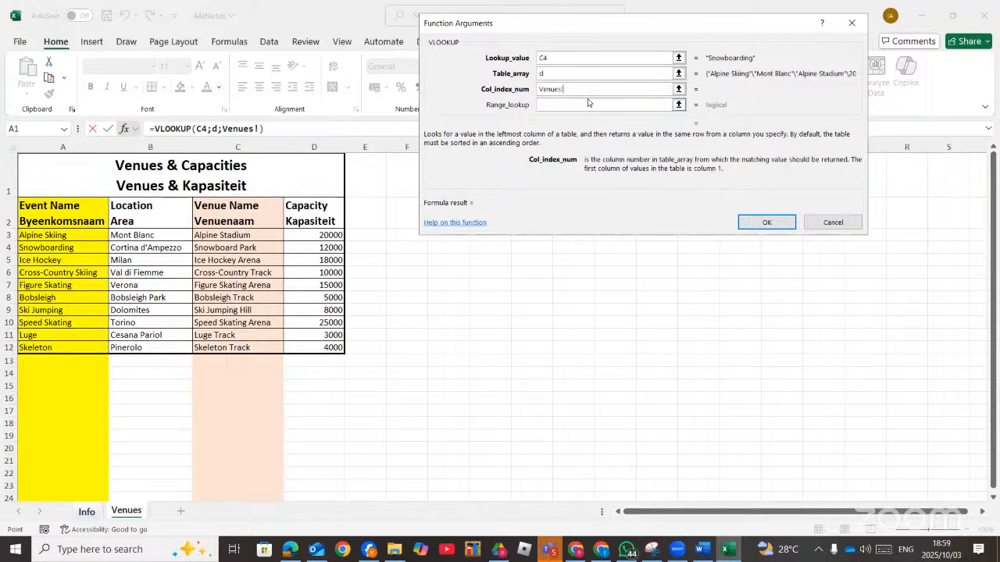
key(BackSpace)
key(BackSpace)
key(BackSpace)
key(BackSpace)
key(BackSpace)
key(BackSpace)
key(BackSpace)
text(3)
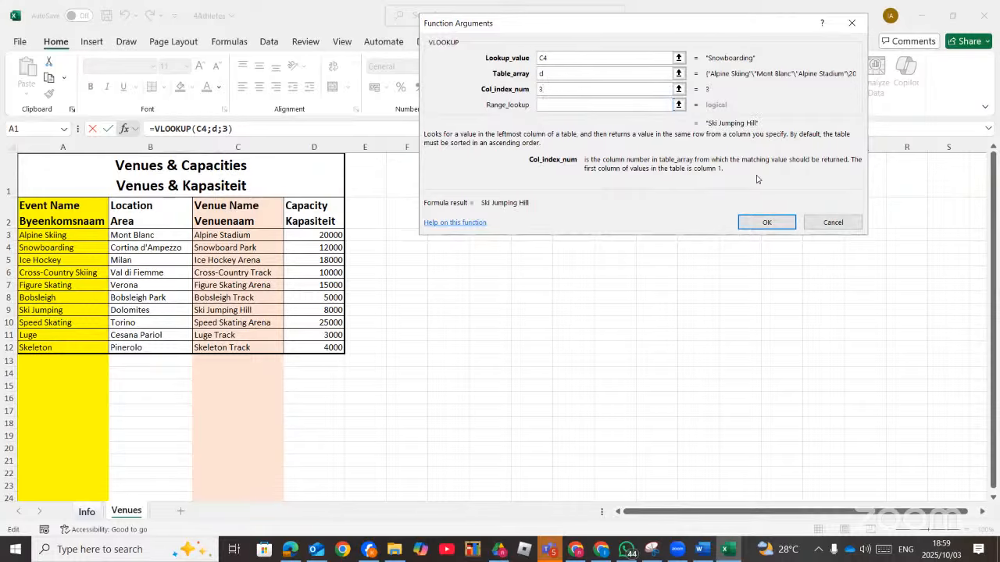
click(767, 223)
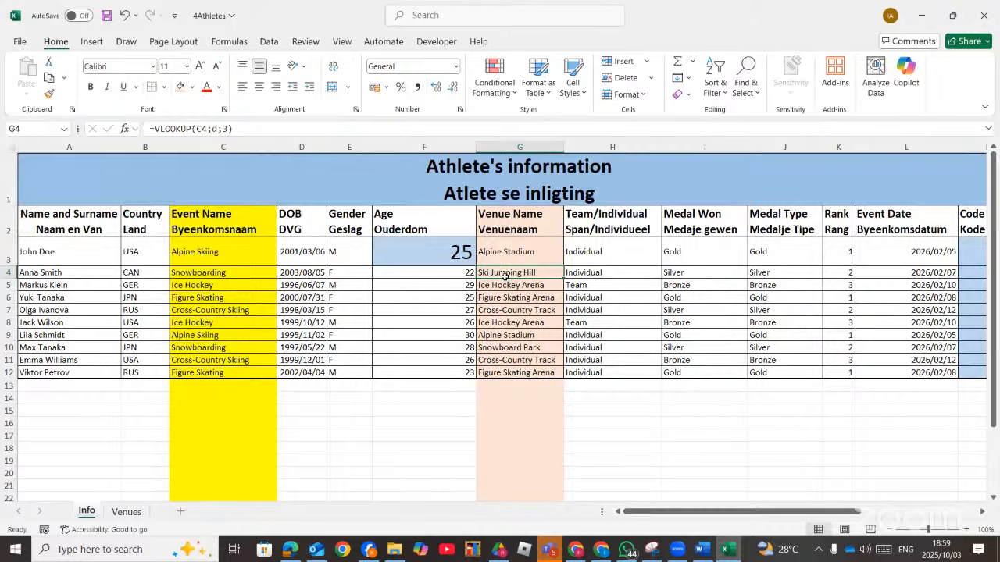
Set the range lookup argument of the VLOOKUP in G4 to false for an exact match
click(123, 129)
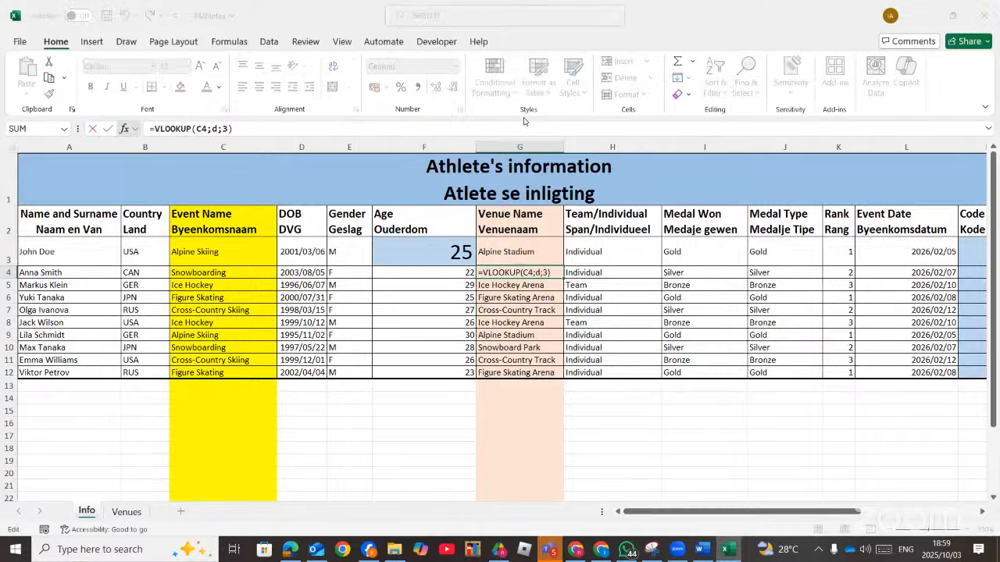
click(550, 107)
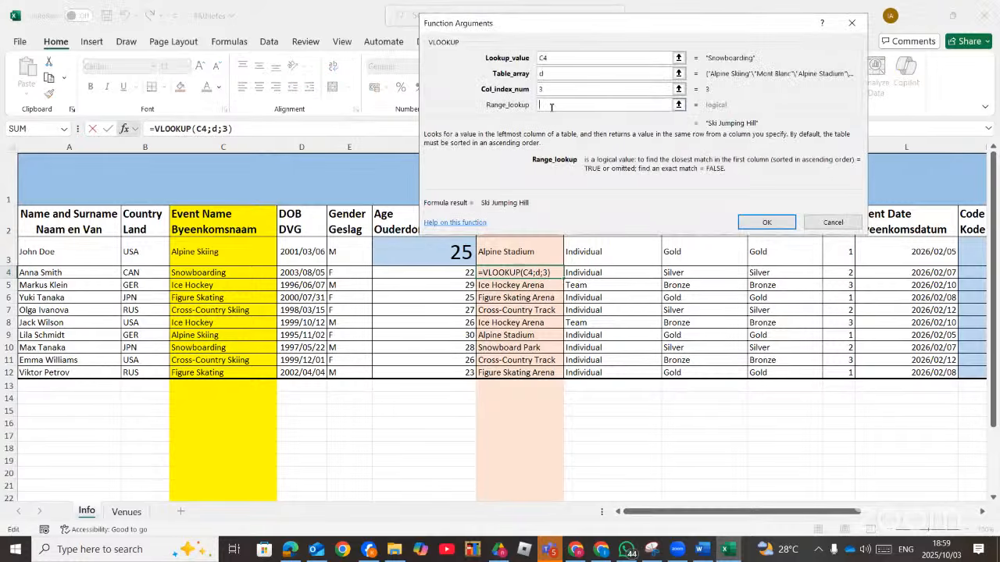
text(false)
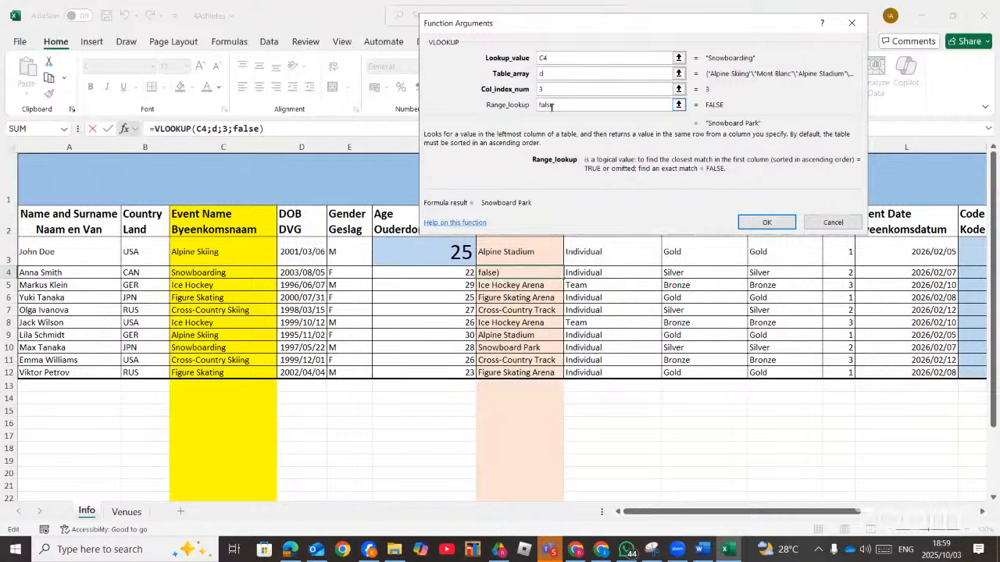
key(Return)
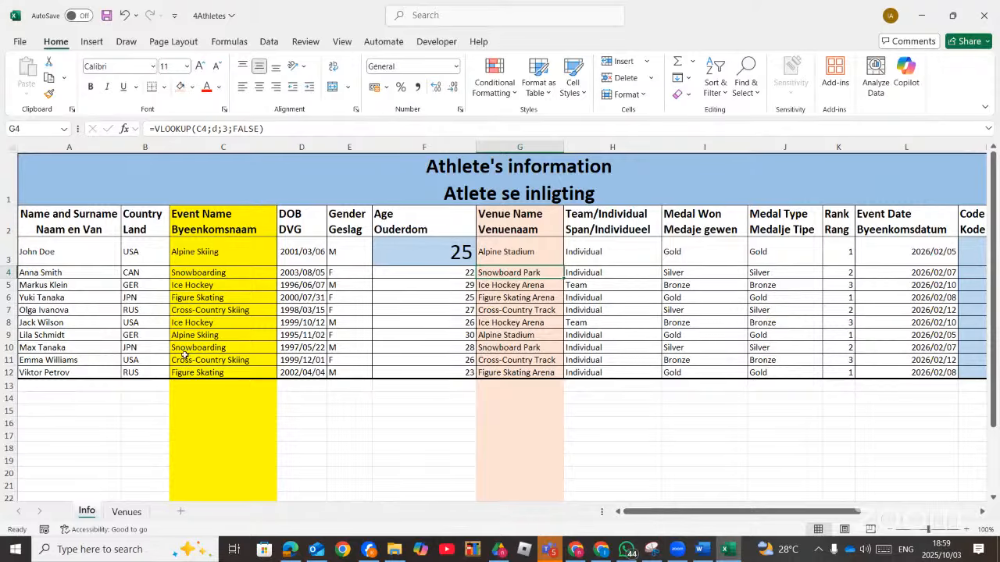
Switch to the exam PDF in Edge, read question 4.4 down to the lowercase requirement, and return to the Excel workbook
click(290, 549)
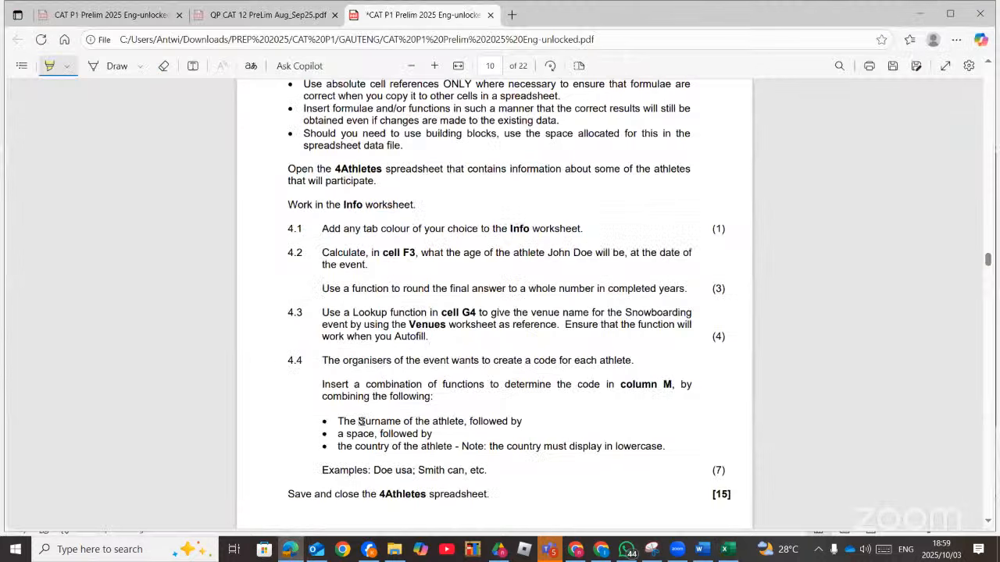
scroll(361, 421, down, 3)
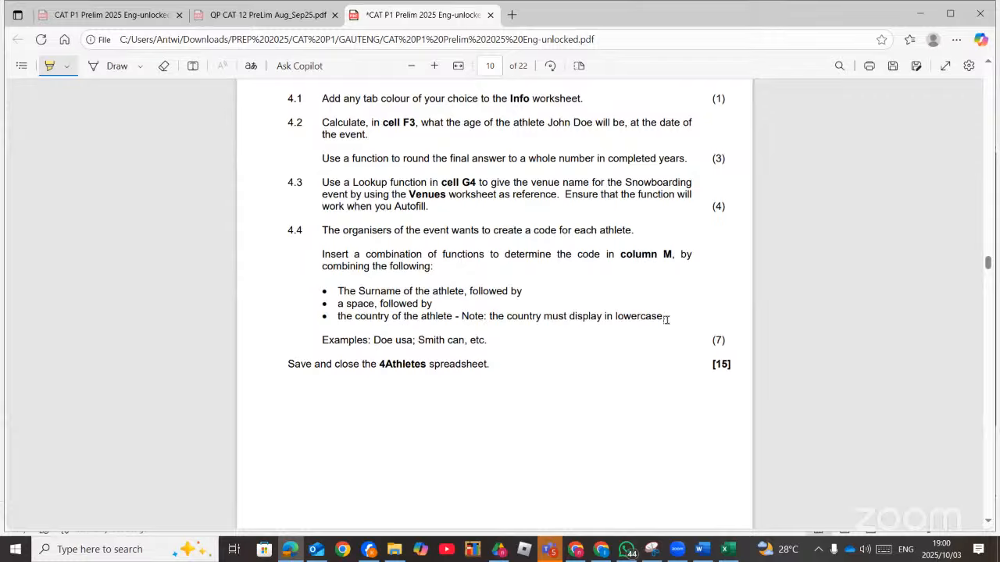
drag(666, 317, 610, 316)
click(728, 549)
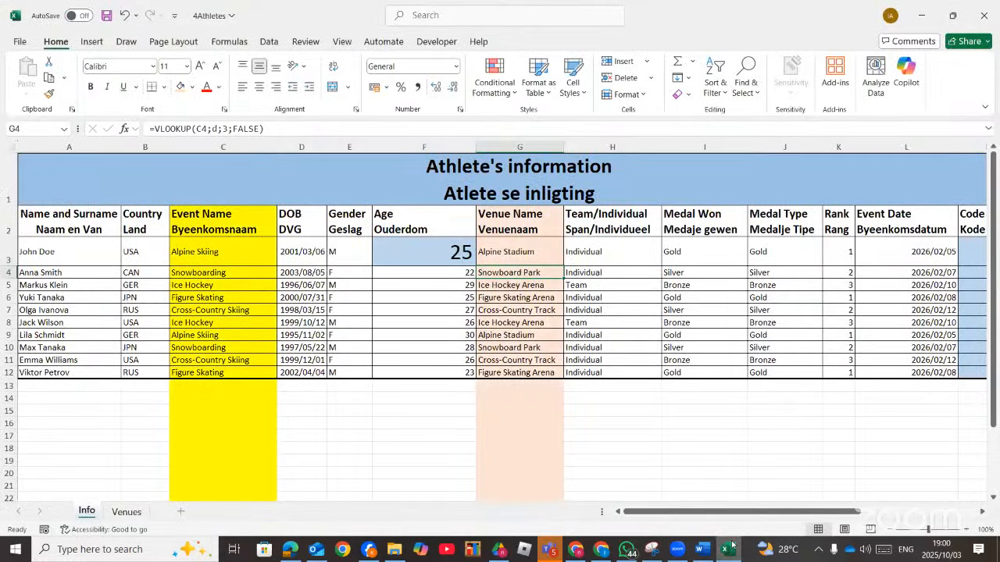
drag(714, 509, 833, 508)
click(758, 250)
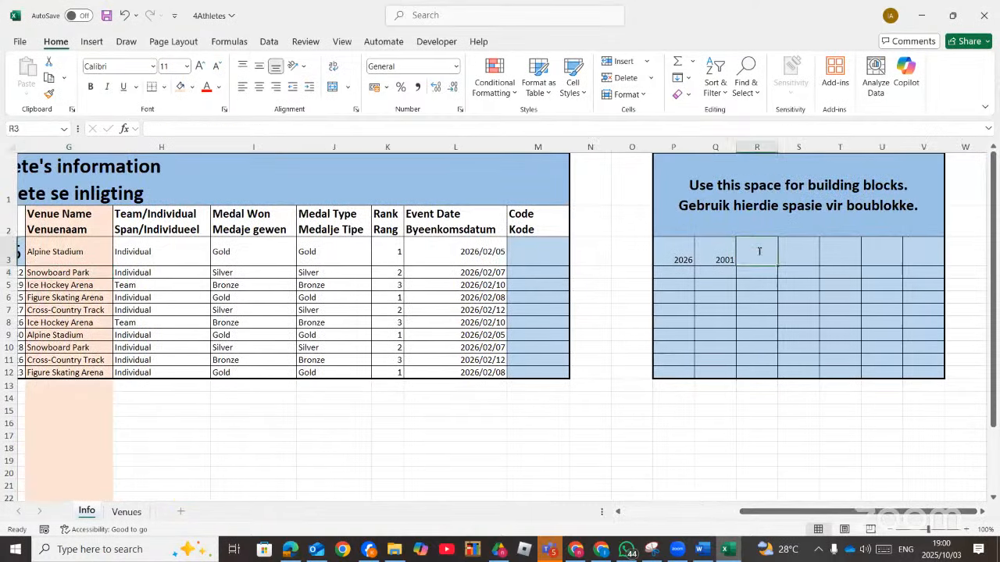
text(=)
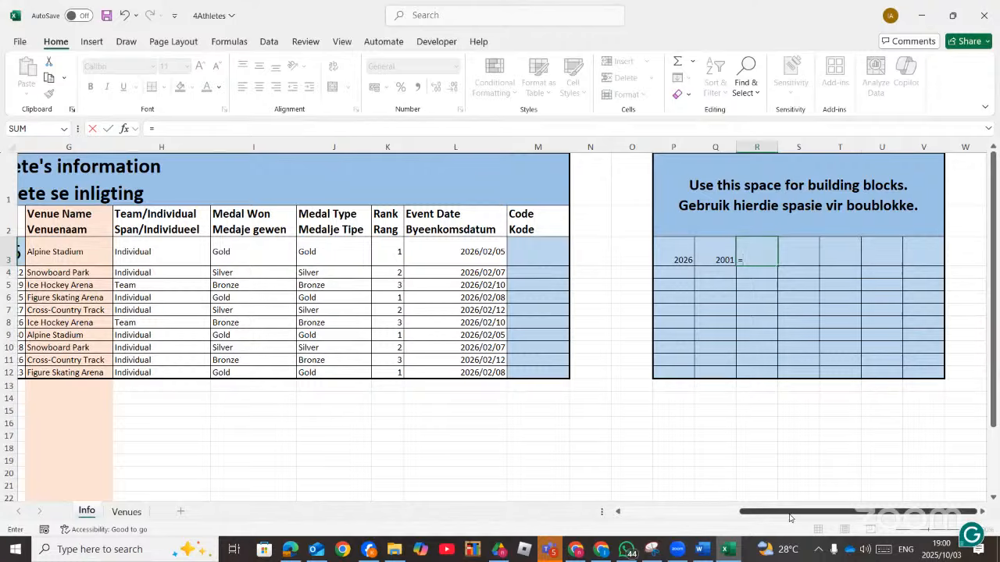
drag(790, 518, 624, 519)
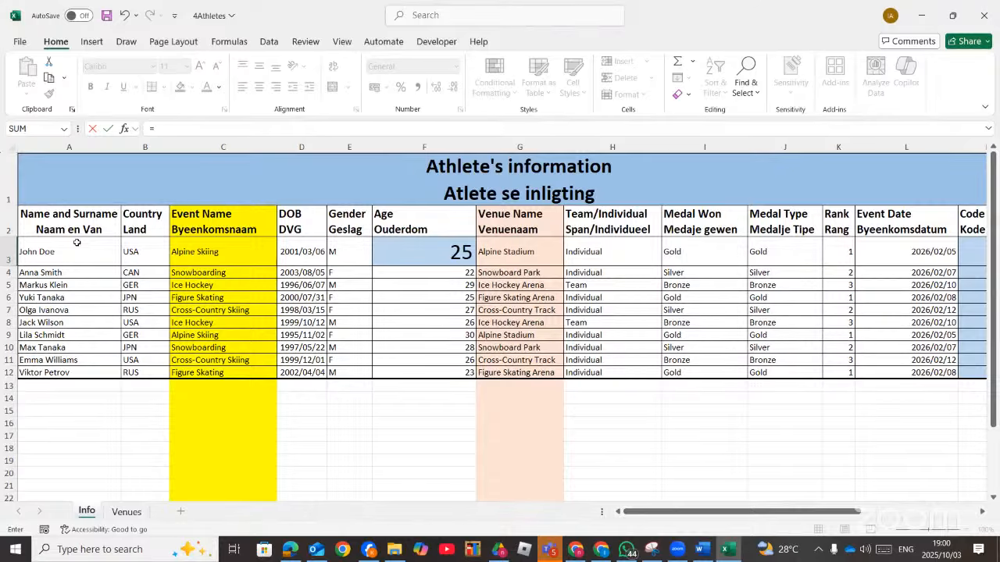
key(Escape)
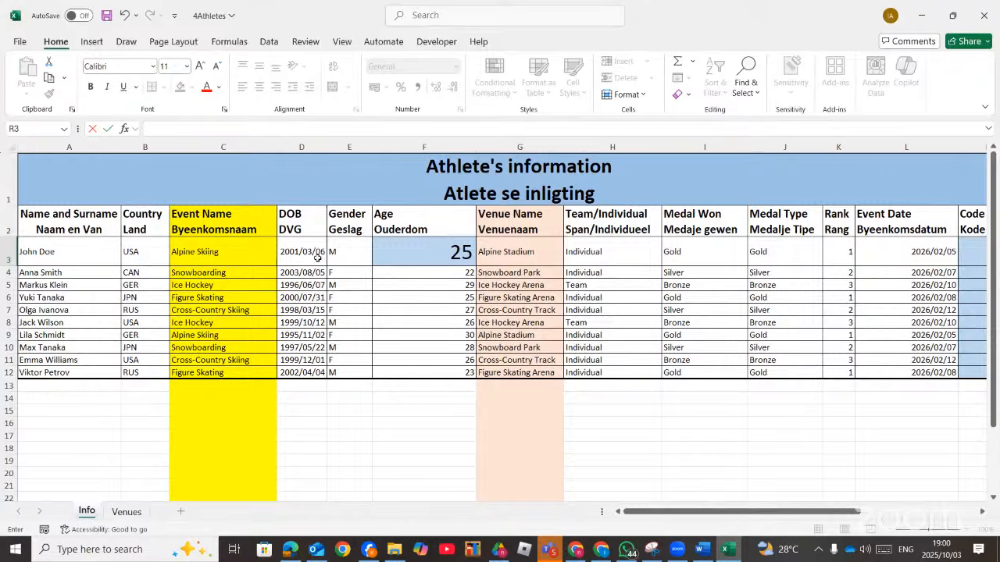
click(331, 411)
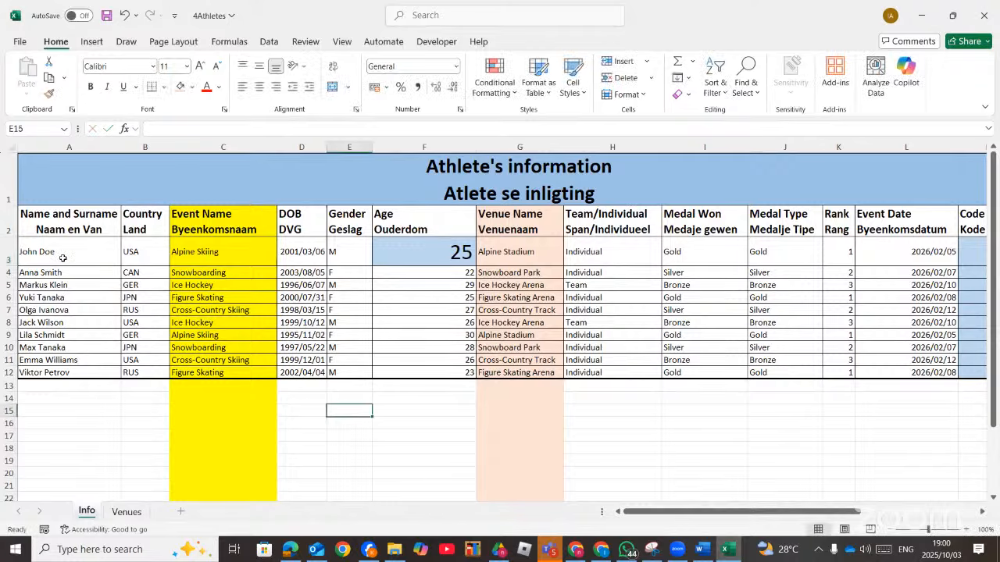
Enlarge the athlete names in A3:A12 to font size 16 and widen column A
drag(59, 253, 85, 374)
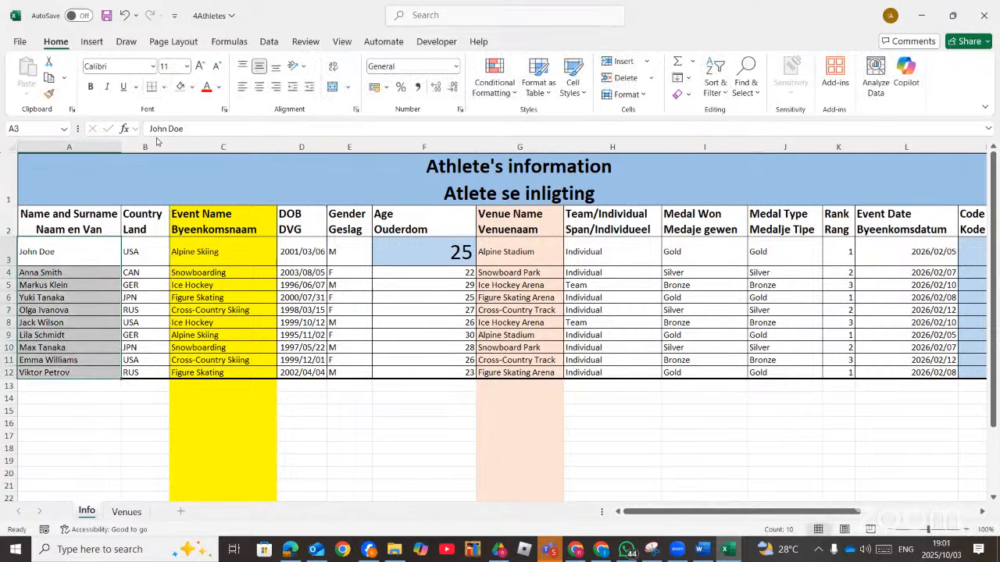
click(200, 66)
click(200, 66)
click(200, 66)
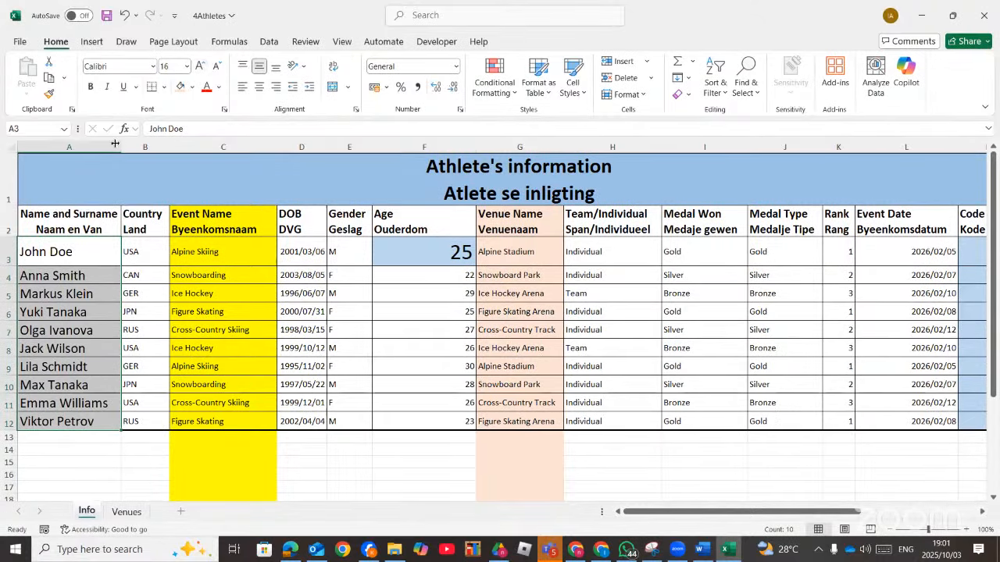
drag(122, 147, 189, 147)
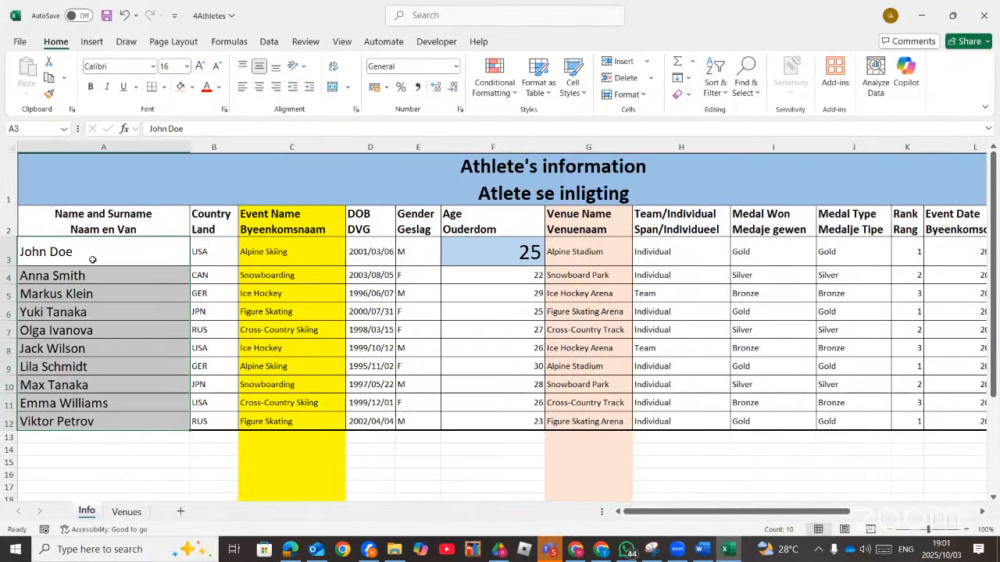
Colour only the surname part of the athlete names in A3 and A4 red
click(90, 258)
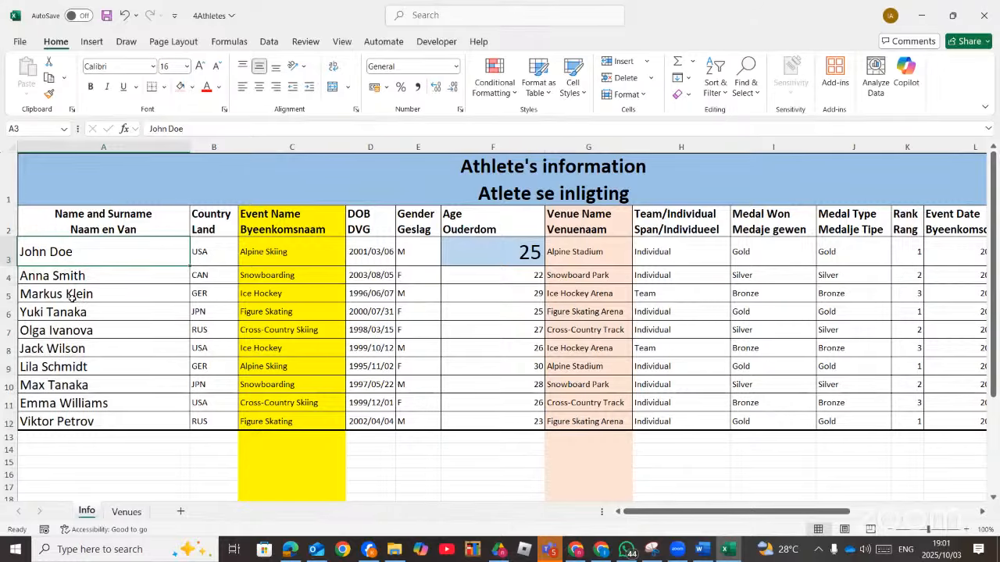
double_click(80, 256)
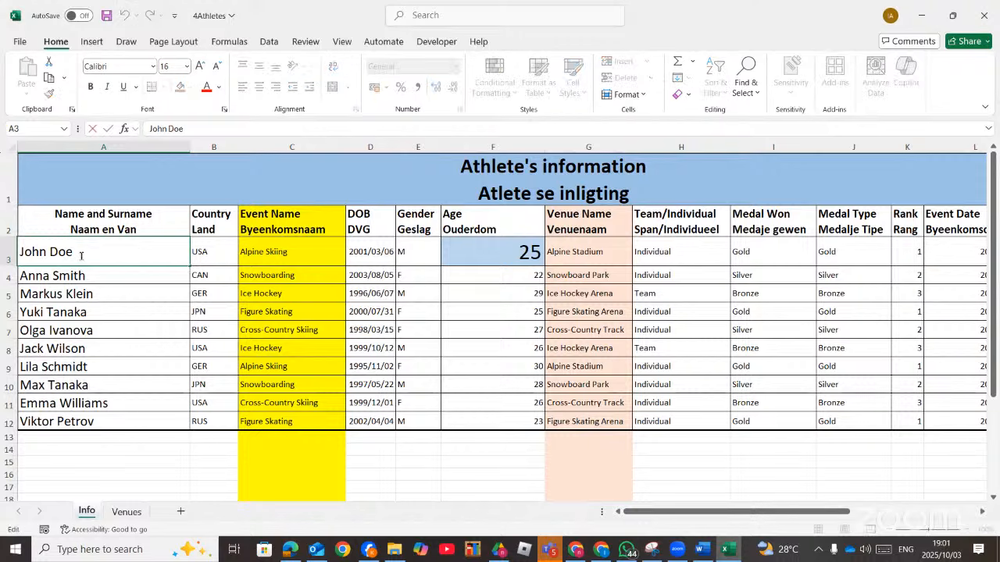
drag(81, 256, 49, 253)
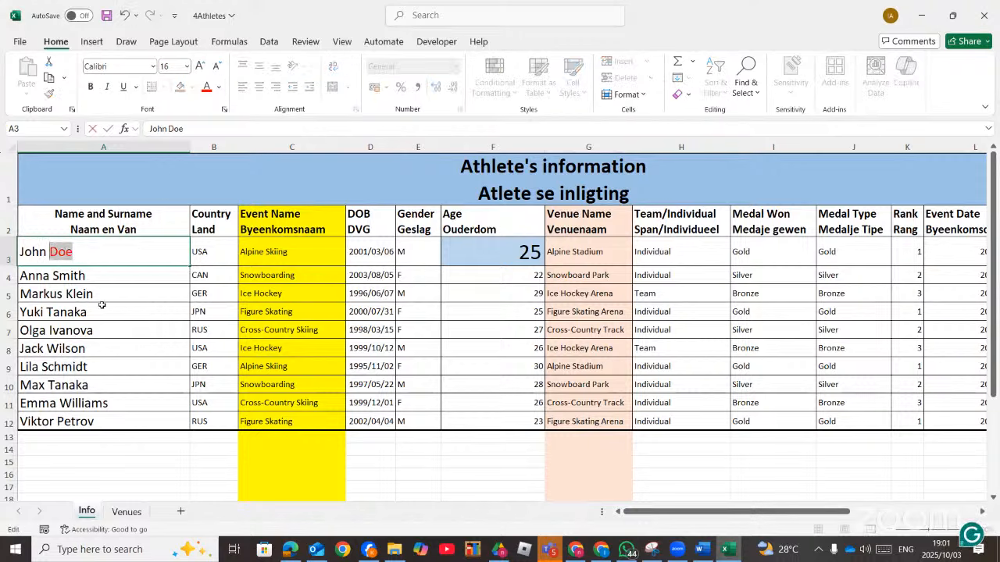
double_click(92, 275)
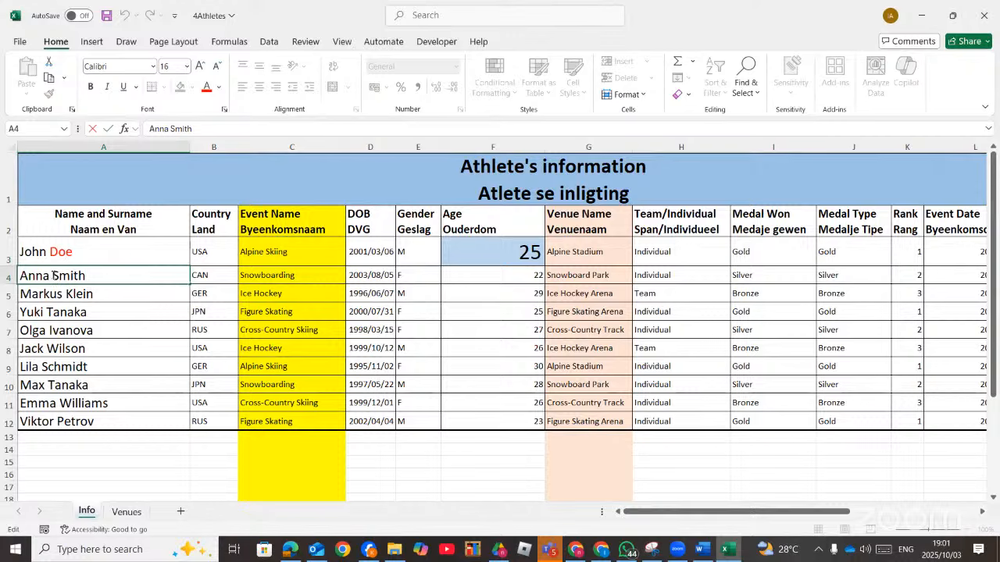
drag(53, 275, 86, 275)
click(206, 87)
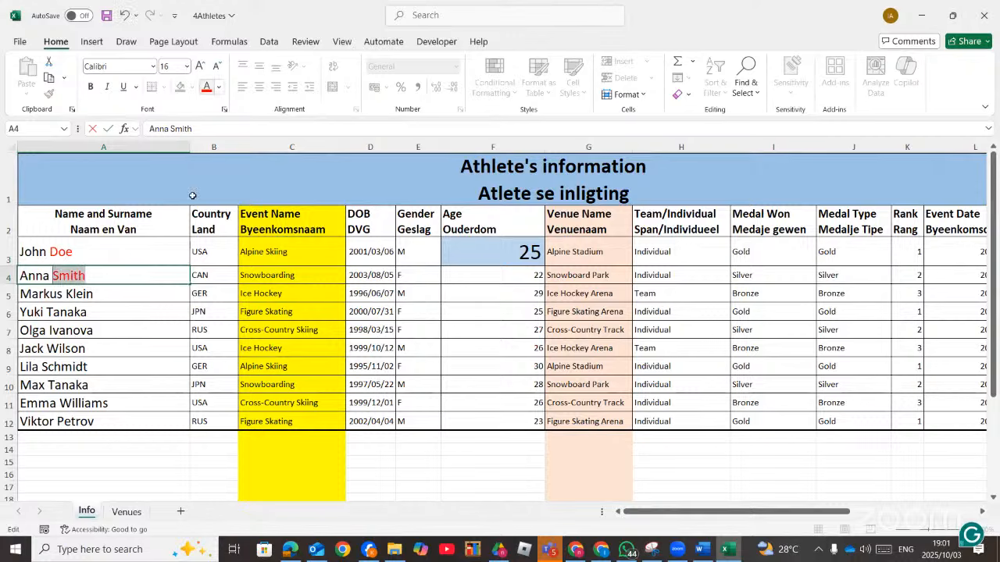
click(134, 312)
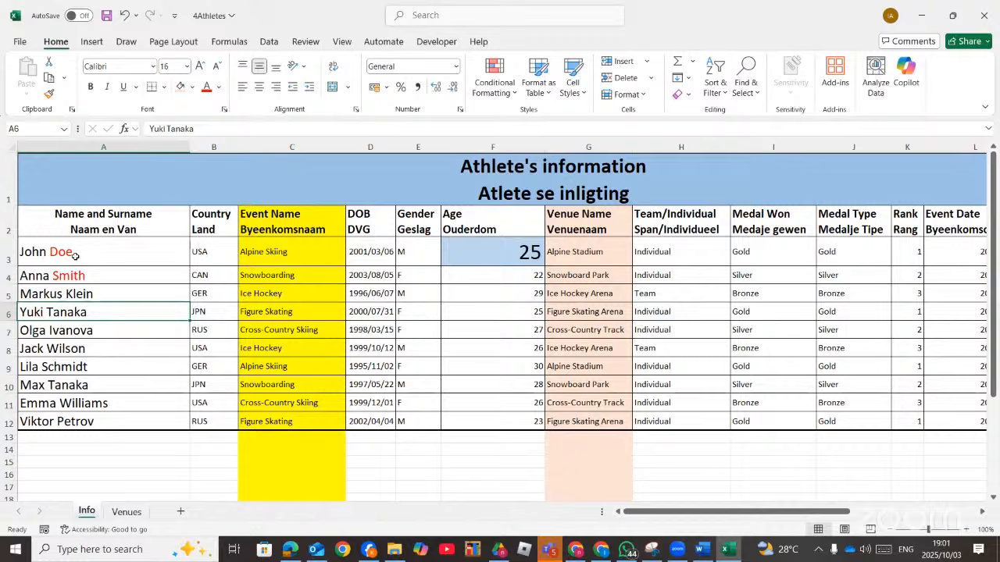
Colour only the first name in cell A3 yellow
click(50, 253)
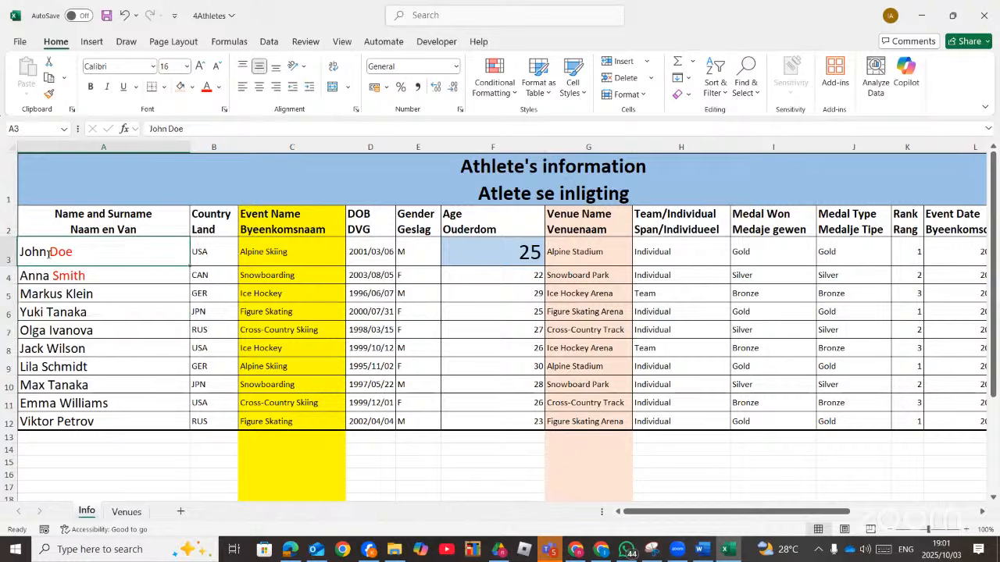
double_click(48, 252)
drag(47, 252, 20, 250)
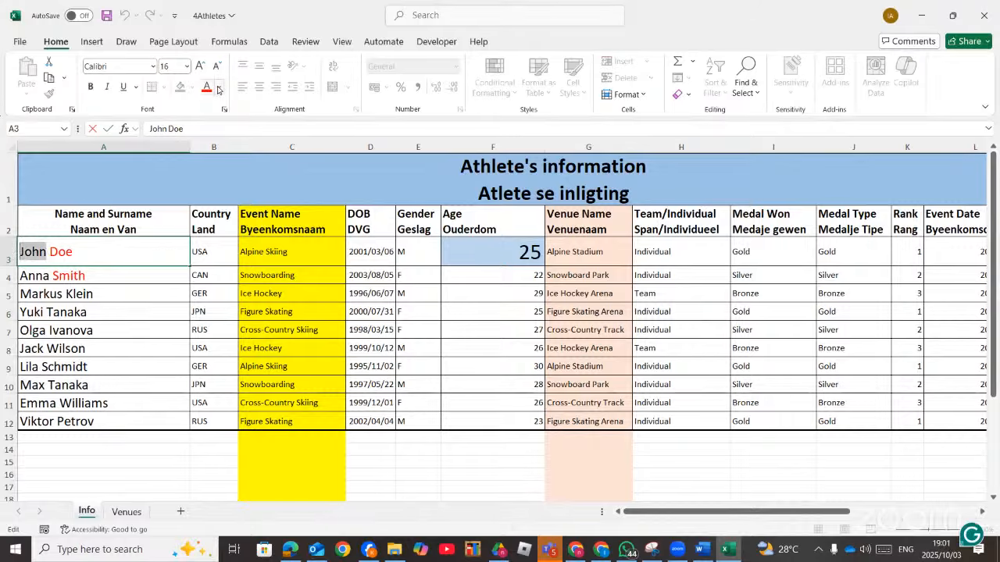
click(219, 87)
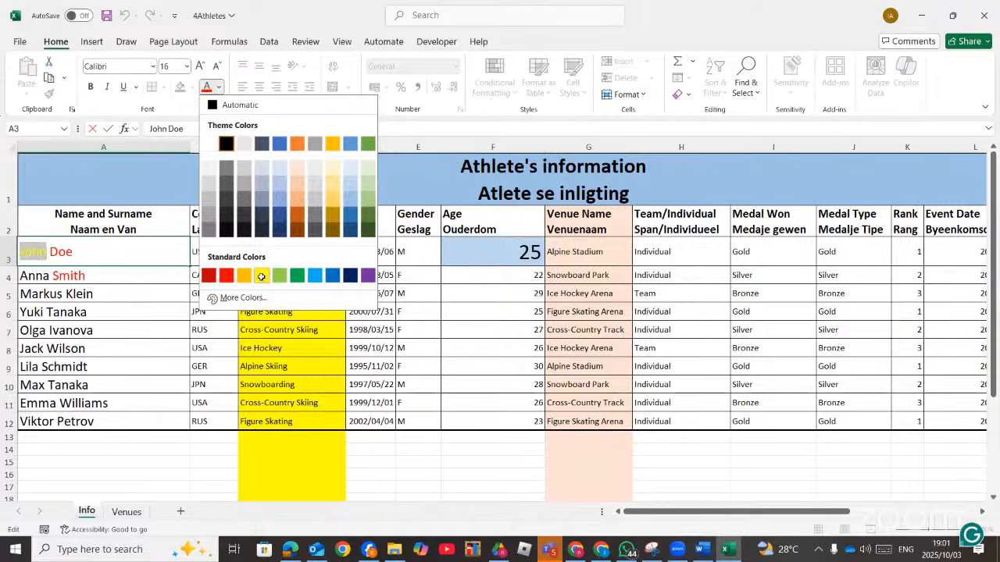
click(262, 275)
click(77, 292)
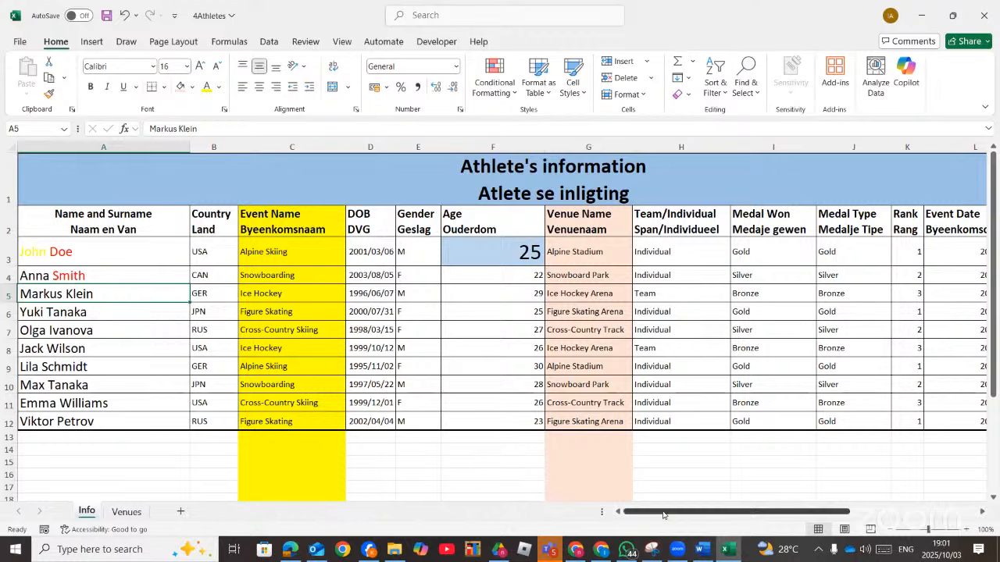
Enter a LEN function in building-block cell R3 that counts the characters of the name in A3
drag(682, 514, 820, 498)
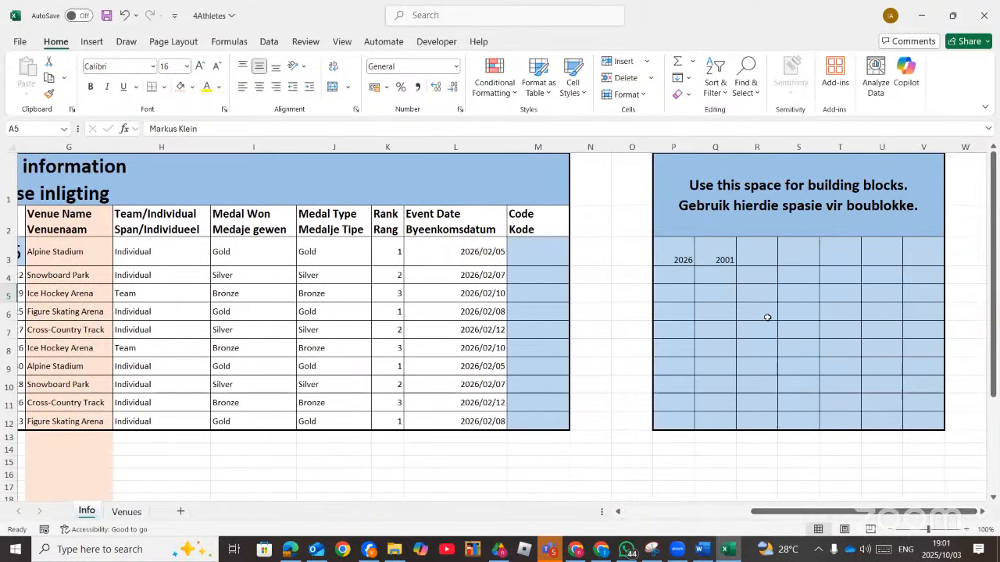
click(749, 249)
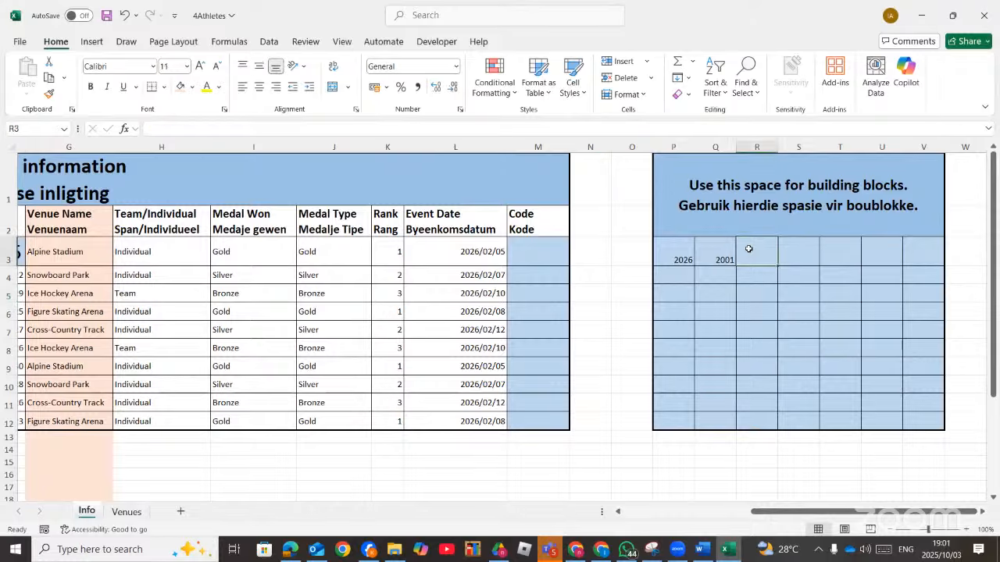
text(=)
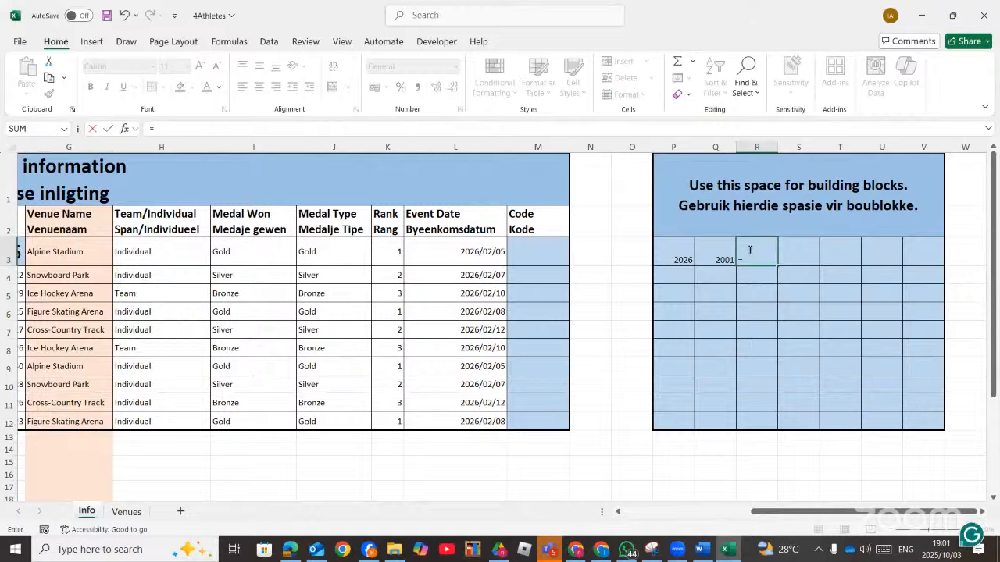
text(len)
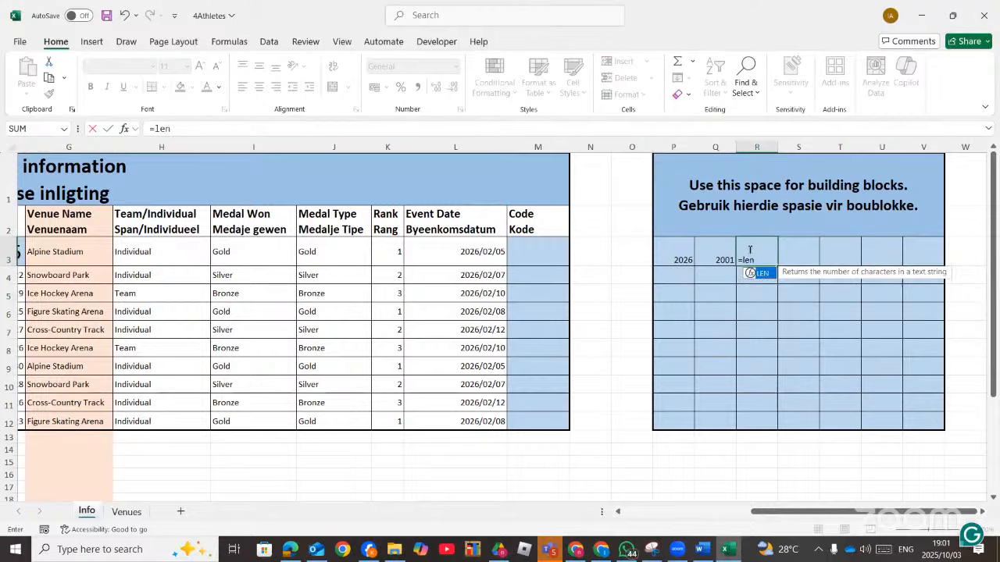
key(Tab)
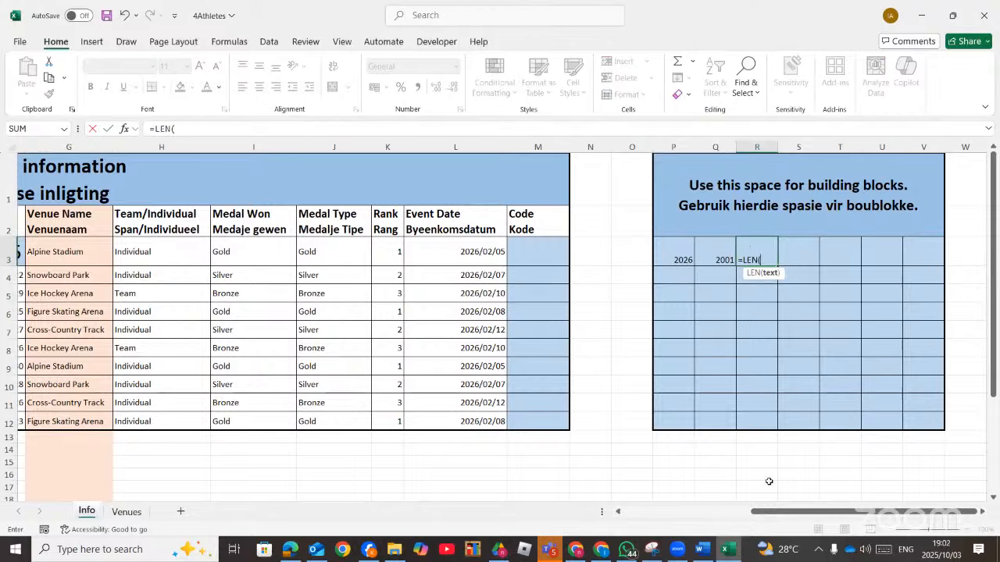
drag(771, 512, 568, 510)
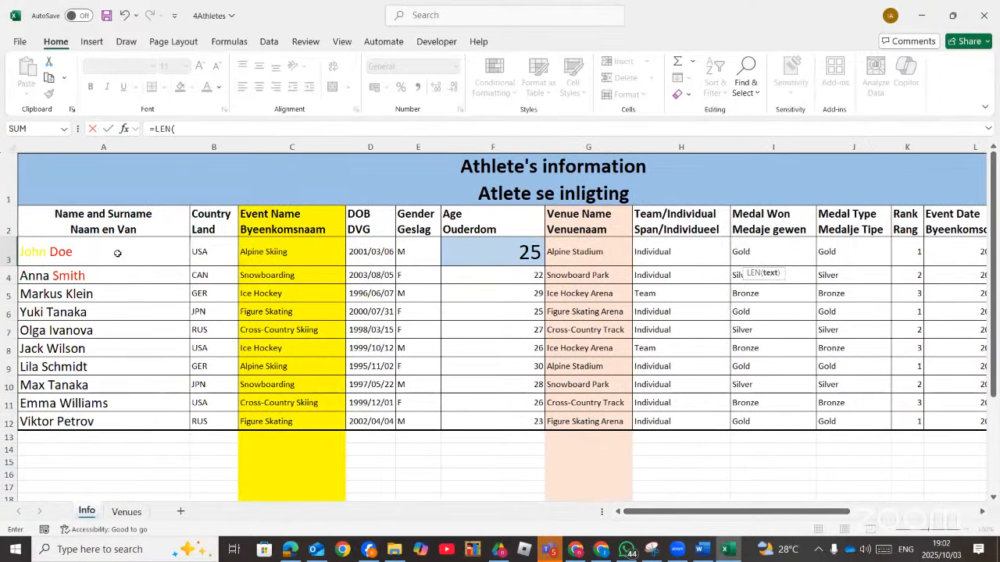
click(117, 249)
key(Return)
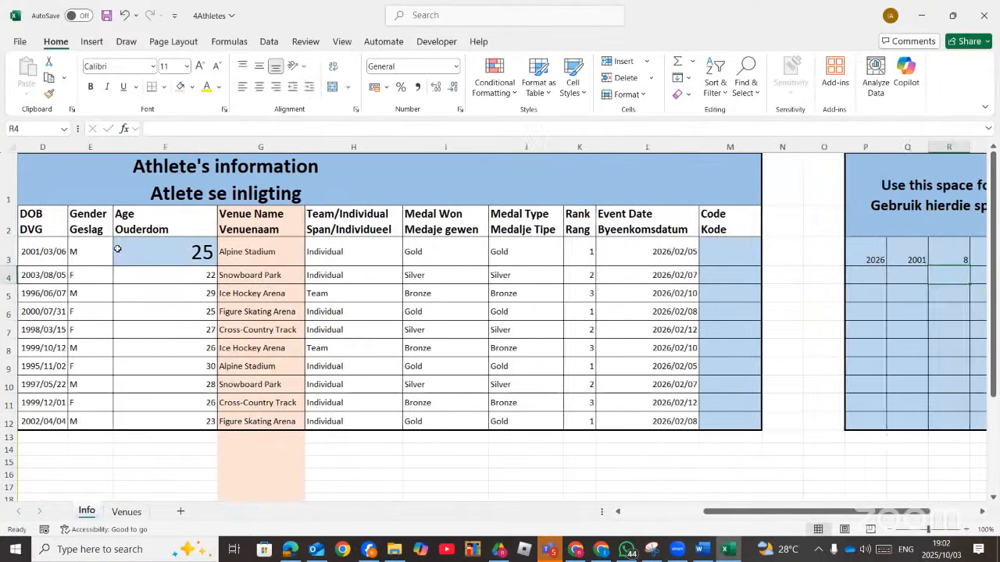
Enlarge the LEN result in R3 to font size 22
drag(713, 512, 760, 511)
click(764, 256)
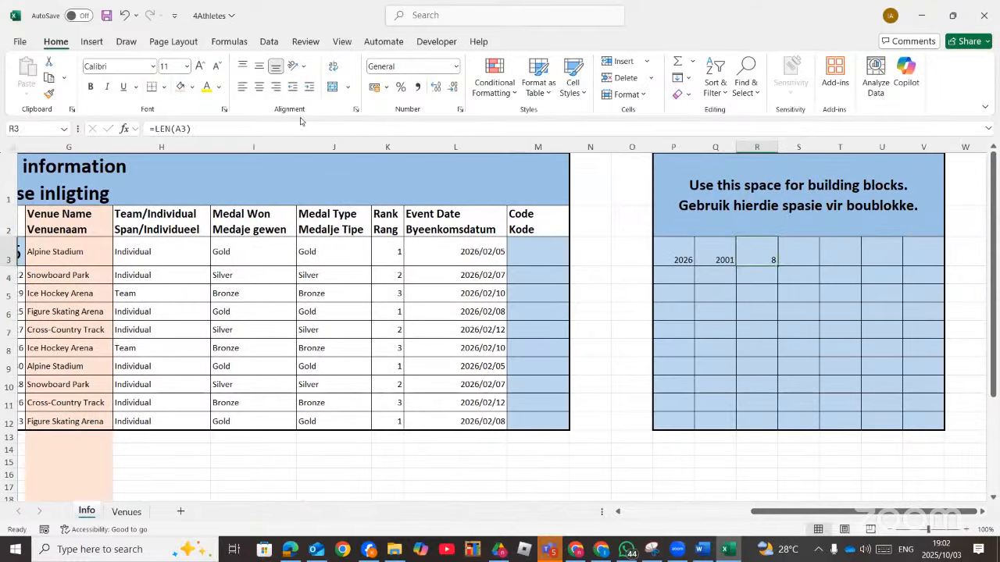
click(198, 67)
click(198, 67)
click(199, 67)
click(198, 67)
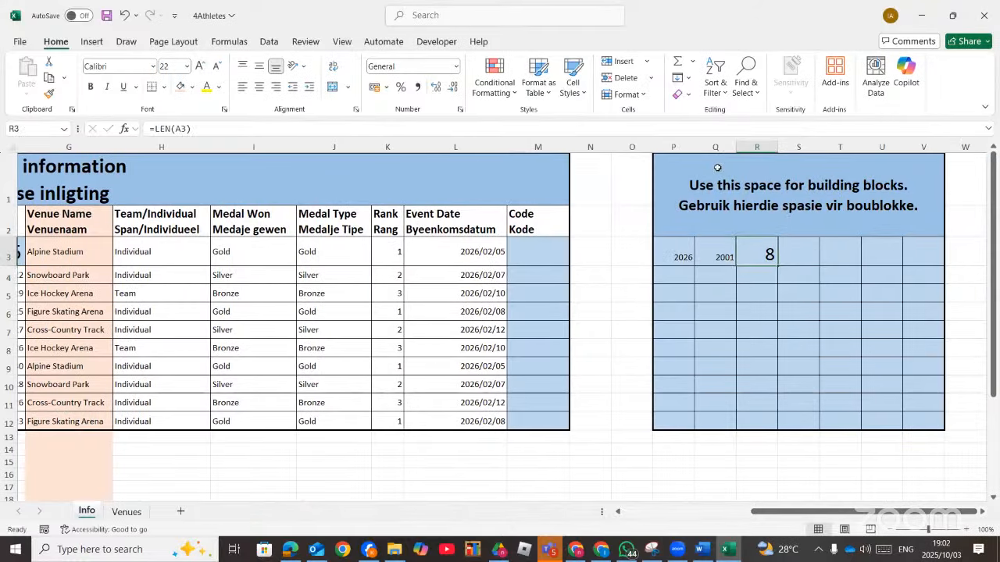
Set the empty building-block cell S3 to font size 20
click(793, 258)
click(200, 66)
click(200, 67)
click(200, 67)
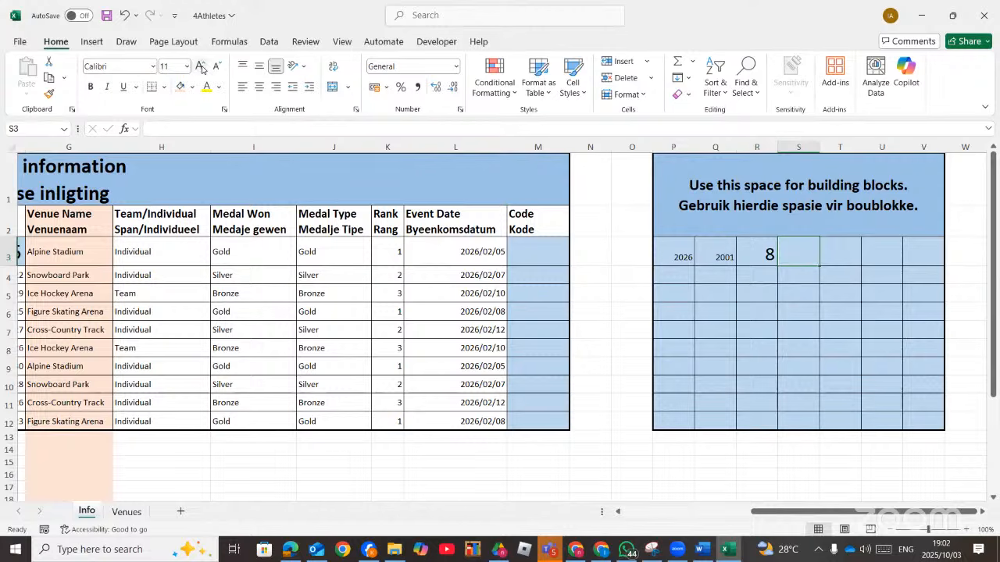
click(200, 66)
click(200, 67)
Enter a FIND function in S3 that locates the space " " within the name in A3
text(=fin)
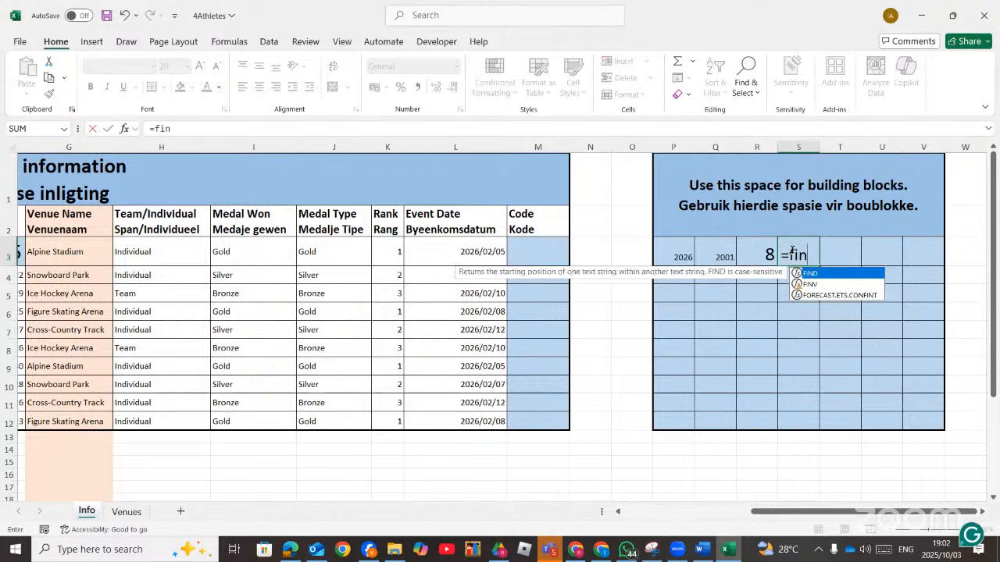
double_click(809, 274)
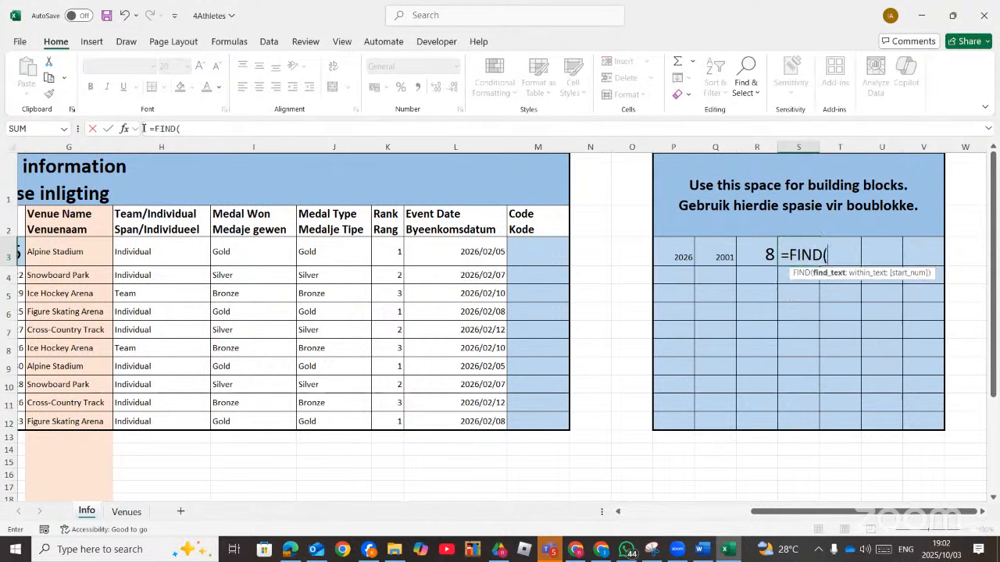
click(127, 130)
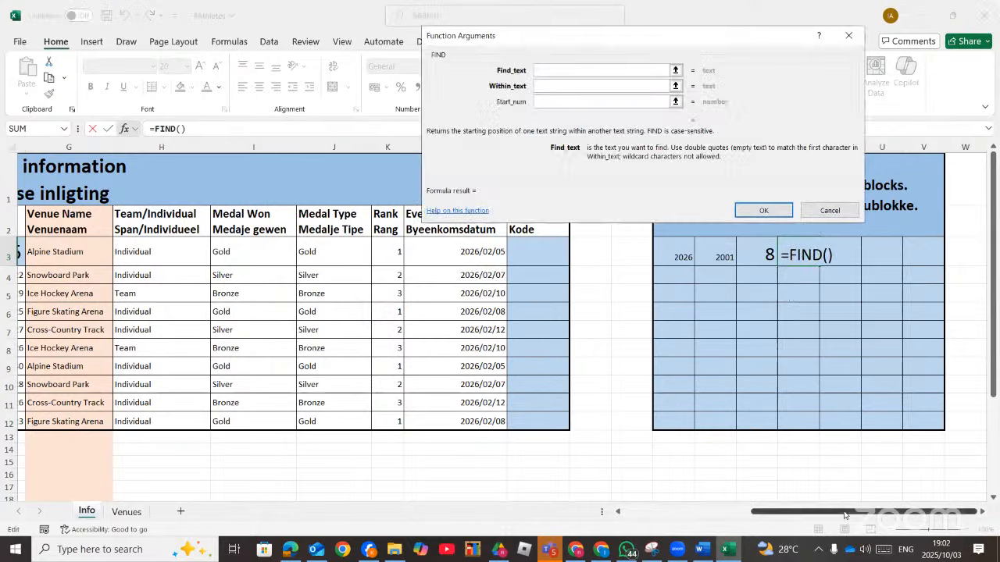
drag(820, 516, 609, 512)
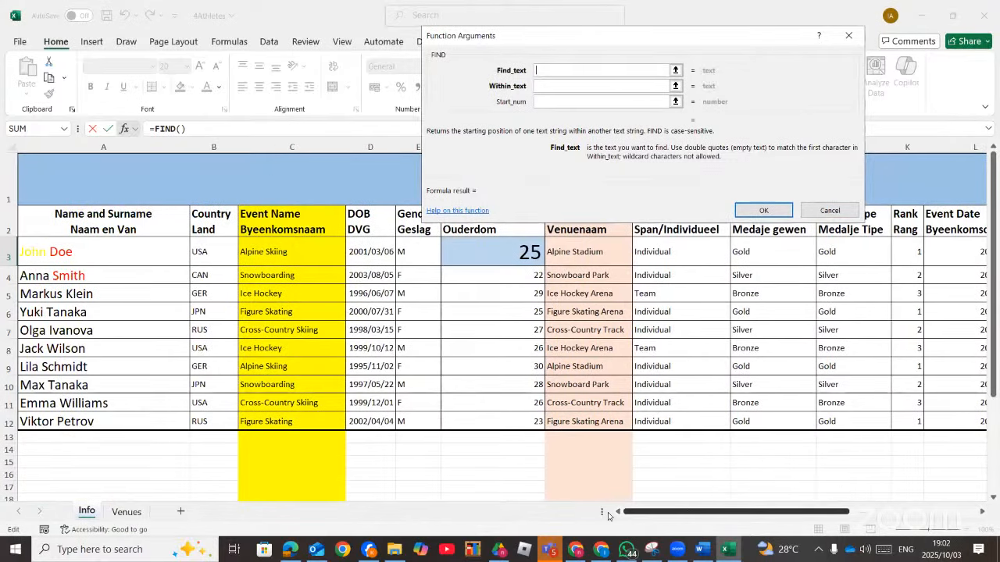
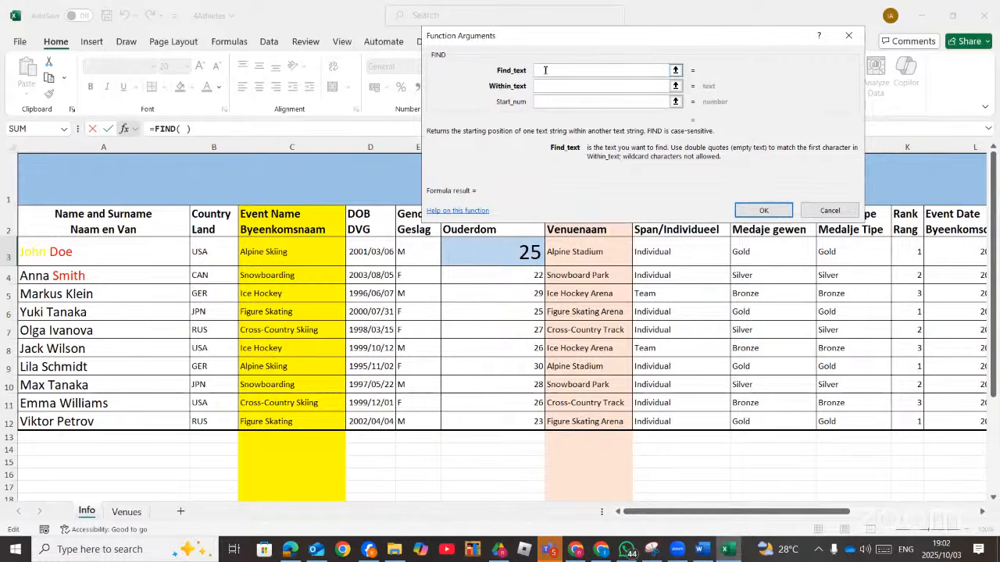
click(541, 85)
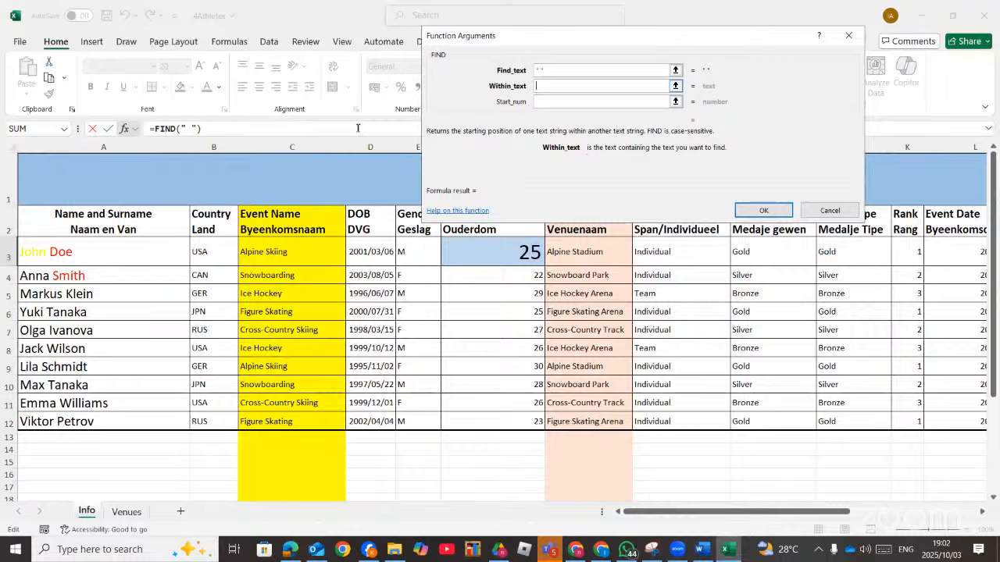
click(92, 253)
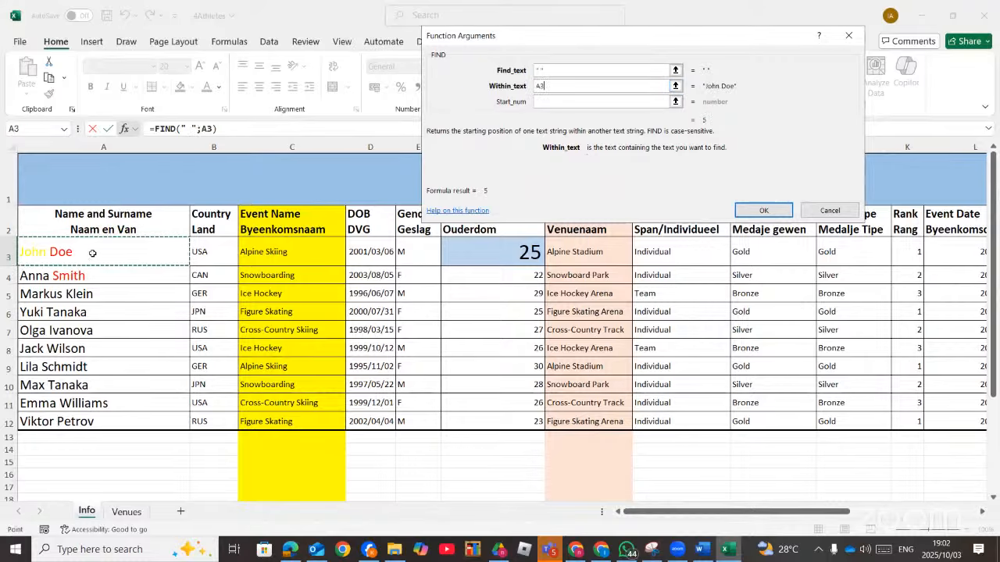
click(763, 210)
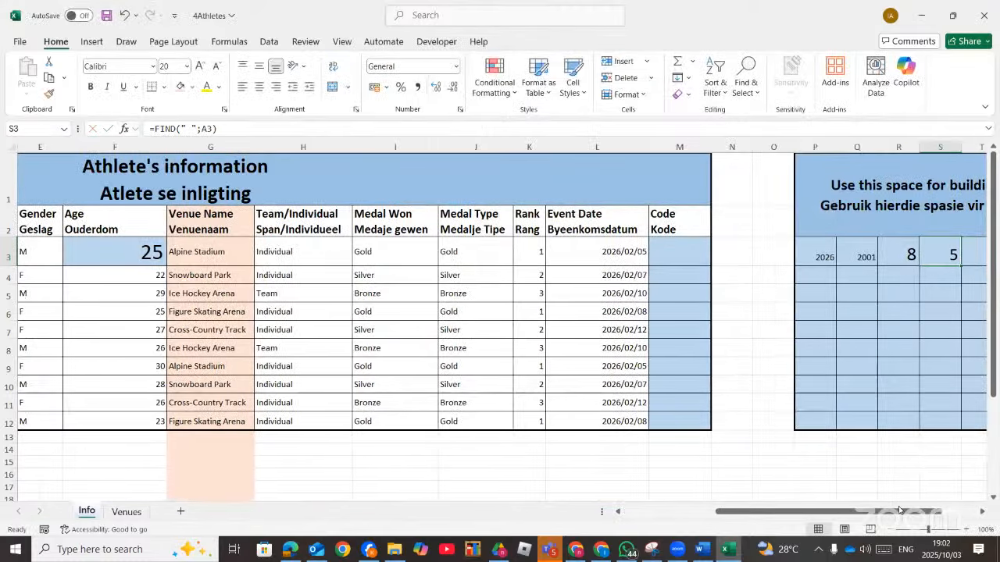
Calculate the surname's length in building-block cell T3 with the formula =R3-S3
drag(903, 512, 928, 513)
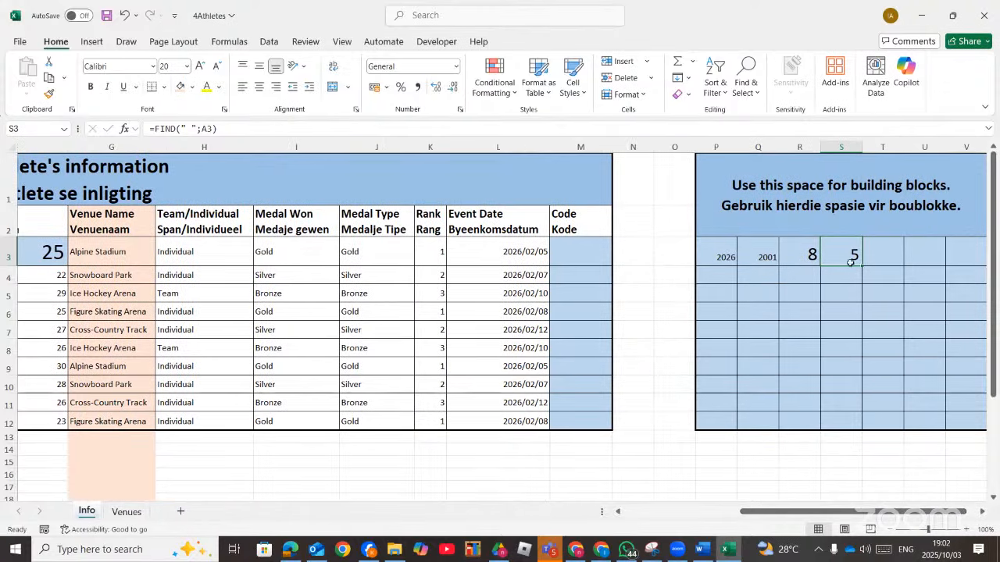
click(889, 258)
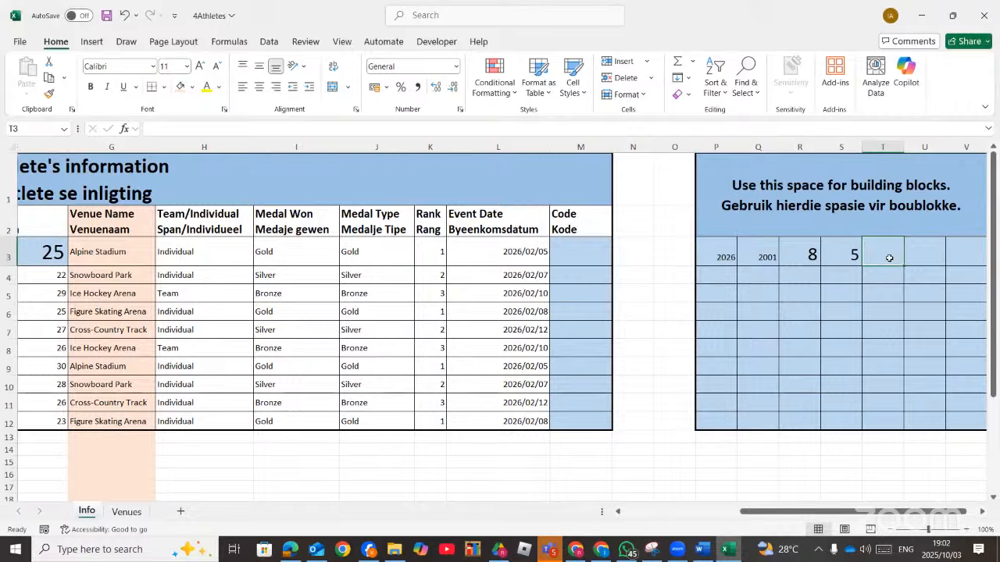
text(=)
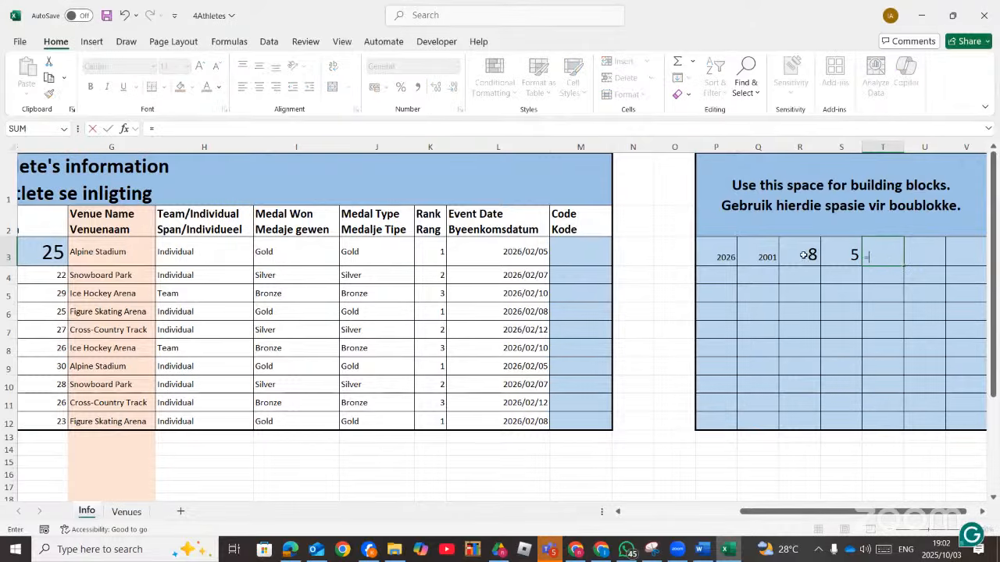
click(803, 254)
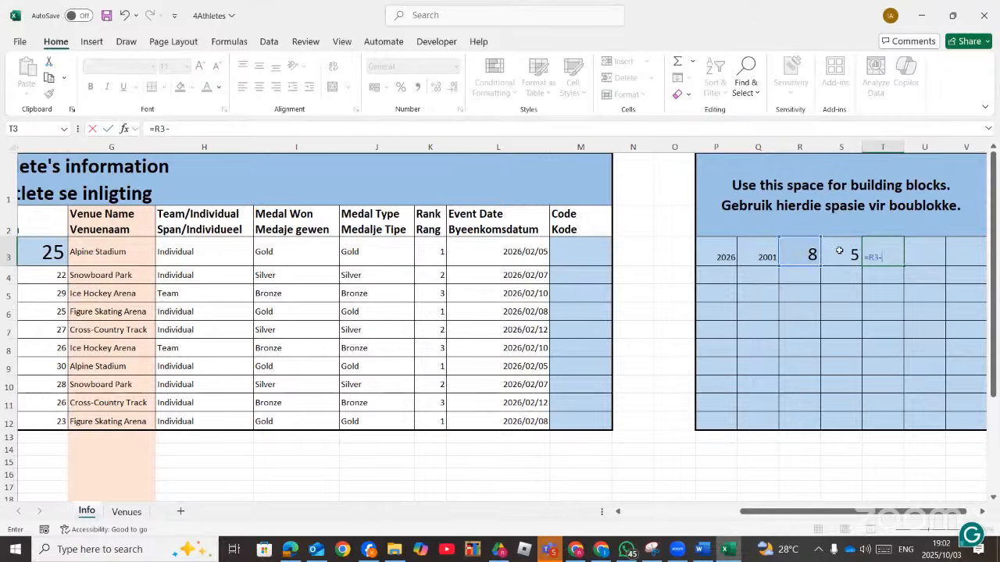
click(842, 252)
key(Return)
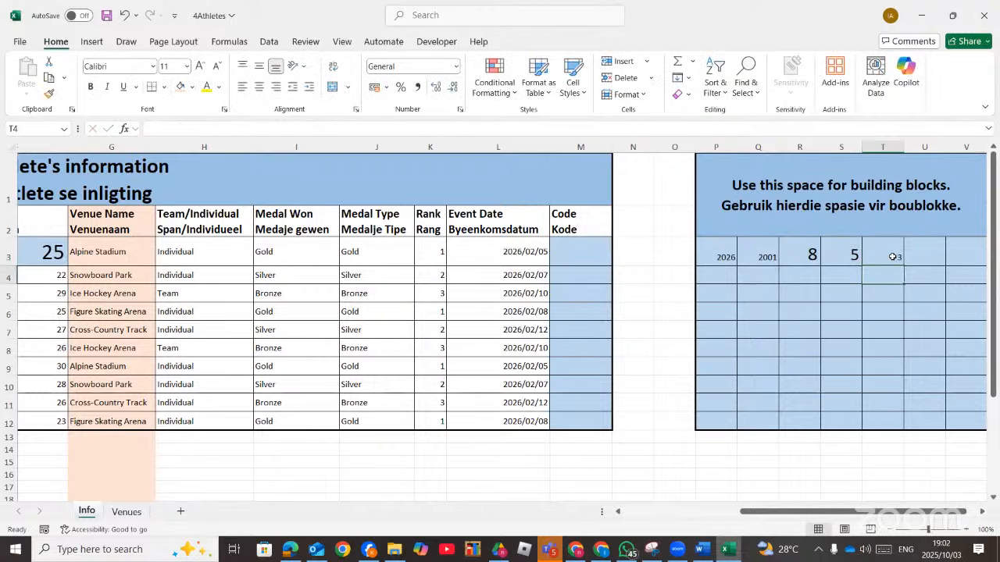
Give cell T3 a yellow font colour and a light orange fill
click(893, 257)
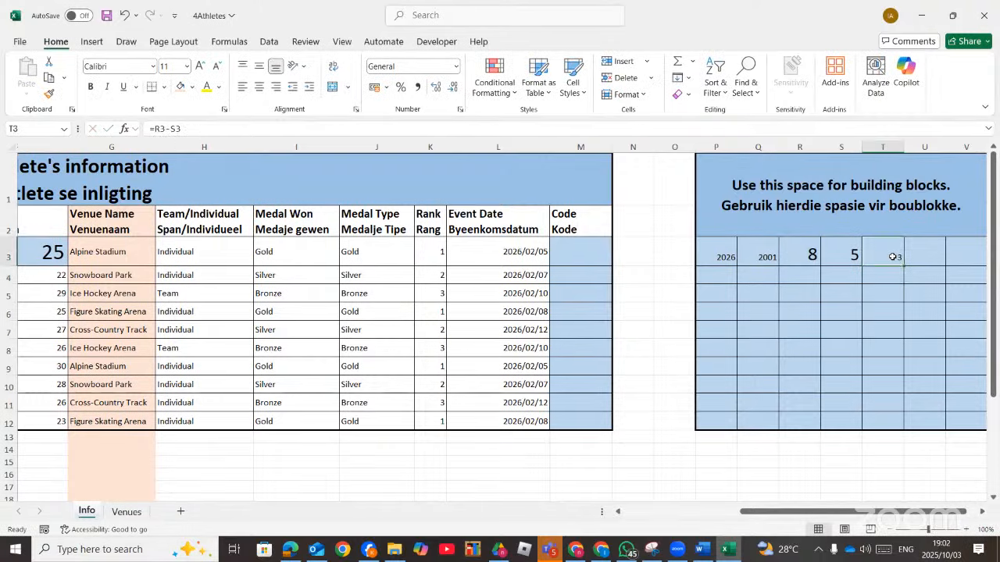
click(206, 88)
click(181, 86)
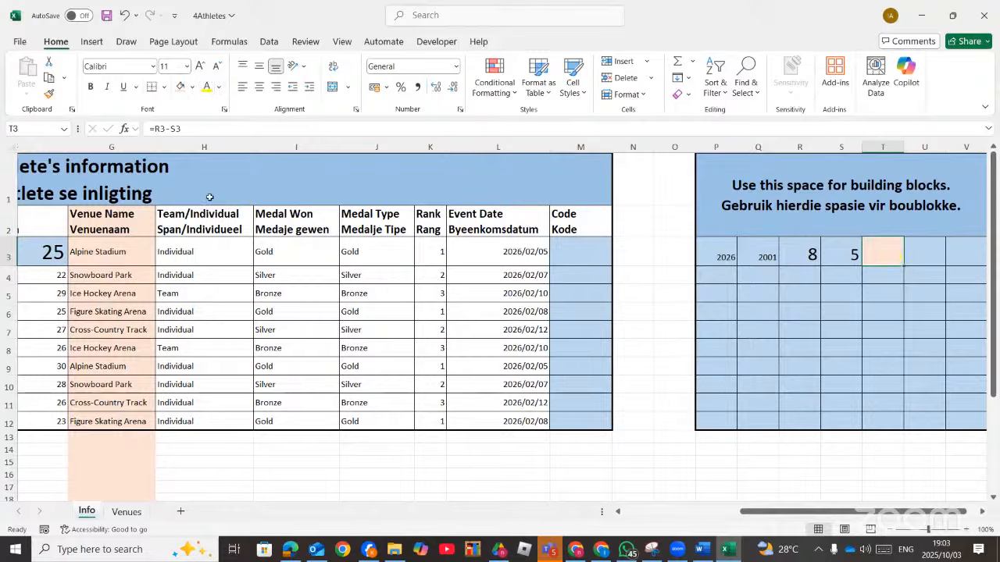
Change the font colour of building-block cell T3 to black and enlarge its font to roughly match R3
click(219, 87)
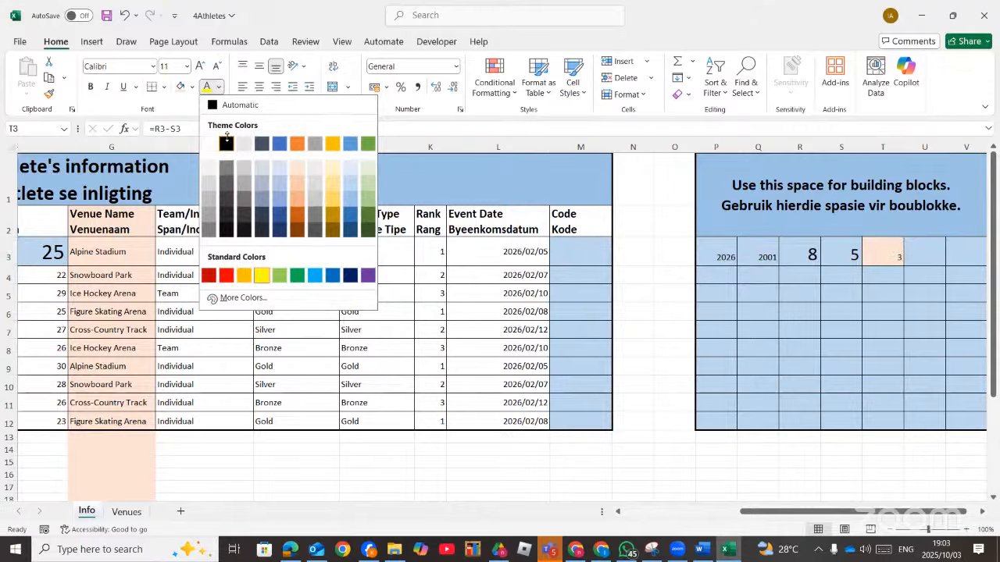
click(226, 141)
click(200, 67)
click(200, 67)
click(200, 67)
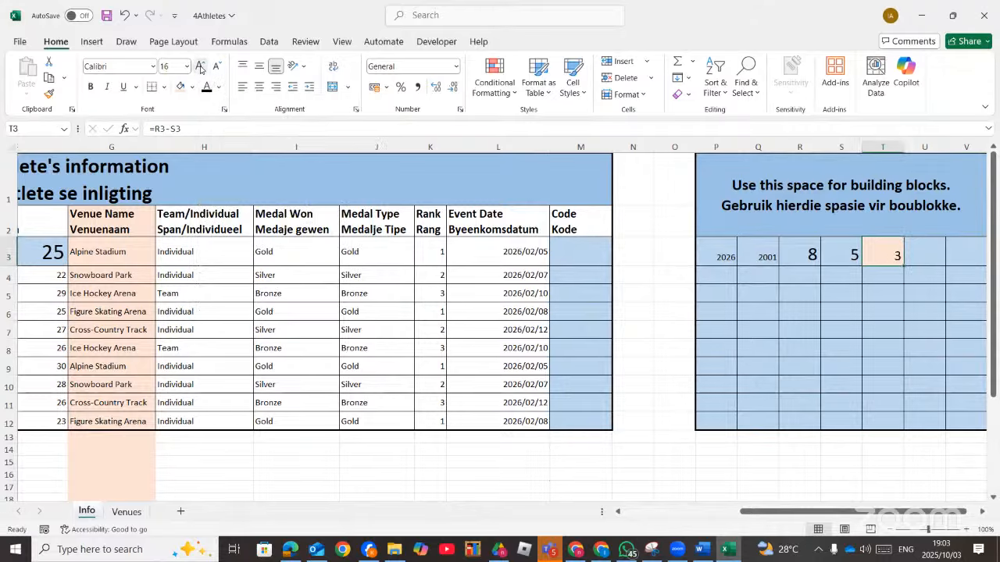
click(200, 68)
click(200, 67)
click(200, 67)
click(200, 67)
Fill the building-block formulas in R3, S3 and T3 down to row 11
click(792, 252)
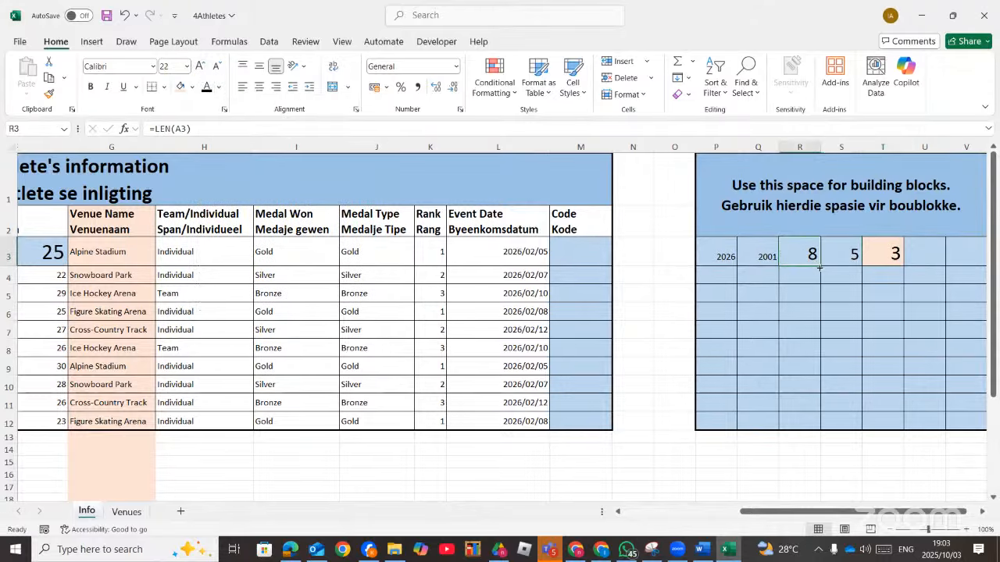
drag(820, 266, 820, 412)
click(848, 262)
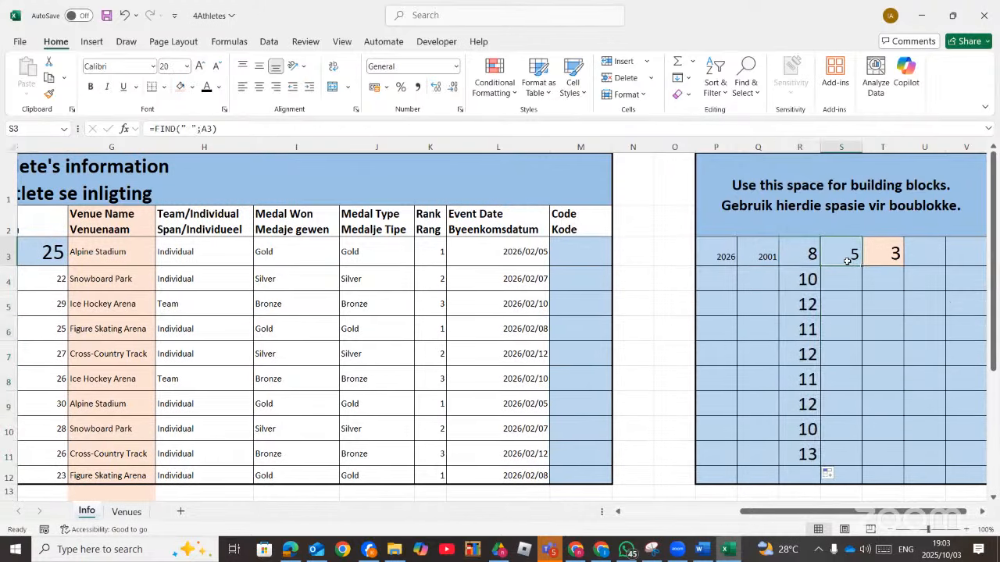
drag(862, 266, 865, 442)
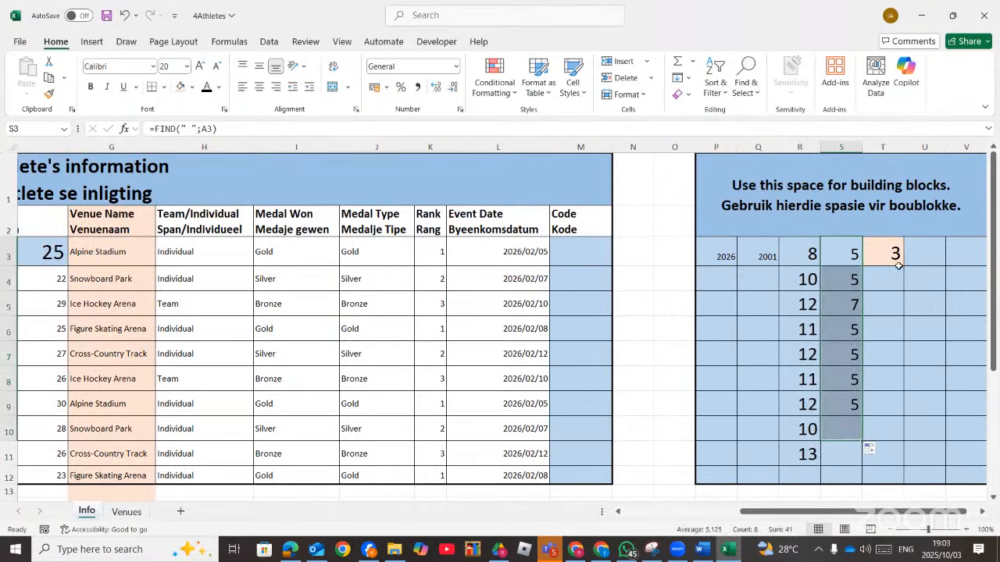
click(899, 263)
drag(902, 315, 861, 473)
click(856, 443)
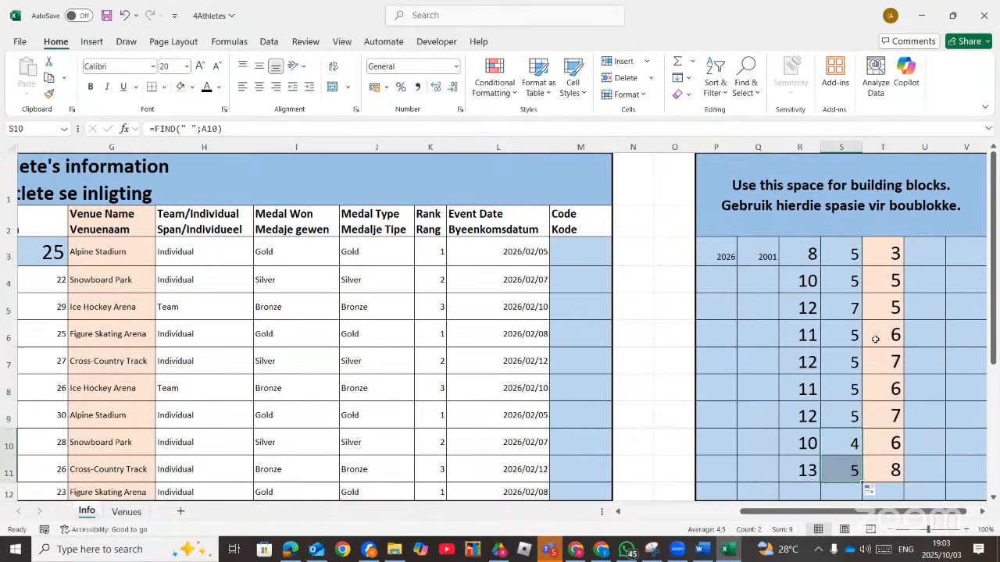
Extract the surname in building-block cell U3 with the formula =RIGHT(A3;T3)
drag(818, 513, 841, 511)
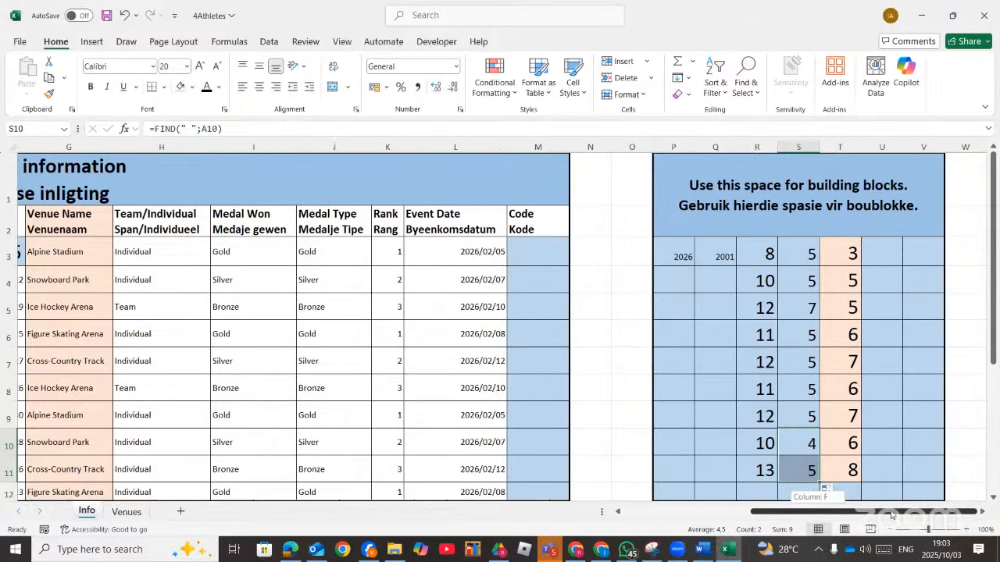
click(878, 256)
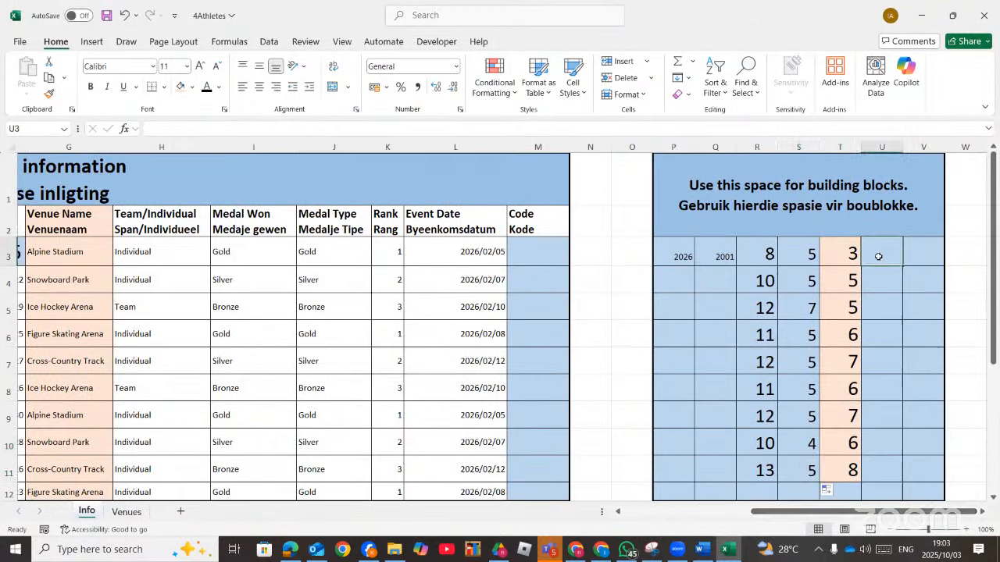
text(=ri)
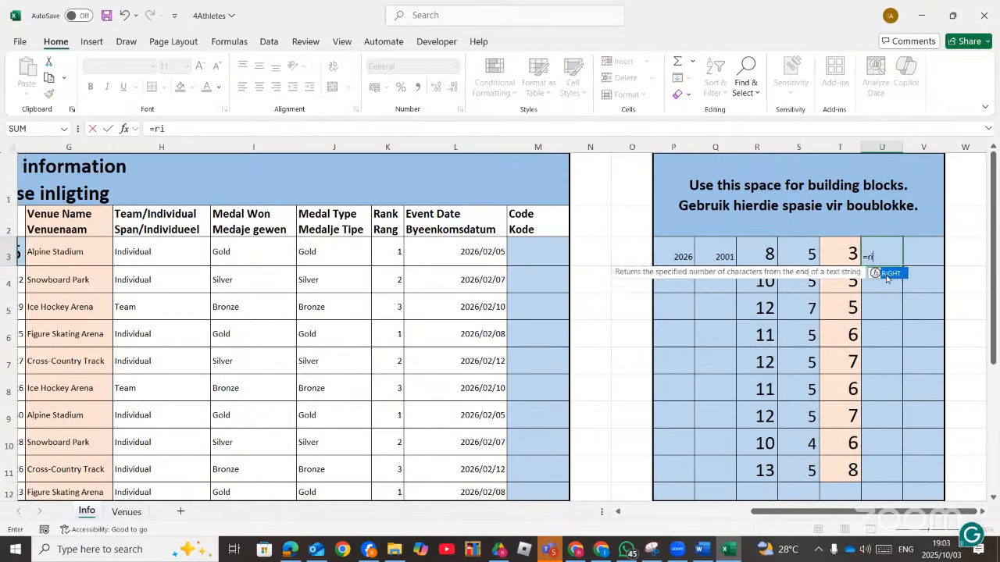
double_click(886, 273)
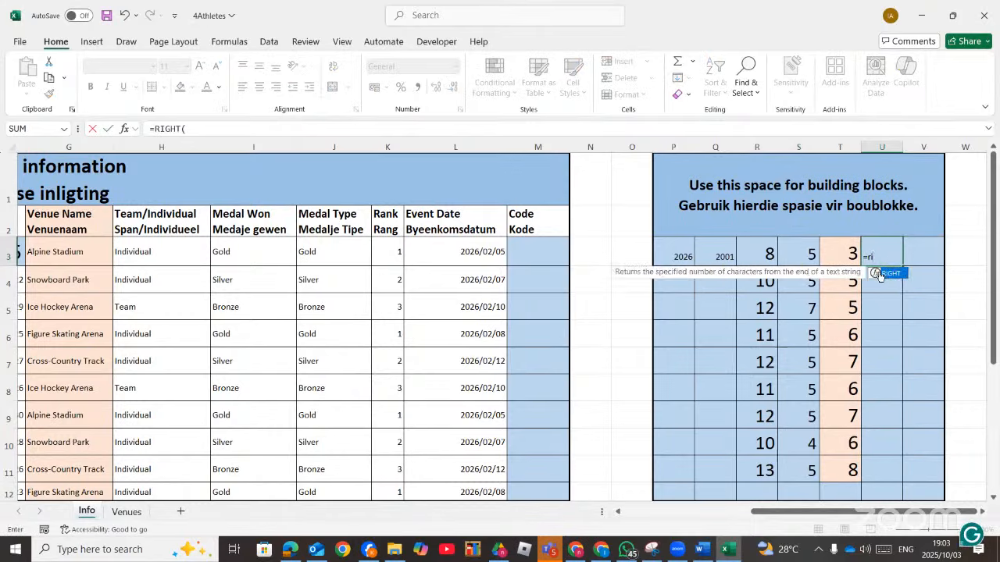
click(123, 128)
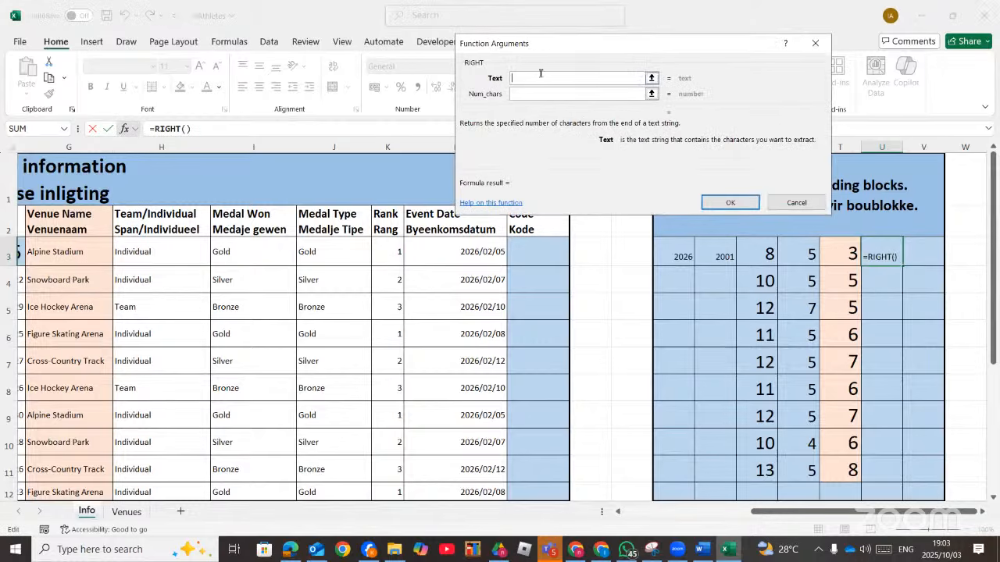
drag(798, 513, 547, 506)
click(118, 253)
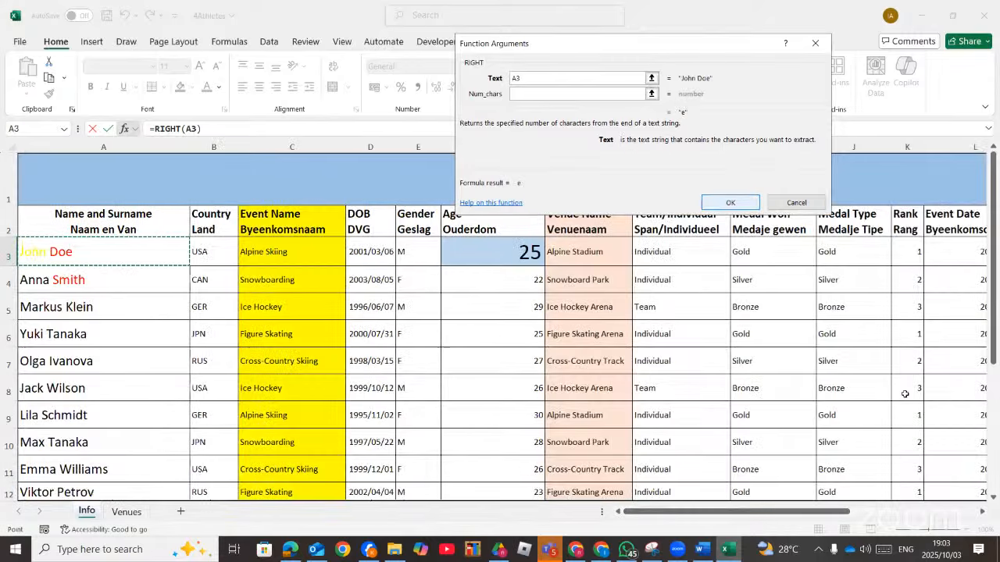
click(516, 94)
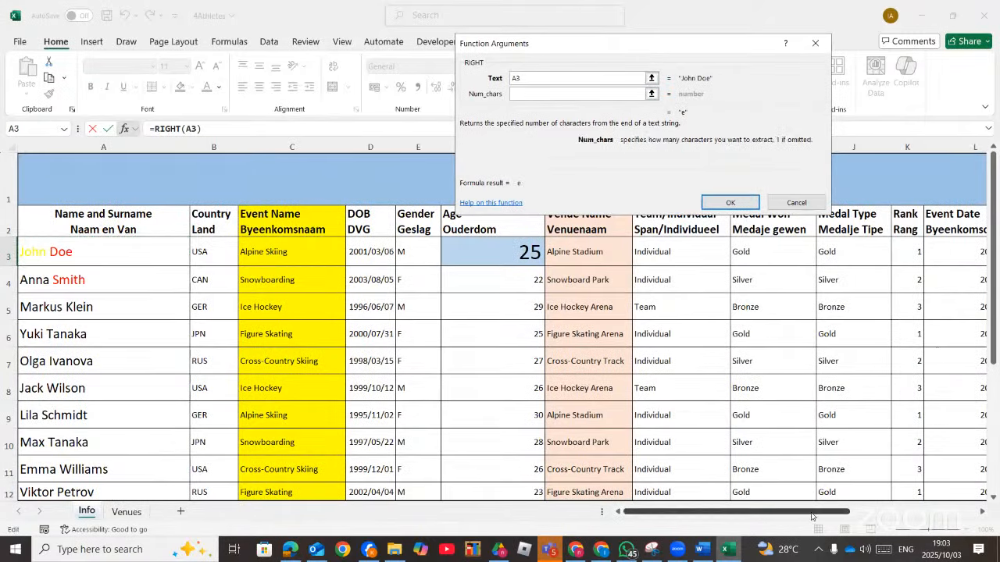
drag(812, 506, 970, 504)
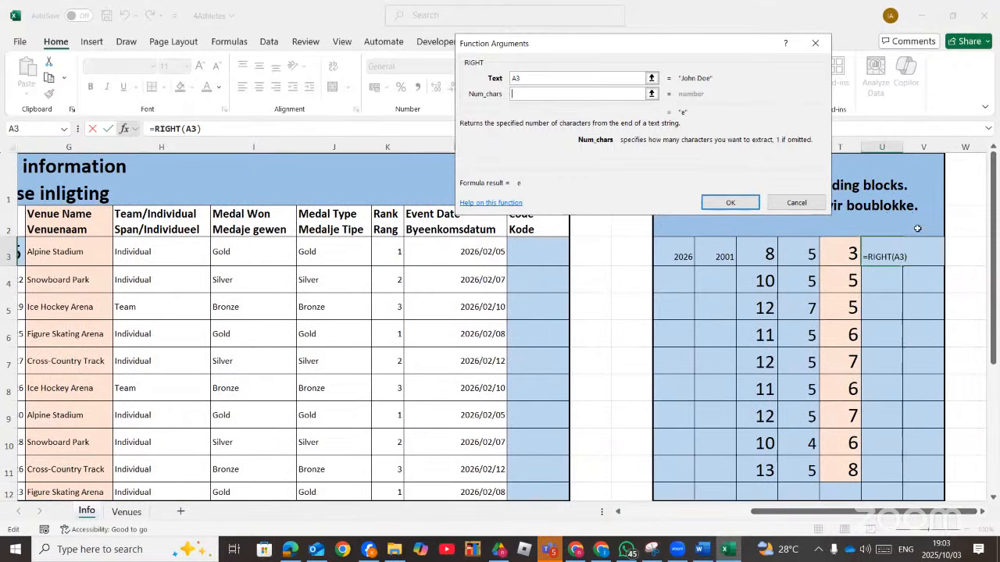
click(847, 253)
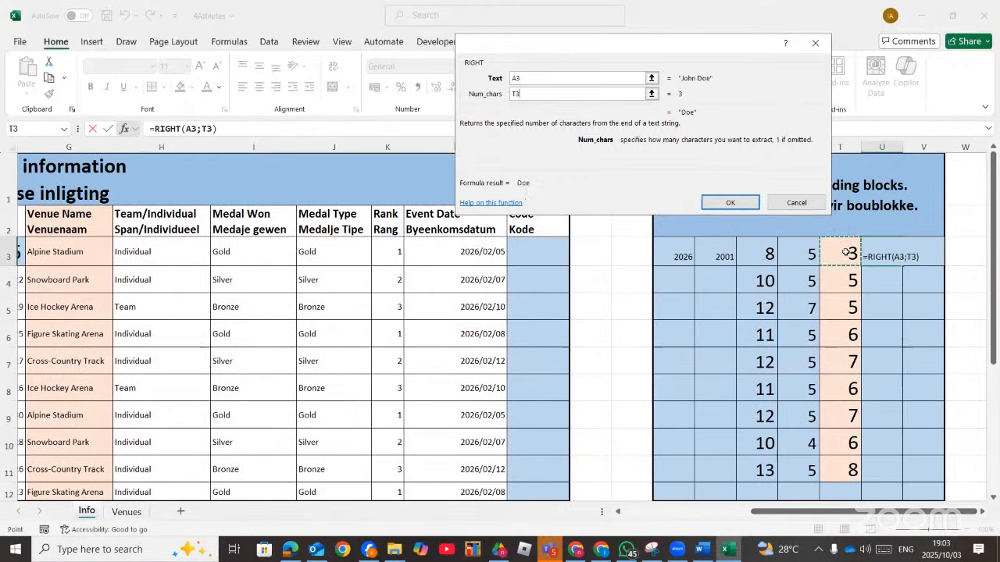
click(713, 204)
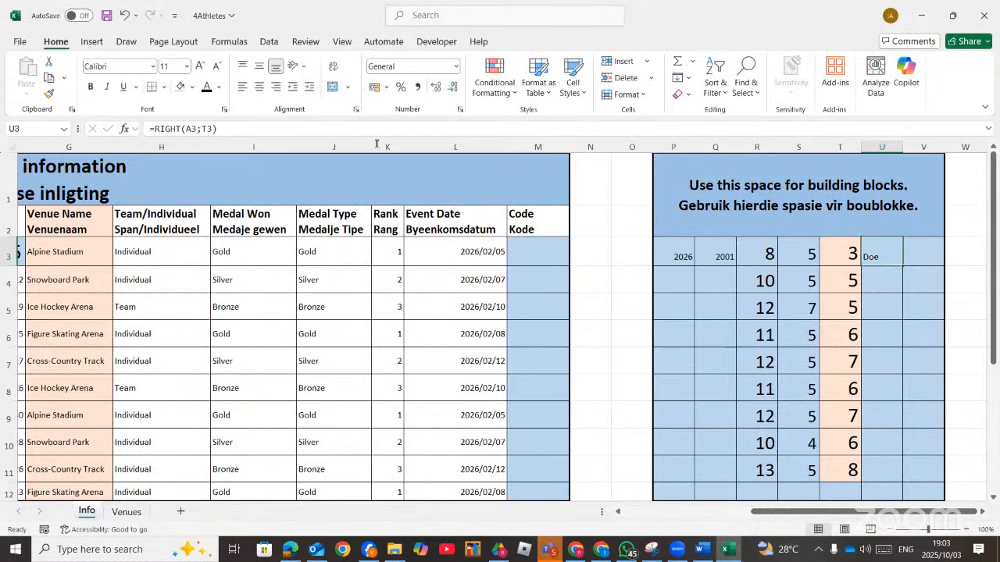
Set the font size of the surname in U3 to 18
click(201, 66)
click(200, 66)
click(201, 66)
click(201, 67)
Fill the surname formula from U3 down to U11 and autofit column U to its contents
drag(902, 264, 893, 475)
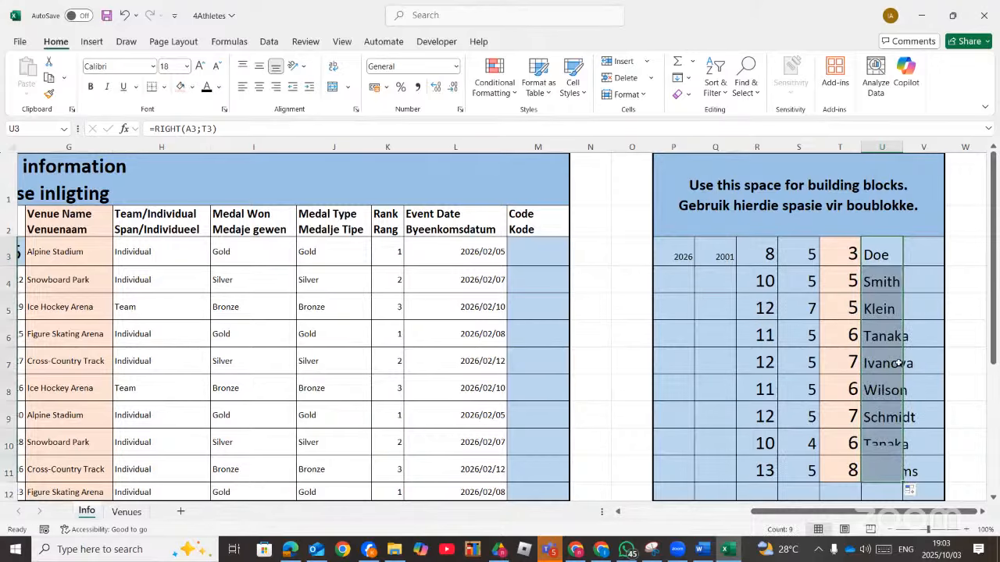
double_click(904, 143)
drag(842, 507, 638, 513)
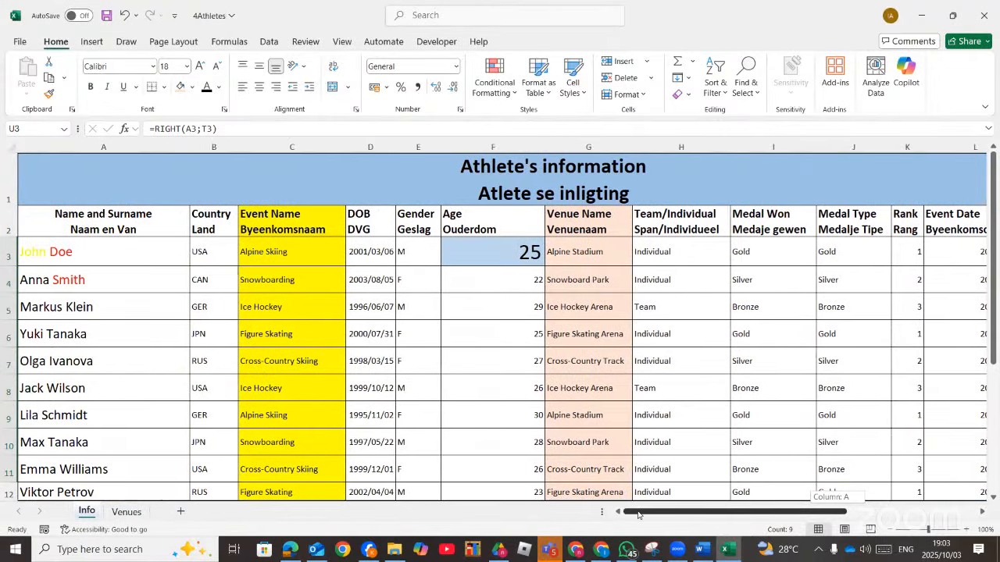
drag(731, 518, 861, 512)
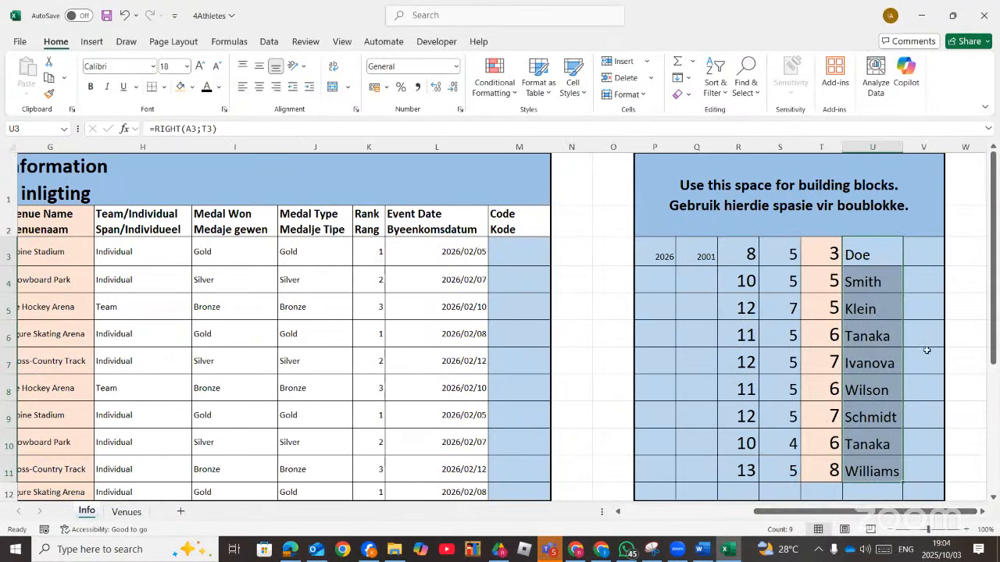
click(982, 512)
click(983, 511)
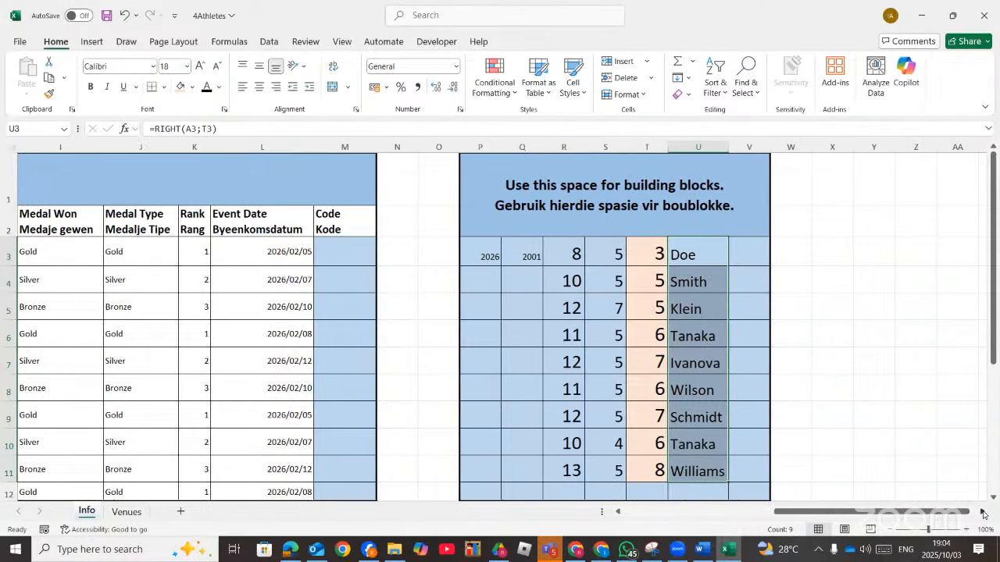
click(983, 512)
Switch to the question paper PDF in Edge, highlight the surname bullet under question 4.4, and return to the Excel workbook
click(290, 549)
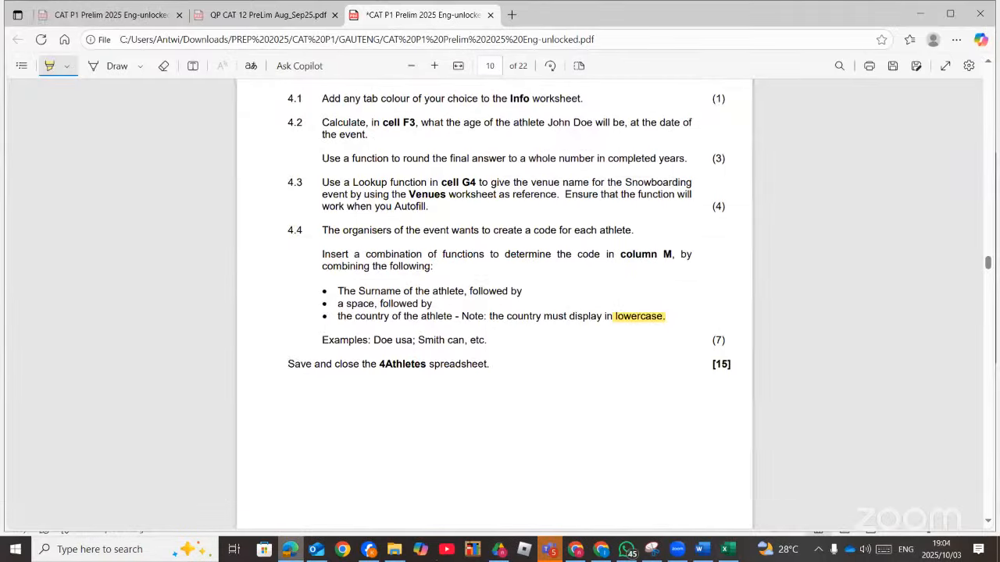
drag(333, 288, 508, 285)
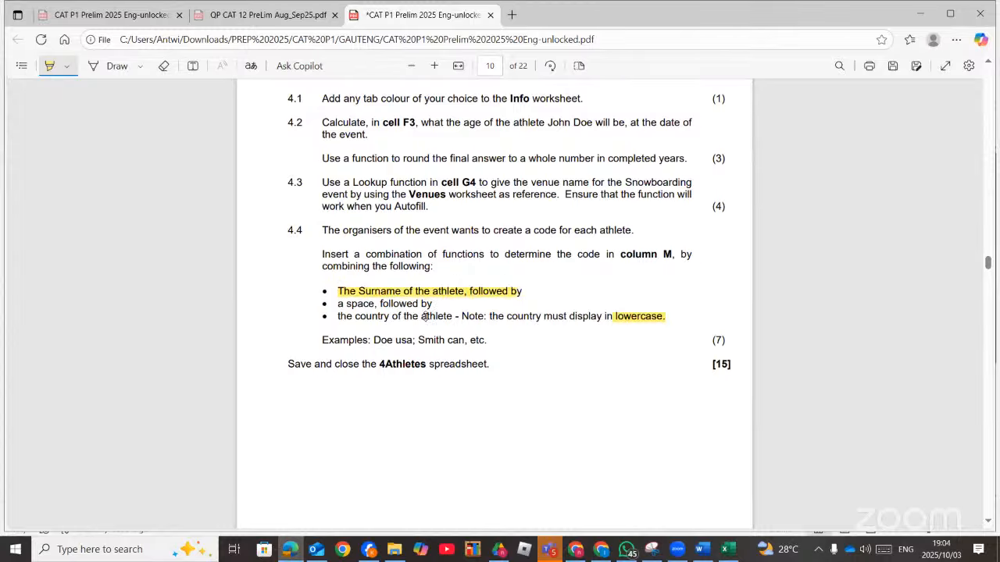
click(725, 549)
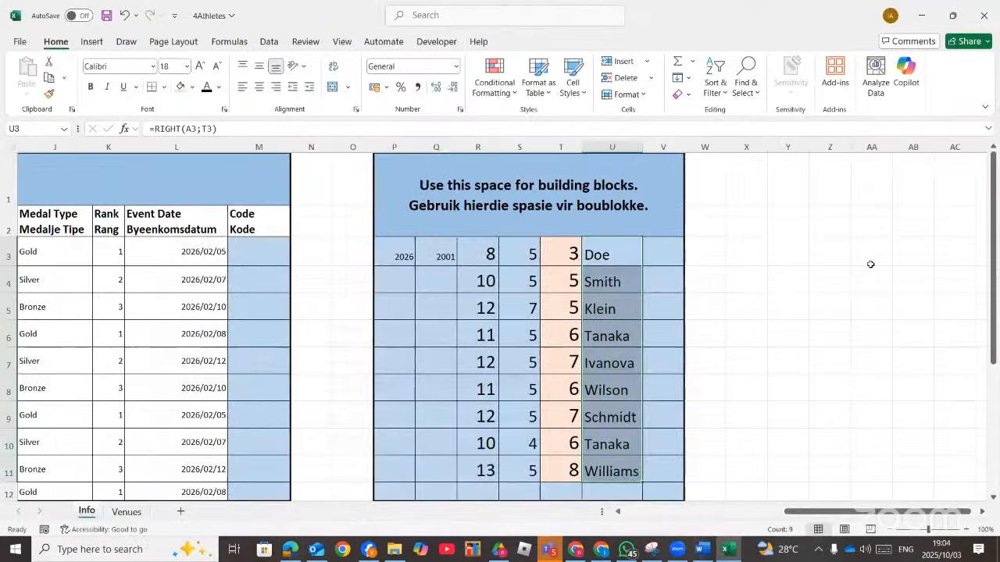
Enter the space formula =" " in building-block cell V3 and fill it down to V11
click(651, 254)
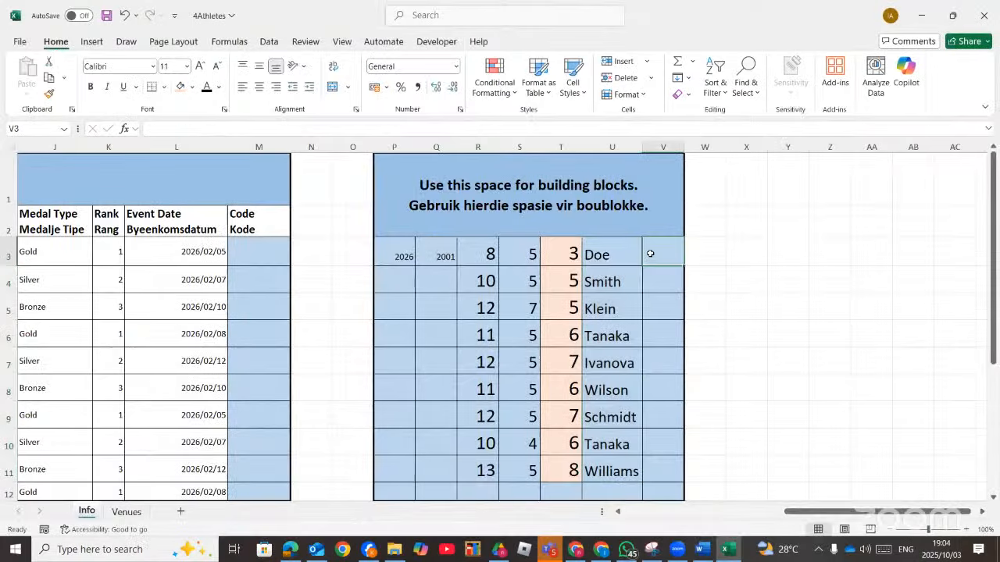
text(=)
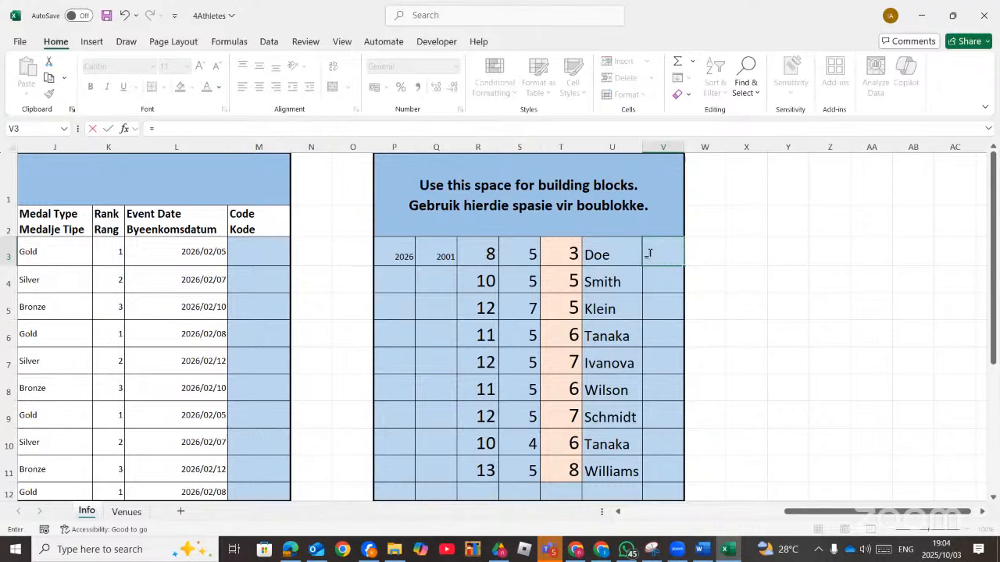
text(")
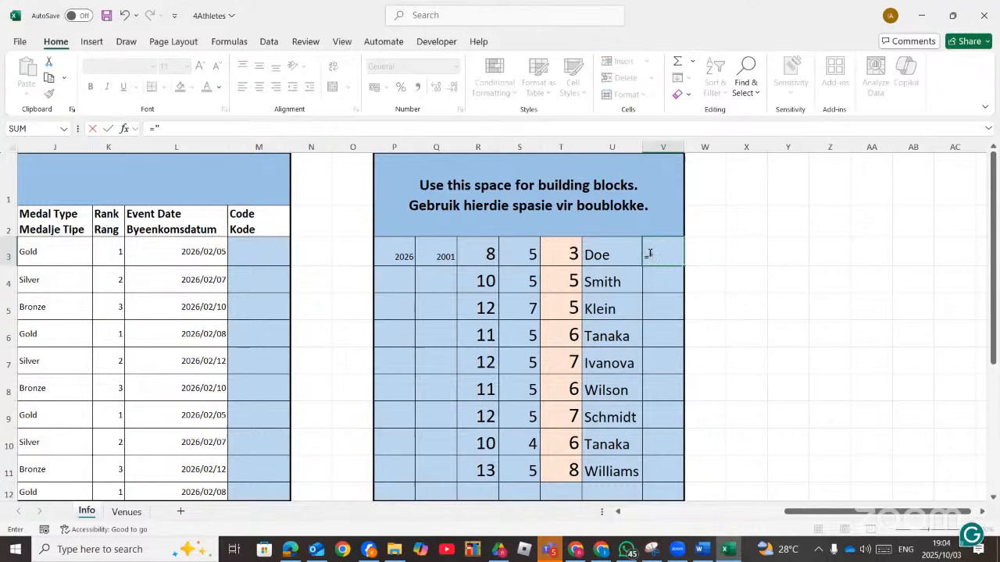
text( ")
key(Return)
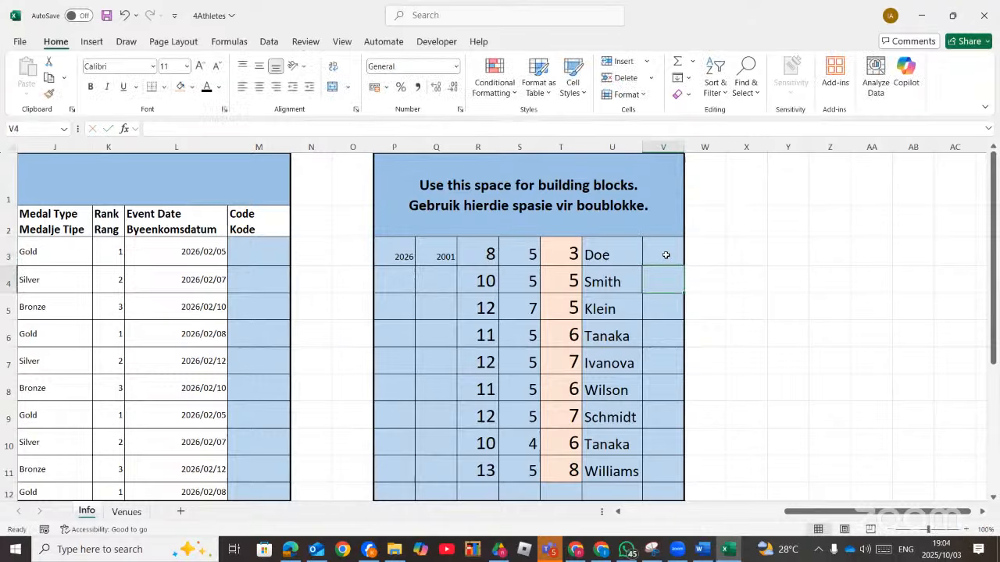
click(670, 258)
drag(685, 266, 667, 480)
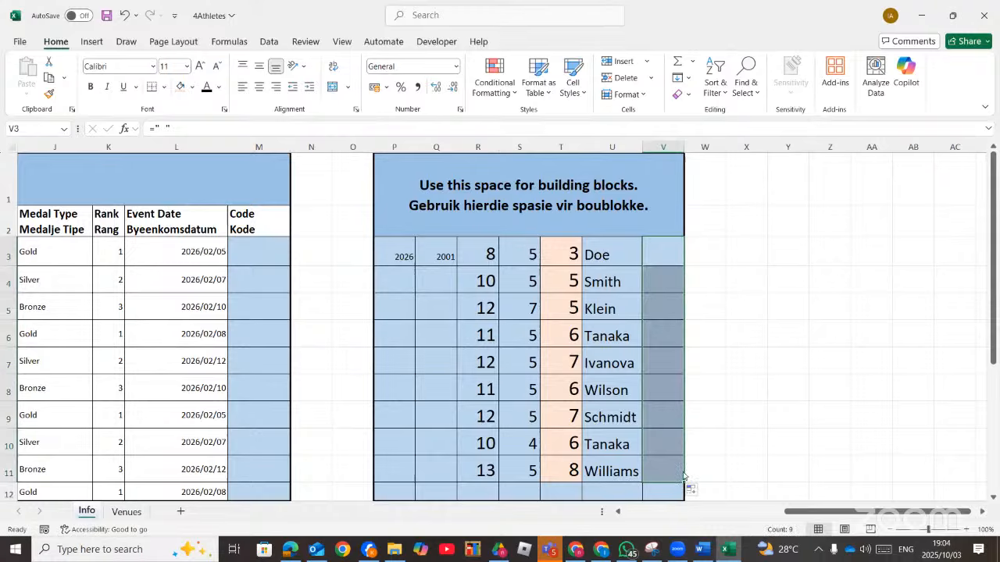
Recheck question 4.4 in the question paper, and enter =LOWER(B3) in W3 of the Info sheet, filled down to W11
key(alt+Tab)
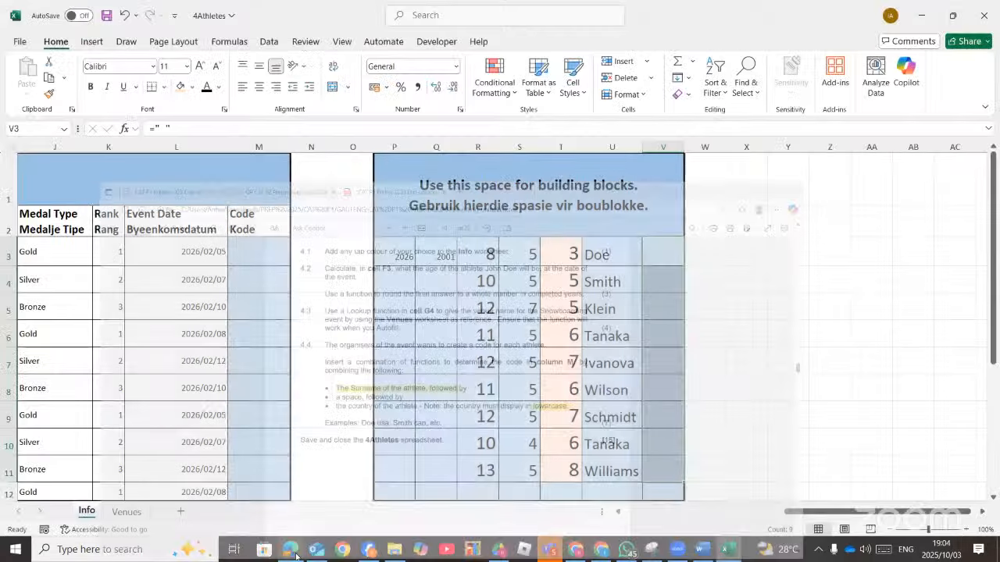
click(294, 552)
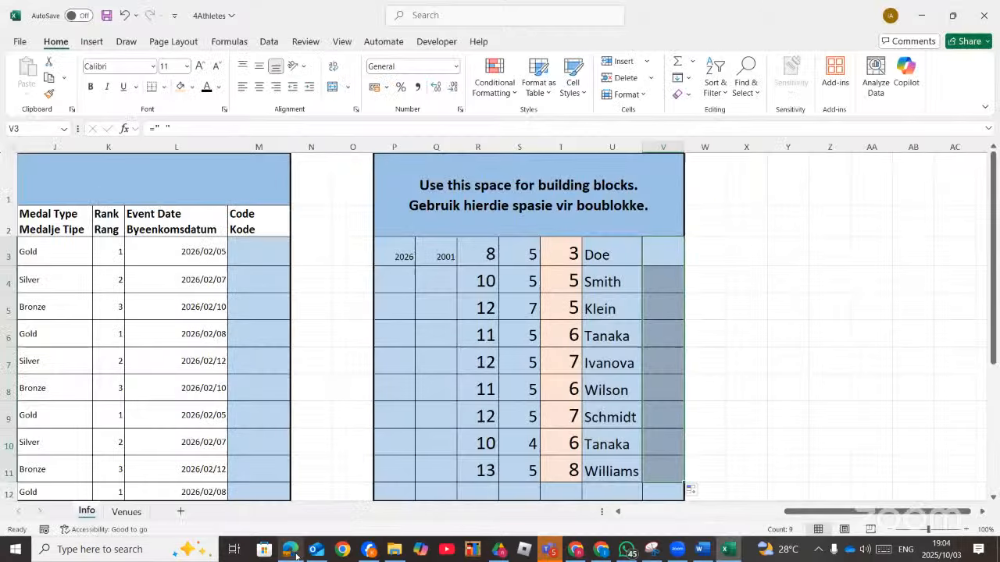
click(707, 254)
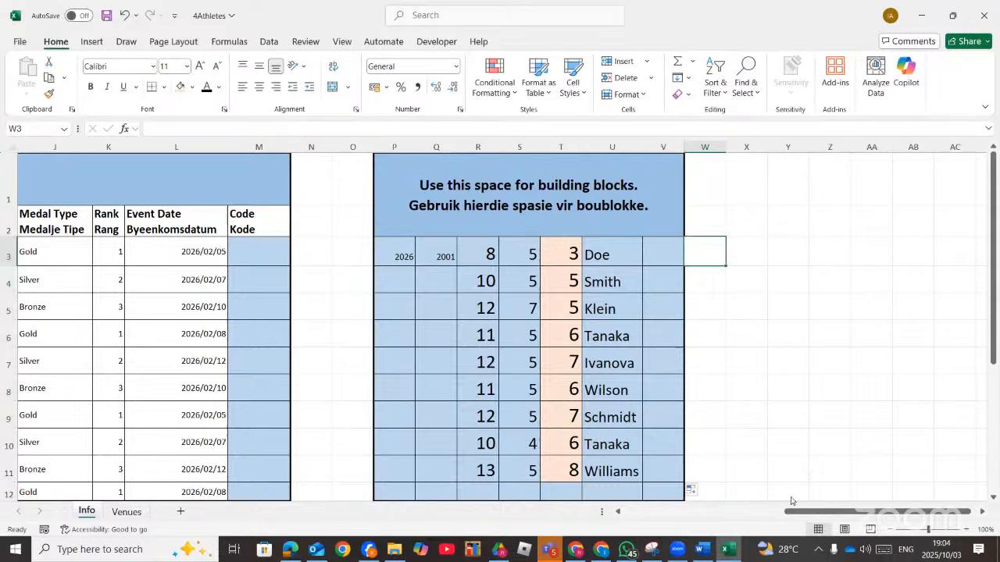
drag(797, 513, 630, 513)
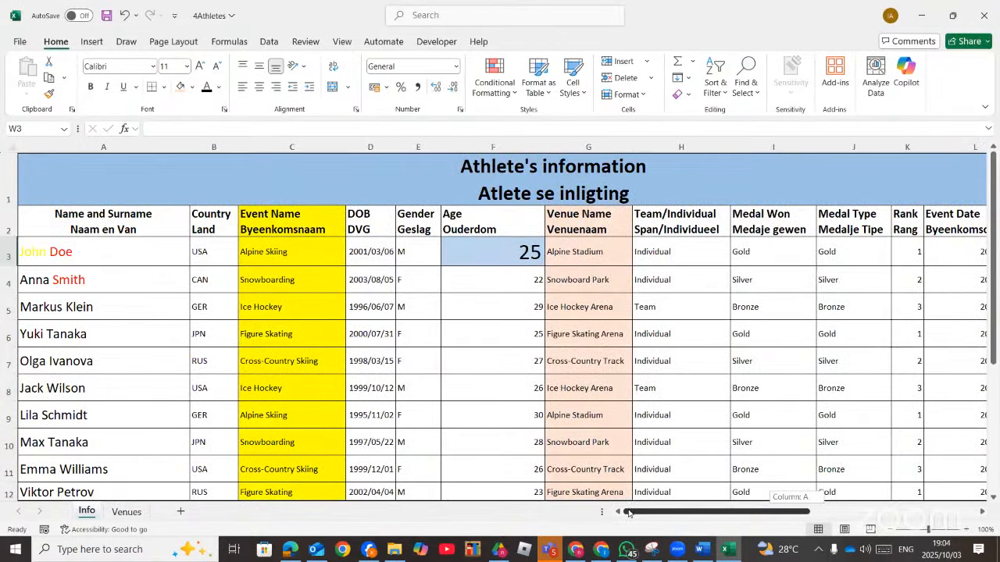
drag(629, 514, 798, 514)
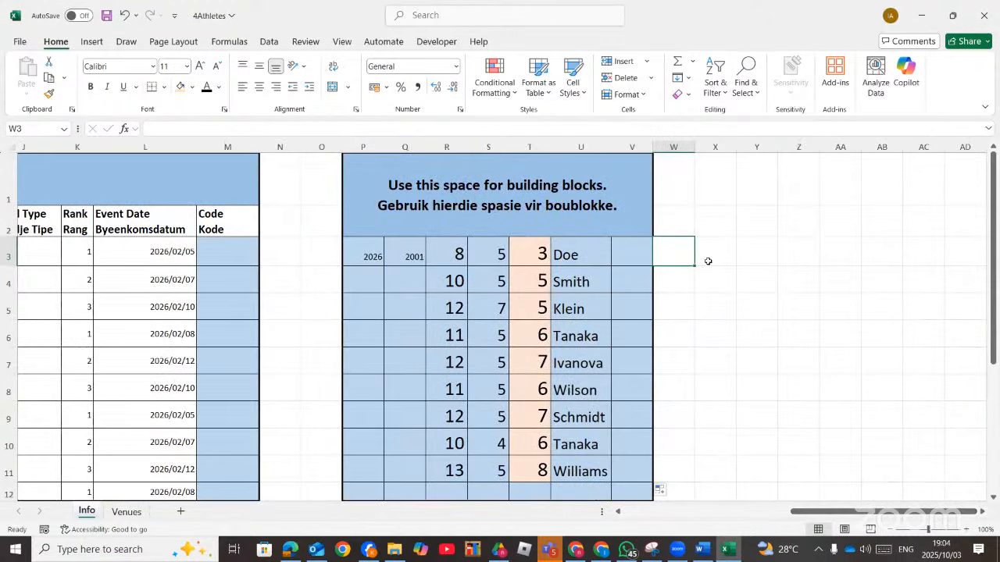
text(=)
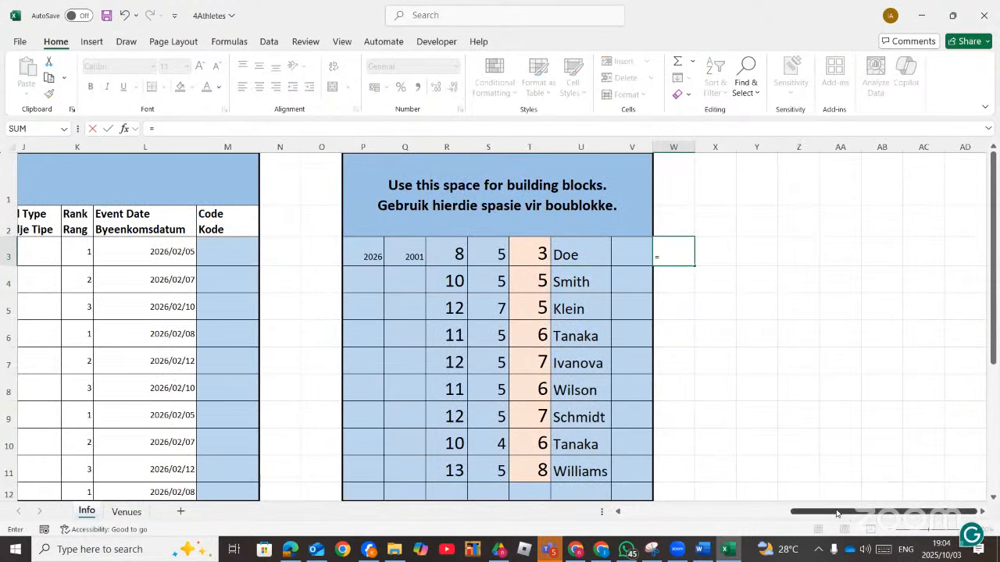
text(low)
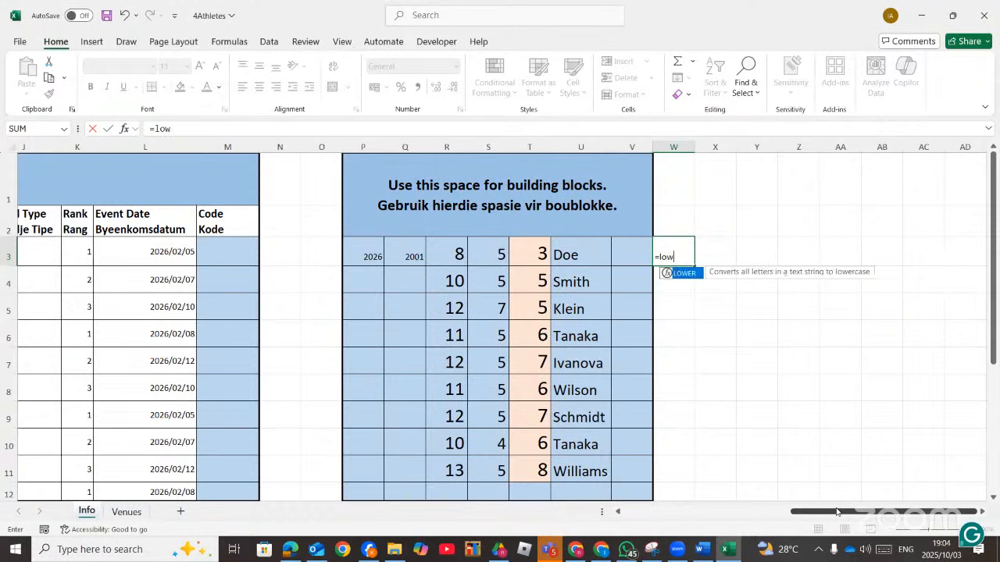
double_click(669, 274)
drag(854, 513, 684, 514)
click(212, 248)
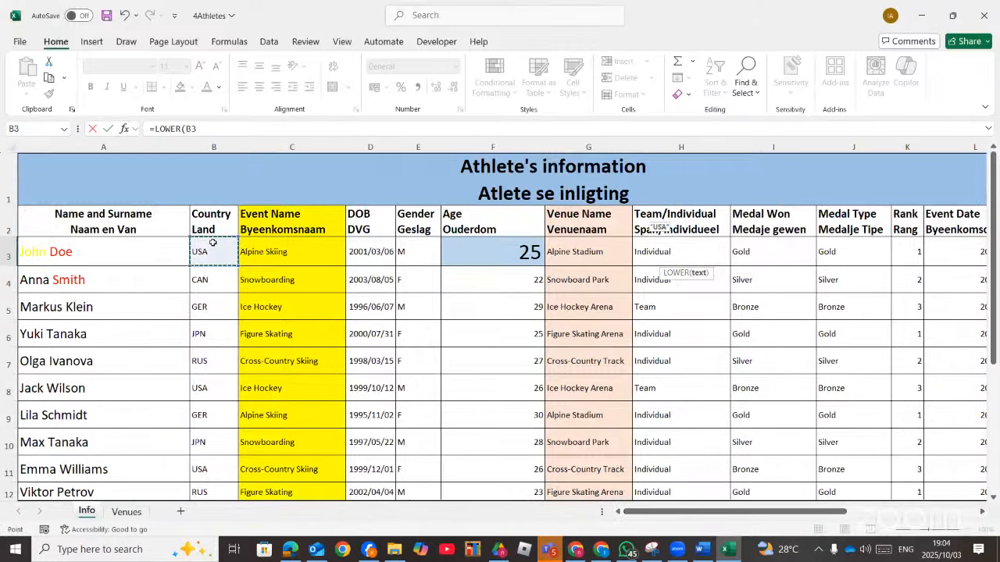
key(Return)
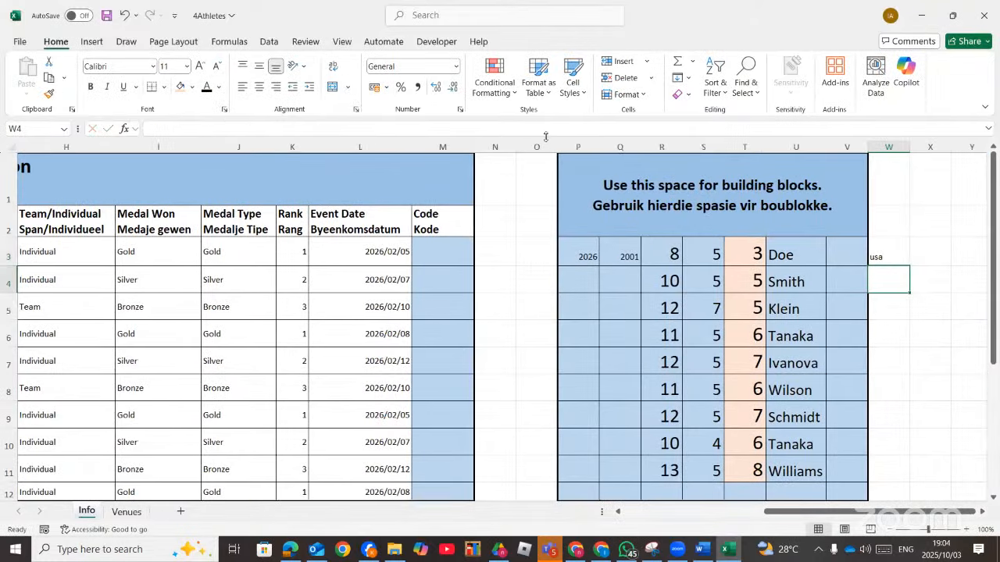
click(878, 250)
drag(909, 267, 898, 477)
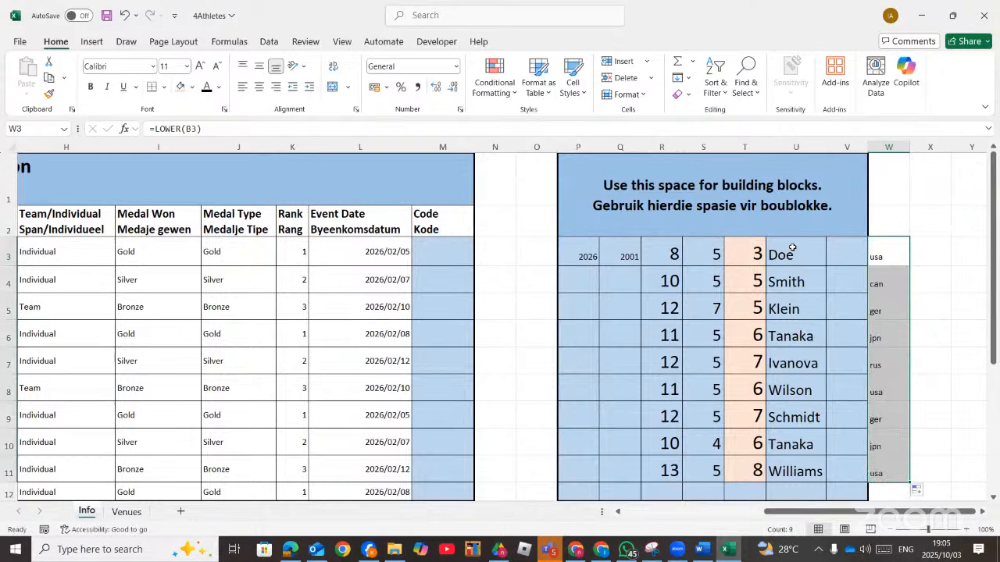
Shade the surname block U3:U12 with the medium blue theme colour and the space block V3:V11 with standard yellow
drag(792, 248, 815, 477)
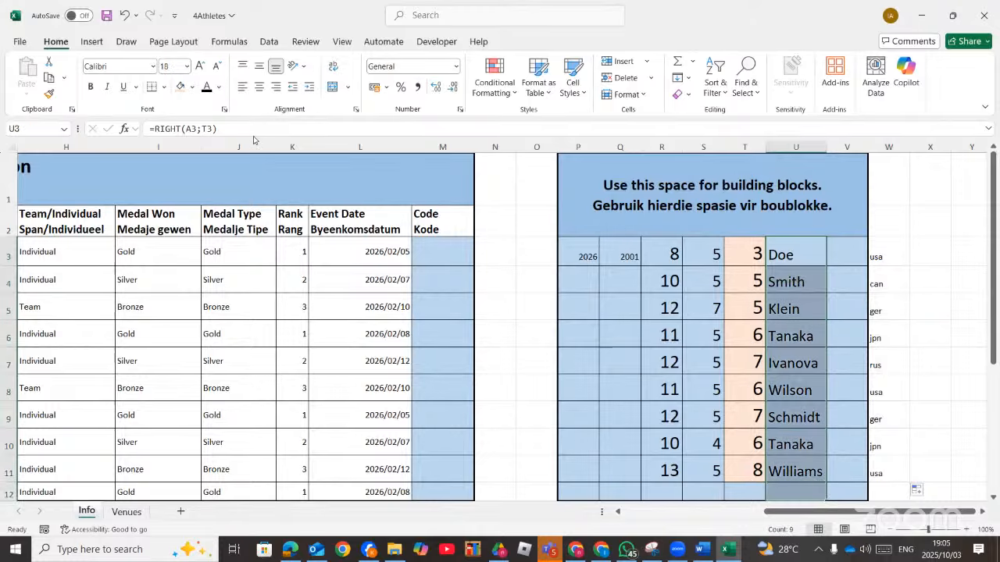
click(192, 86)
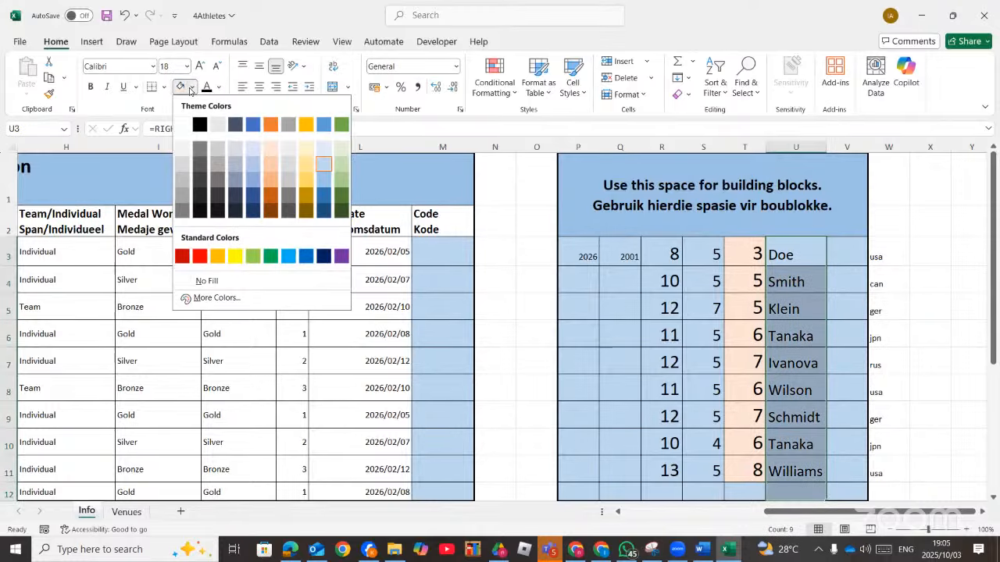
click(253, 125)
drag(845, 248, 849, 462)
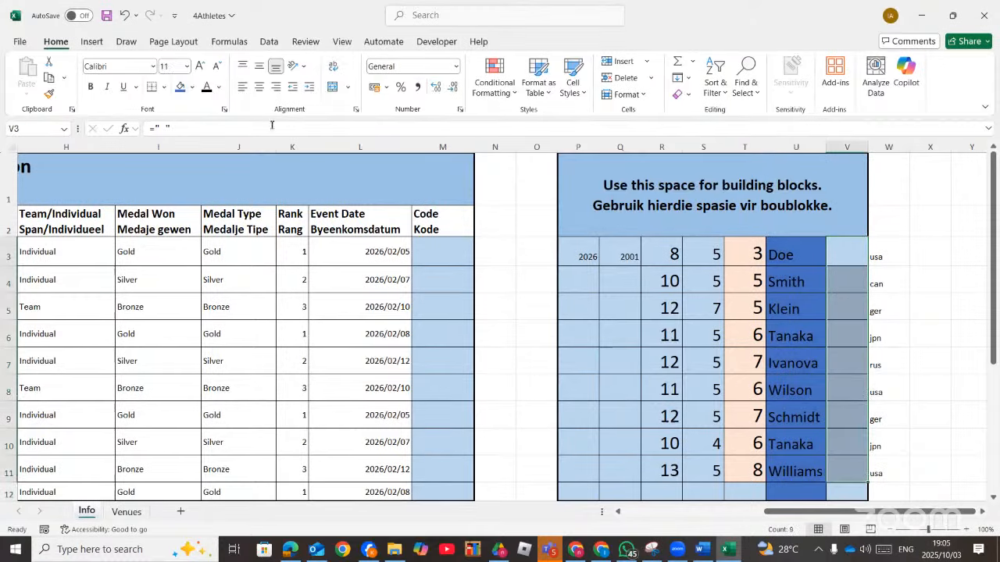
click(190, 89)
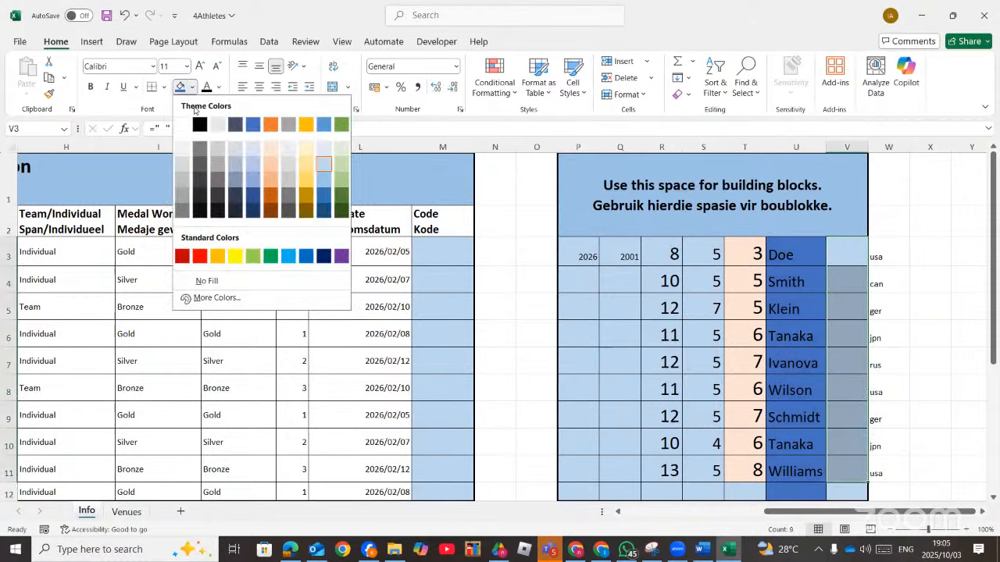
click(235, 256)
Shade the lowercase country block W3:W11 with the standard purple fill colour
drag(879, 256, 877, 468)
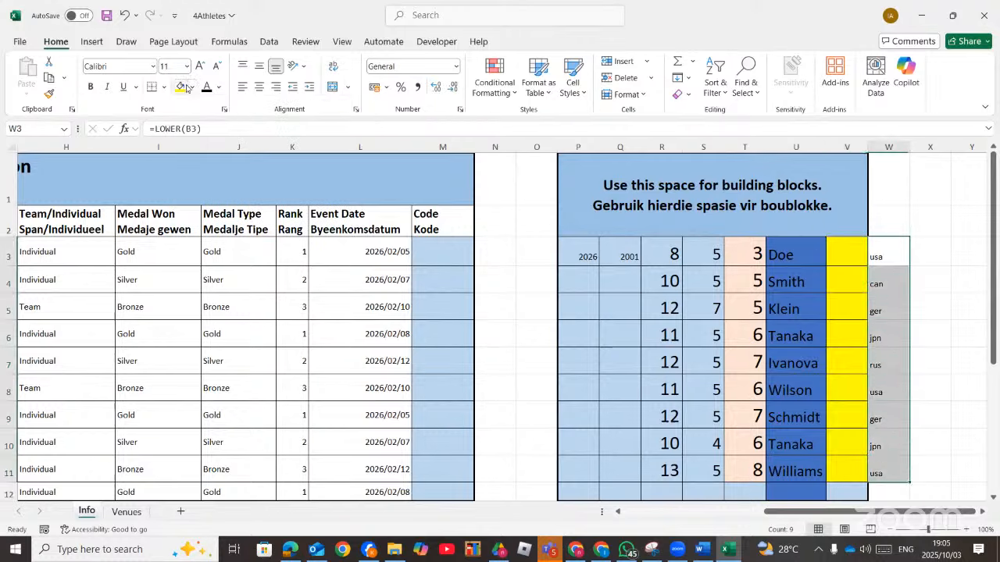
click(192, 90)
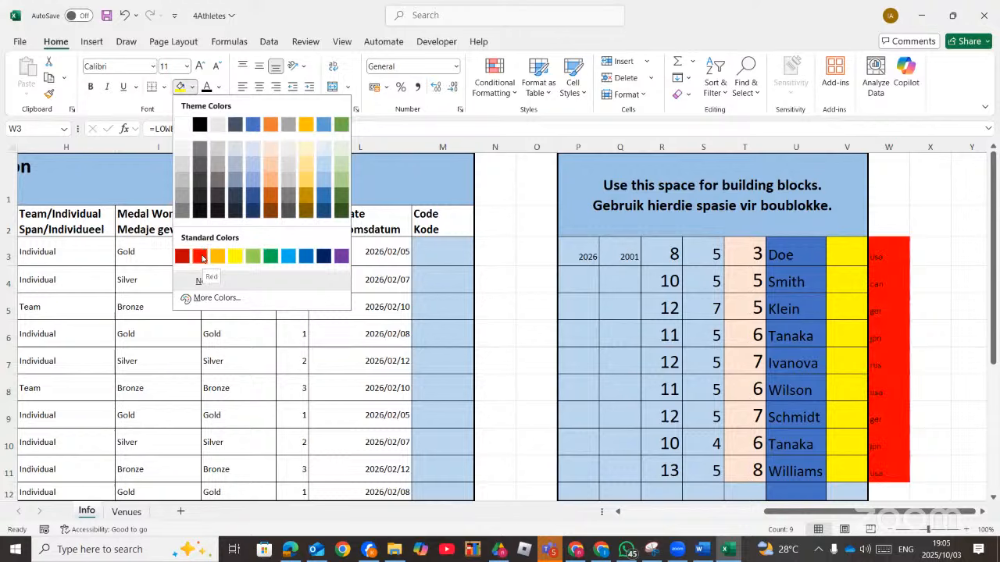
click(341, 257)
Increase the font size of the three building blocks U3:W11 to 22
scroll(779, 424, down, 1)
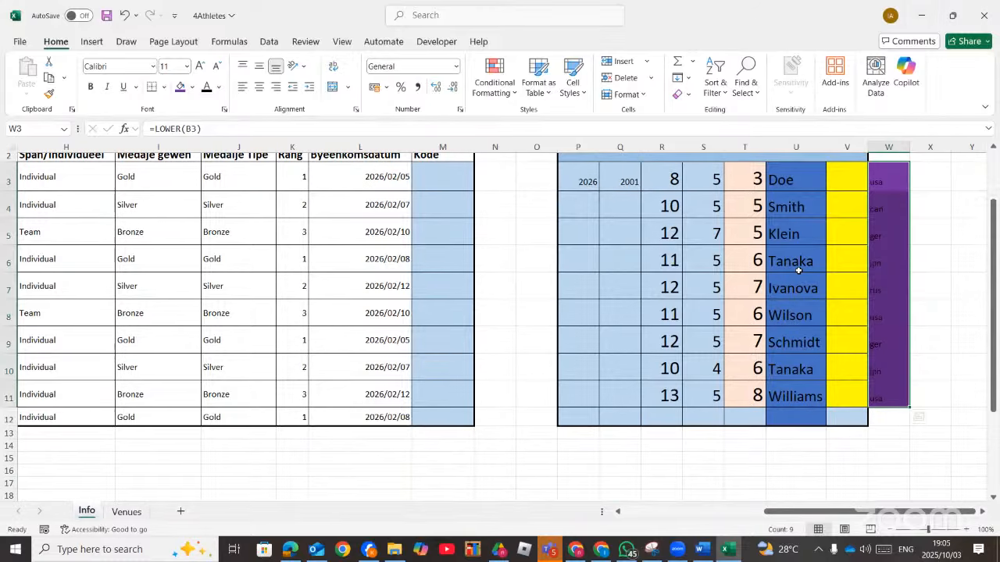
scroll(781, 313, up, 1)
click(793, 219)
drag(848, 247, 882, 440)
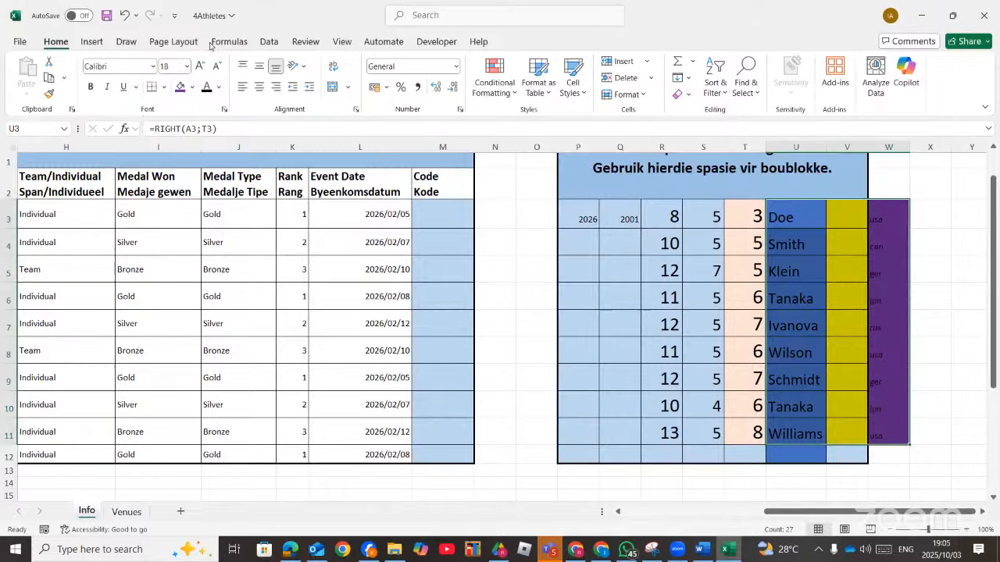
click(200, 66)
click(200, 66)
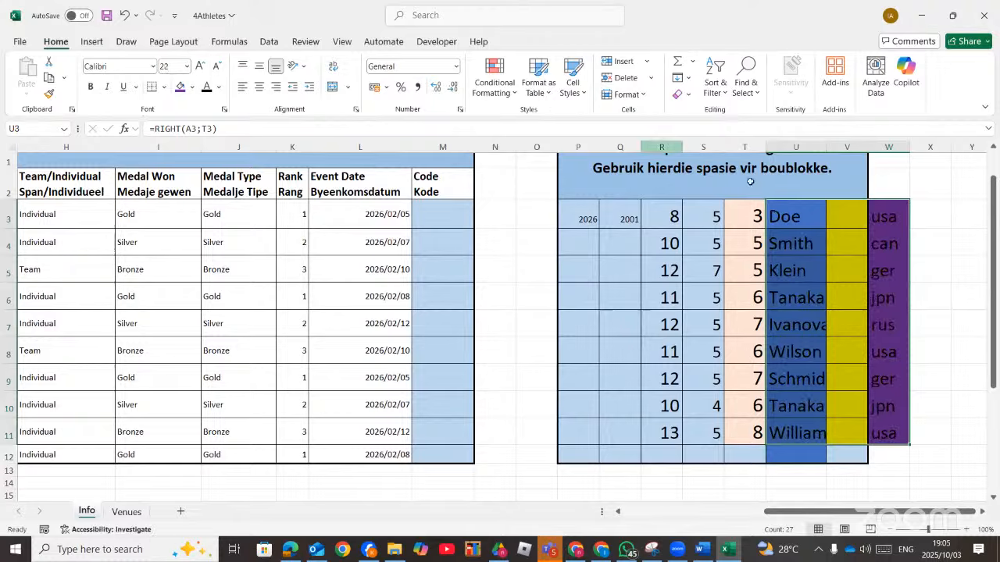
click(932, 252)
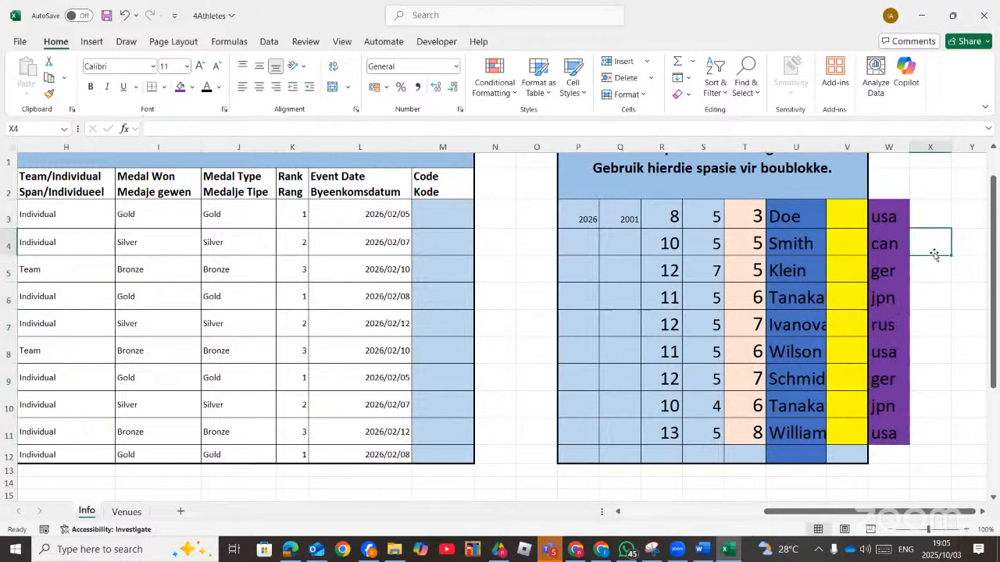
Enter =U3&V3&W3 in Code cell M3 to join surname, space and country, and fill it down to M12
click(450, 214)
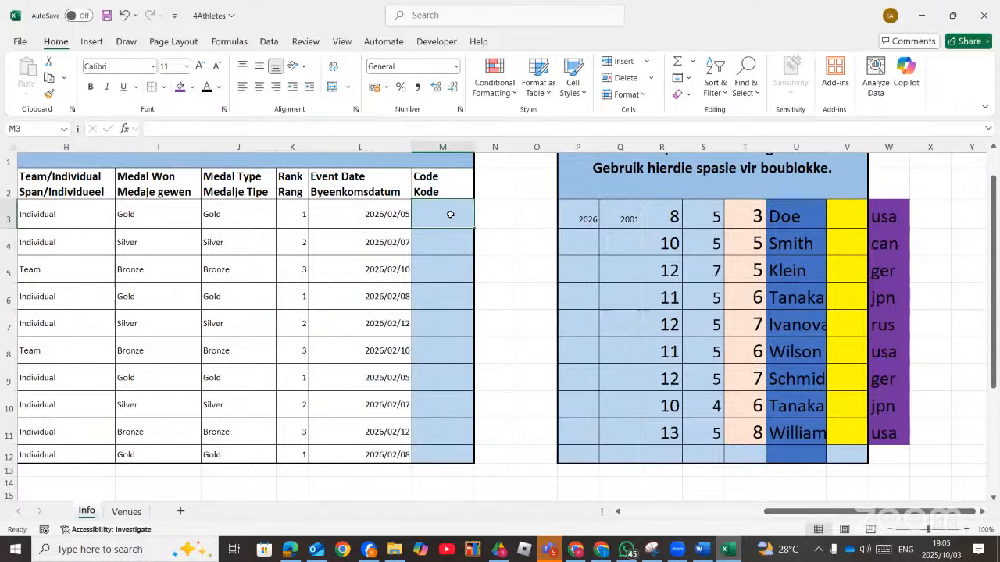
text(=)
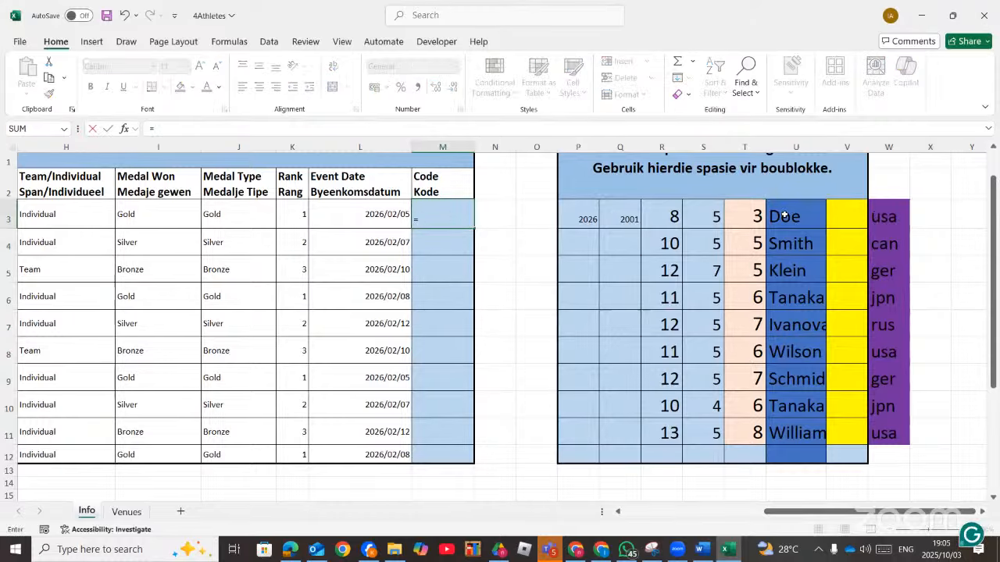
click(784, 215)
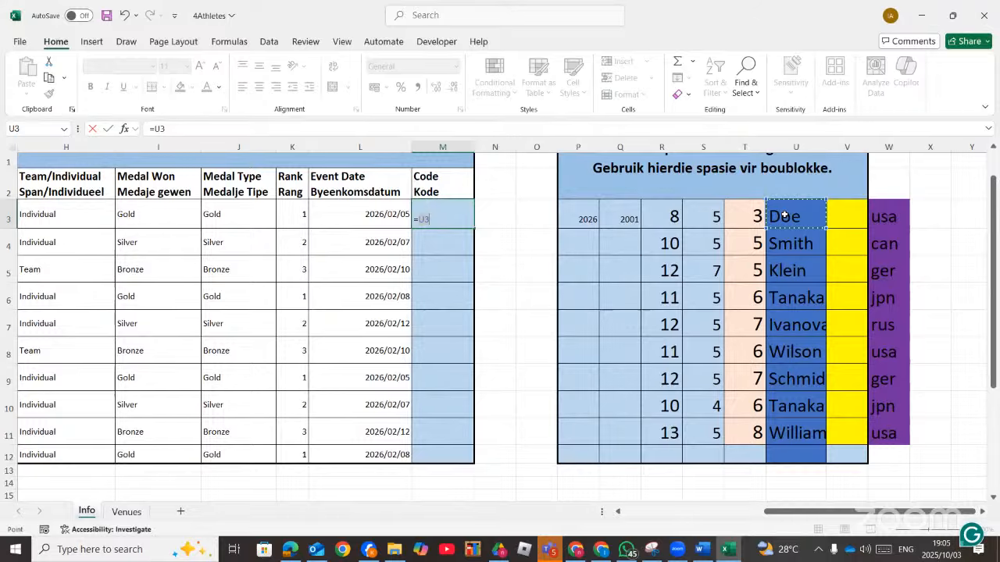
text(&)
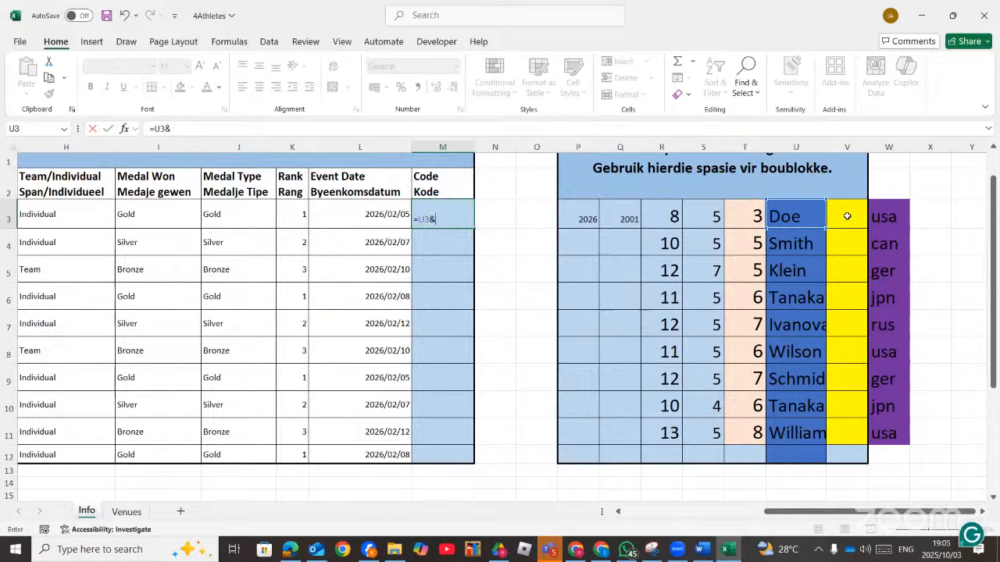
click(846, 216)
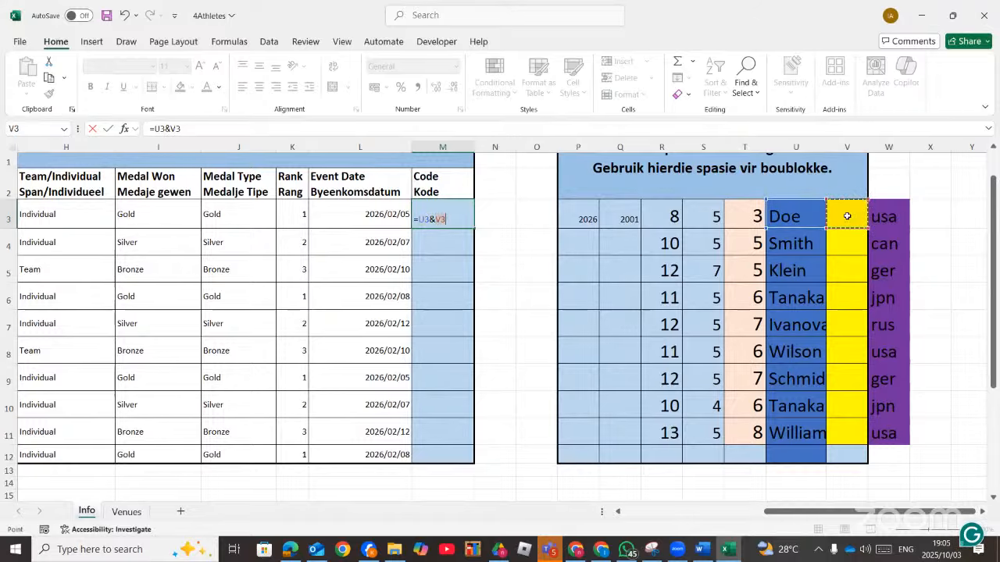
text(&)
click(886, 222)
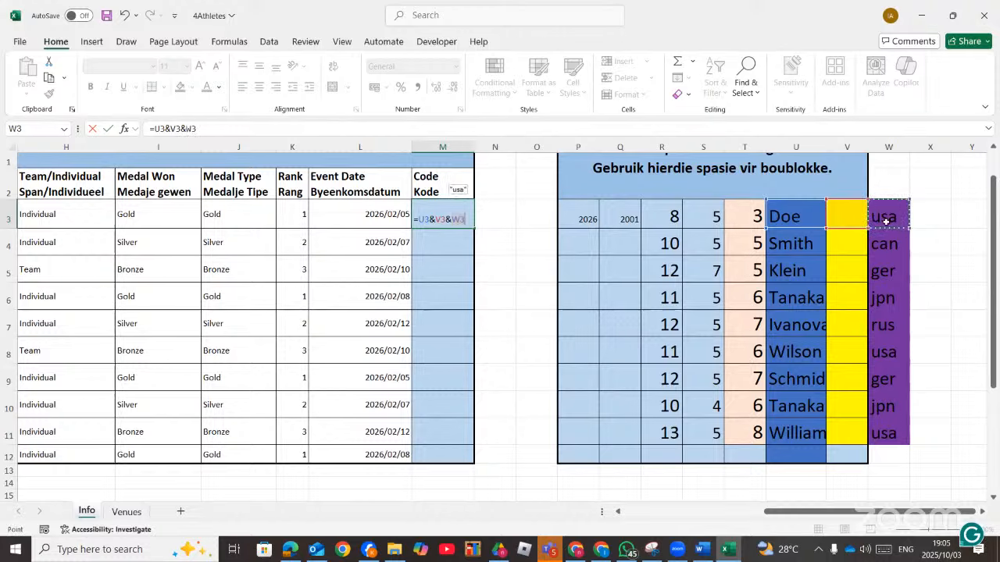
key(Return)
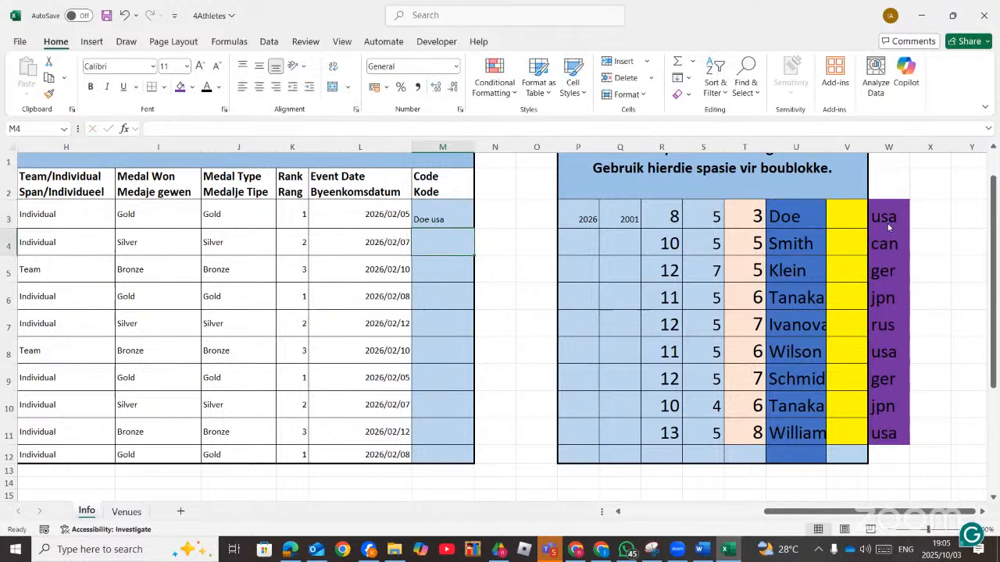
click(441, 212)
double_click(475, 229)
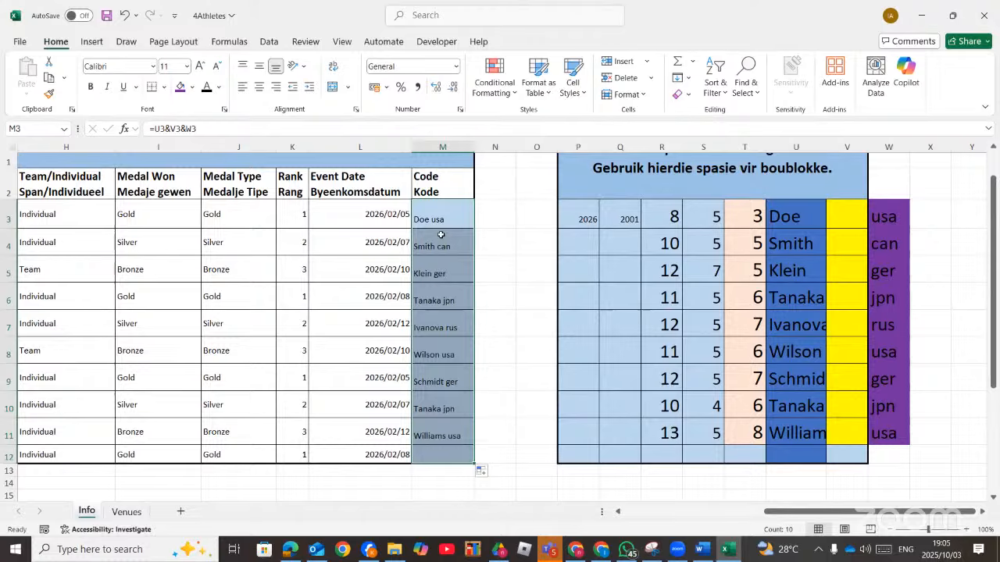
Switch to the question paper PDF in Edge and look through Questions 5 and 6 to reach Question 7: General
click(288, 549)
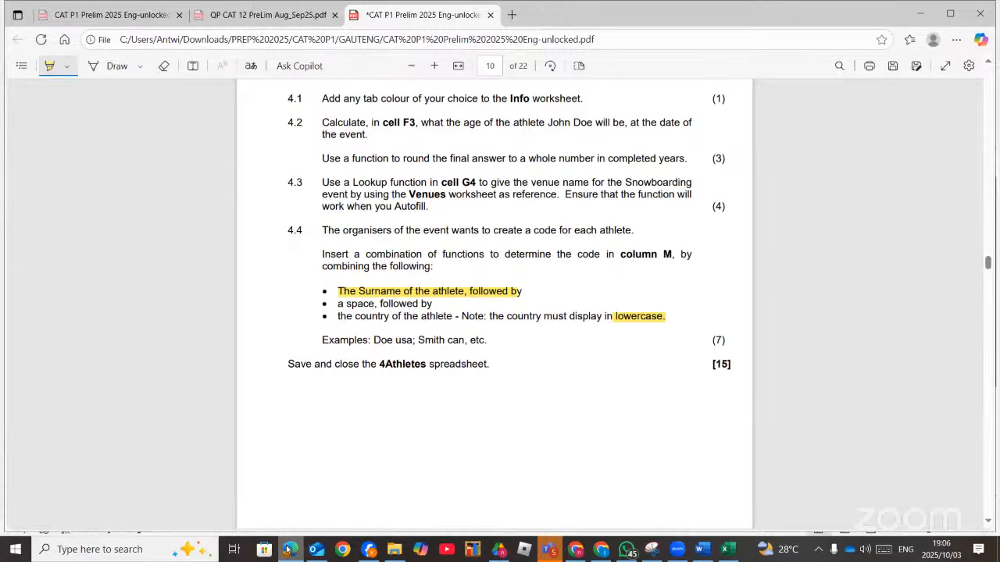
scroll(383, 403, down, 10)
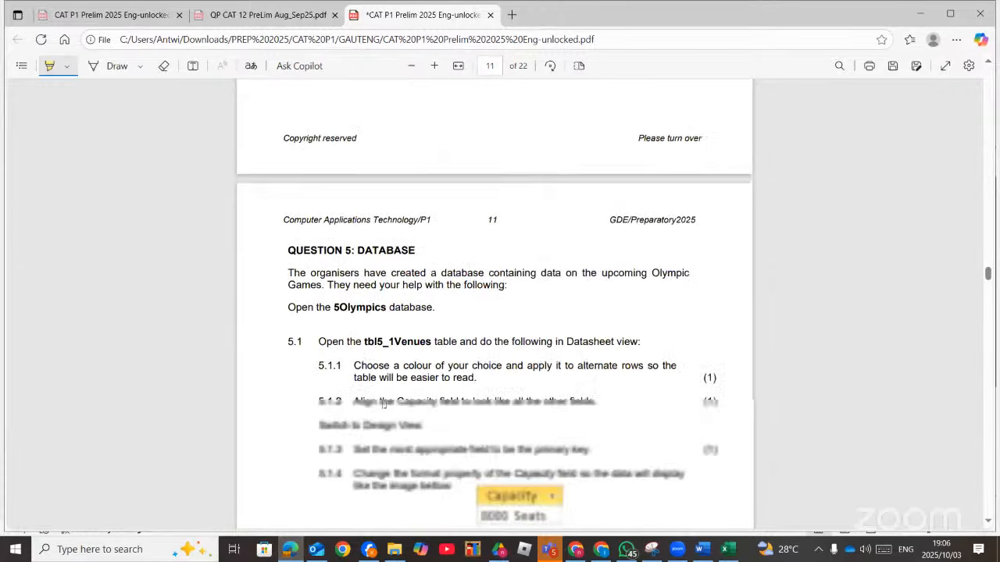
scroll(383, 404, down, 15)
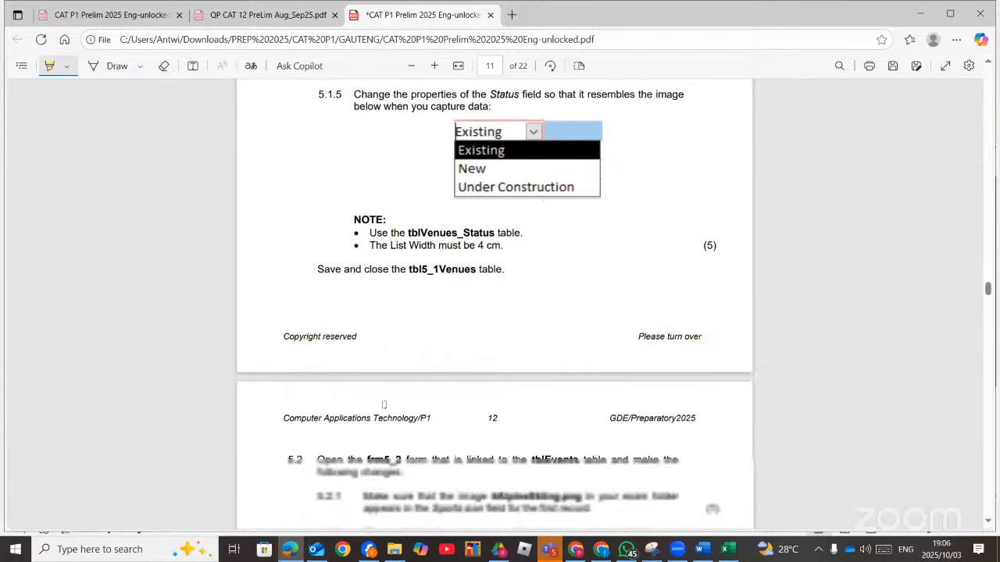
scroll(383, 404, down, 20)
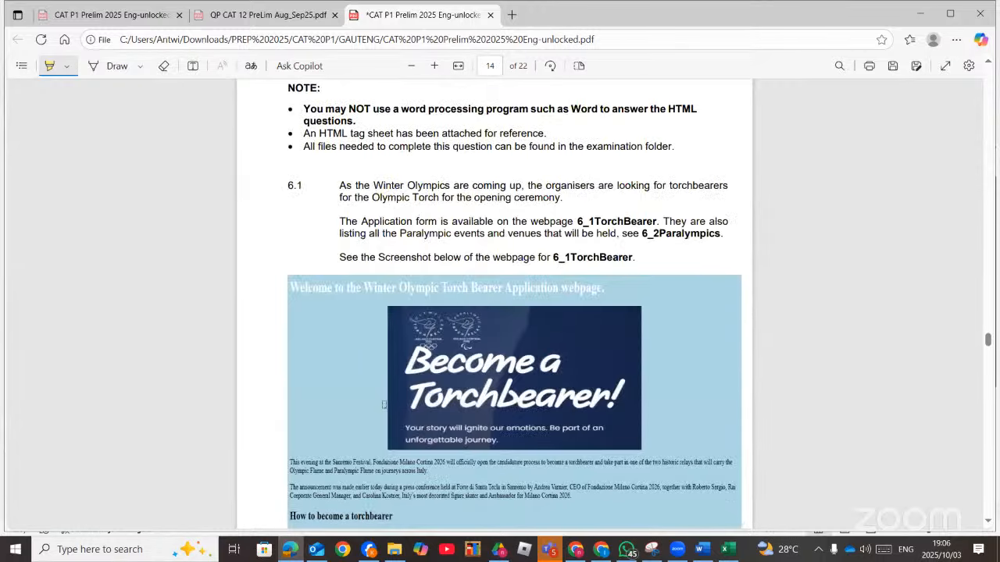
scroll(383, 404, down, 15)
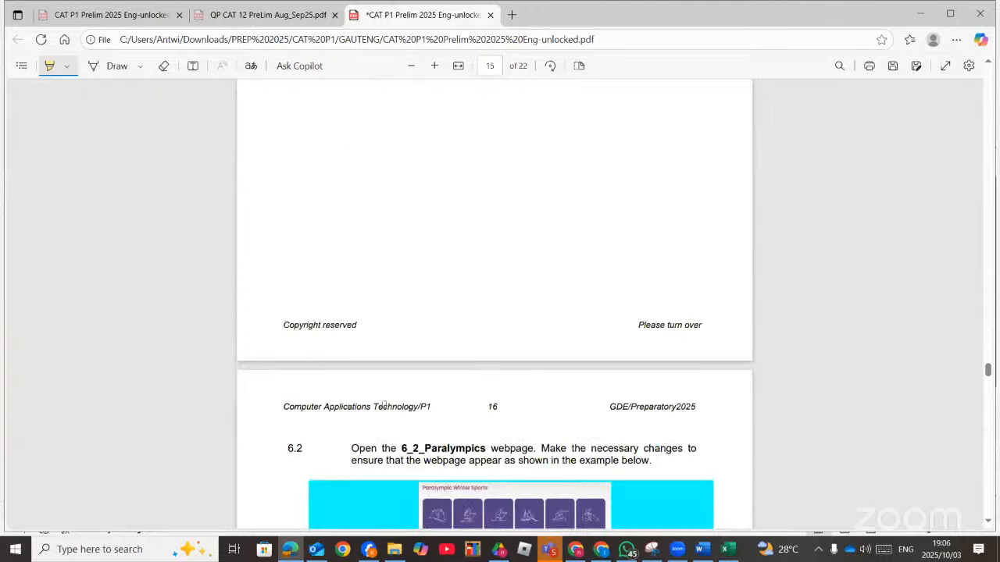
scroll(384, 404, down, 2)
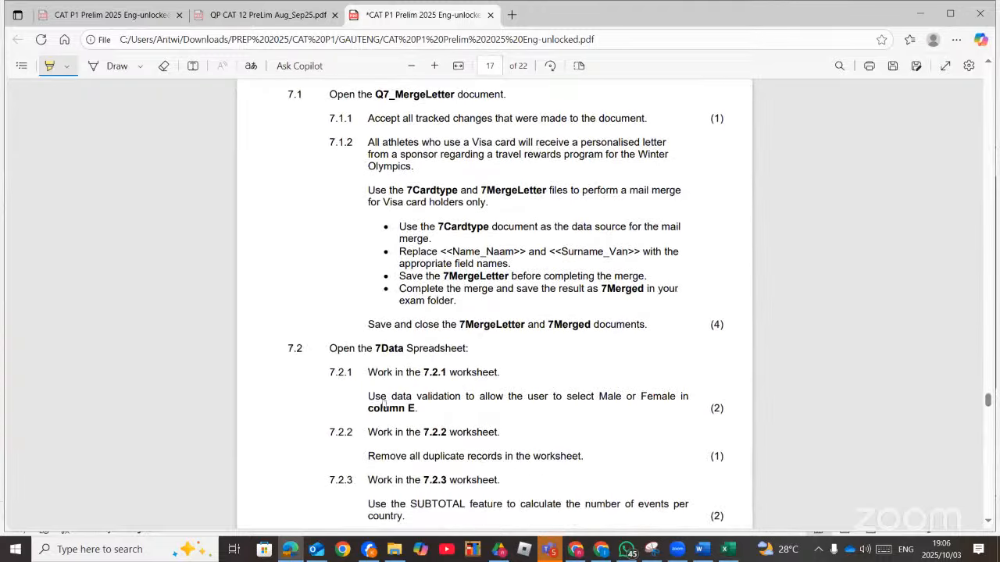
scroll(383, 404, up, 1)
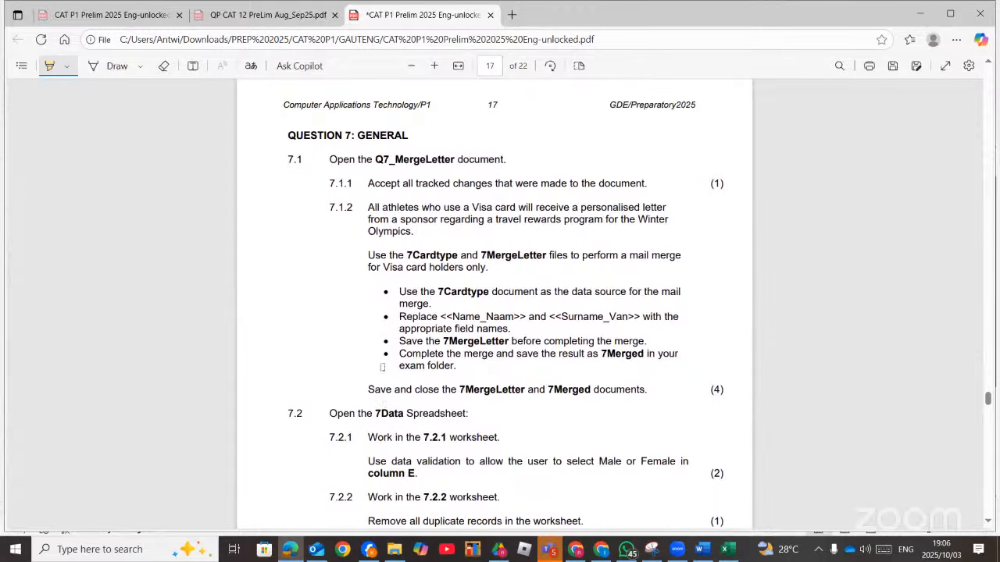
Read question 7.2 in the paper and open the 7Data spreadsheet from the P1 Prelim 2025 DATA folder in File Explorer
scroll(382, 368, down, 2)
scroll(382, 367, down, 1)
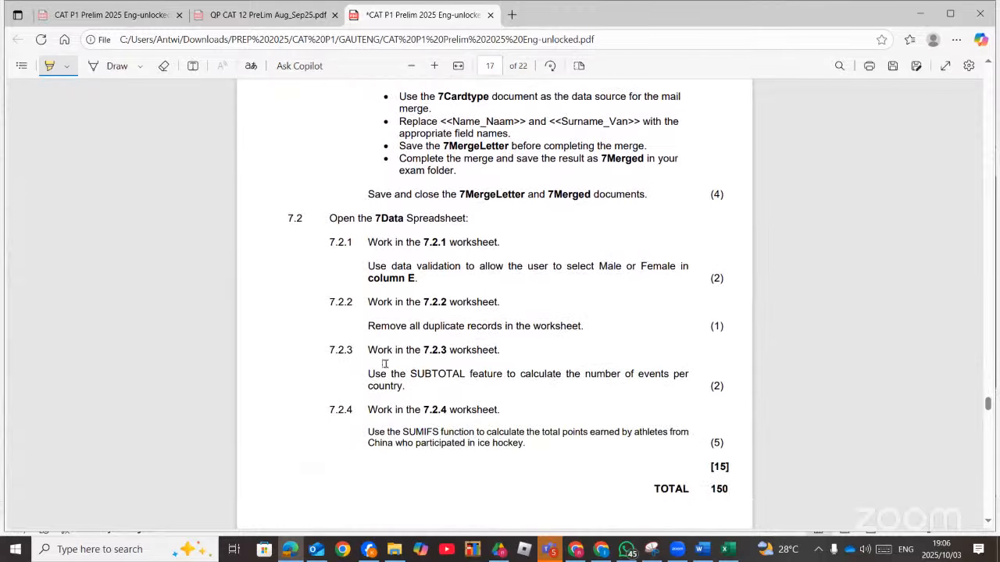
click(402, 555)
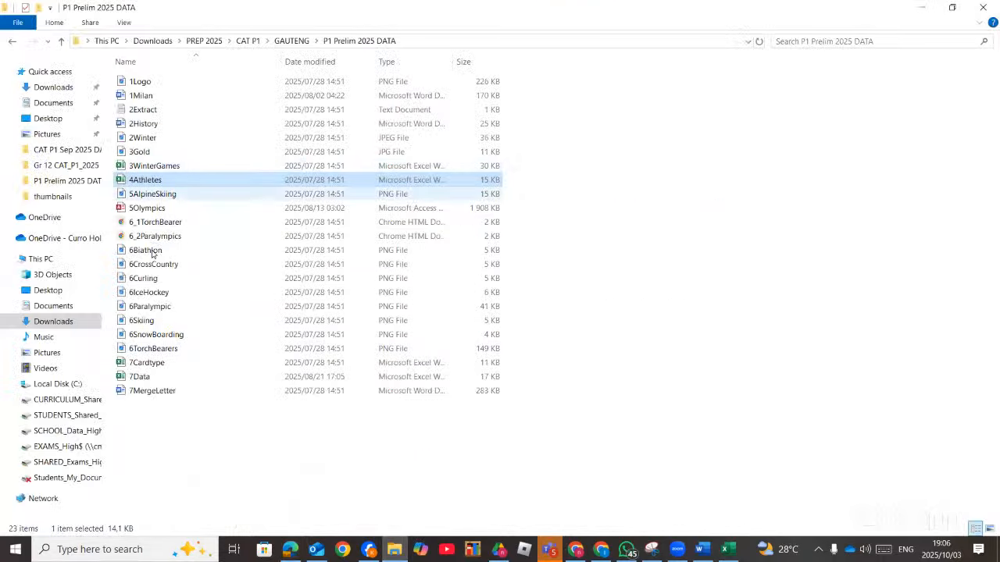
double_click(141, 379)
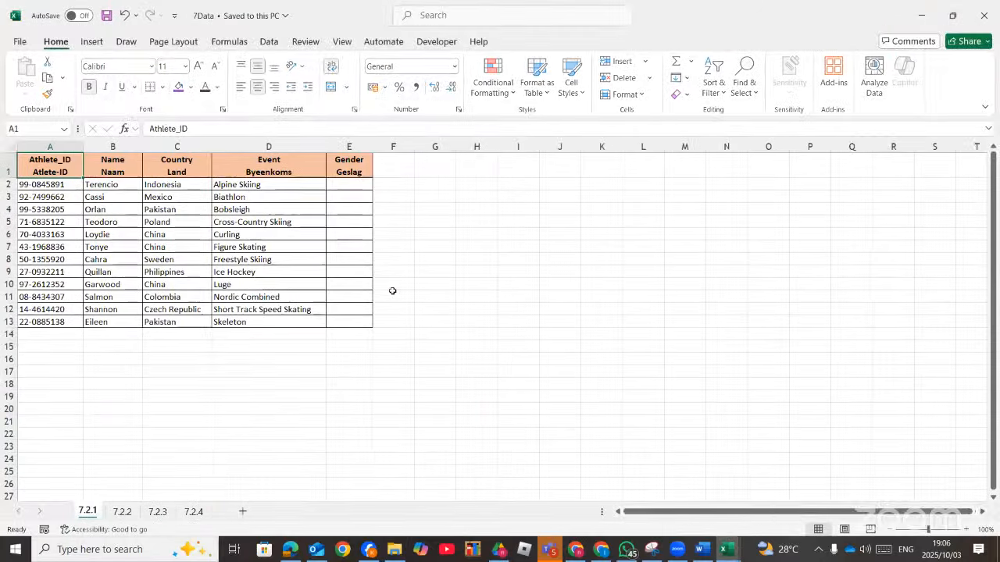
Compare questions 7.2.1 and 7.2.2 in the Edge question paper with their worksheets in Excel, ending on worksheet 7.2.1
click(292, 550)
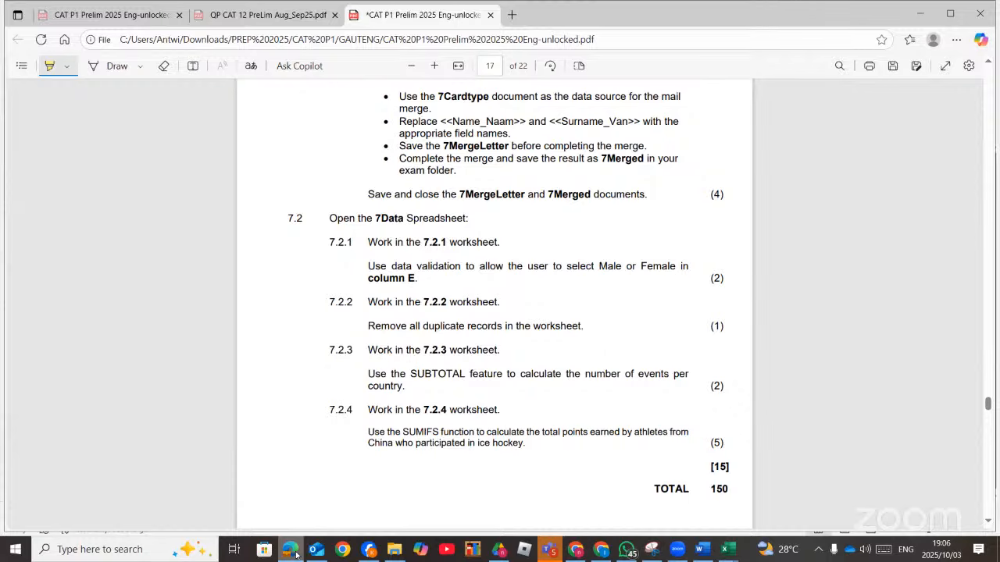
click(728, 550)
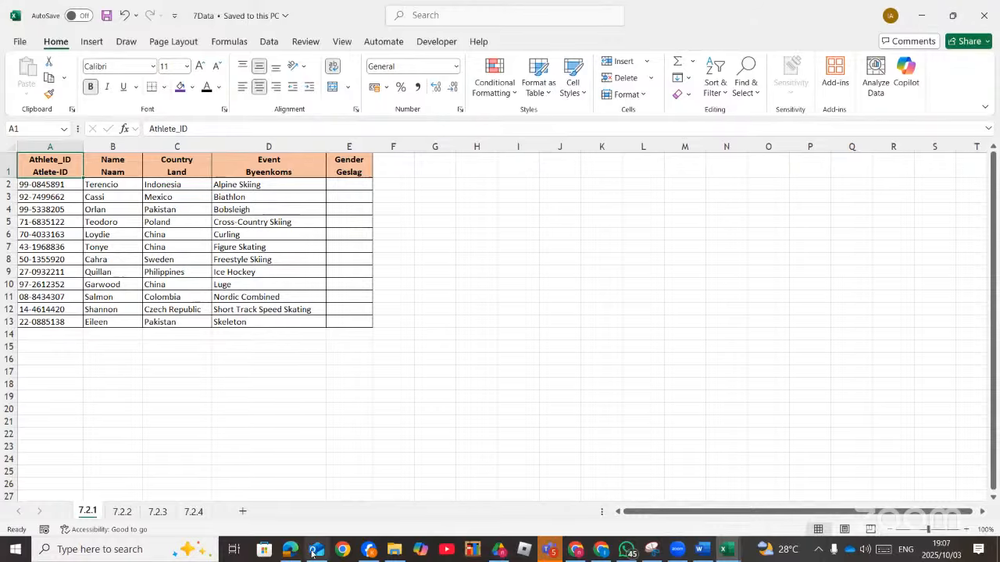
click(122, 512)
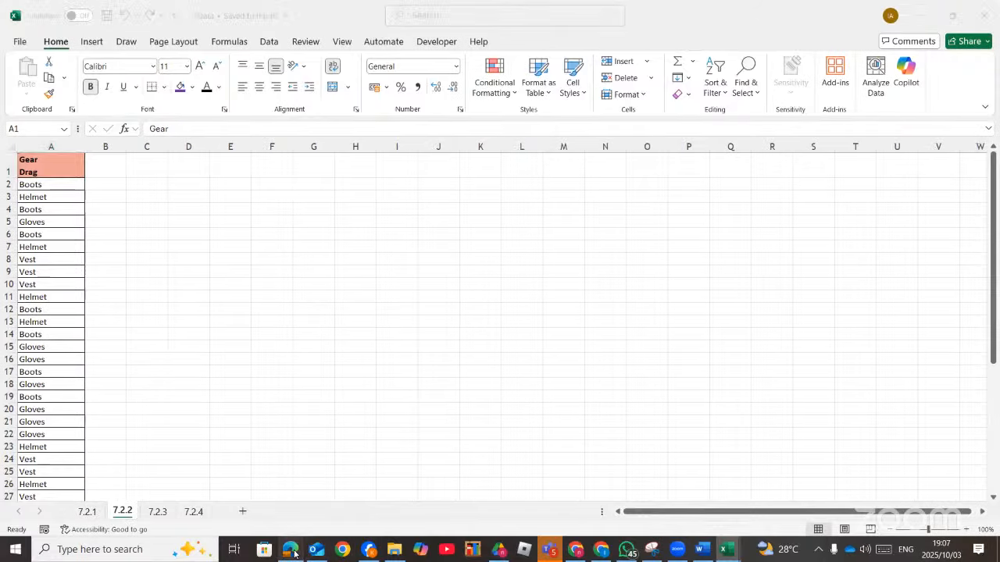
click(291, 554)
click(292, 553)
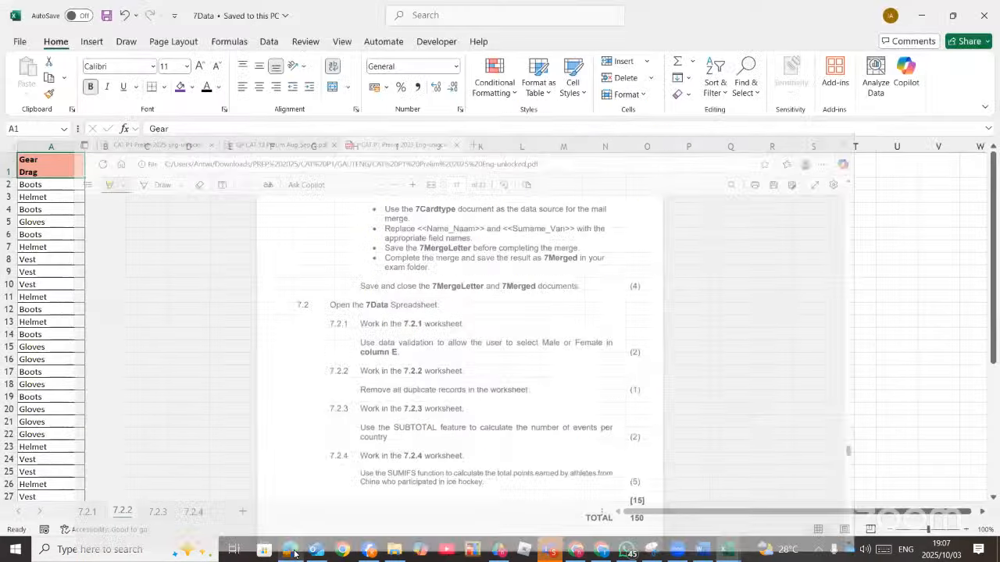
click(293, 554)
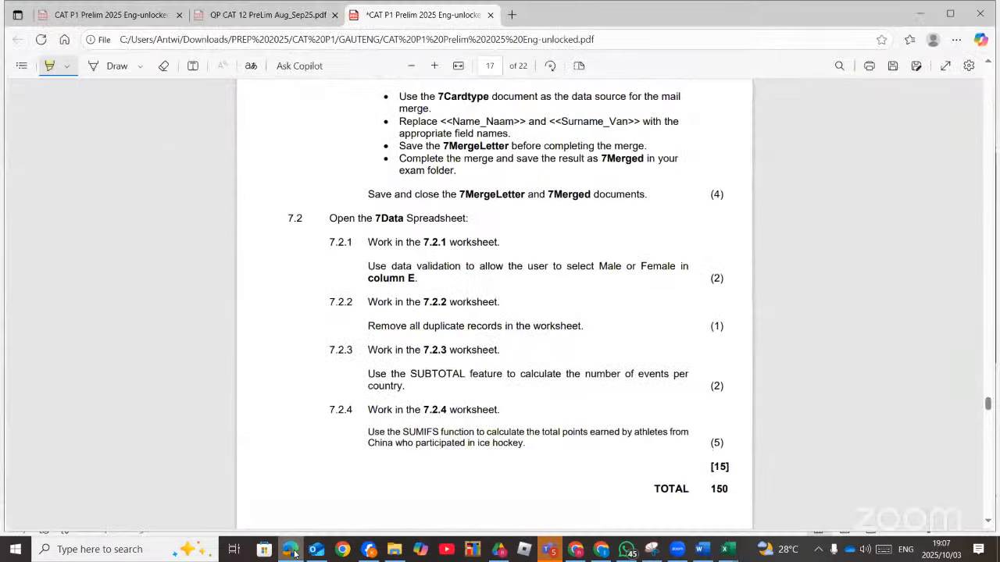
click(293, 553)
click(87, 512)
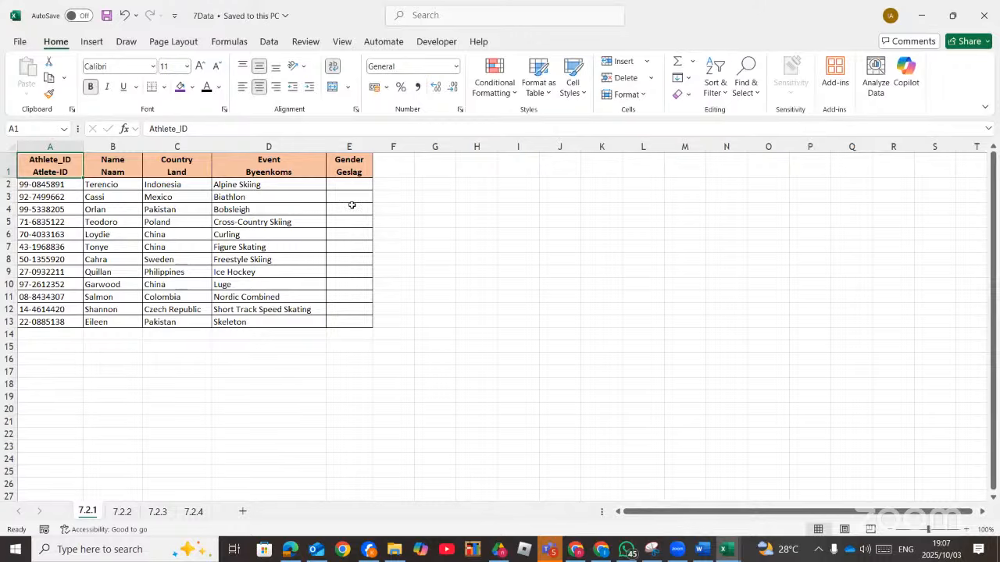
Enter the list options male in H2 and female in H3, and select the empty Gender cells E2:E13
drag(364, 185, 362, 322)
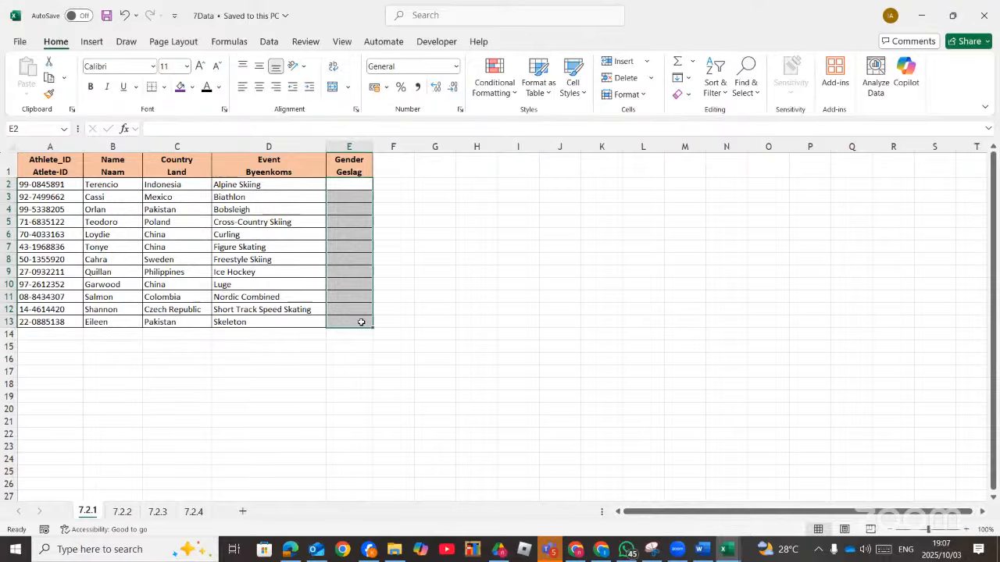
click(473, 183)
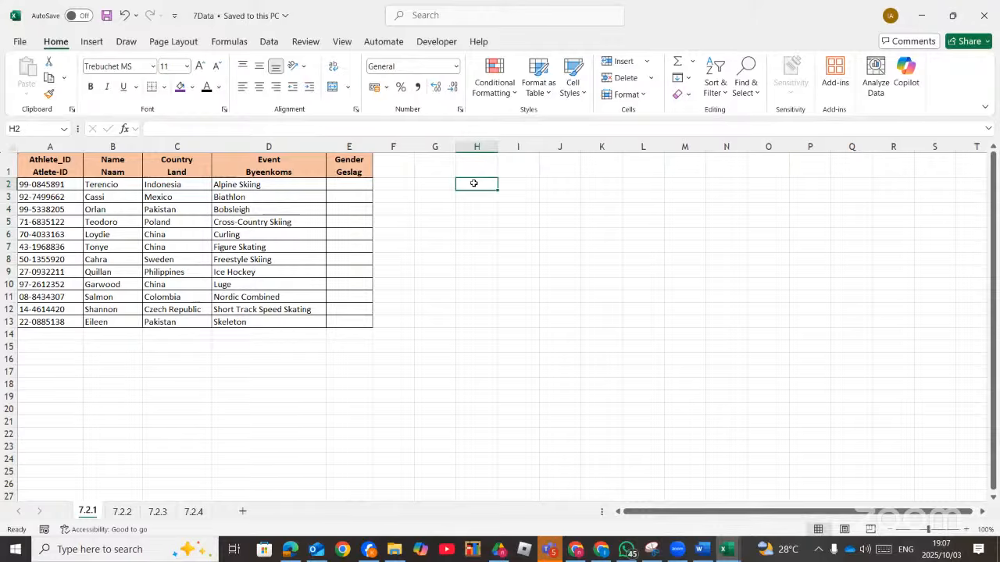
text(male)
key(Return)
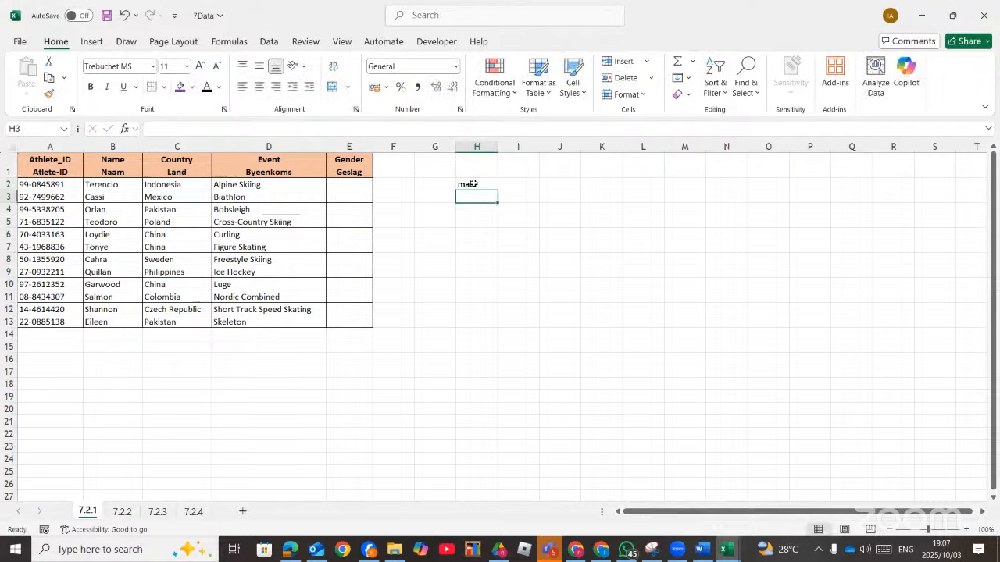
text(female)
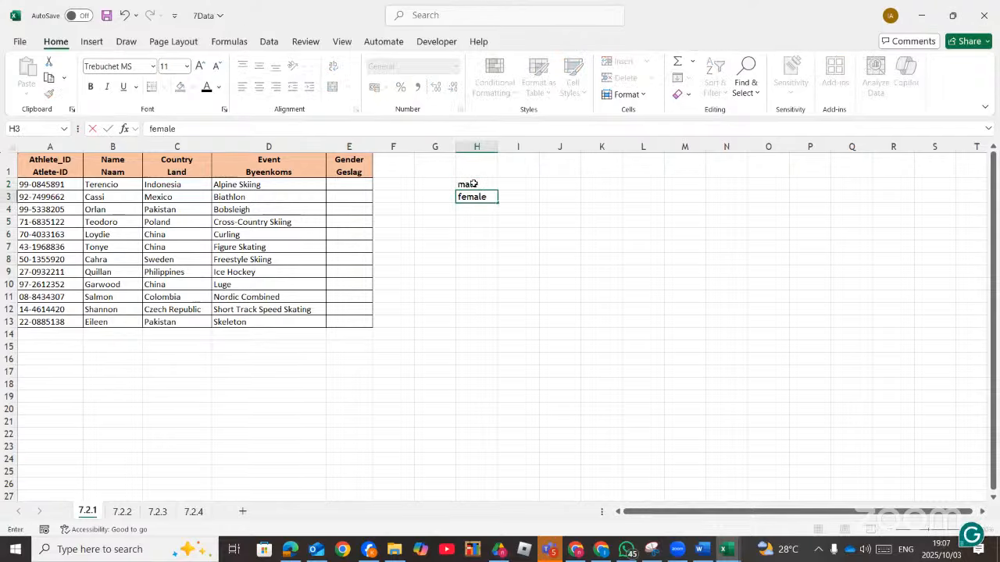
key(ctrl+Return)
click(527, 194)
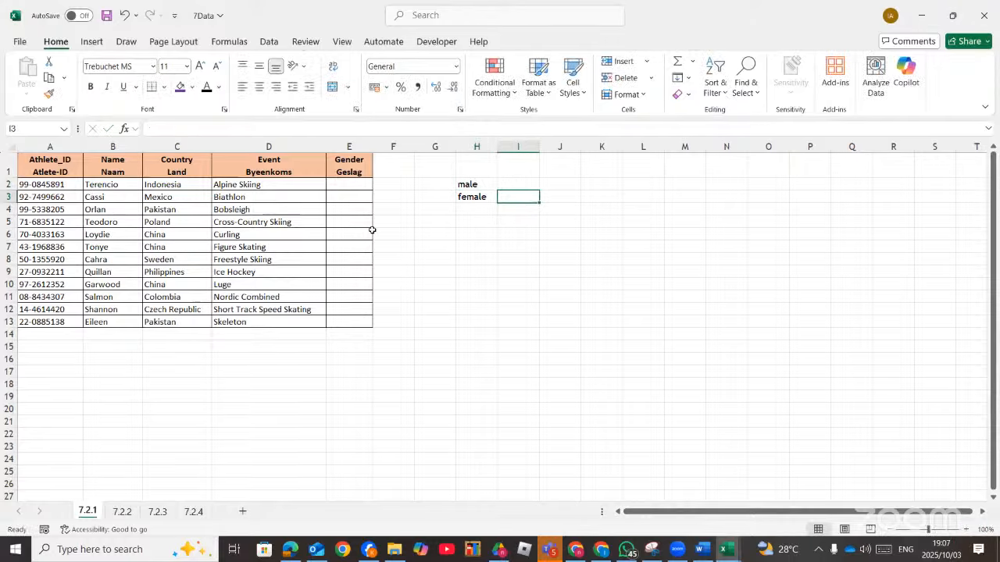
drag(352, 185, 345, 320)
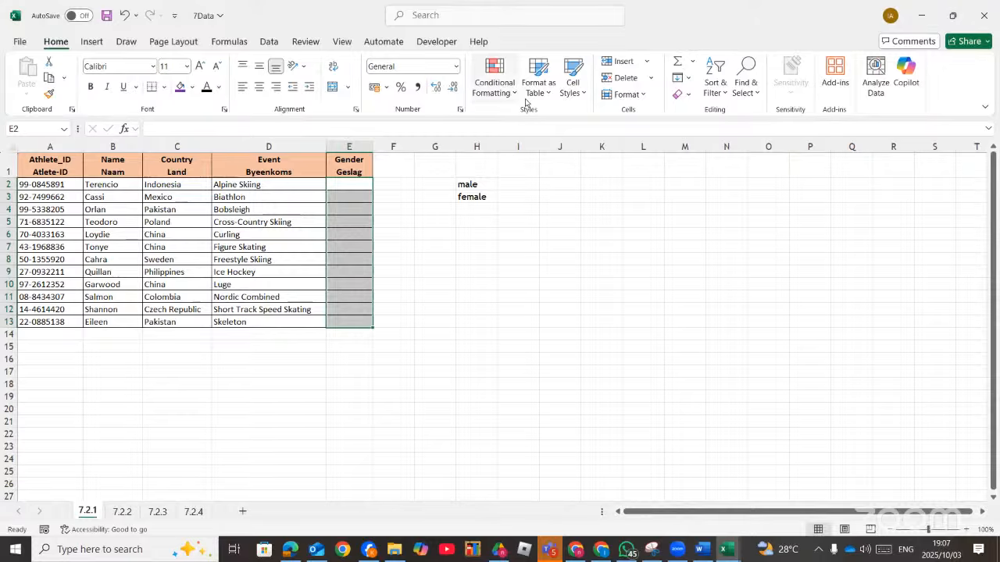
click(427, 15)
text(v)
key(BackSpace)
text(vali)
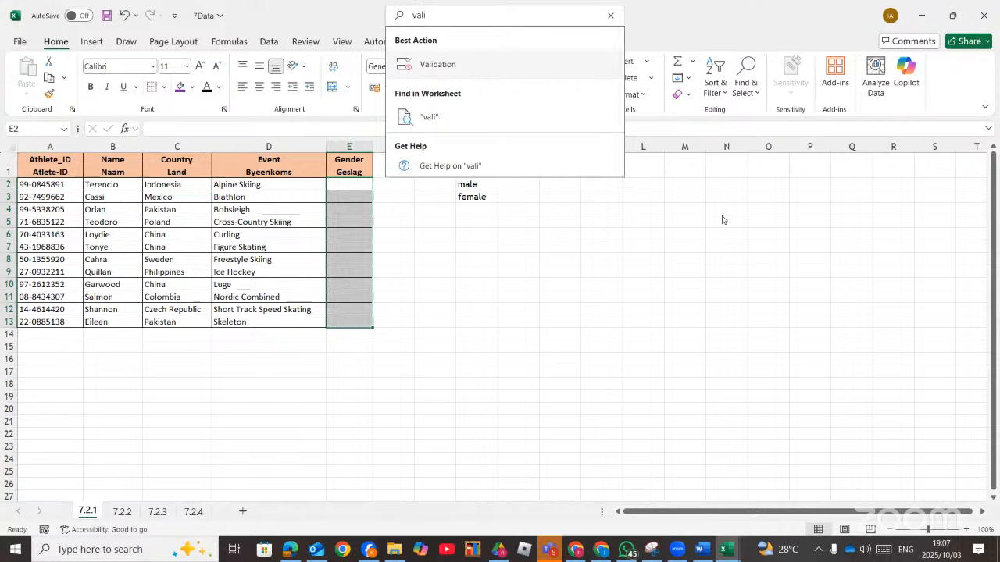
key(Escape)
Apply List data validation to the selected Gender cells E2:E13, using =$H$2:$H$3 as the source
click(269, 42)
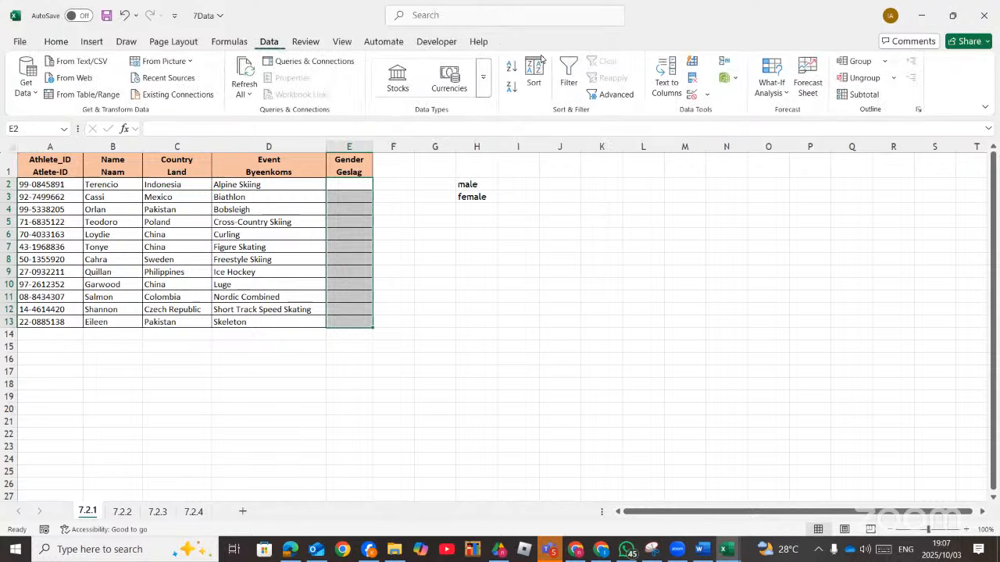
click(690, 95)
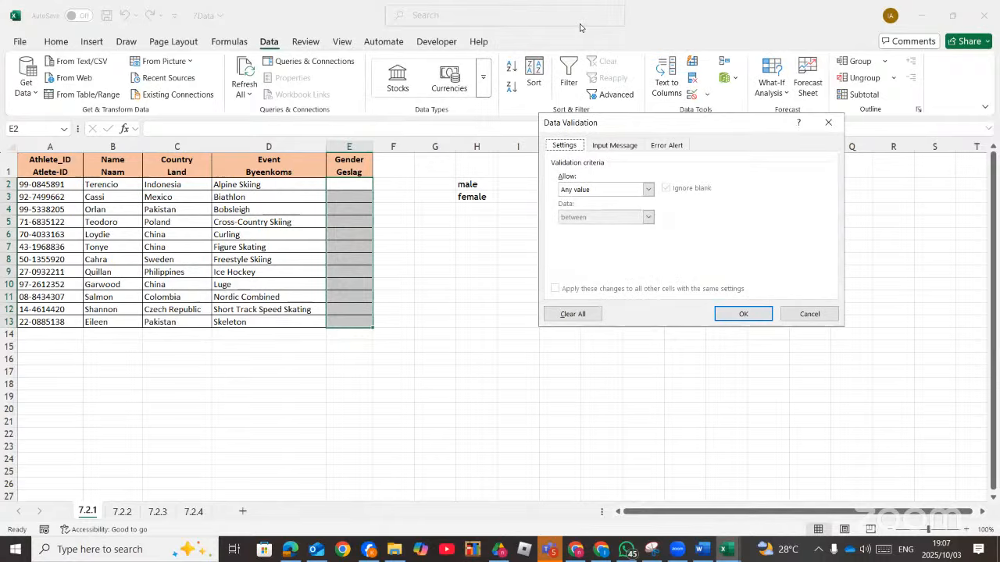
click(647, 190)
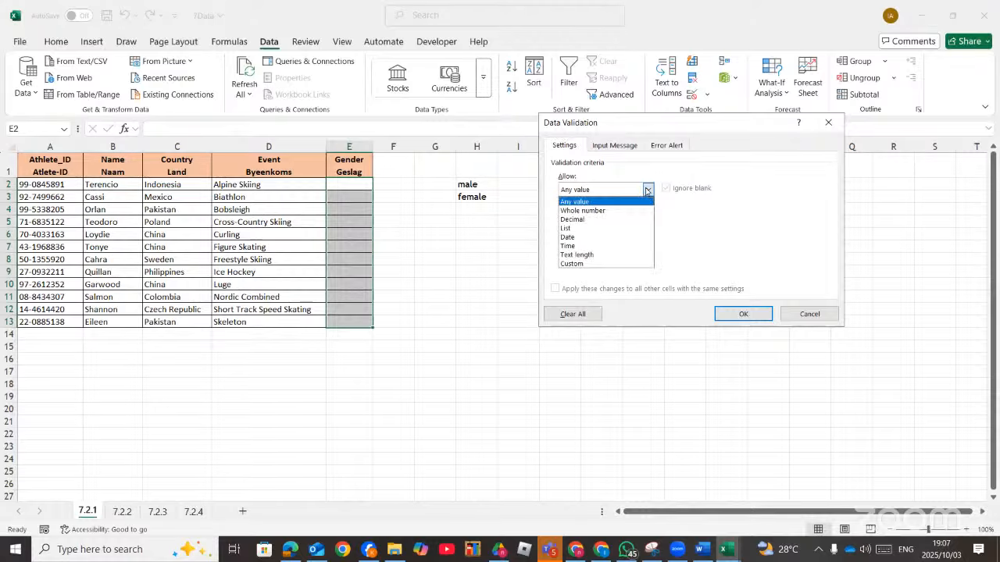
click(586, 228)
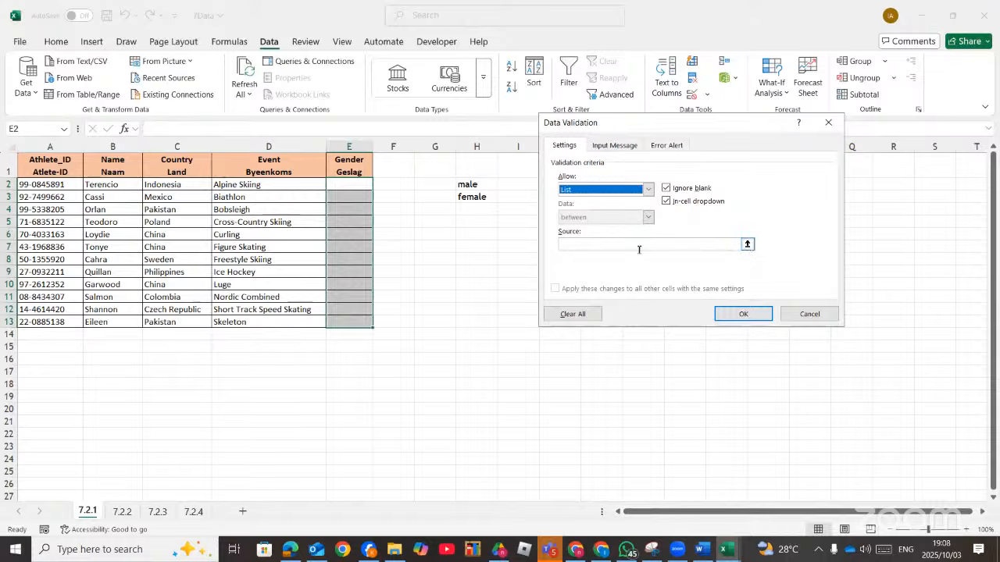
click(748, 244)
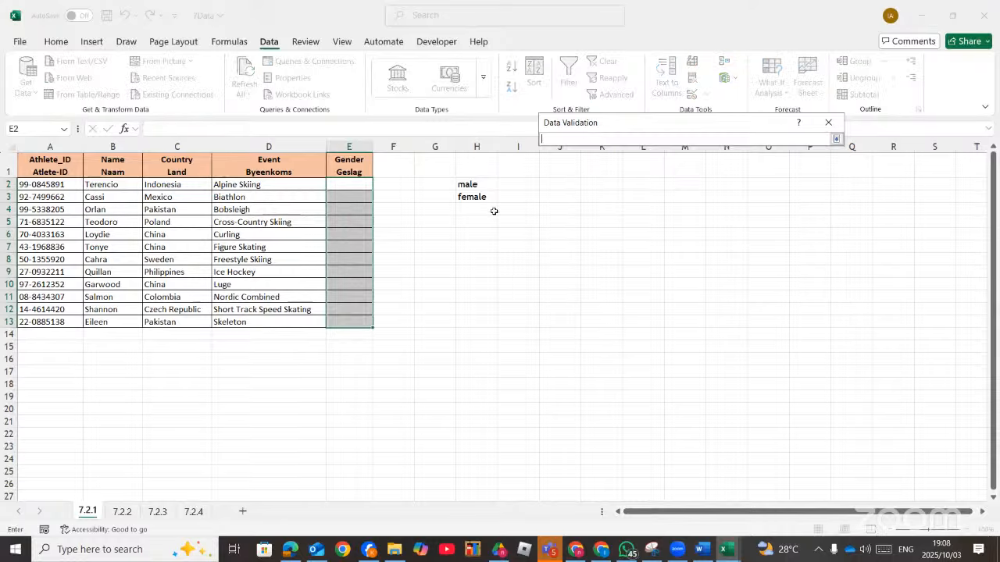
mouse_move(475, 182)
mouse_down()
mouse_move(502, 211)
mouse_move(469, 187)
mouse_move(483, 199)
mouse_up()
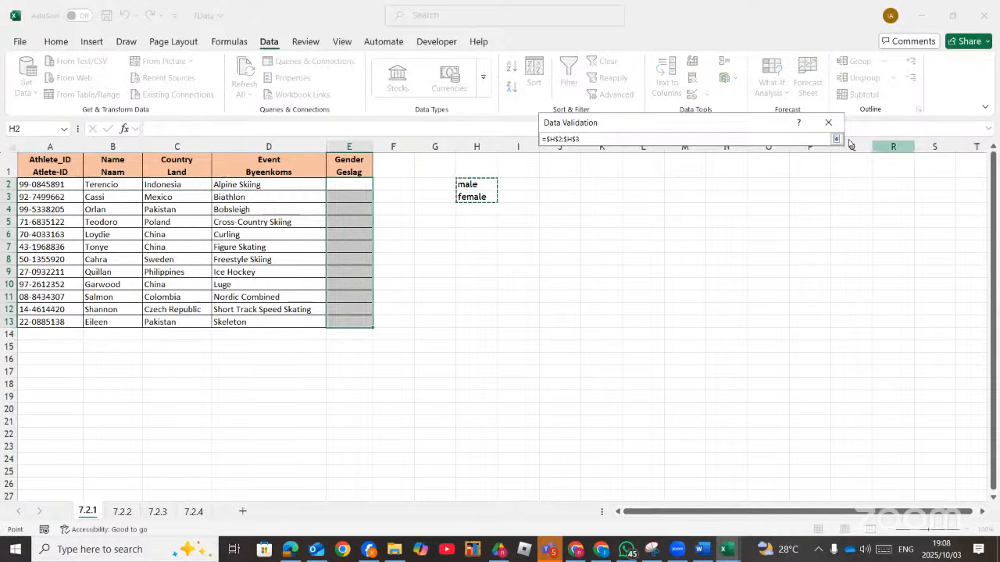
click(837, 139)
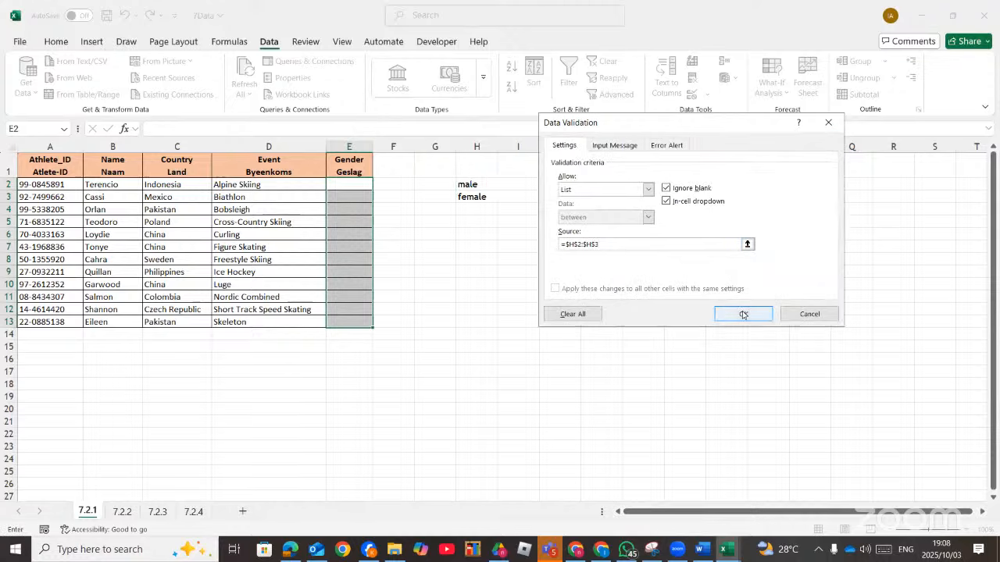
click(717, 311)
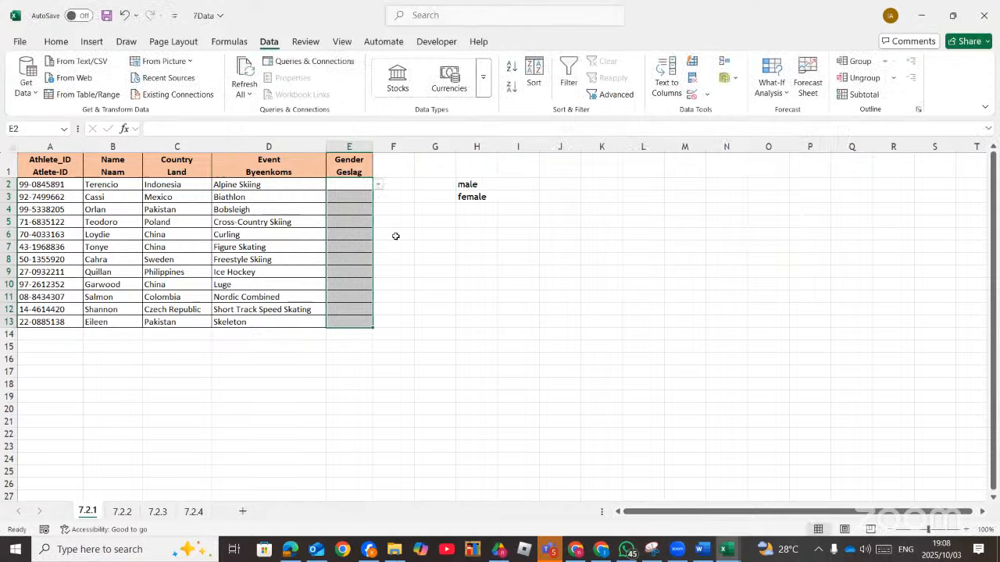
Check the options offered by the in-cell dropdowns in Gender cells E2 and E3
click(378, 185)
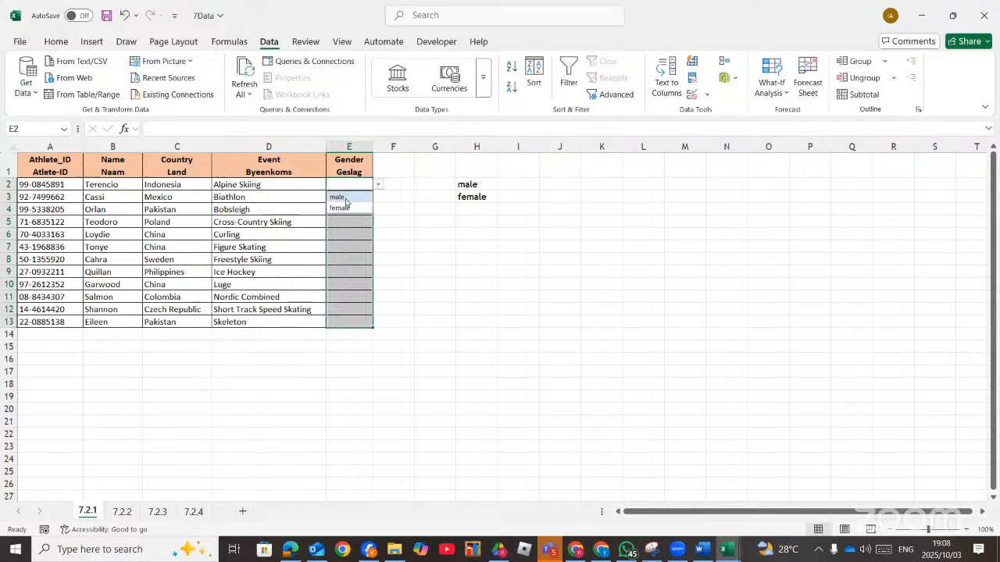
click(342, 197)
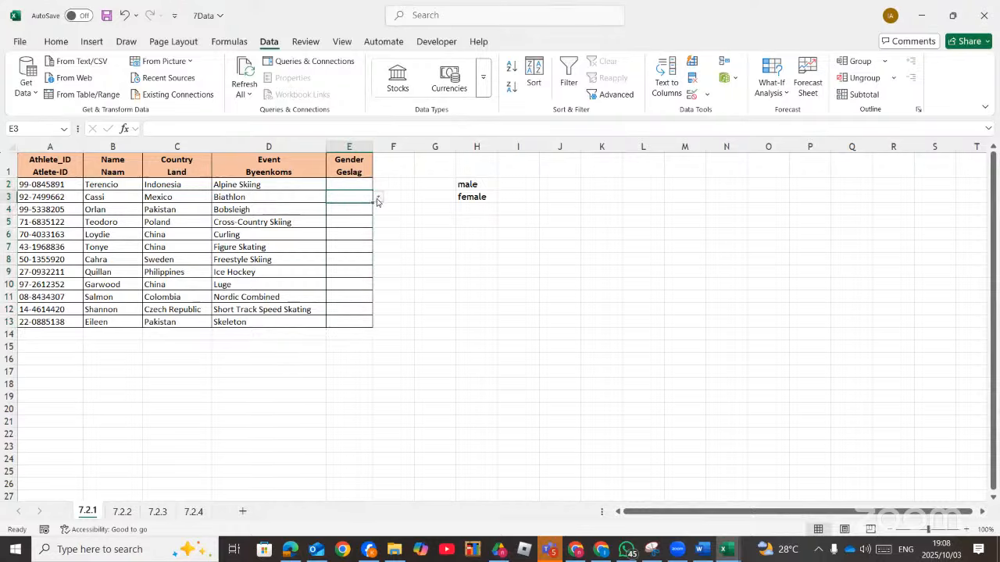
click(378, 199)
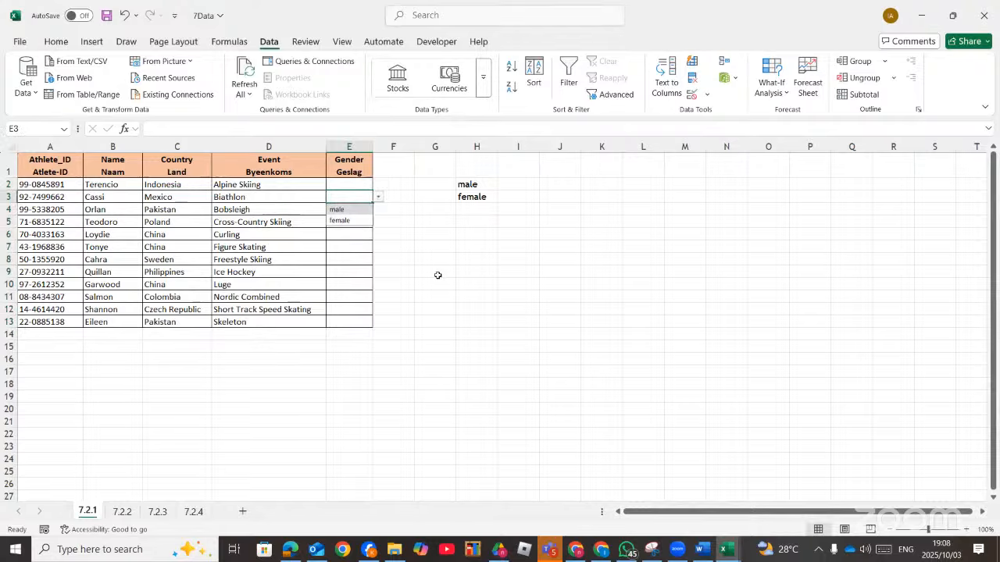
Check question 7.2.2 in the Edge question paper and look through the Gear column on worksheet 7.2.2 in Excel
click(291, 550)
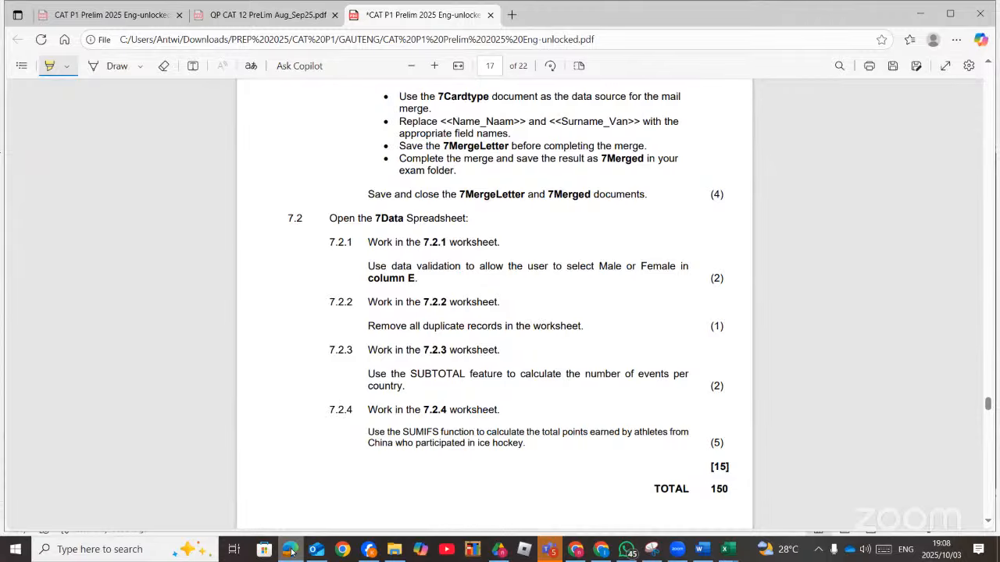
click(725, 549)
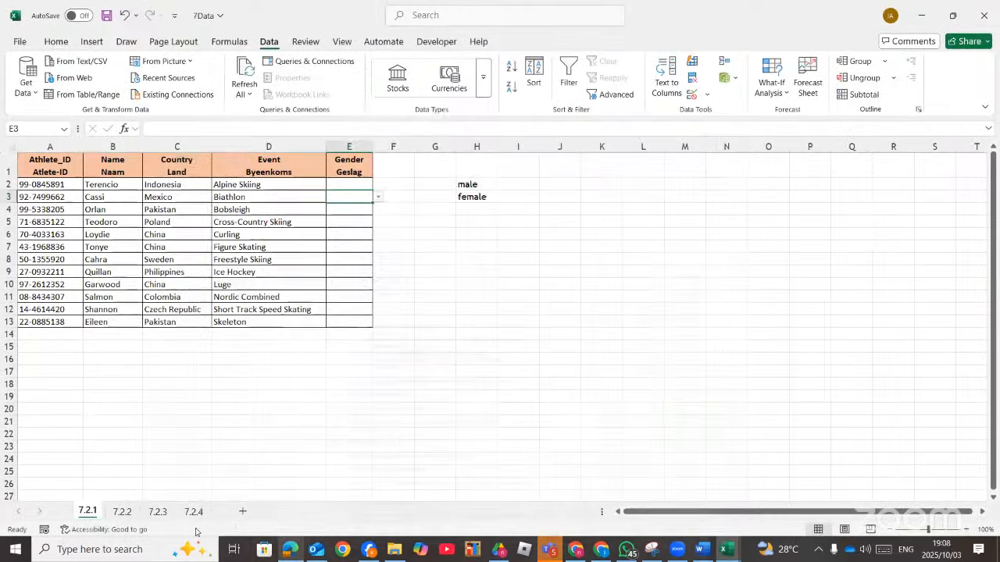
click(123, 511)
scroll(27, 184, down, 6)
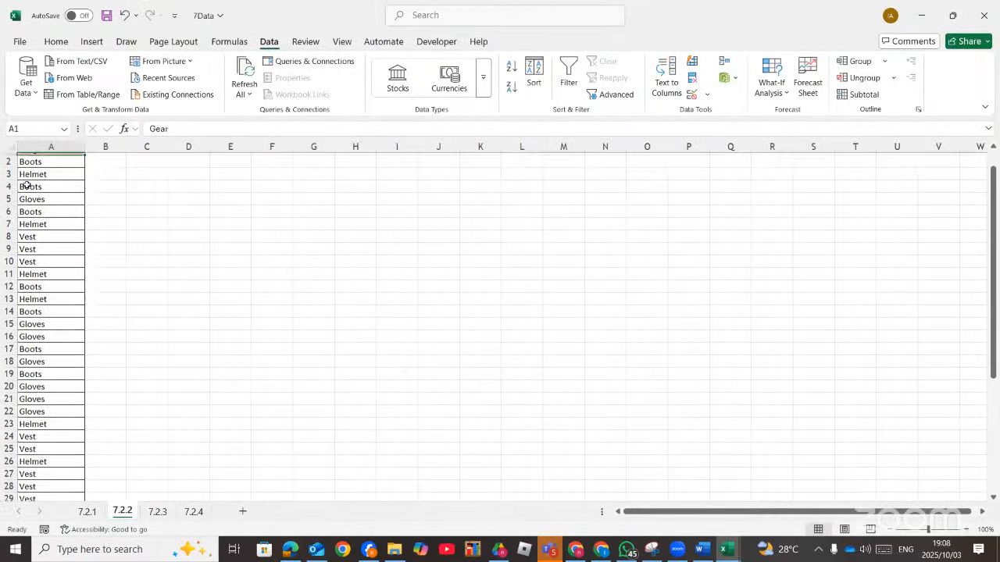
scroll(27, 184, up, 6)
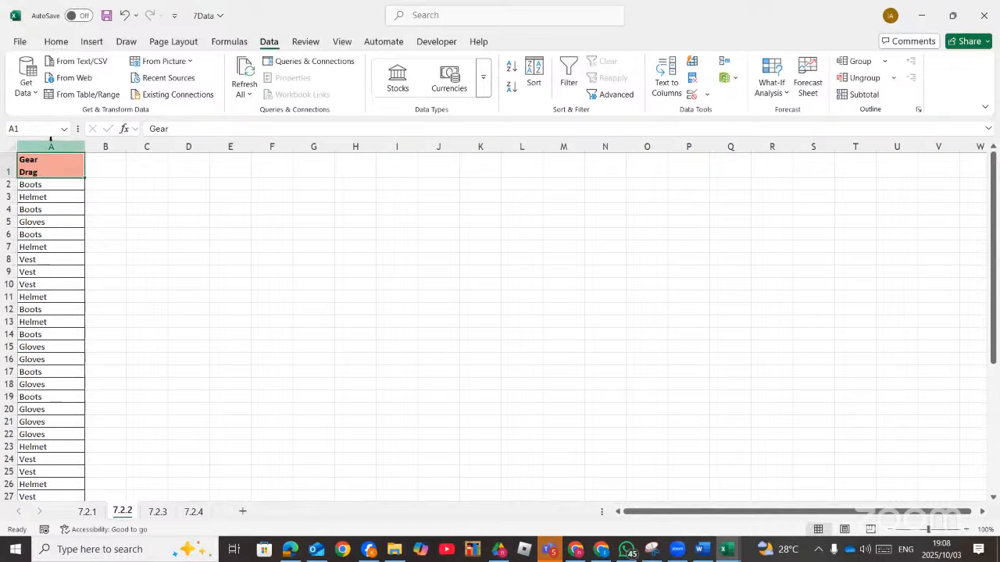
Remove the duplicate records from the Gear column A, treating the first row as headers
click(50, 146)
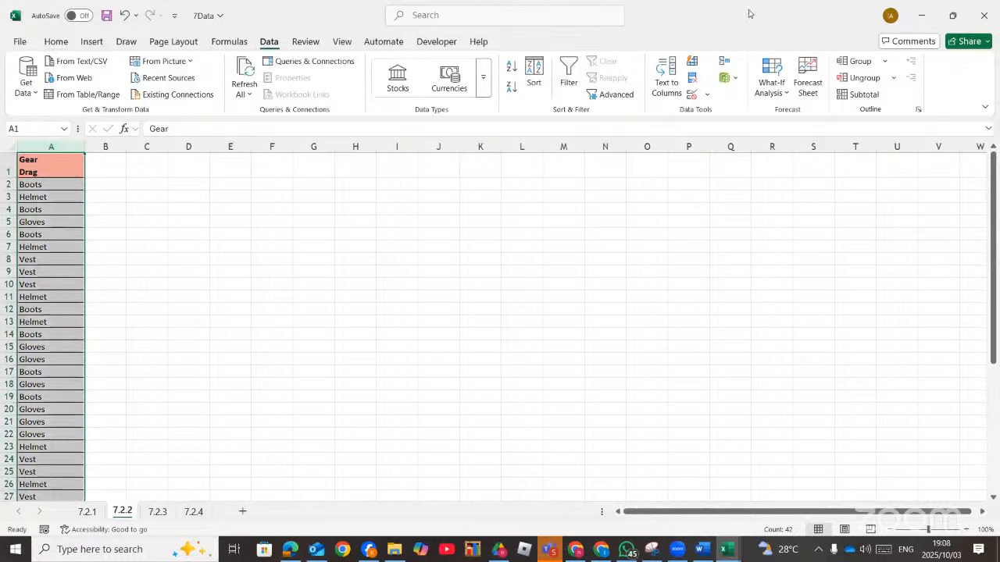
click(573, 20)
text(dupl)
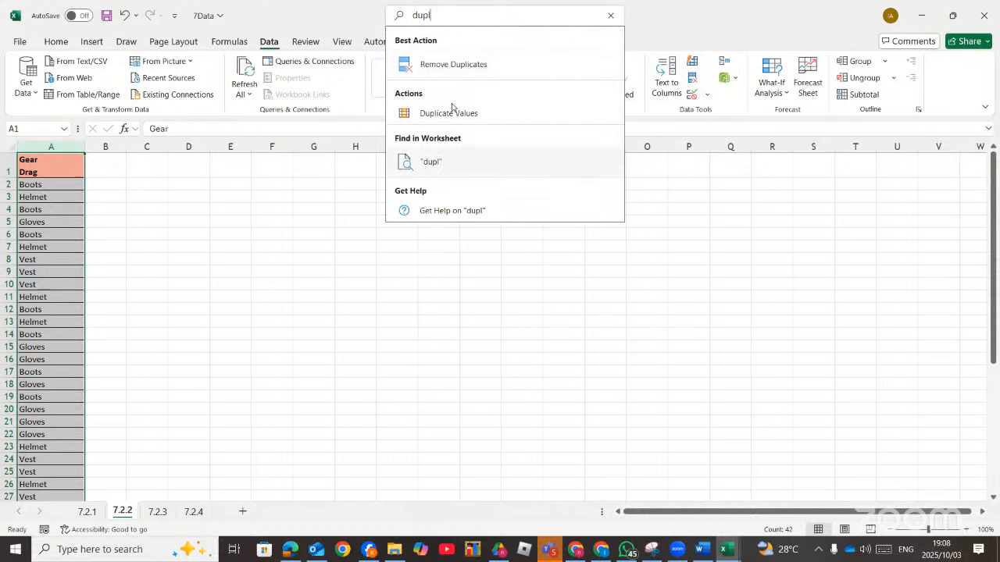
click(467, 66)
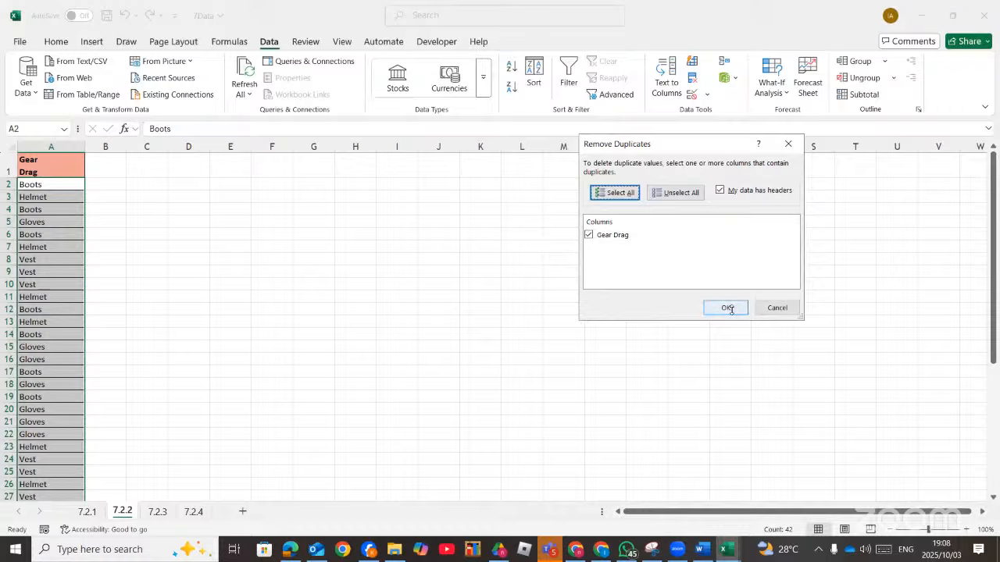
click(728, 308)
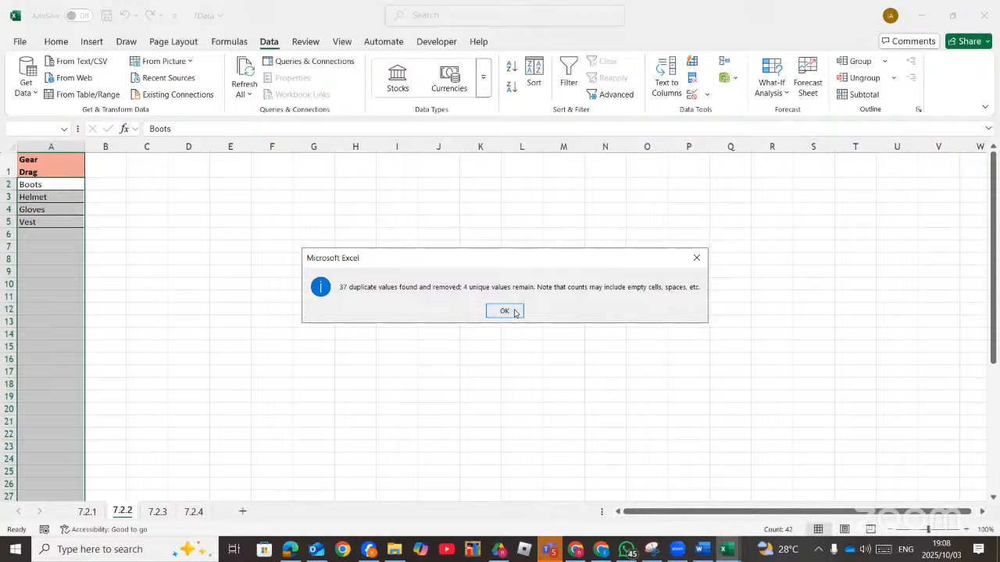
Dismiss the duplicate-removal message and deselect the Gear column on worksheet 7.2.2
click(505, 311)
click(253, 303)
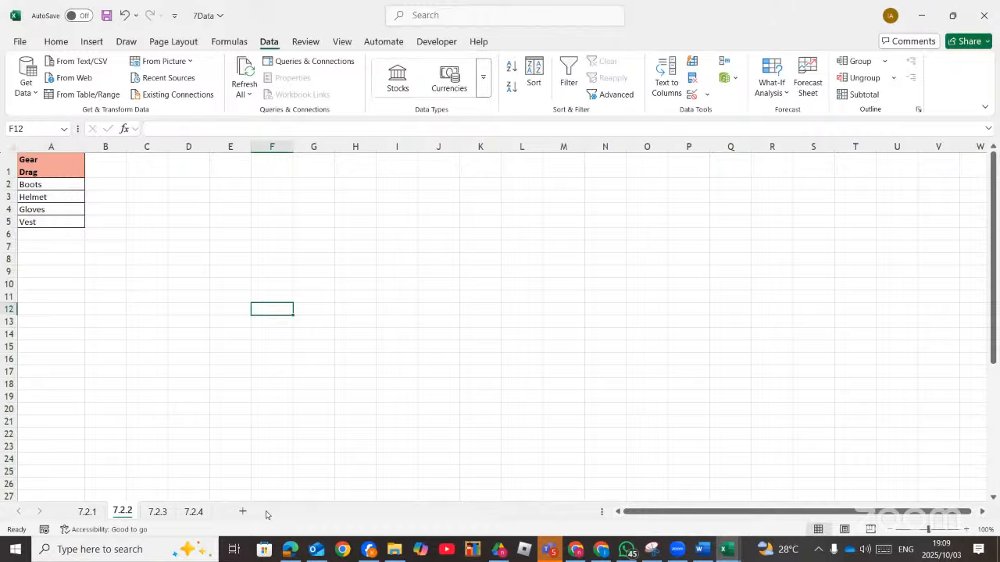
Switch to the question paper in Edge and highlight "per country" and "number" in question 7.2.3
click(289, 551)
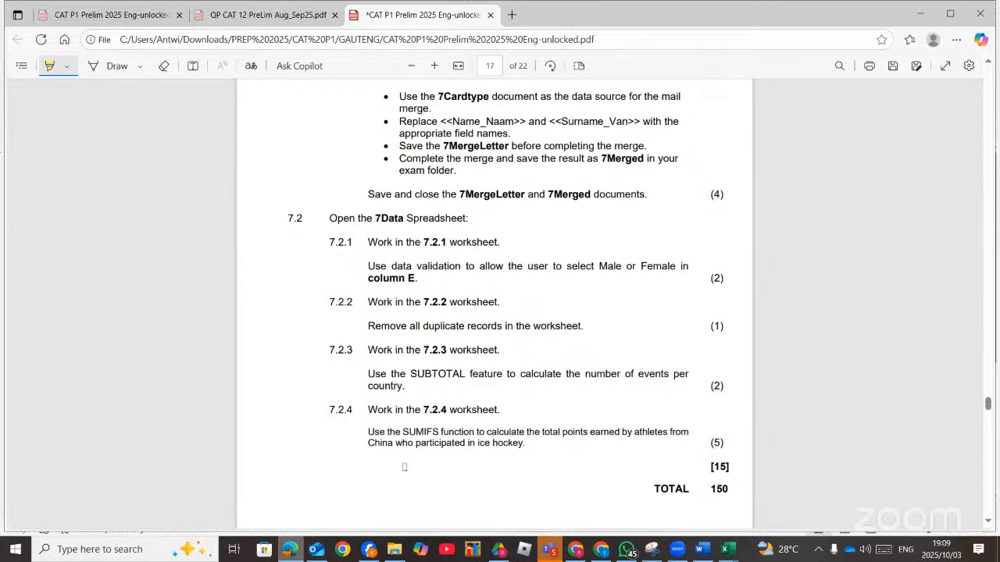
scroll(626, 358, down, 1)
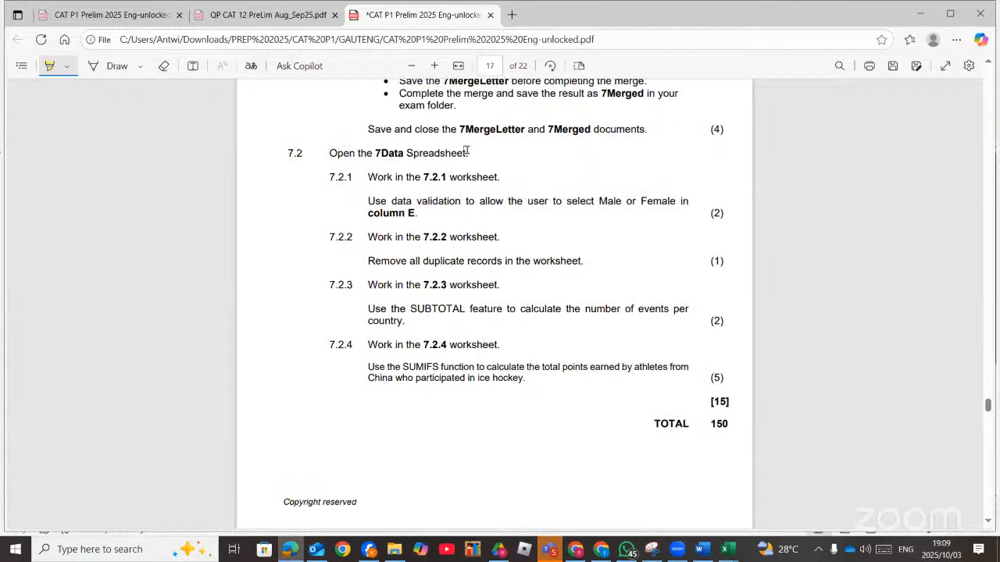
click(436, 66)
click(435, 65)
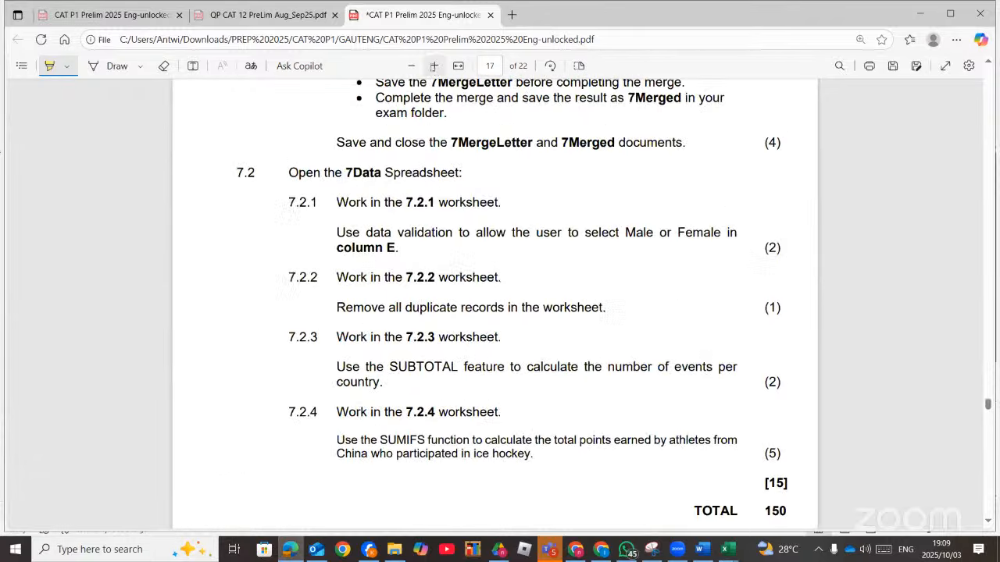
click(435, 66)
scroll(724, 370, down, 1)
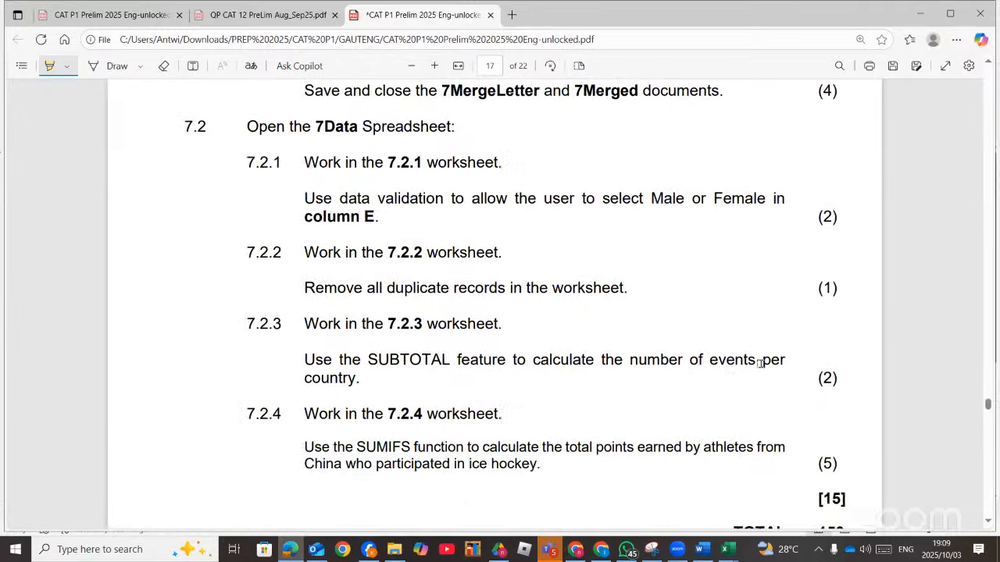
mouse_move(756, 361)
mouse_down()
mouse_move(768, 374)
mouse_move(755, 375)
mouse_up()
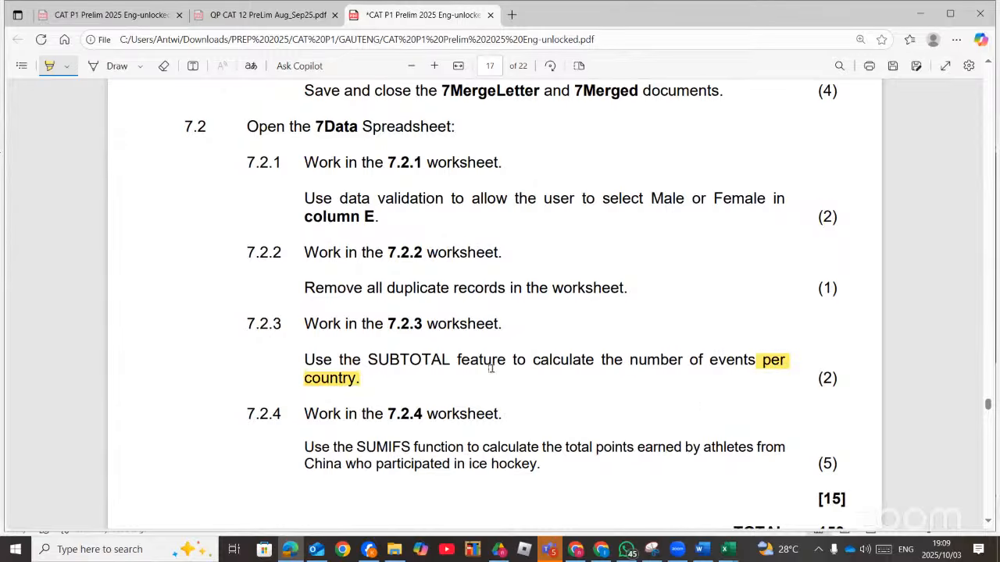
drag(685, 361, 626, 362)
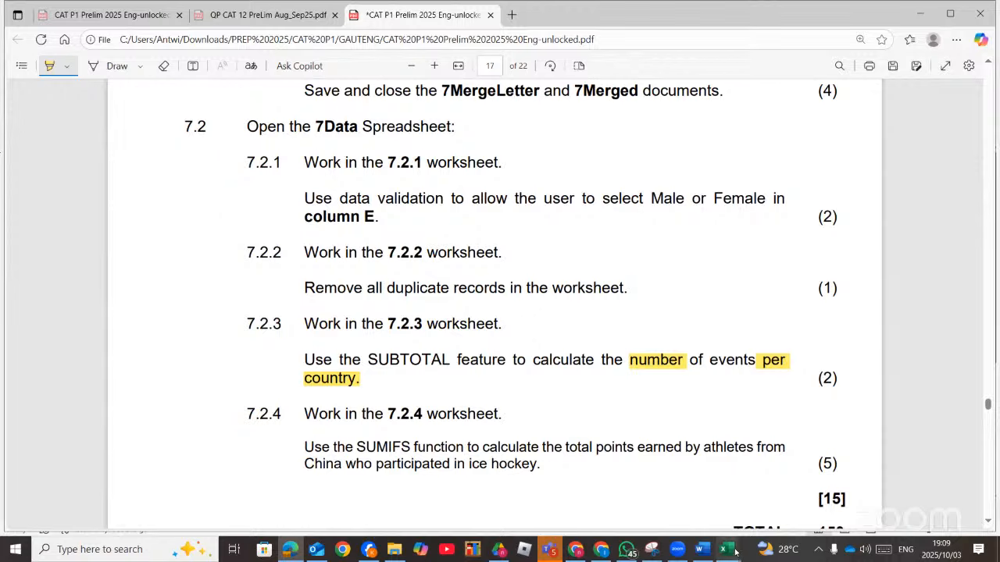
Switch to Excel and close the 4Athletes workbook without saving its changes
mouse_move(734, 551)
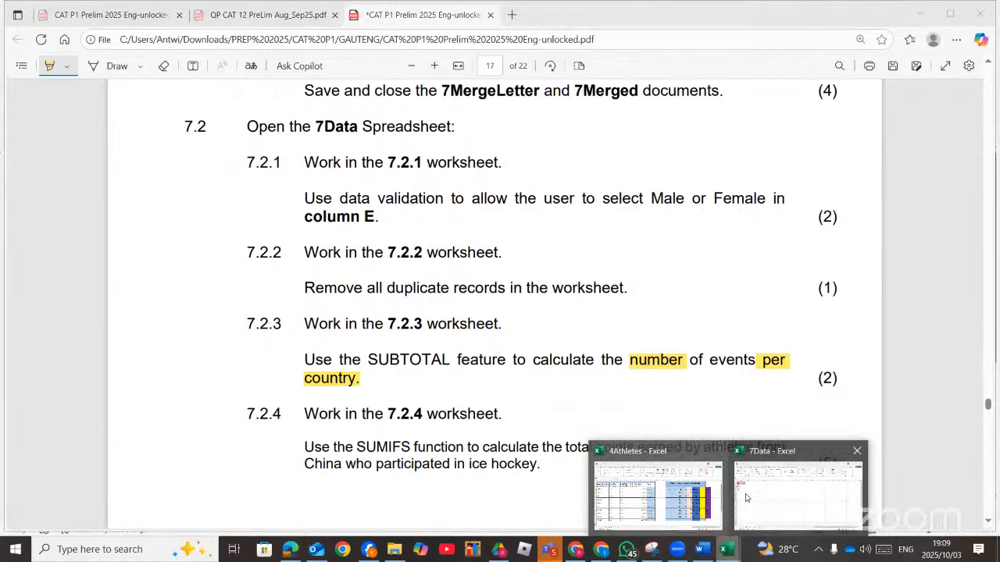
click(715, 452)
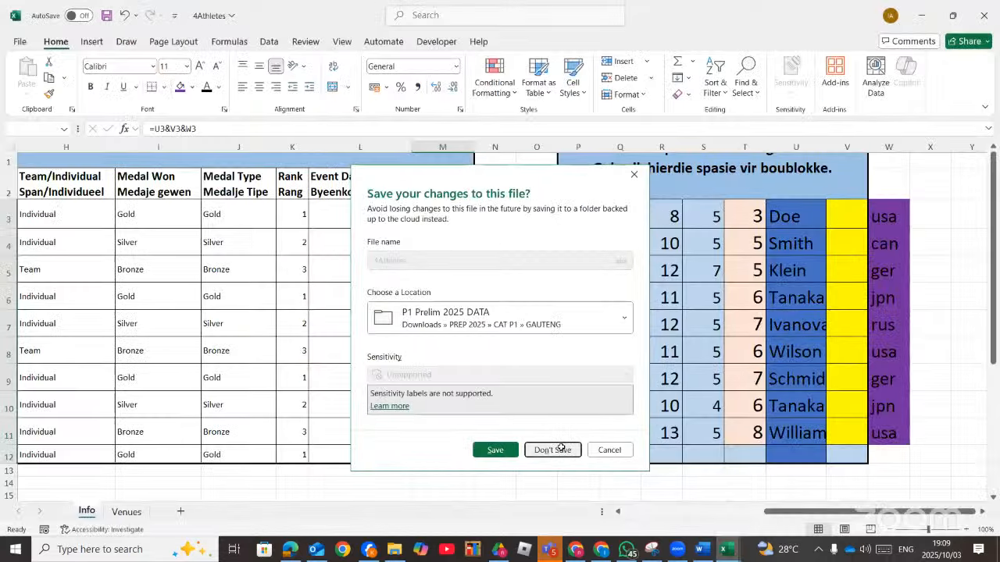
click(562, 448)
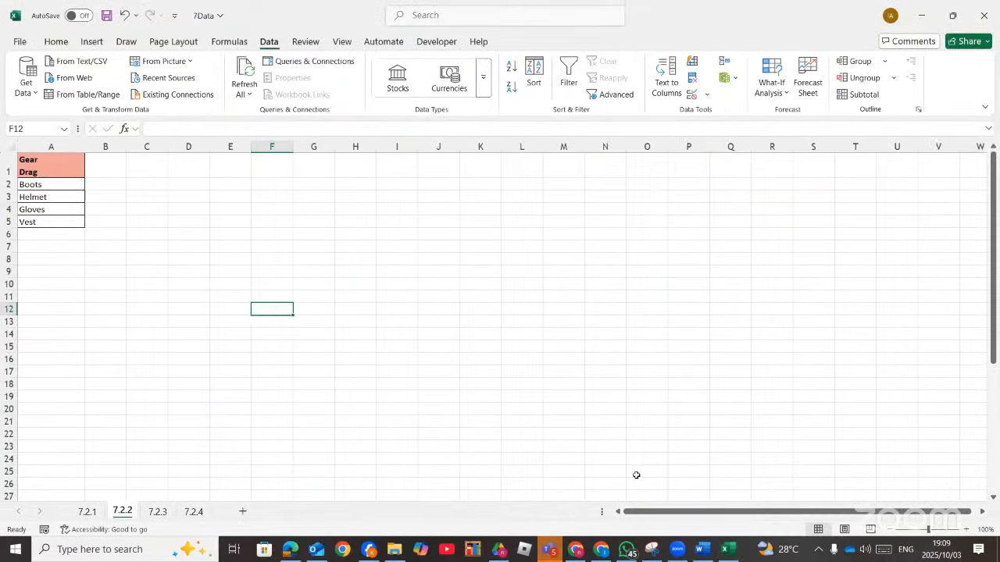
Sort the athlete data A1:C45 on worksheet 7.2.3 by Country Land from A to Z, keeping the header row
click(159, 511)
drag(31, 162, 263, 483)
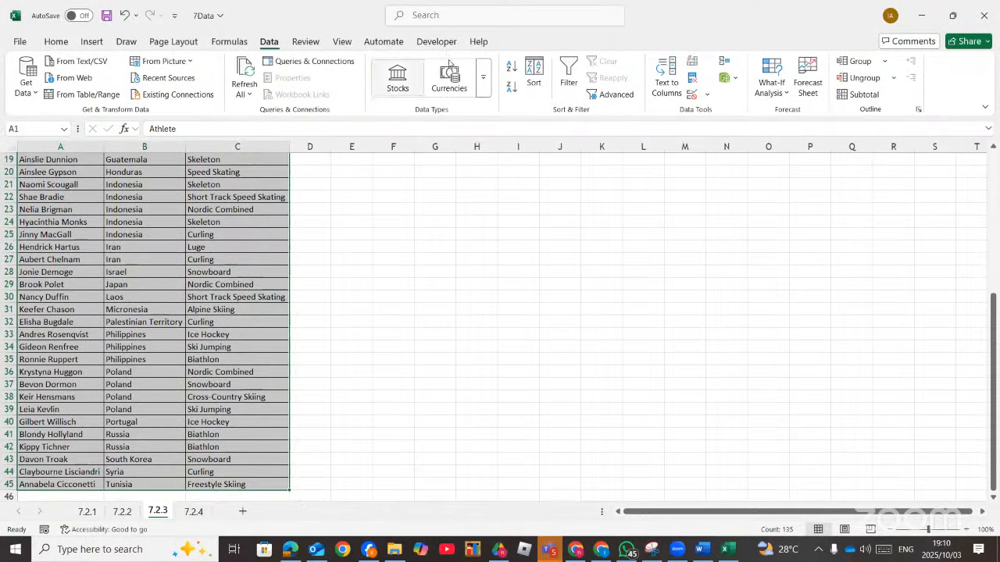
click(533, 82)
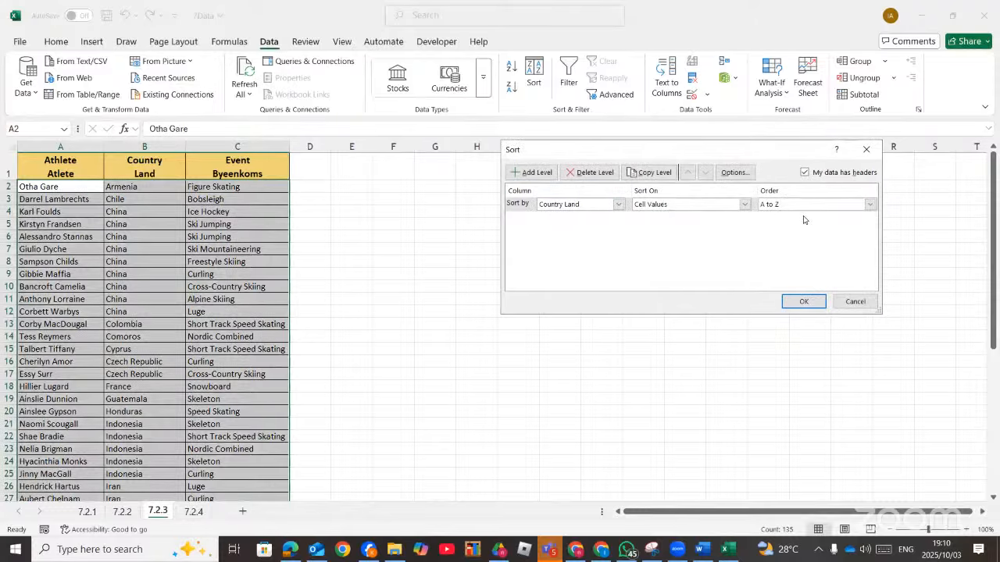
click(801, 302)
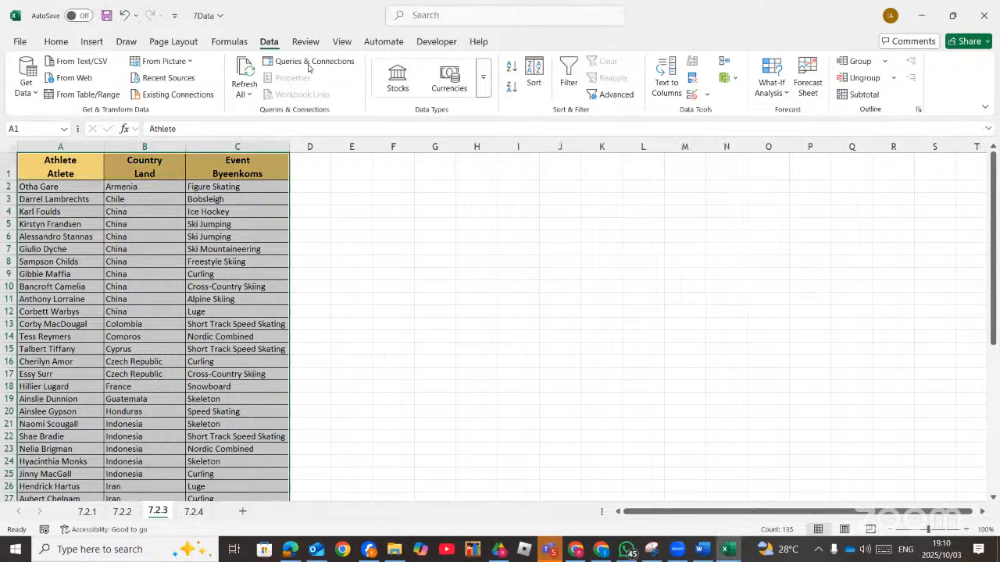
Add subtotals to the data at each change in CountryLand, using Count on EventByeenkoms, and look through the grouped rows
click(865, 95)
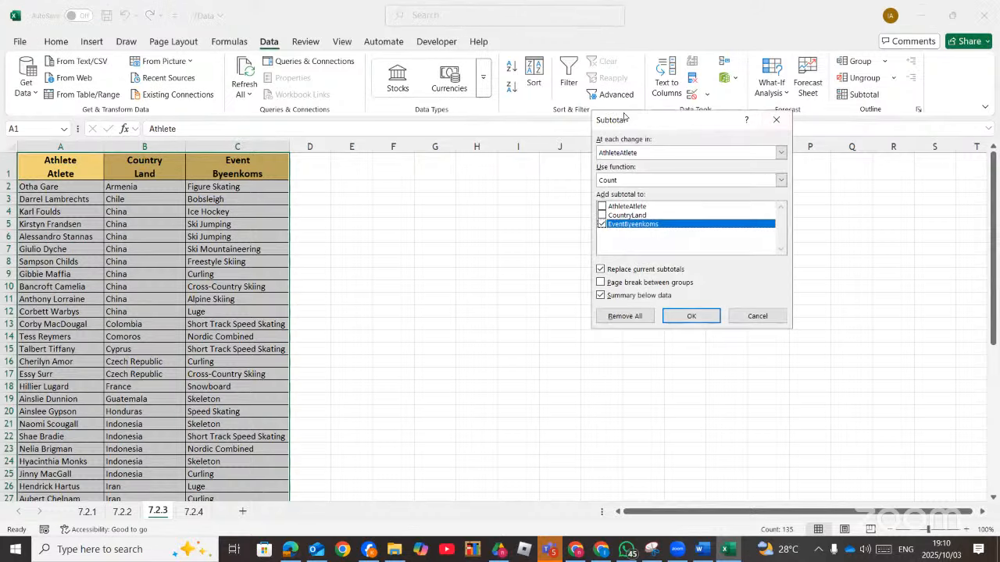
drag(624, 117, 581, 139)
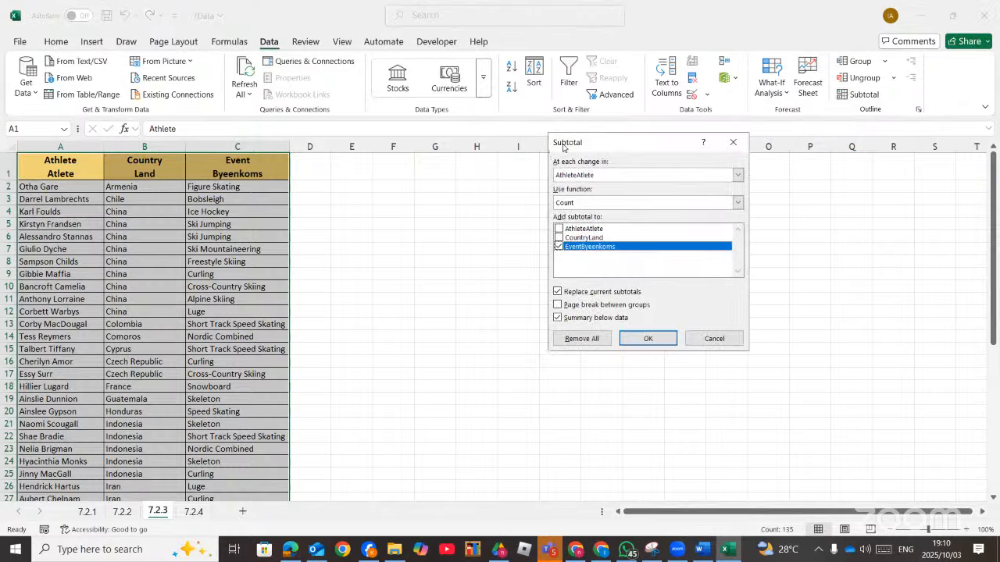
click(634, 177)
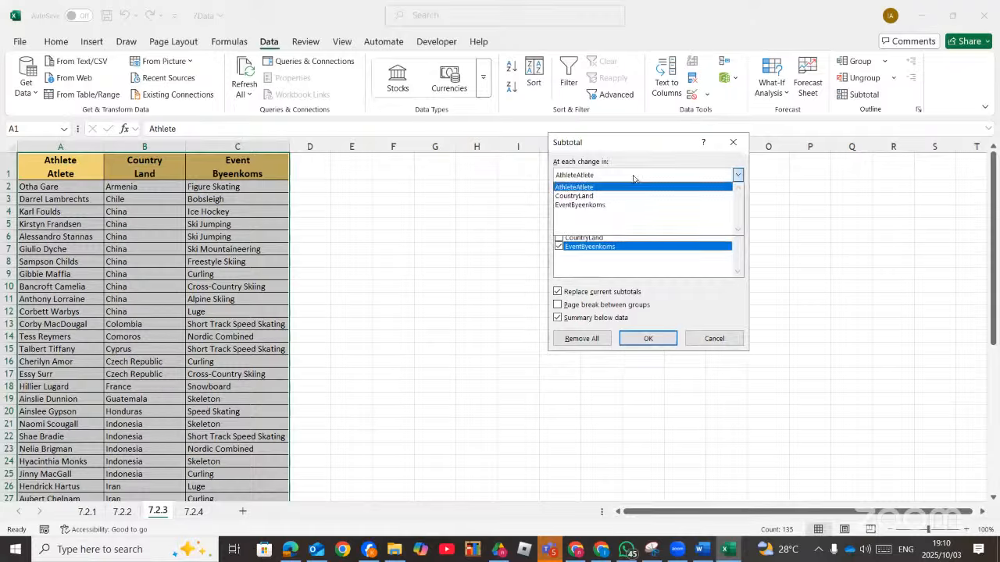
click(582, 196)
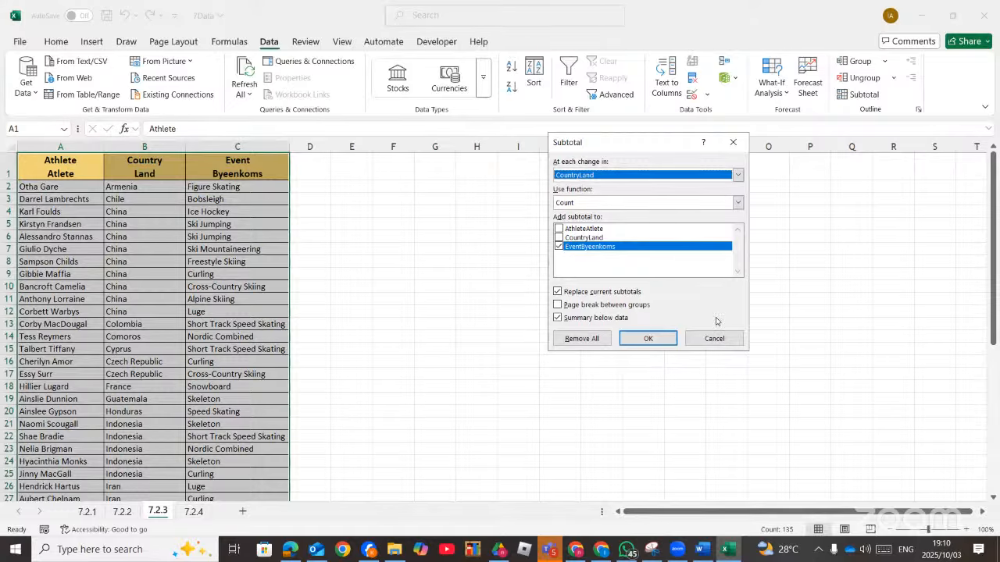
click(648, 339)
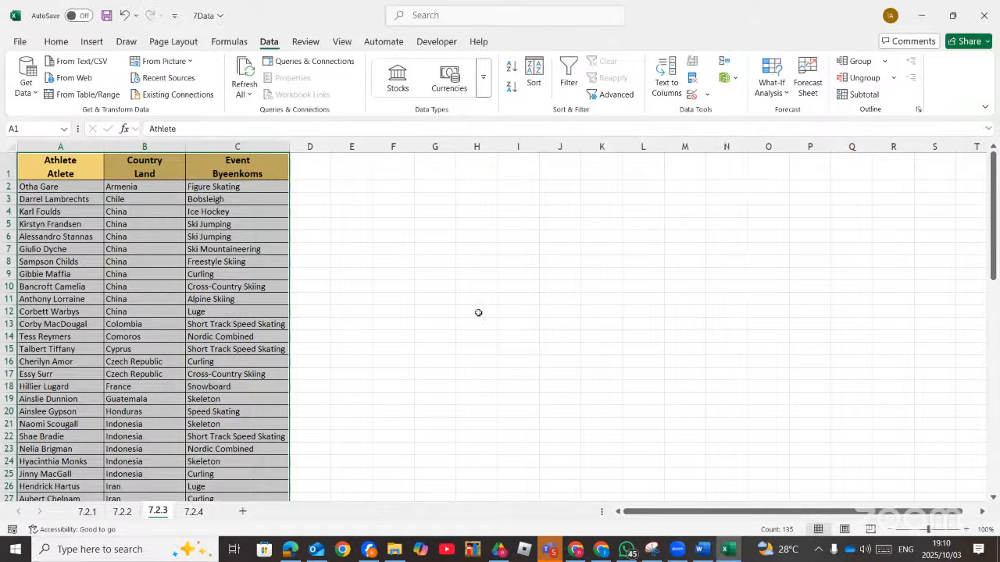
click(554, 284)
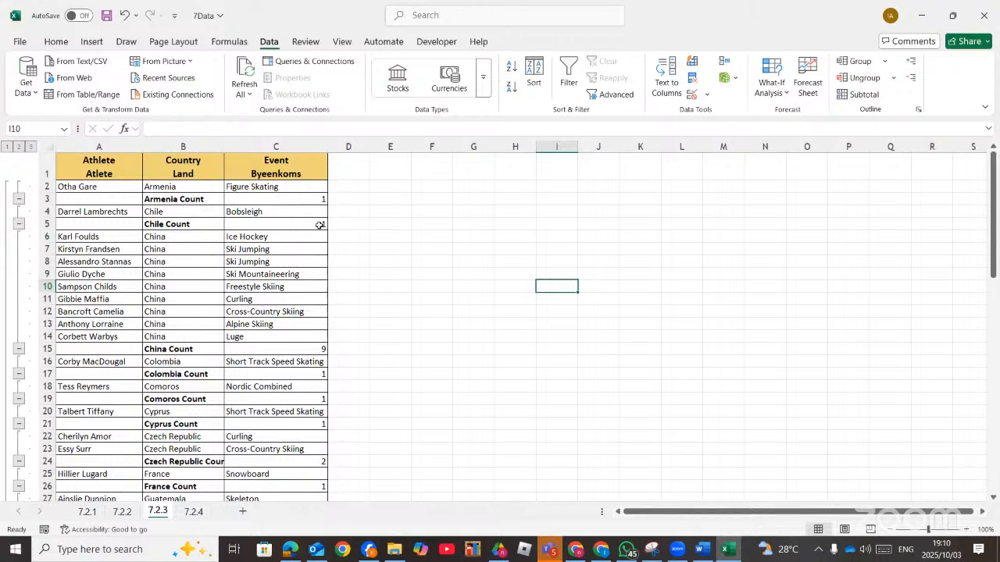
scroll(319, 344, down, 3)
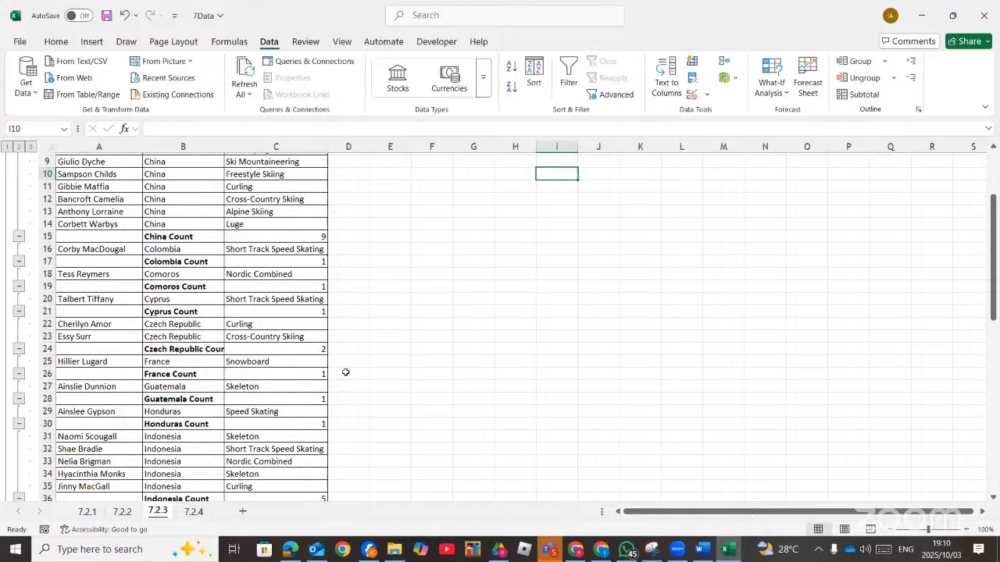
Switch to the question paper in Edge and highlight "the SUMIFS", "total points", "China" and "ice hockey" in question 7.2.4
click(290, 549)
scroll(394, 401, down, 1)
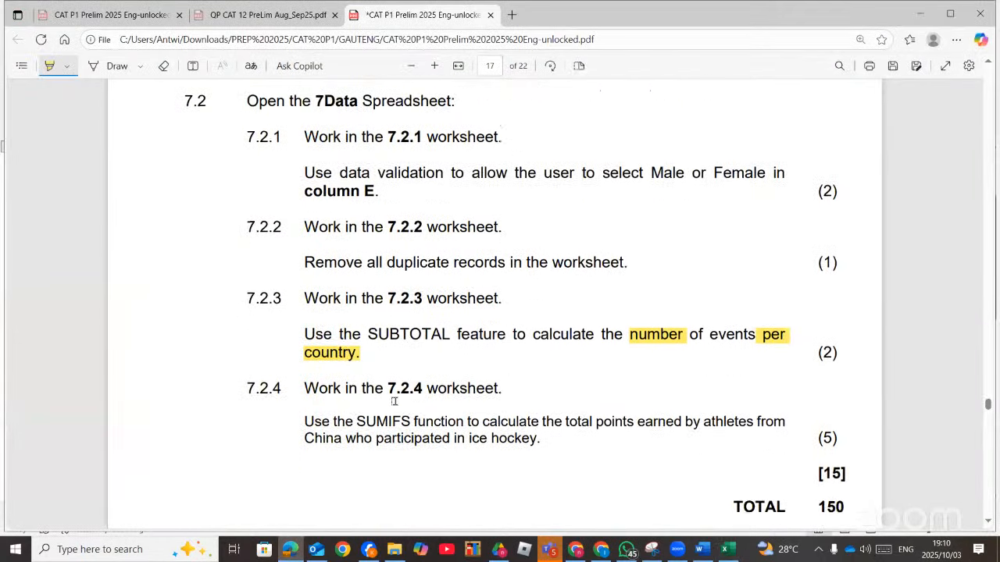
scroll(394, 401, down, 1)
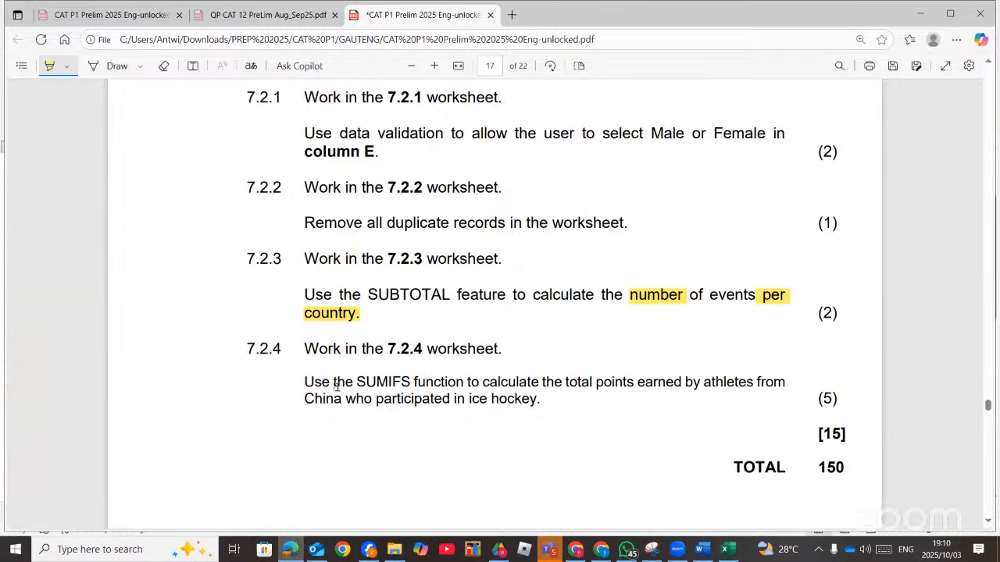
drag(331, 382, 353, 383)
drag(565, 382, 632, 384)
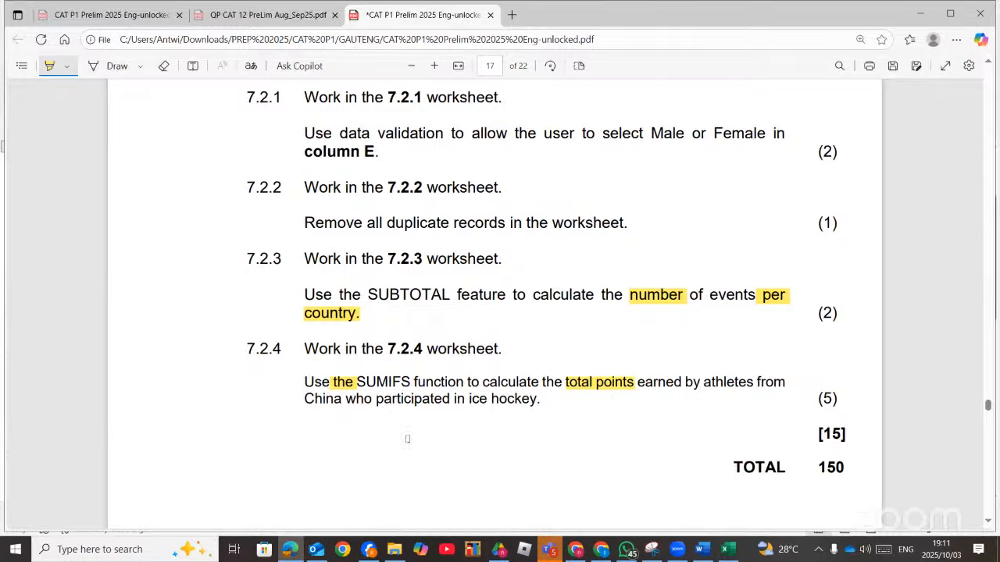
drag(300, 398, 338, 404)
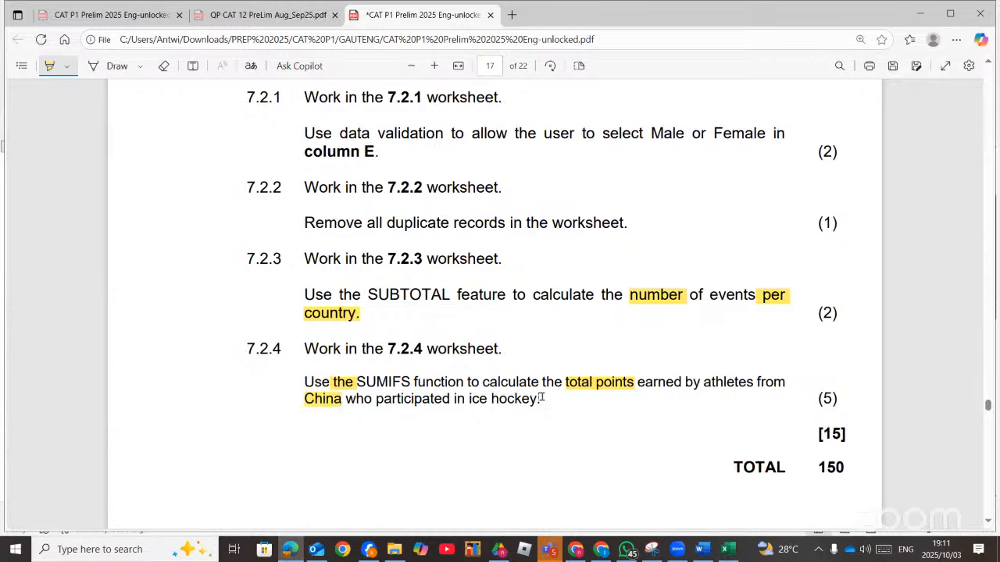
drag(545, 399, 466, 402)
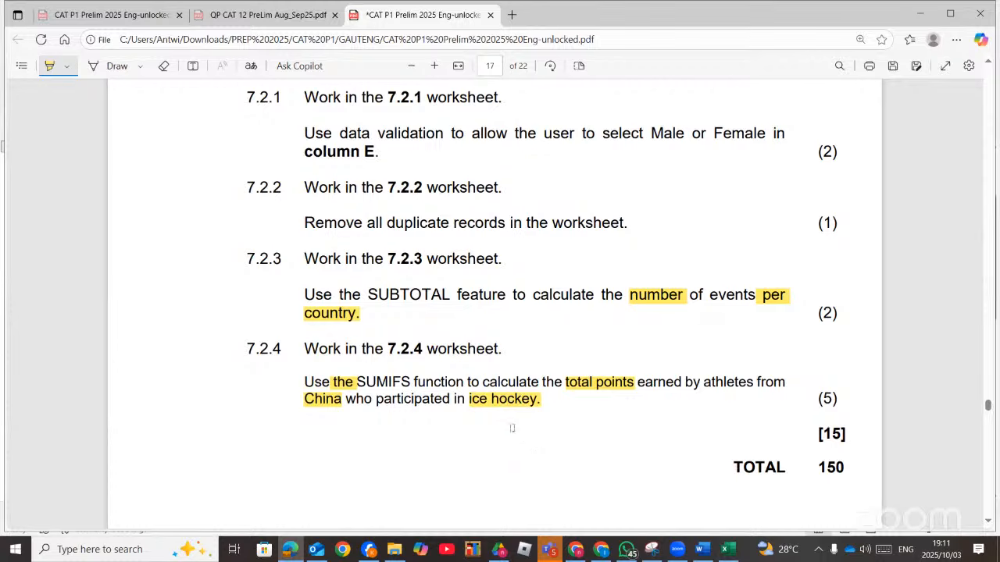
drag(412, 381, 354, 382)
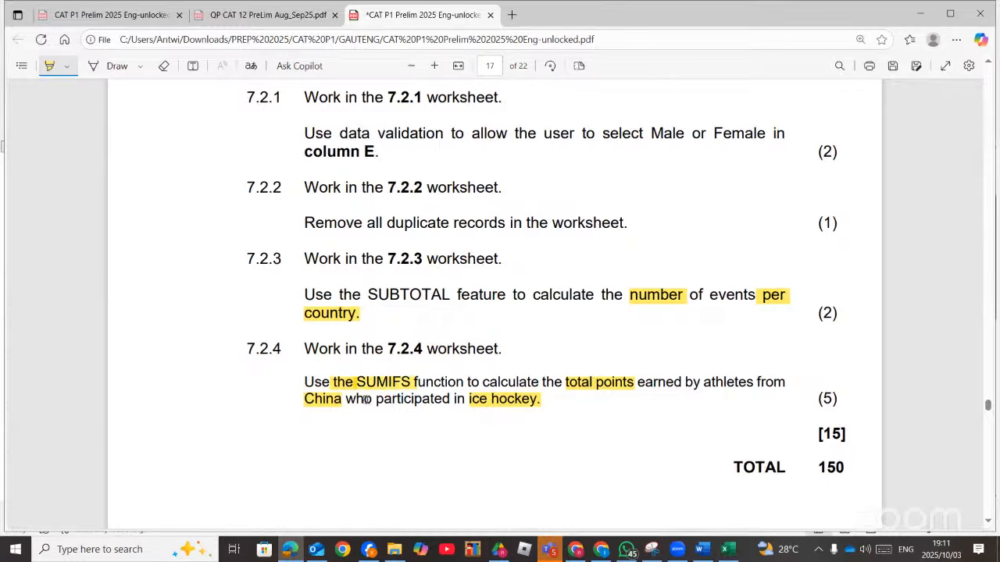
Start a SUMIFS formula in the Question 7.2.4 answer cell G2 on Excel worksheet 7.2.4 and open its Function Arguments
click(727, 552)
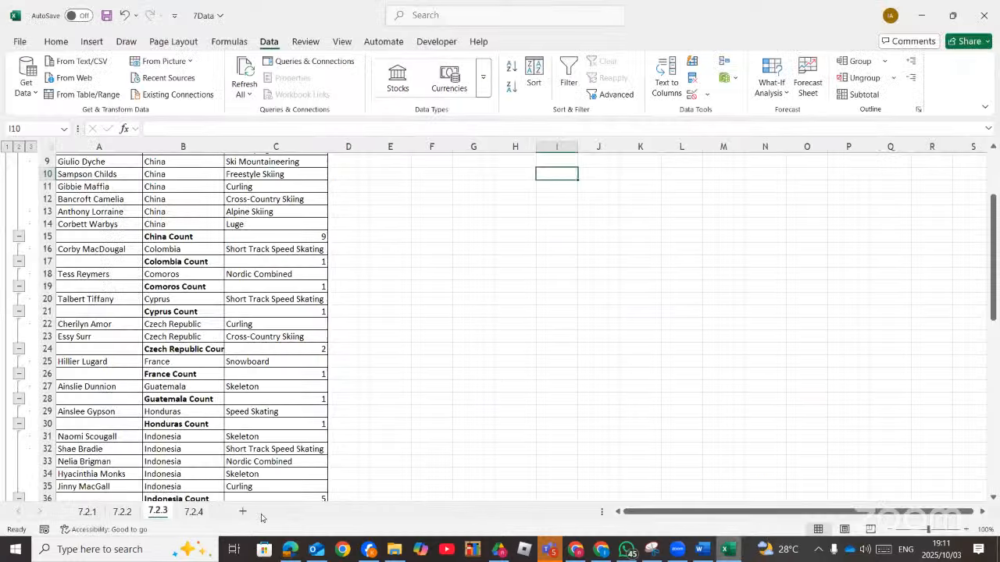
click(194, 511)
click(487, 373)
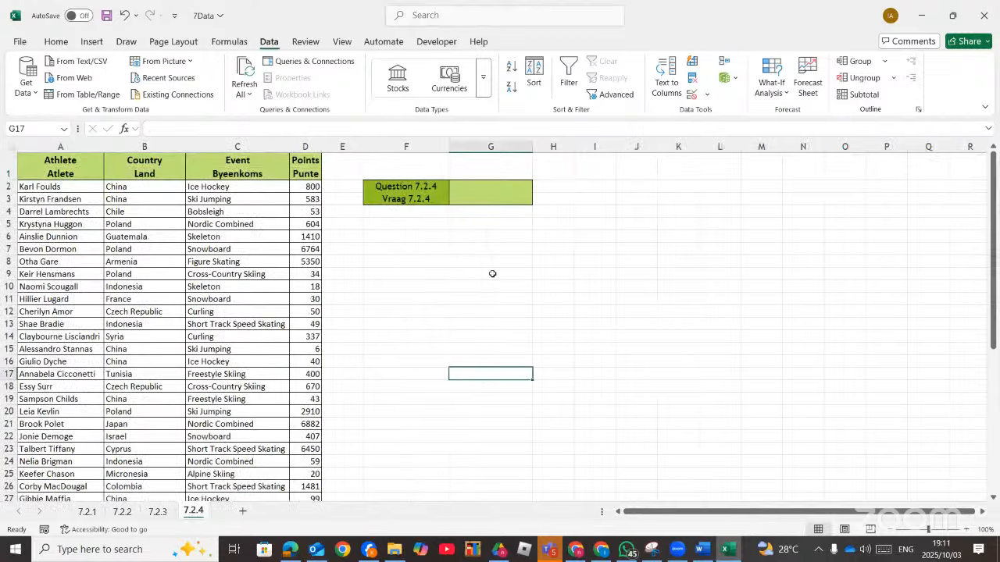
click(493, 190)
text(=sum)
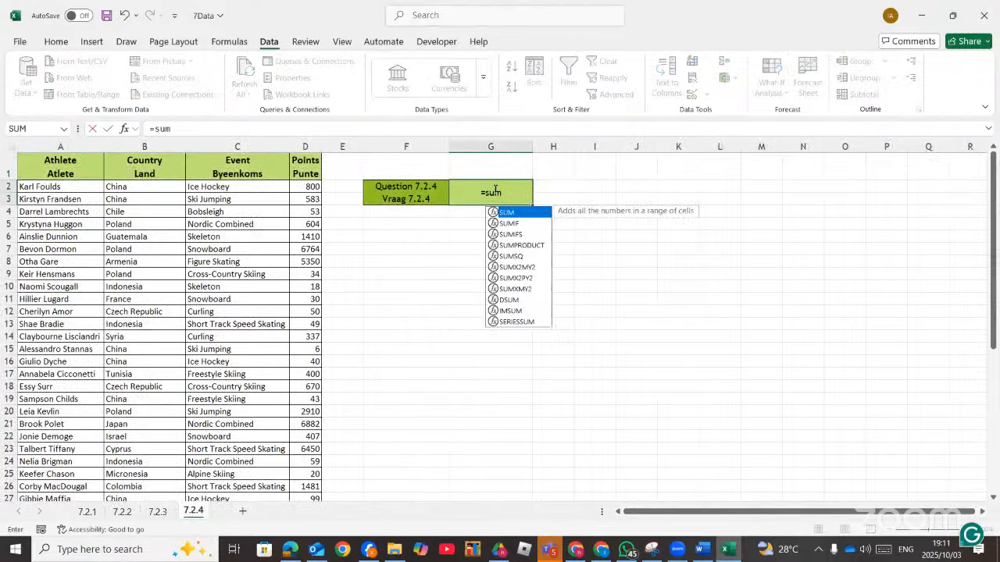
key(Down)
key(Down)
key(Tab)
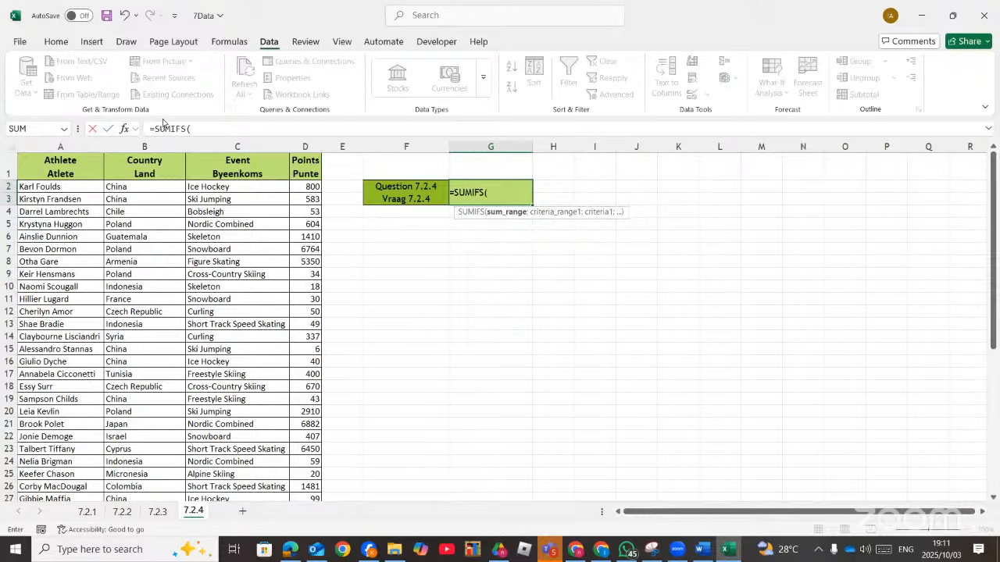
click(125, 130)
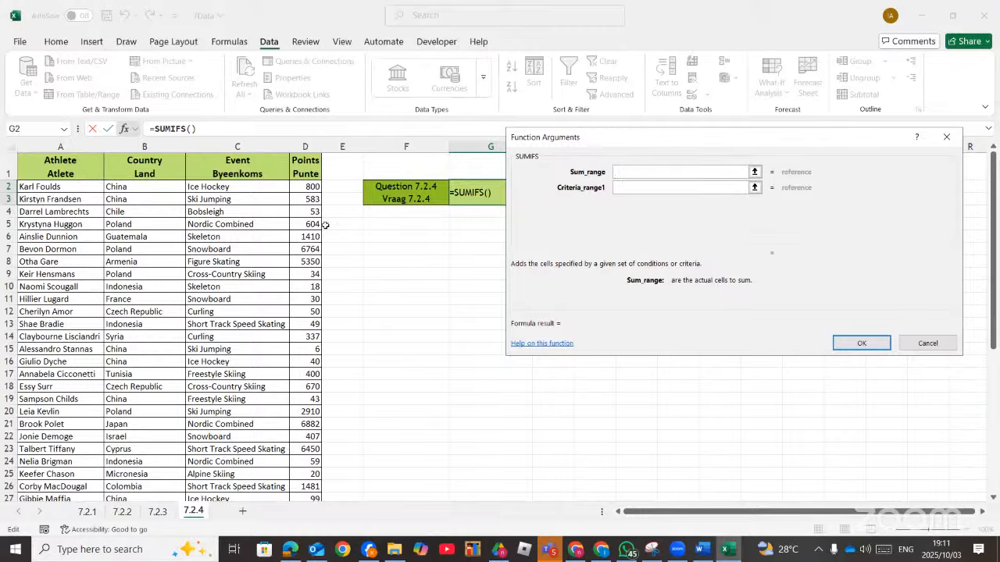
Set the Sum_range of the SUMIFS function to the points in D2:D45
click(302, 191)
drag(302, 191, 308, 473)
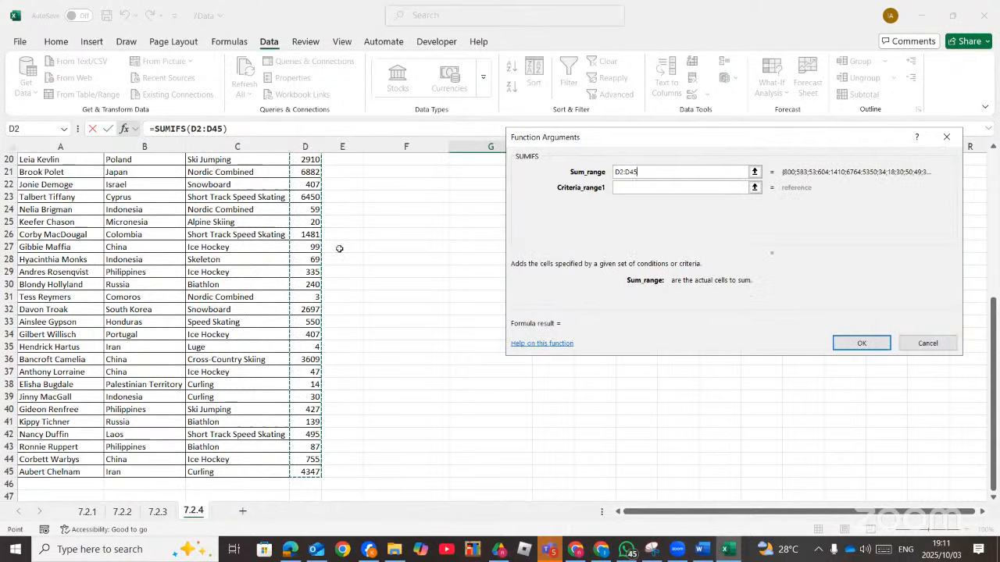
scroll(281, 263, up, 6)
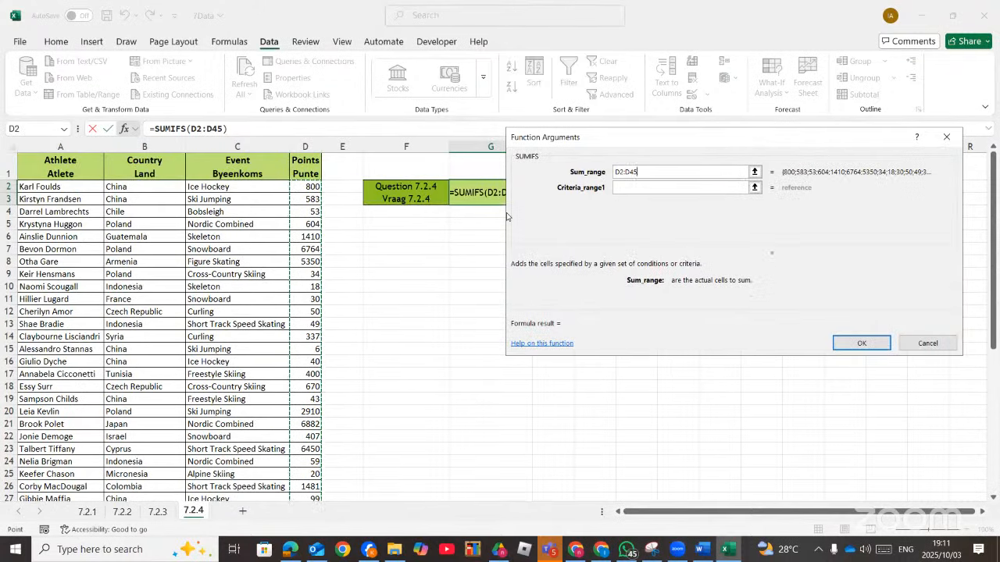
Check question 7.2.4 in Edge and, back in Excel, set the SUMIFS Criteria_range1 to B2:B45 and Criteria1 to *chi*
click(638, 186)
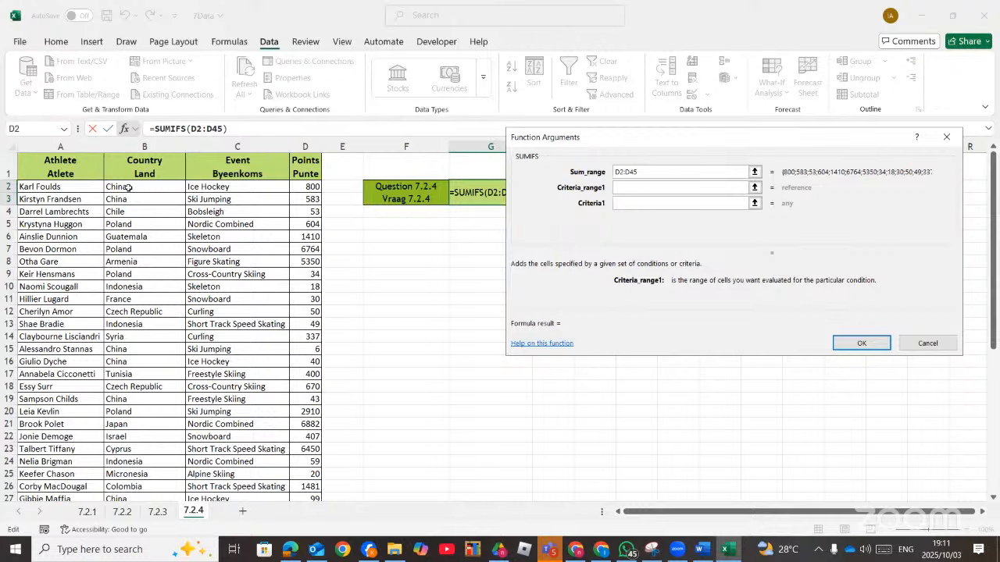
click(289, 551)
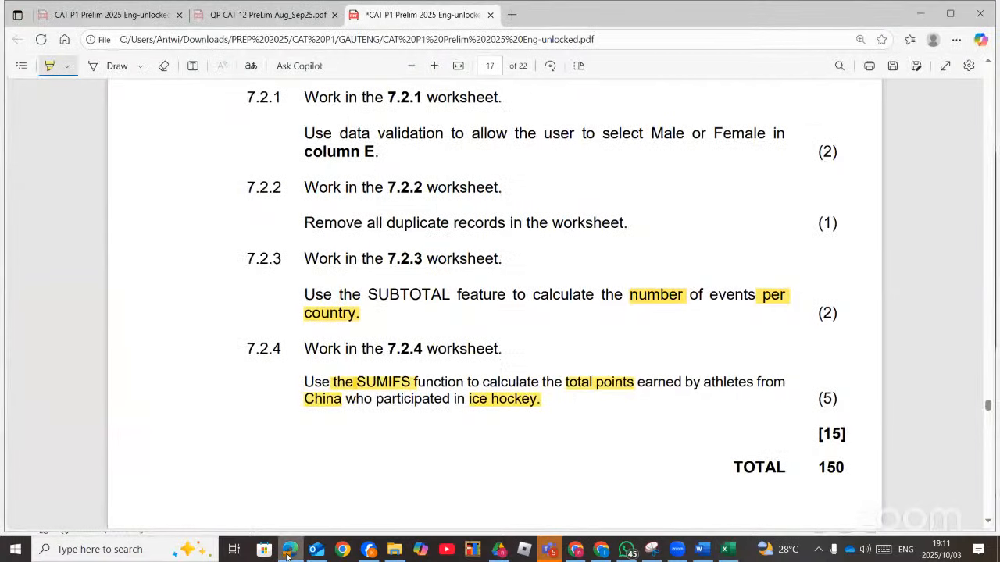
key(alt+Tab)
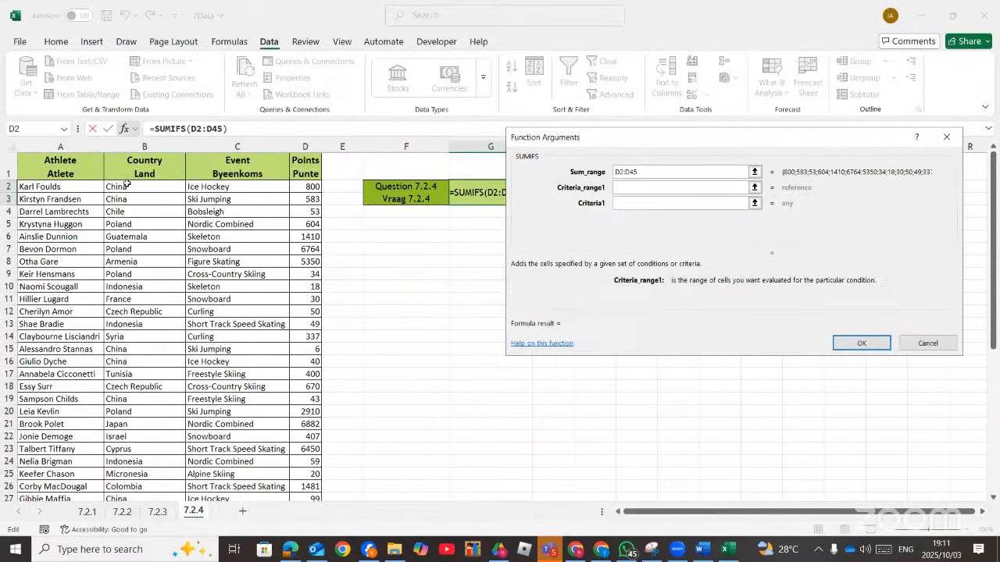
drag(139, 185, 142, 473)
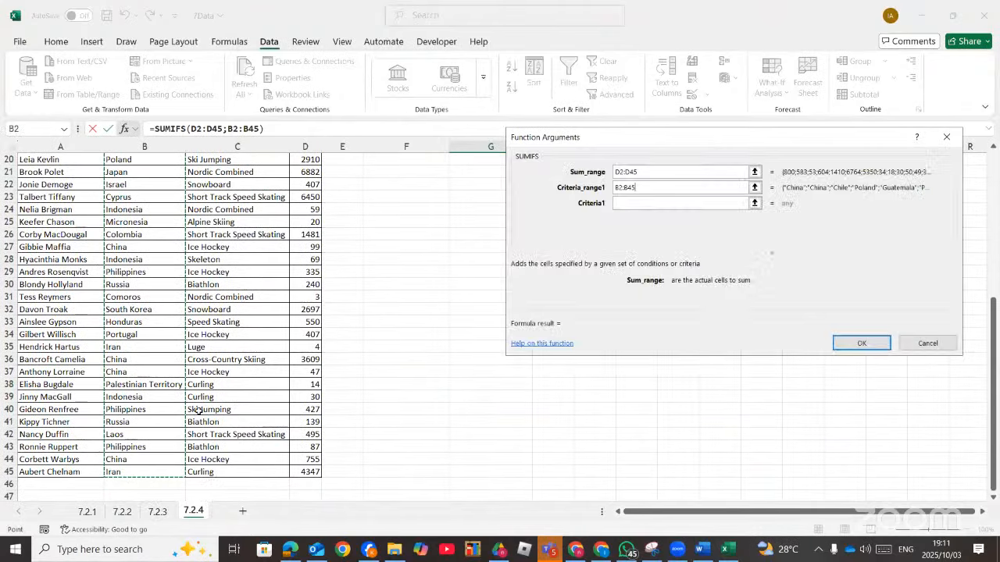
click(617, 204)
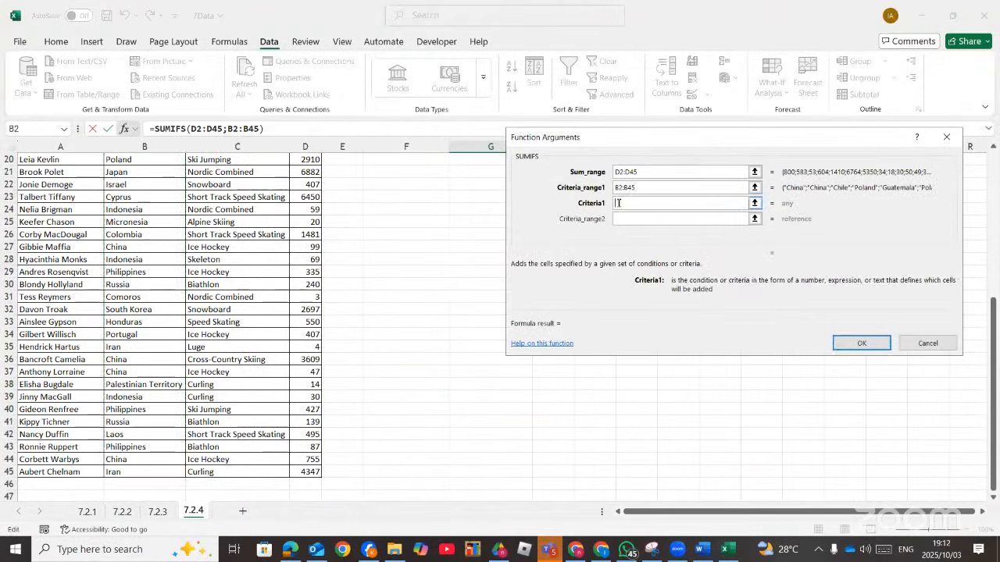
text(*c)
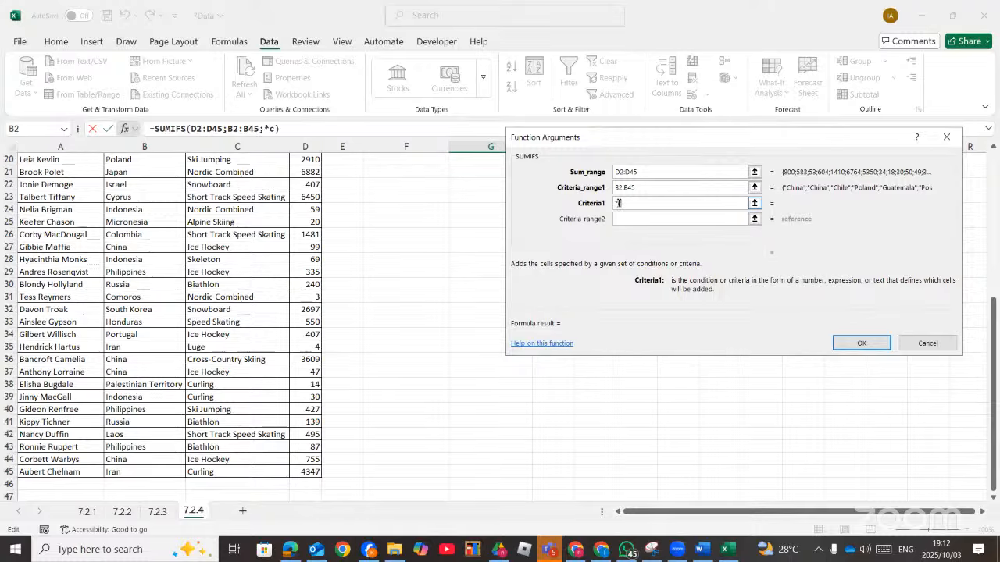
text(hi*)
Set Criteria_range2 to the events in C2:C45 and Criteria2 to *ice h*, and complete the SUMIFS formula
click(646, 218)
scroll(299, 279, up, 7)
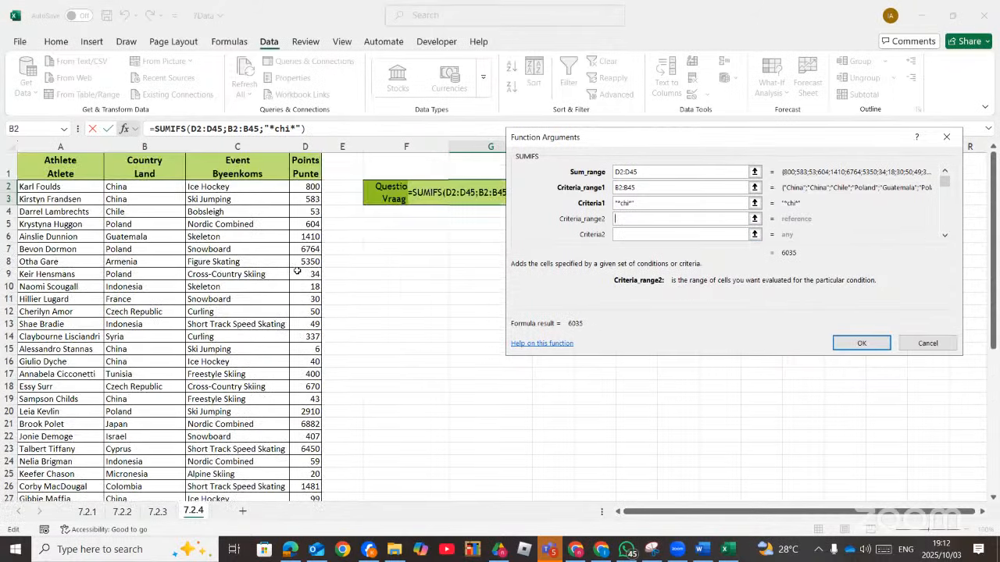
drag(264, 187, 234, 472)
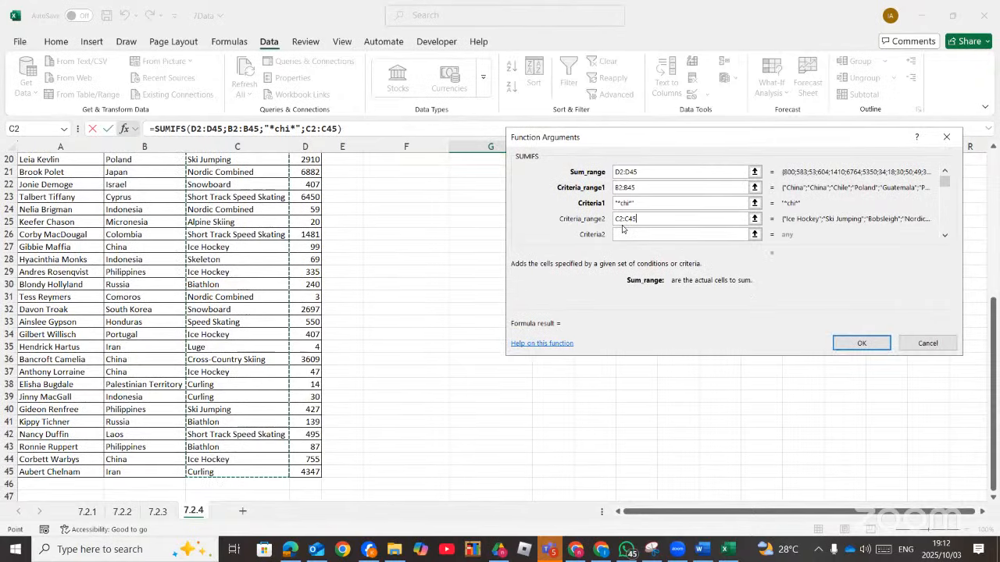
click(621, 236)
text(*)
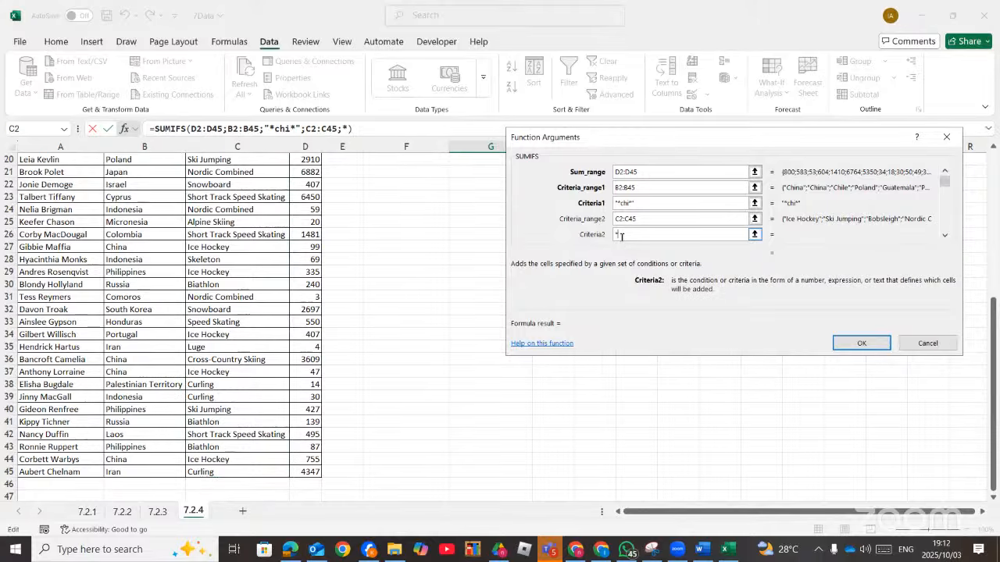
text(ice h*)
click(678, 220)
click(860, 343)
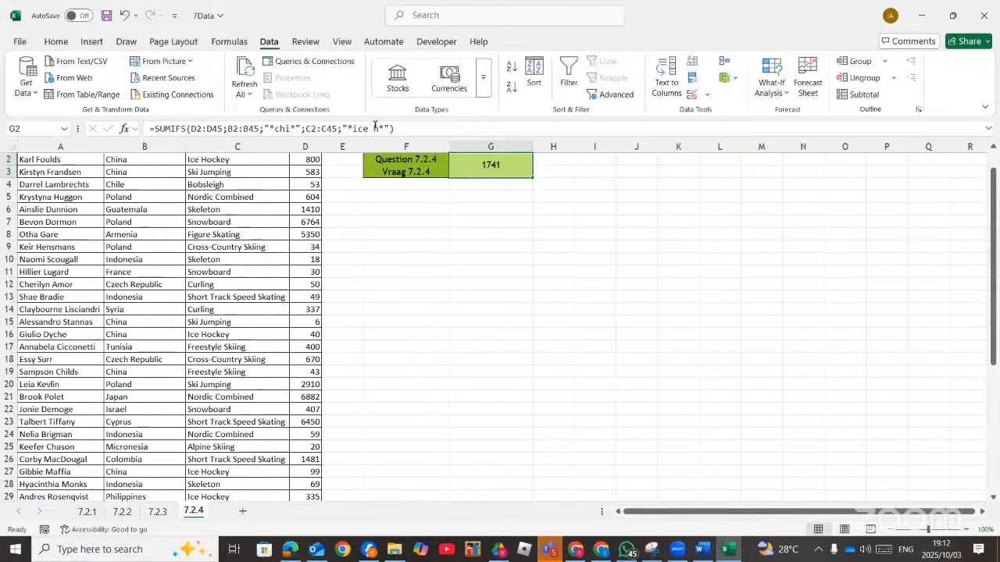
Enlarge the font of answer cell G2 to 22 and review its SUMIFS formula in the cell
click(56, 41)
click(200, 65)
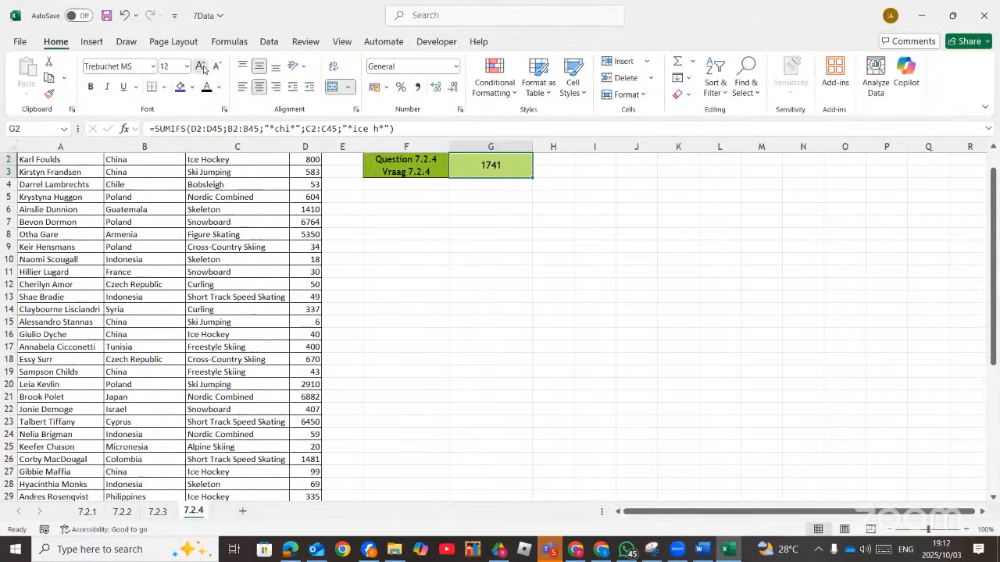
click(200, 66)
click(200, 66)
click(200, 65)
click(200, 66)
click(200, 65)
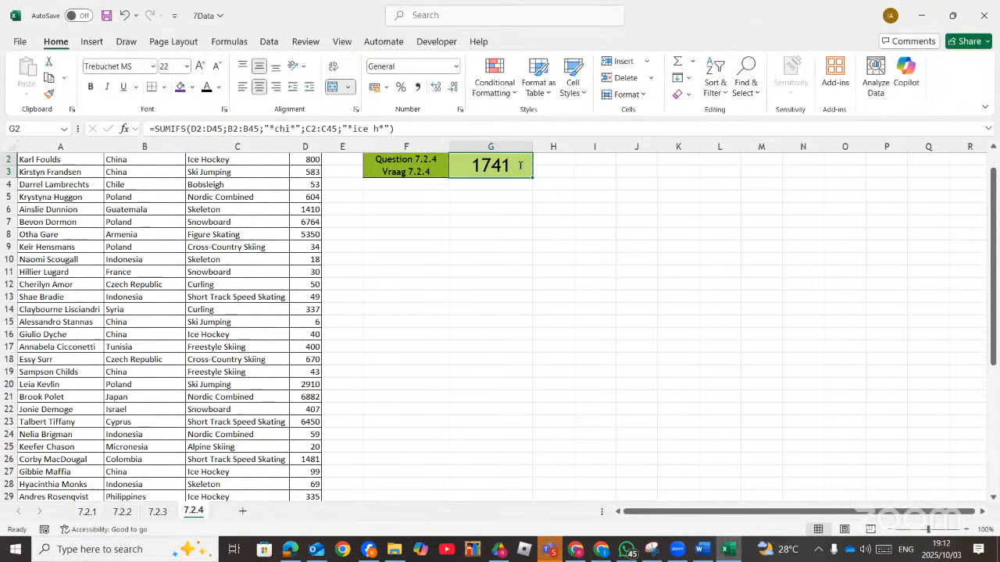
double_click(520, 164)
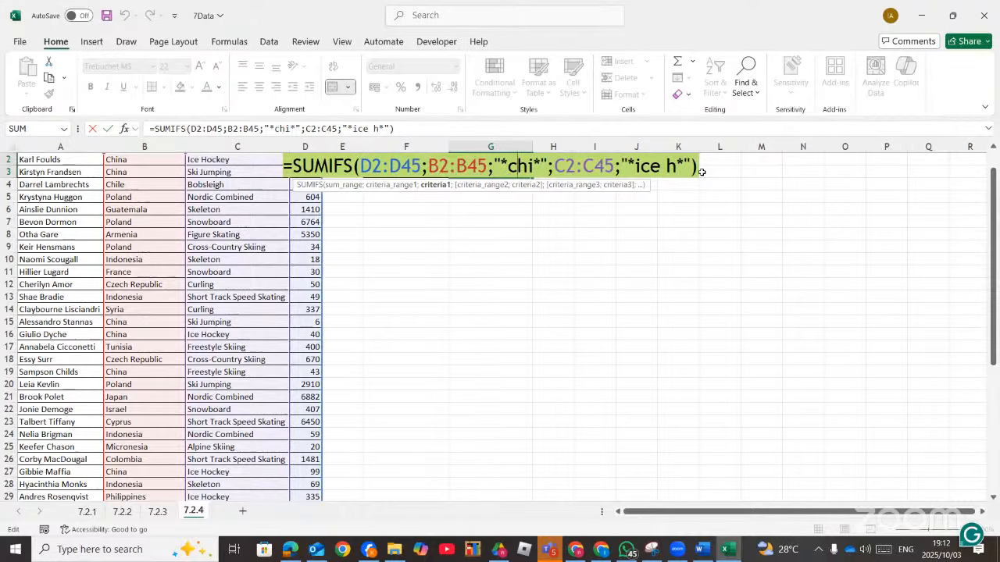
key(Return)
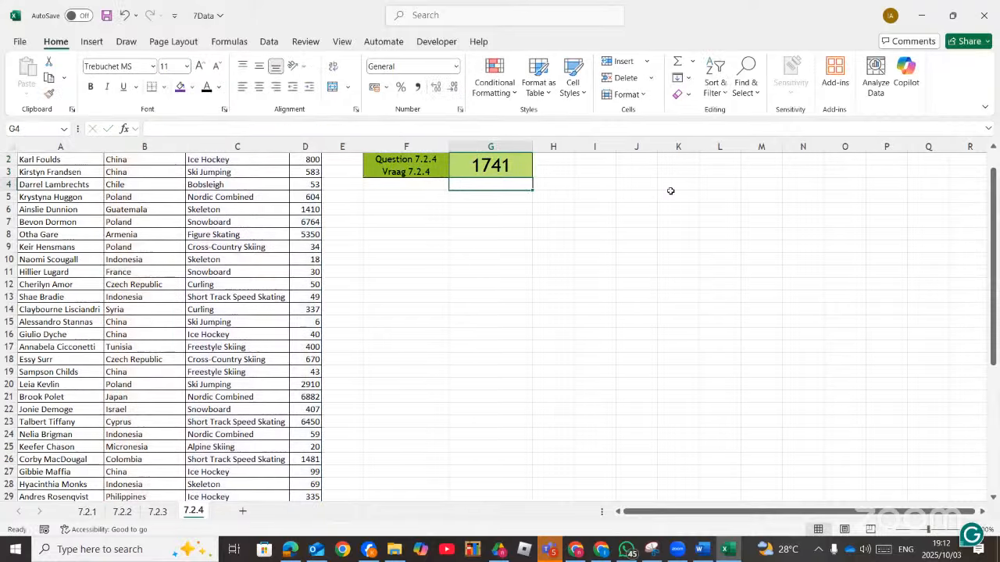